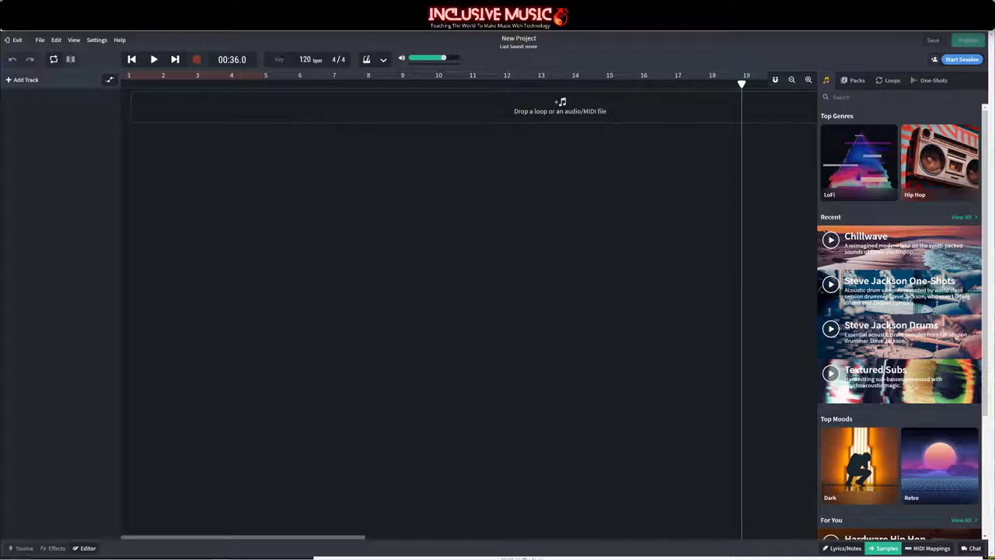
# Step: Filter the sample packs to the Film and Soundtrack genre, preview Cinematic Loop Pack 2 and open it
pyautogui.click(856, 83)
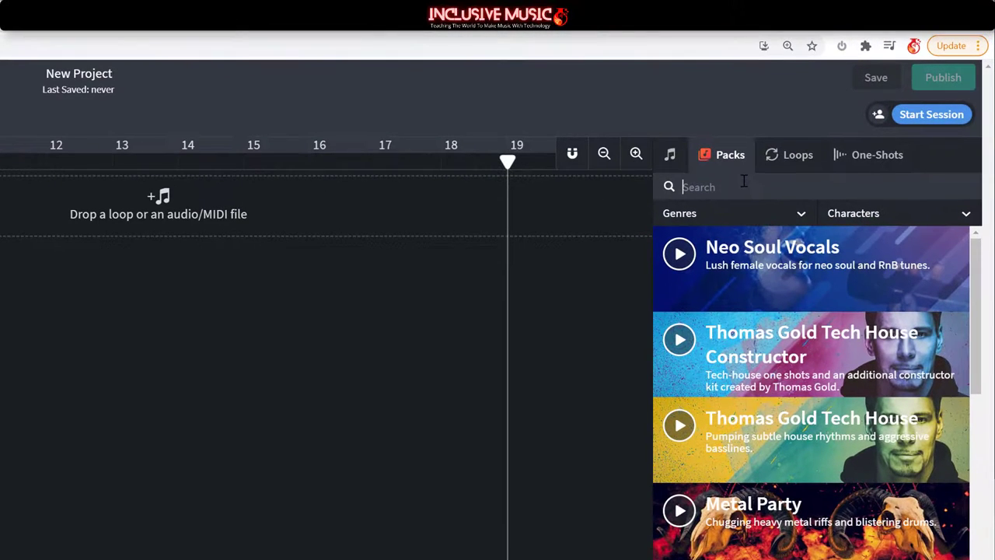
pyautogui.click(689, 217)
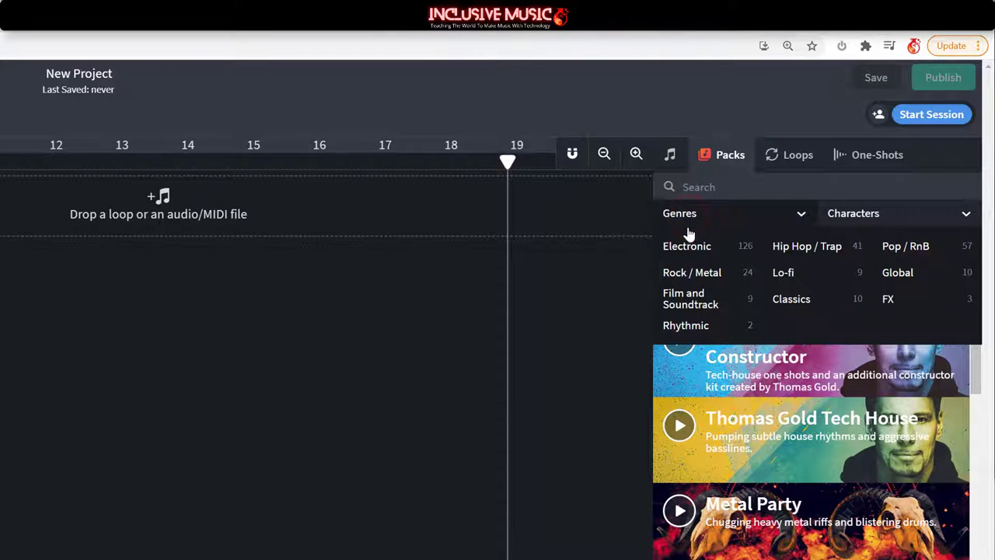
pyautogui.click(694, 302)
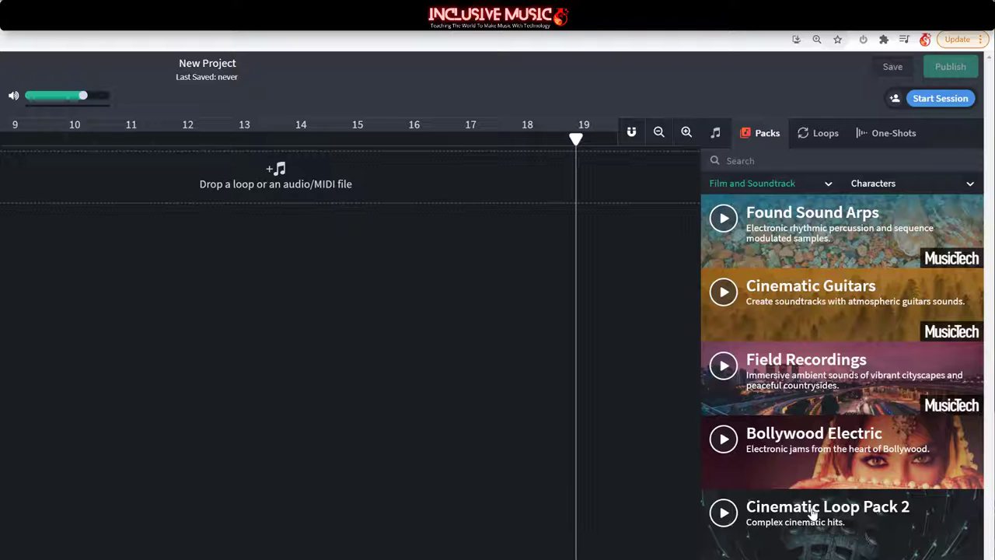
pyautogui.click(724, 514)
pyautogui.click(724, 514)
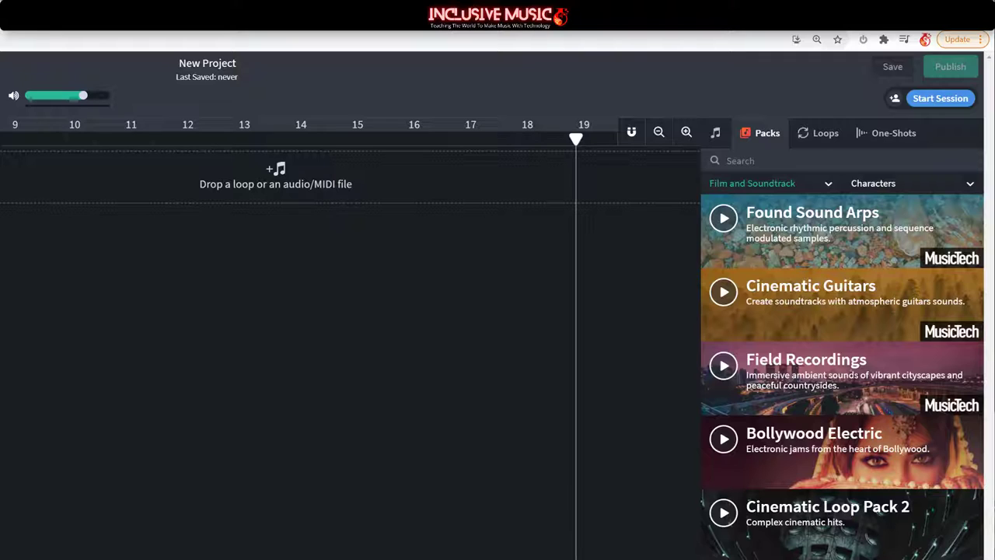
pyautogui.click(871, 526)
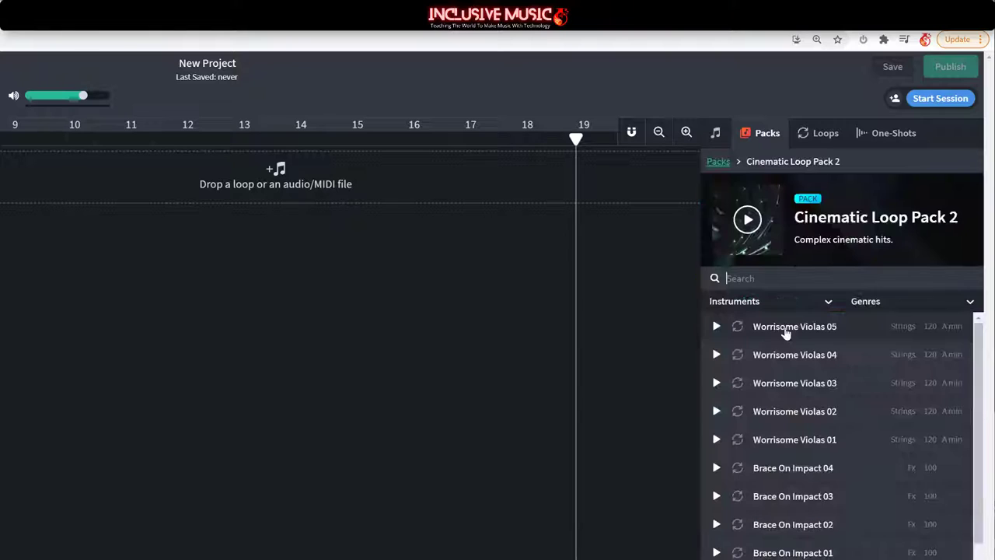
# Step: Audition the Worrisome Violas loops, including 05, 04 and 02
pyautogui.click(785, 330)
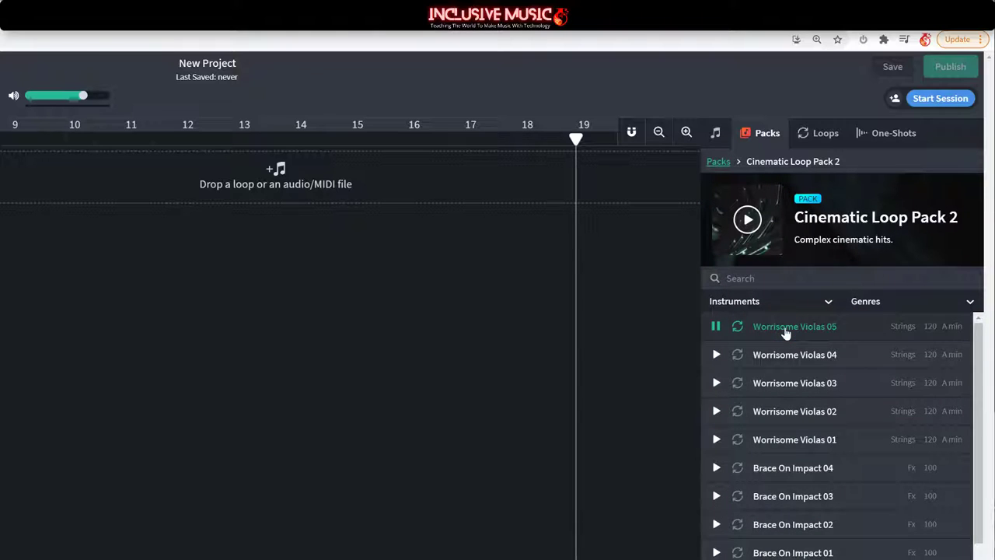
pyautogui.click(785, 330)
pyautogui.click(790, 355)
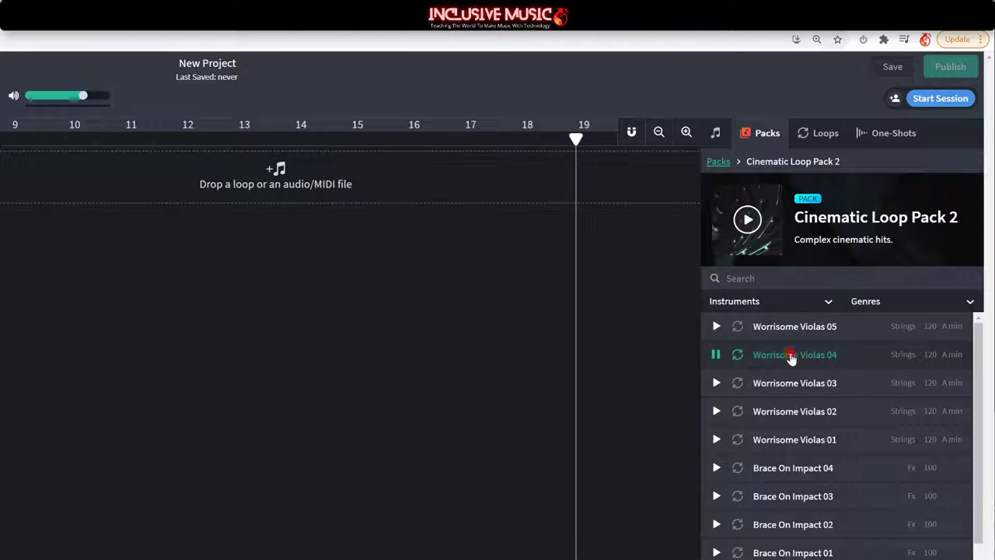
pyautogui.click(793, 412)
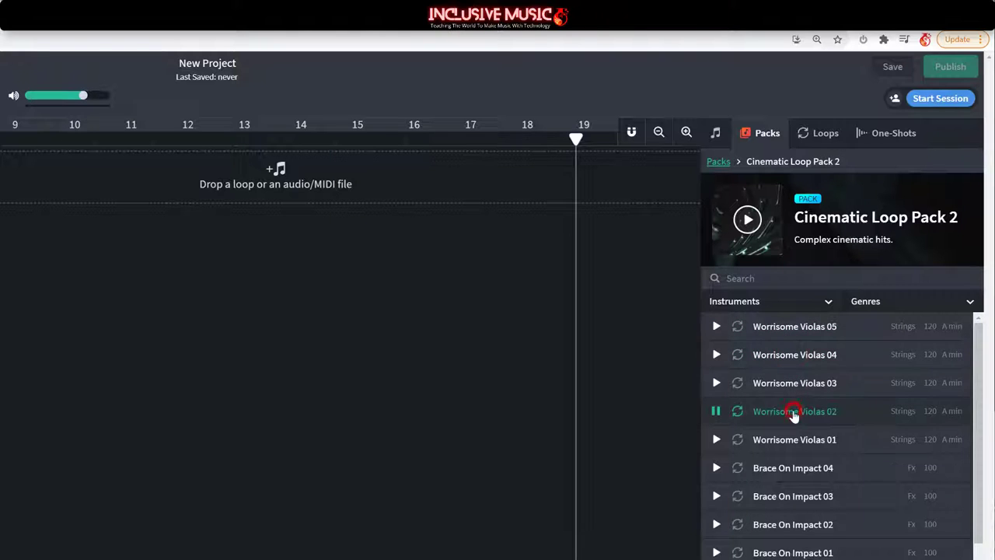
# Step: Audition loops from the Brace On Impact, Uncertain Impact, Echos Of Danger and Drums Of The Deep sets
pyautogui.click(793, 467)
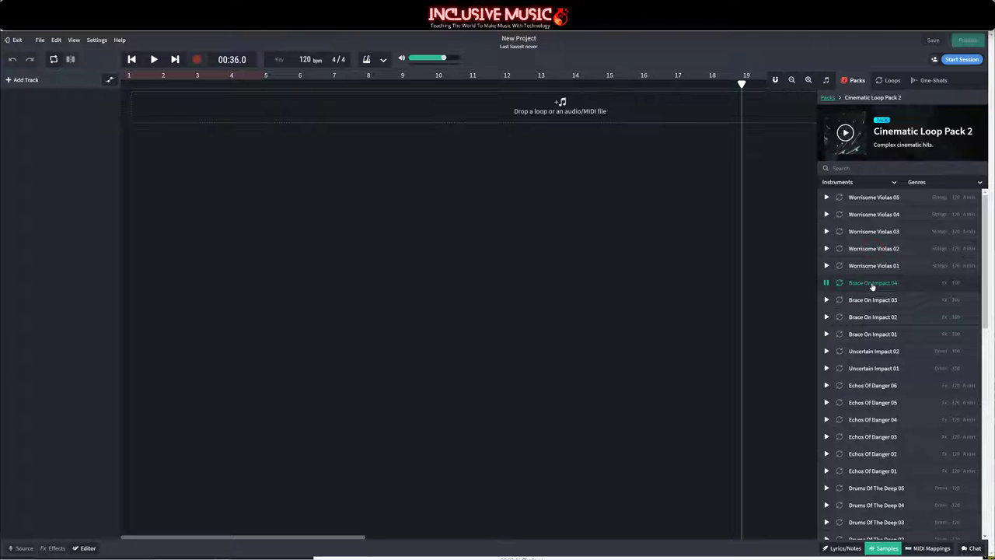
pyautogui.click(876, 351)
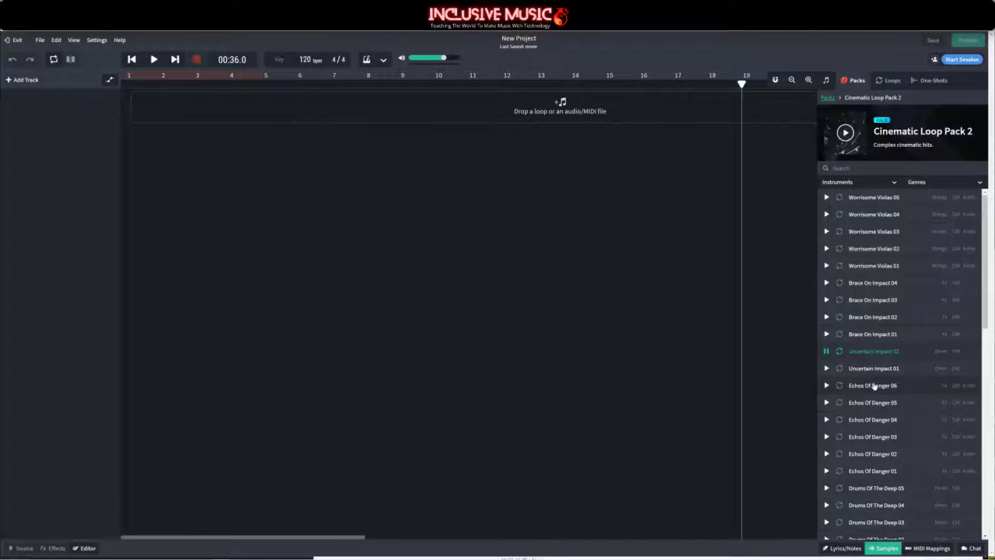
pyautogui.click(874, 386)
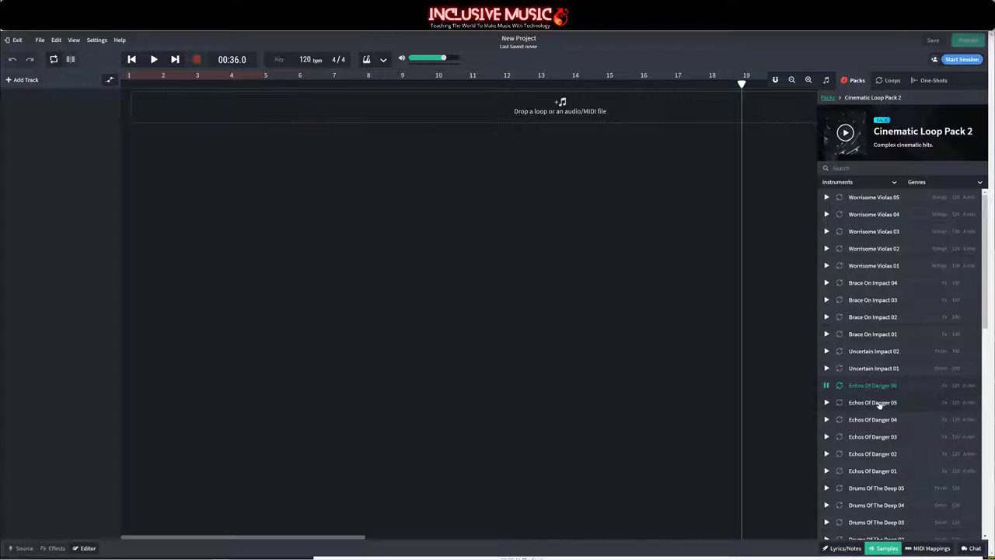
pyautogui.click(875, 402)
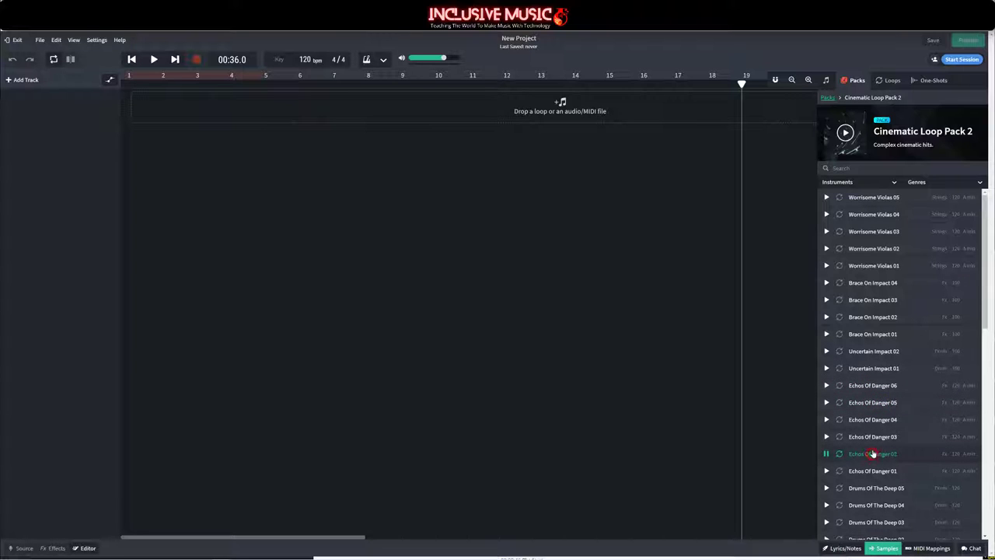
pyautogui.click(879, 487)
# Step: Find the Dark Tension Rhythm loops further down the pack and audition 05 and 03
pyautogui.scroll(-10, 905, 425)
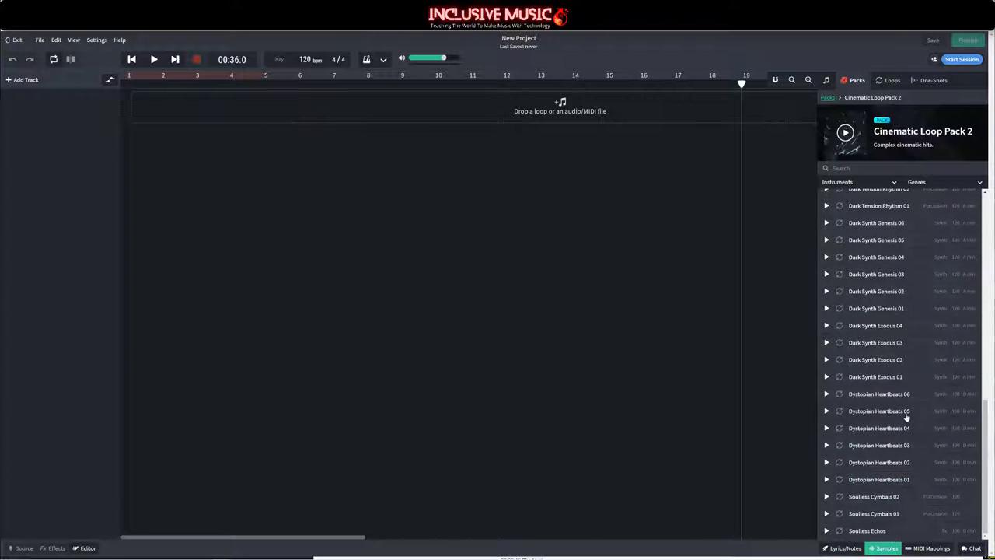
pyautogui.scroll(3, 903, 350)
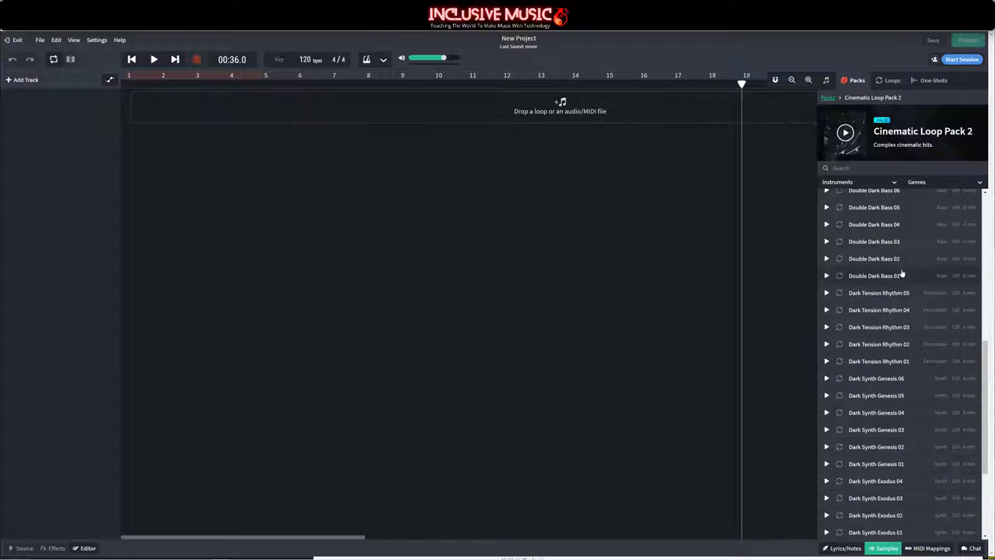
pyautogui.click(883, 293)
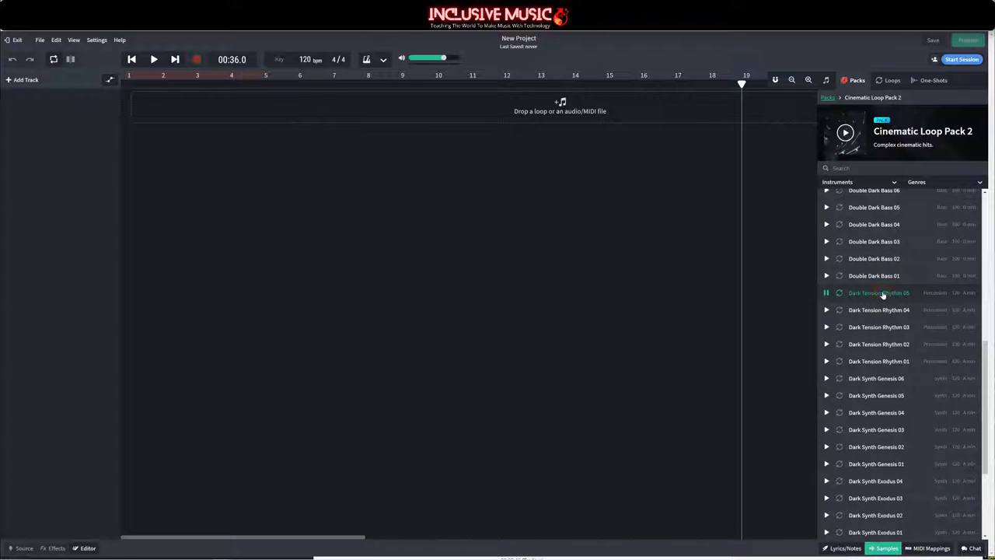
pyautogui.click(879, 328)
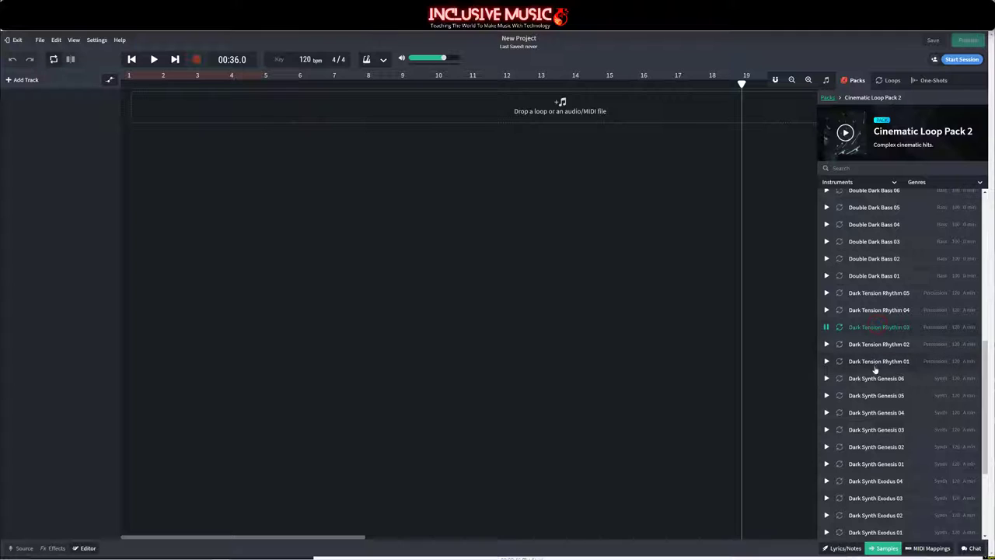
# Step: Audition the Dark Synth Genesis loops one after another, from 06 to 01
pyautogui.click(874, 376)
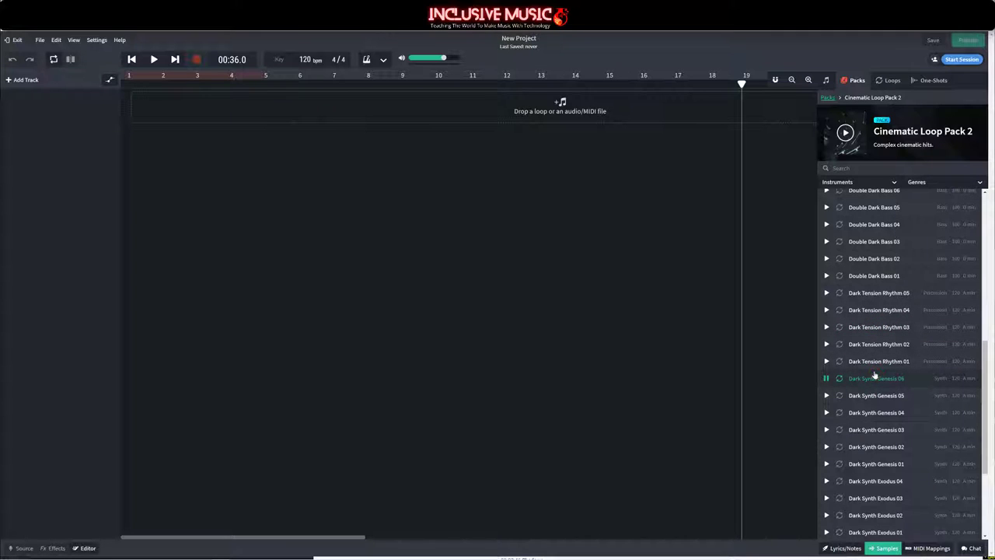
pyautogui.click(884, 379)
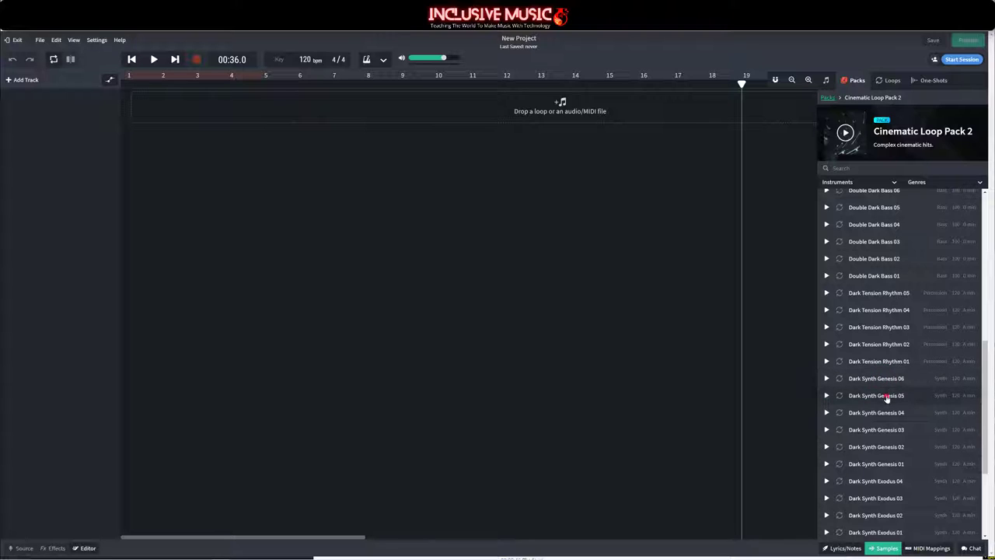
pyautogui.click(886, 396)
pyautogui.click(888, 413)
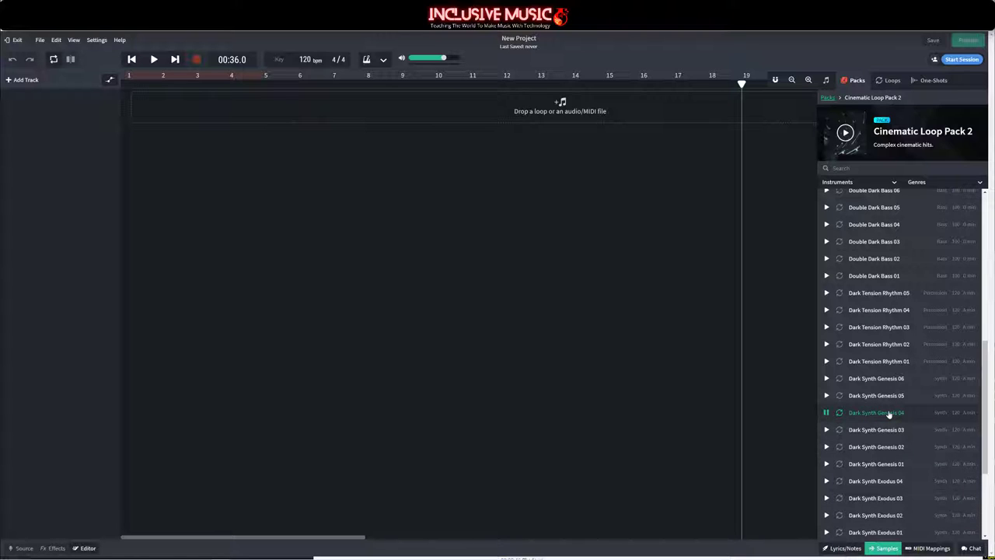
pyautogui.click(889, 430)
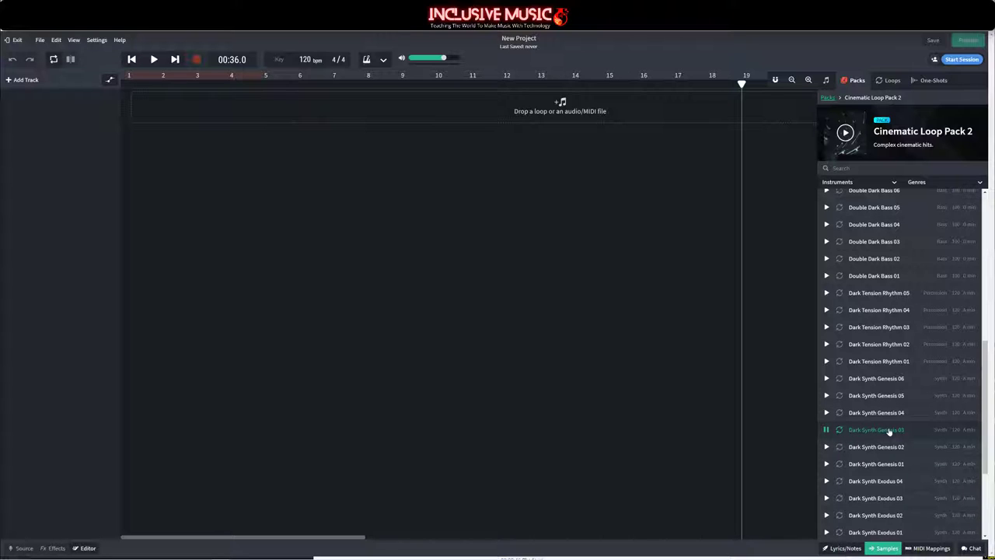
pyautogui.click(890, 447)
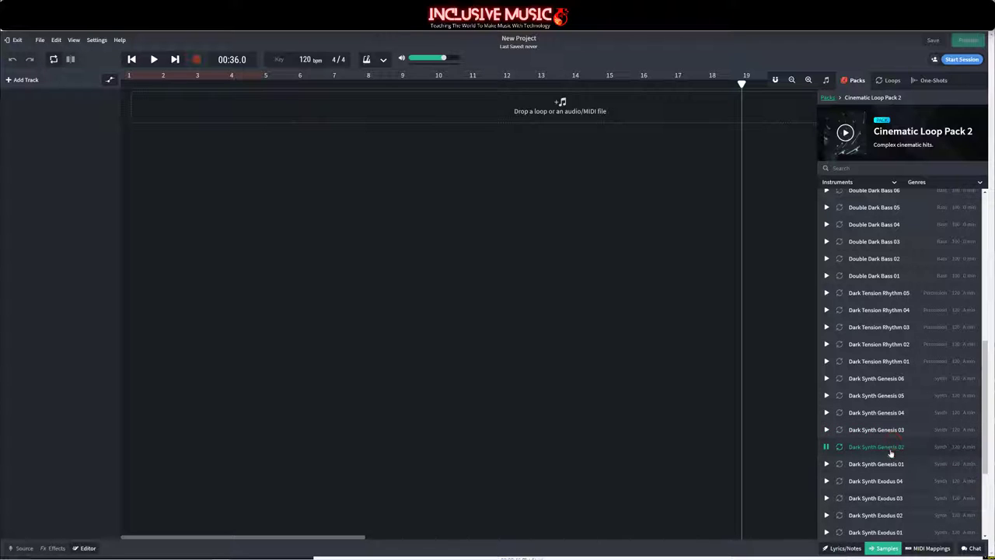
pyautogui.click(890, 464)
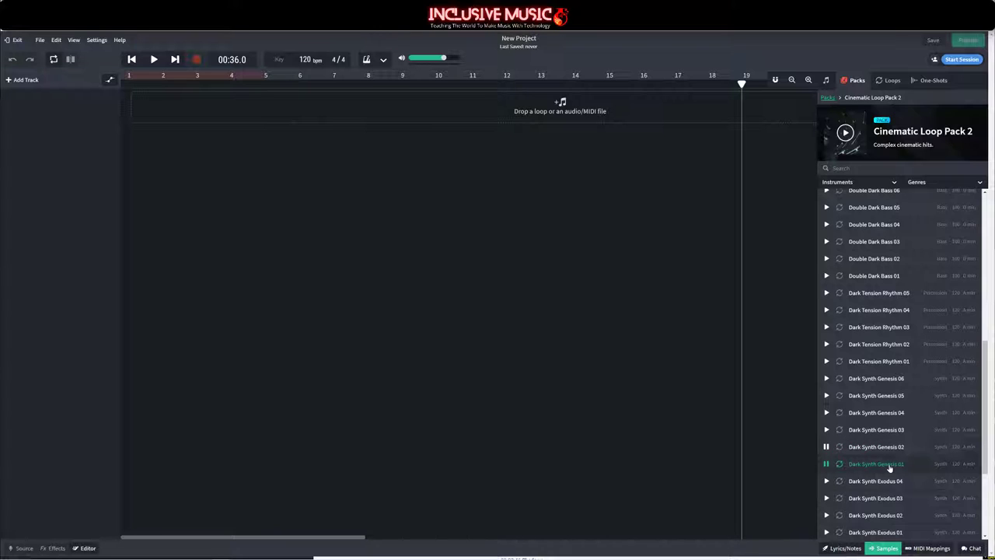
# Step: Audition the Dark Synth Exodus loops one after another, from 04 to 01
pyautogui.click(890, 481)
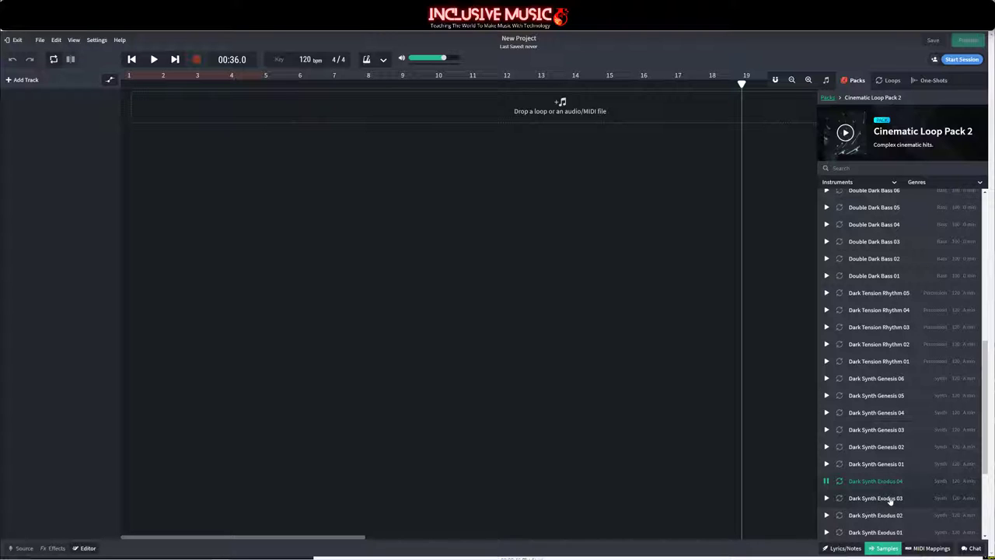
pyautogui.click(890, 500)
pyautogui.scroll(-2, 890, 504)
pyautogui.click(885, 437)
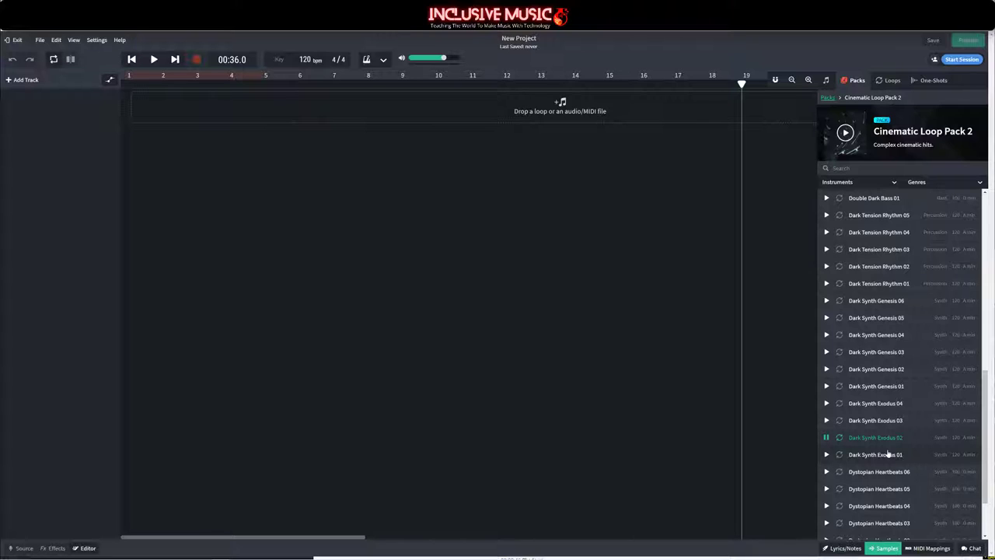
pyautogui.click(888, 454)
# Step: Add the Dark Synth Exodus 01 loop to a new track and position it to start at bar 1
pyautogui.moveTo(877, 455)
pyautogui.mouseDown()
pyautogui.moveTo(787, 419)
pyautogui.moveTo(482, 240)
pyautogui.moveTo(304, 161)
pyautogui.moveTo(291, 100)
pyautogui.mouseUp()
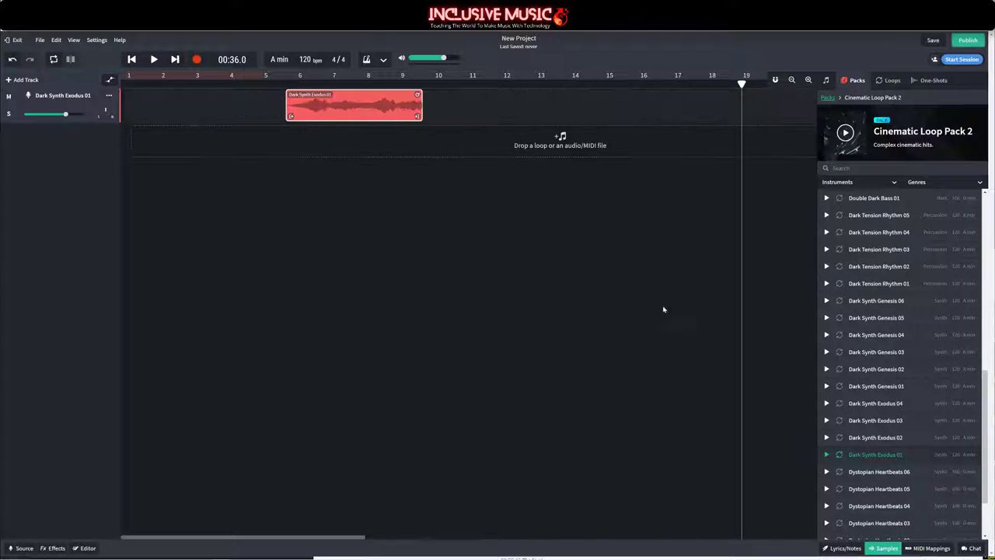
pyautogui.click(382, 103)
pyautogui.moveTo(382, 104); pyautogui.dragTo(193, 110)
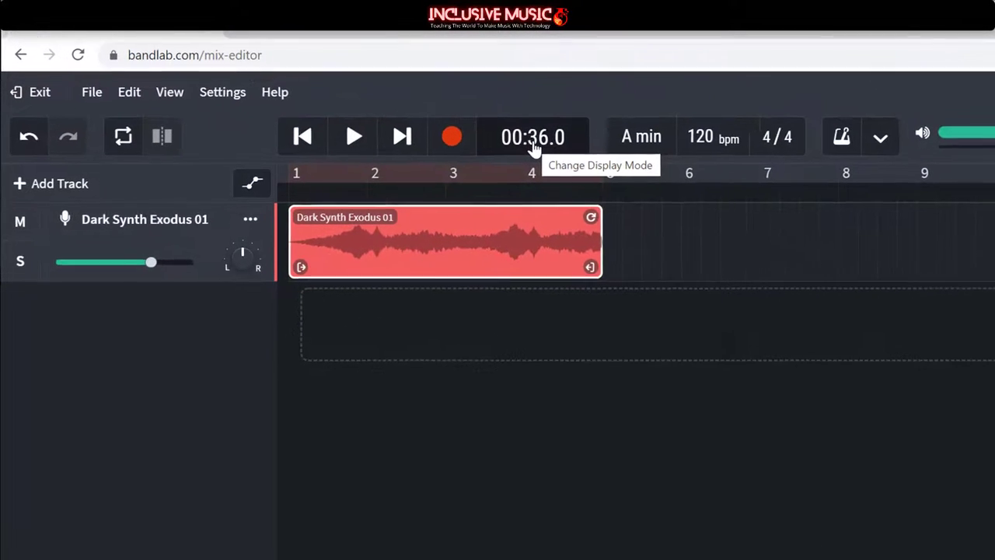
# Step: Switch the time display to Beats and Measures, and back to Minutes and Seconds
pyautogui.click(532, 141)
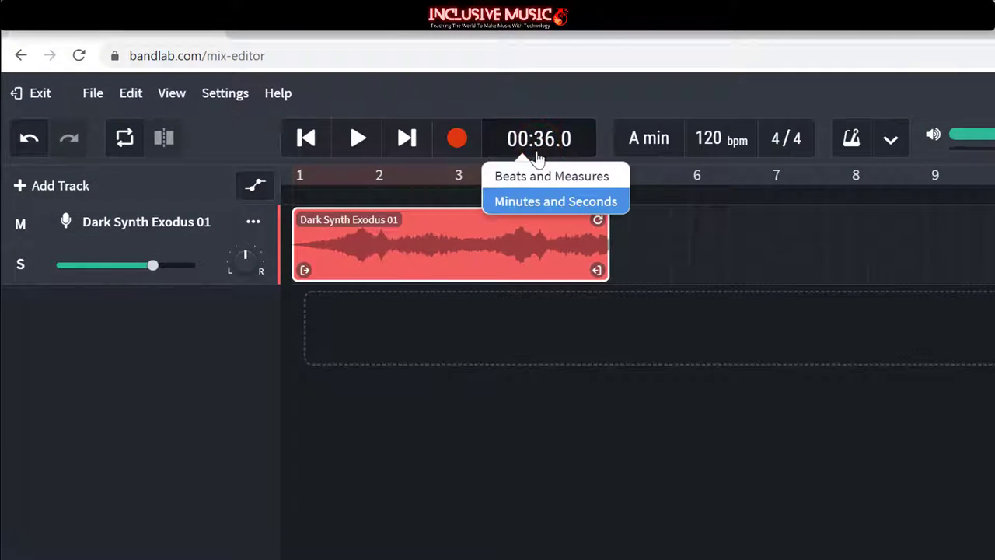
pyautogui.click(537, 177)
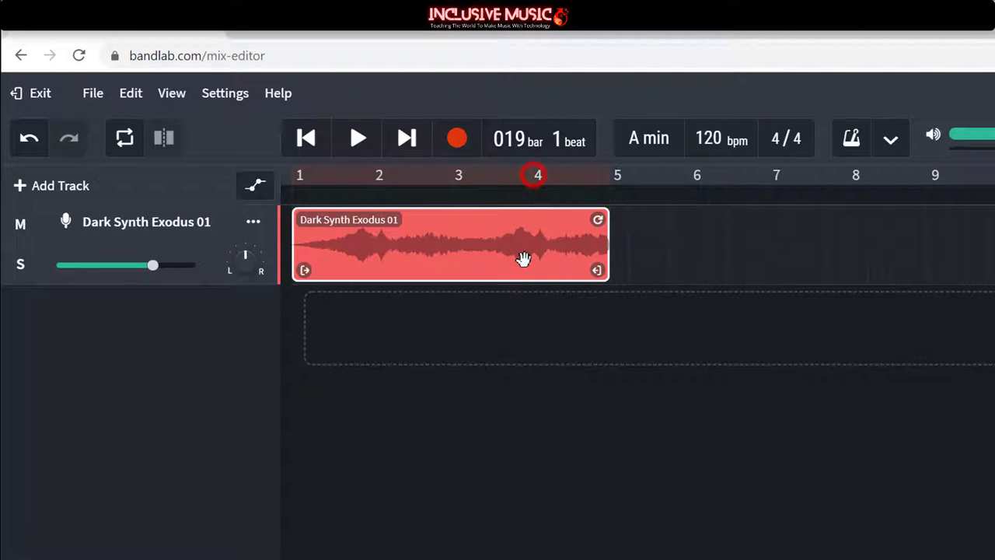
pyautogui.click(531, 141)
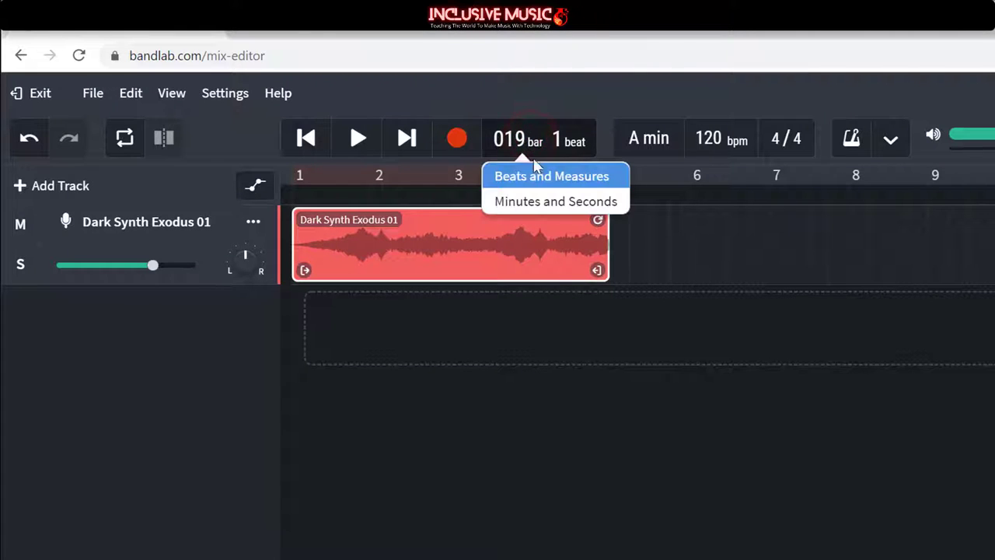
pyautogui.click(534, 199)
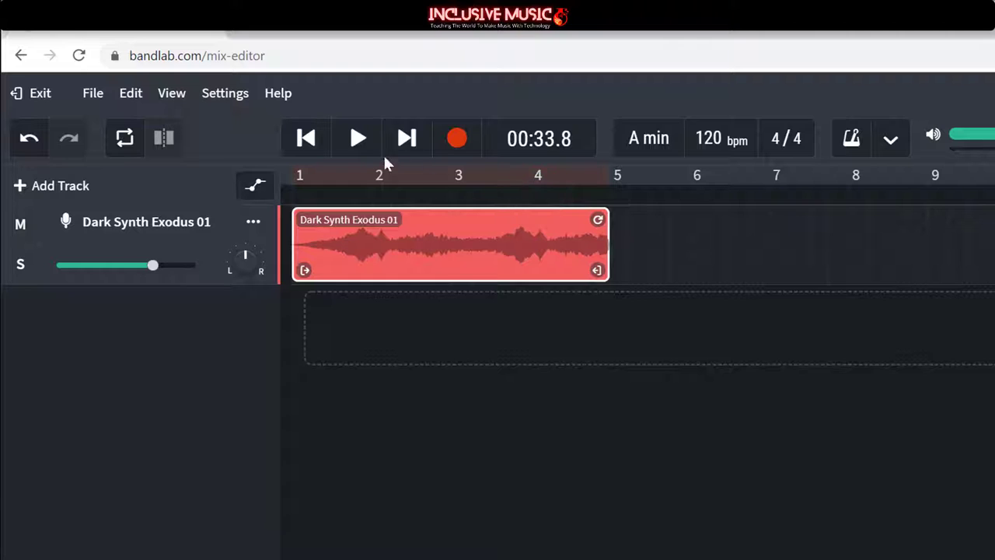
# Step: Return the playhead to the start, play the Dark Synth Exodus 01 clip and pause it
pyautogui.click(308, 140)
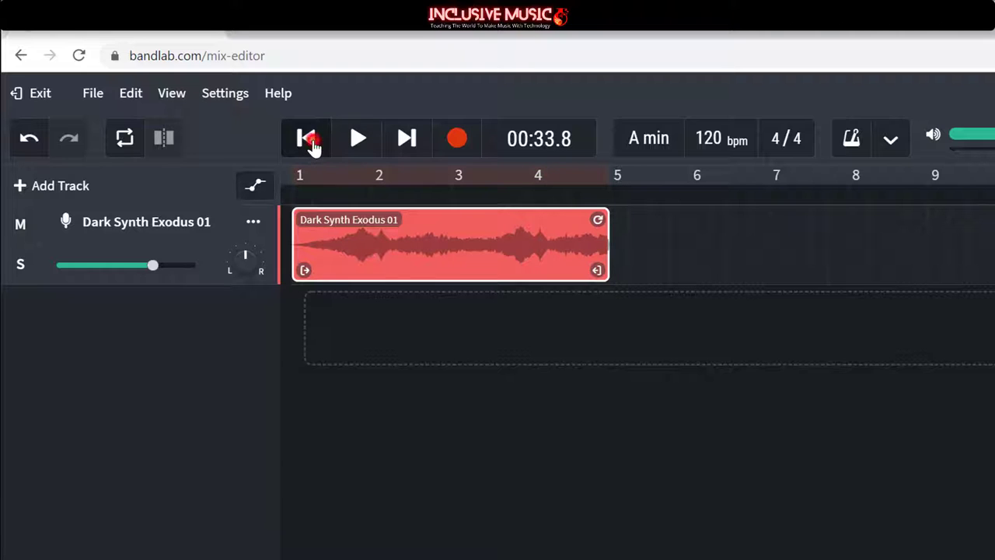
pyautogui.click(358, 140)
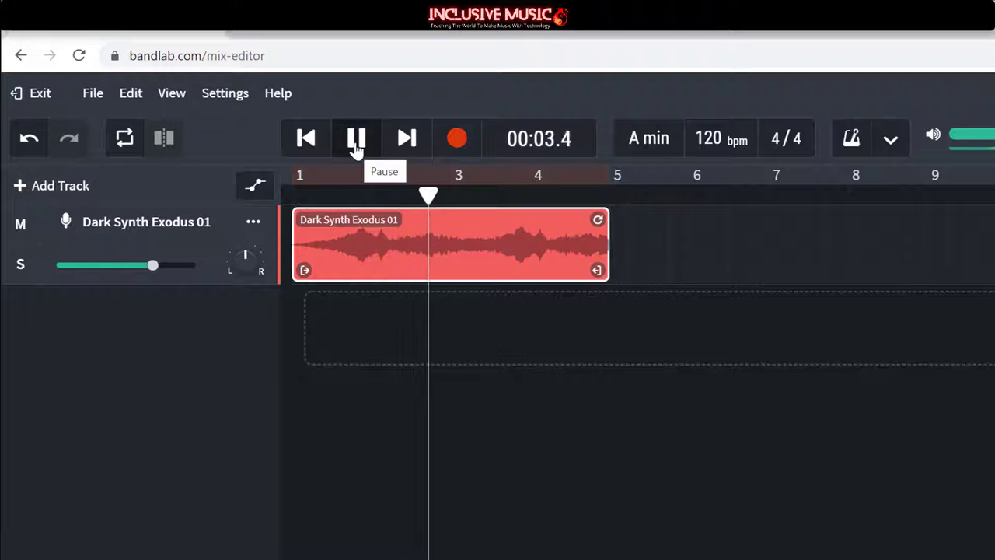
pyautogui.click(356, 139)
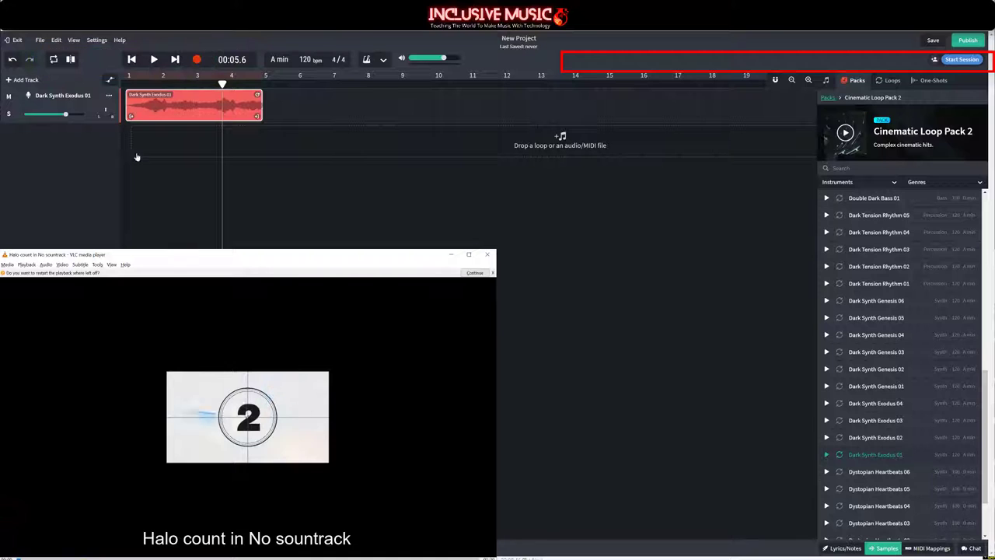
# Step: Rewind the project and start playback in sync with the end of the Halo video's countdown
pyautogui.click(132, 60)
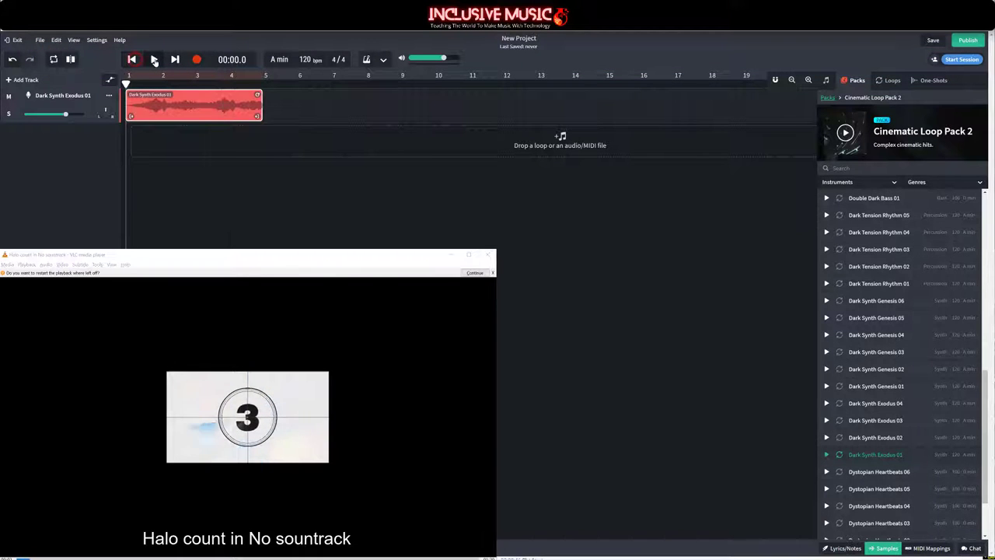
pyautogui.click(154, 61)
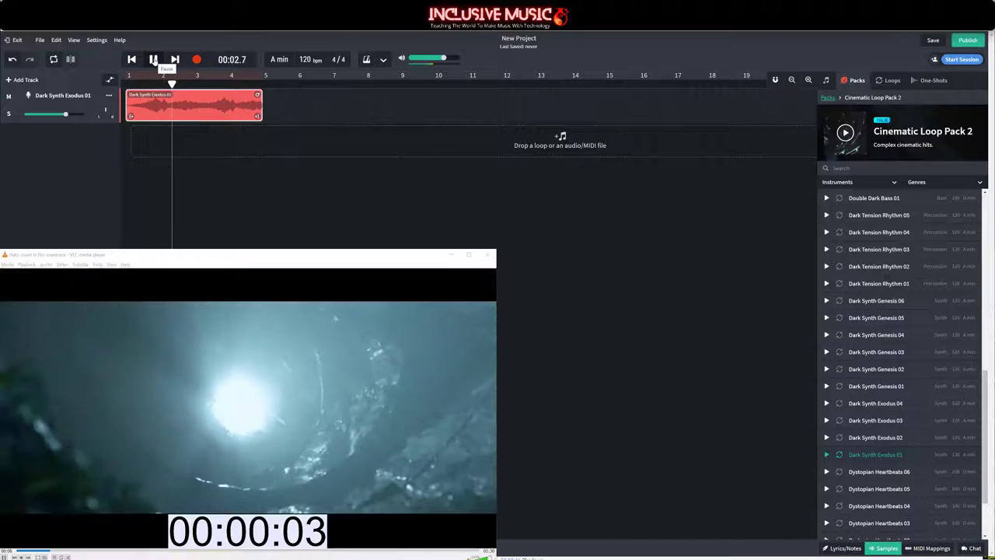
# Step: Pause the project and the video, and trim the end of the Dark Synth Exodus 01 clip to the playhead at 00:04.9
pyautogui.click(154, 61)
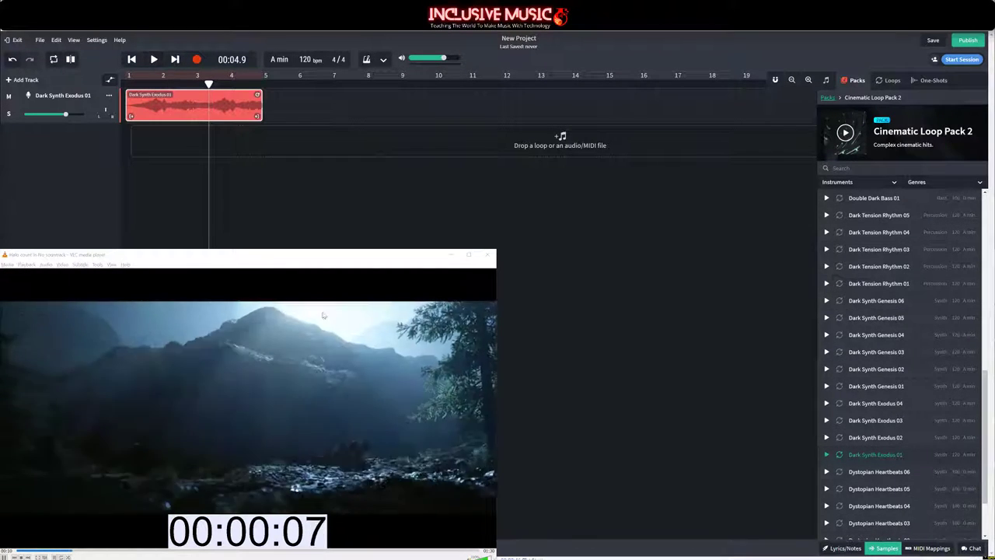
pyautogui.click(168, 503)
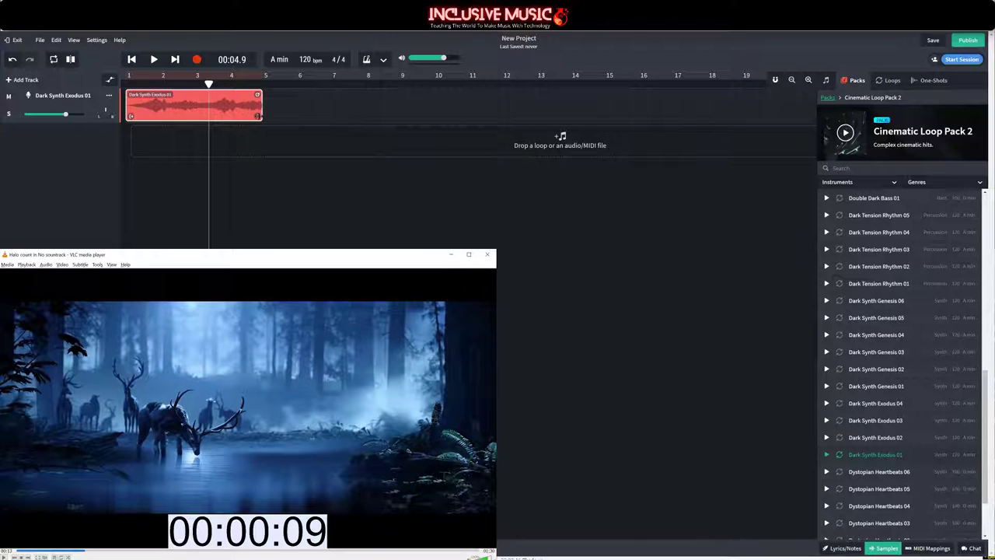
pyautogui.click(258, 116)
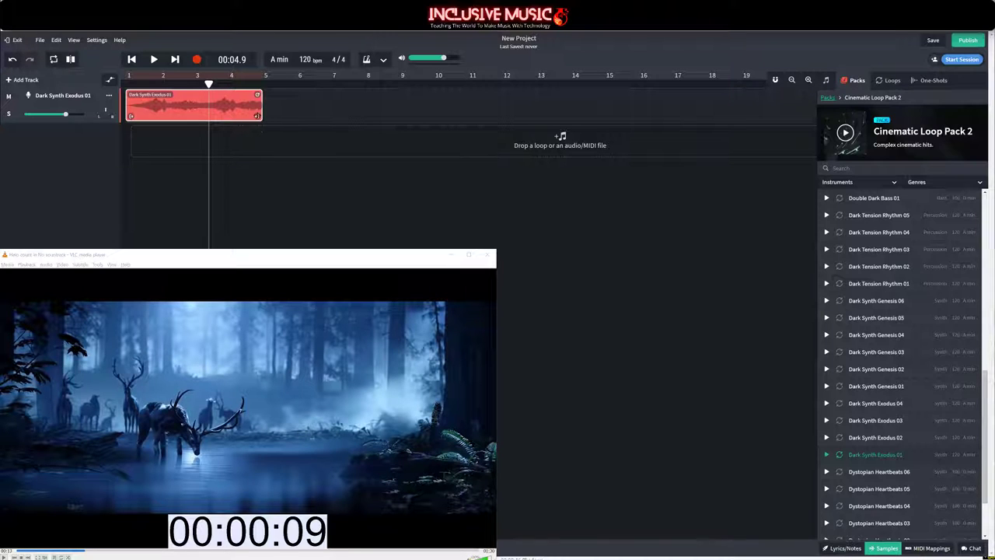
pyautogui.moveTo(258, 116); pyautogui.dragTo(203, 117)
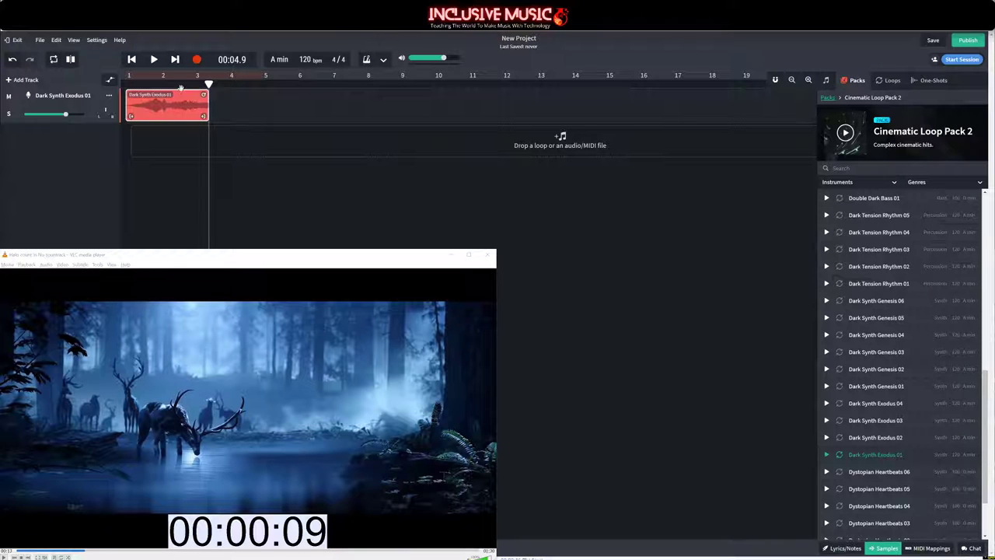
# Step: Play the trimmed Dark Synth Exodus 01 clip from the start, pause it and extend its end to the playhead at 00:05.5
pyautogui.click(132, 60)
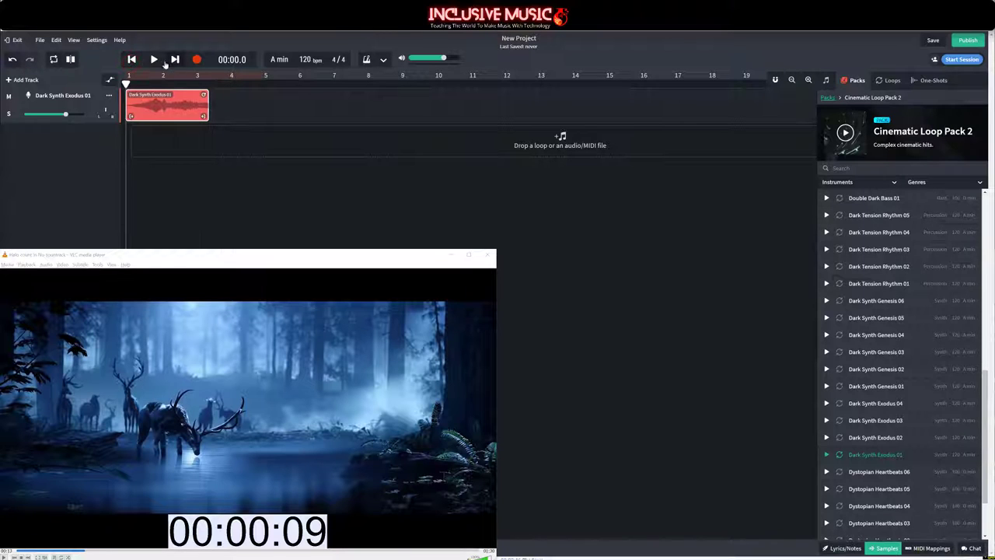
pyautogui.click(155, 61)
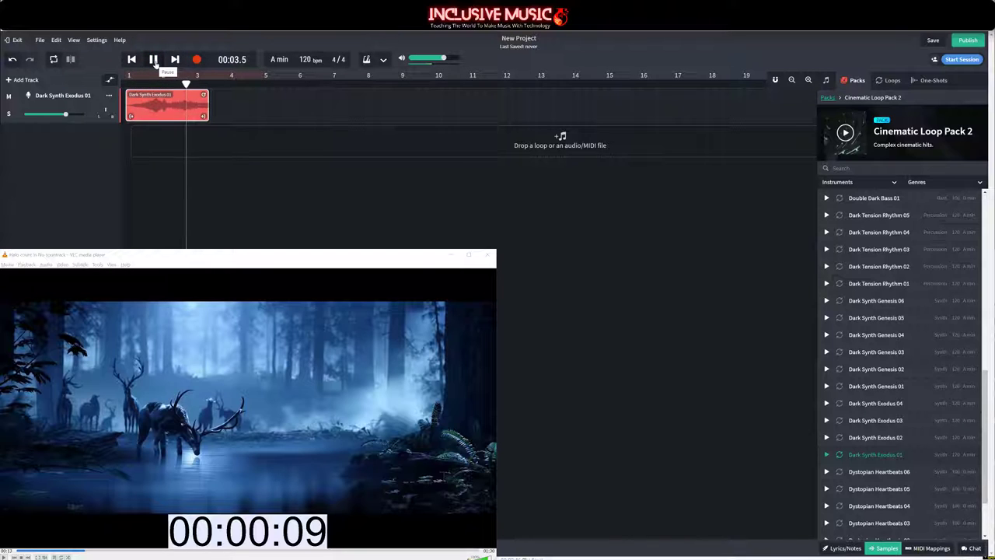
pyautogui.click(155, 61)
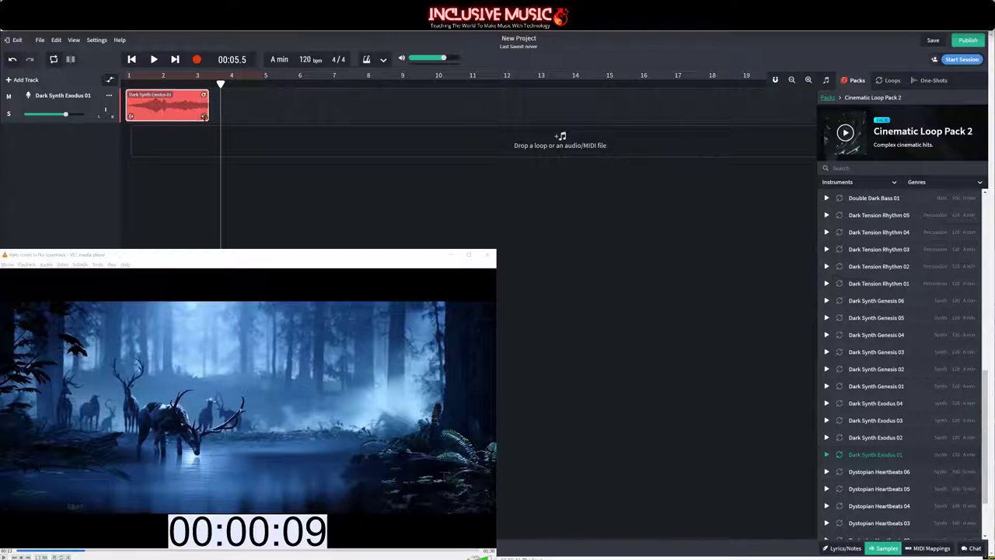
pyautogui.moveTo(206, 116); pyautogui.dragTo(214, 116)
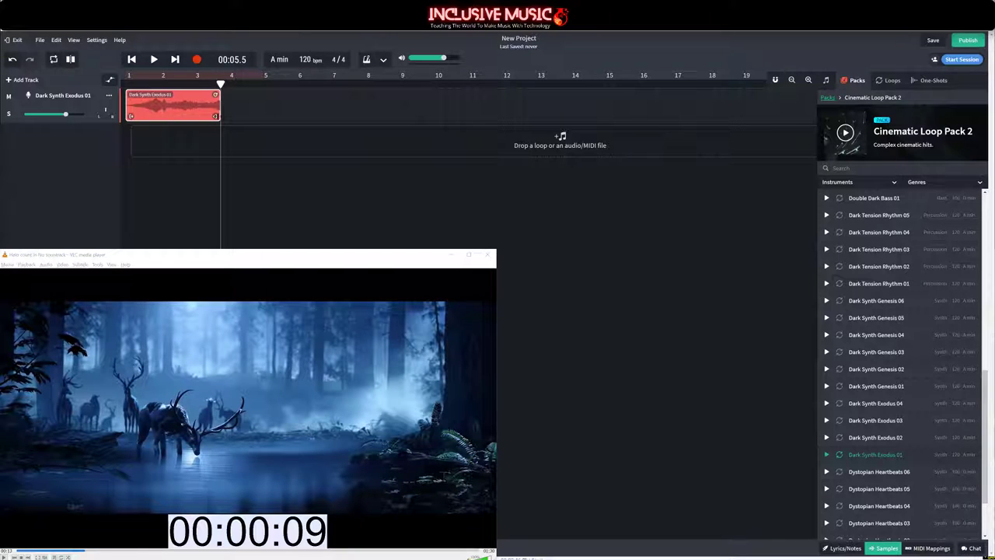
# Step: Open the Dark Synth Exodus 01 clip for editing and add a fade-out running from bar 3 to its end
pyautogui.doubleClick(187, 109)
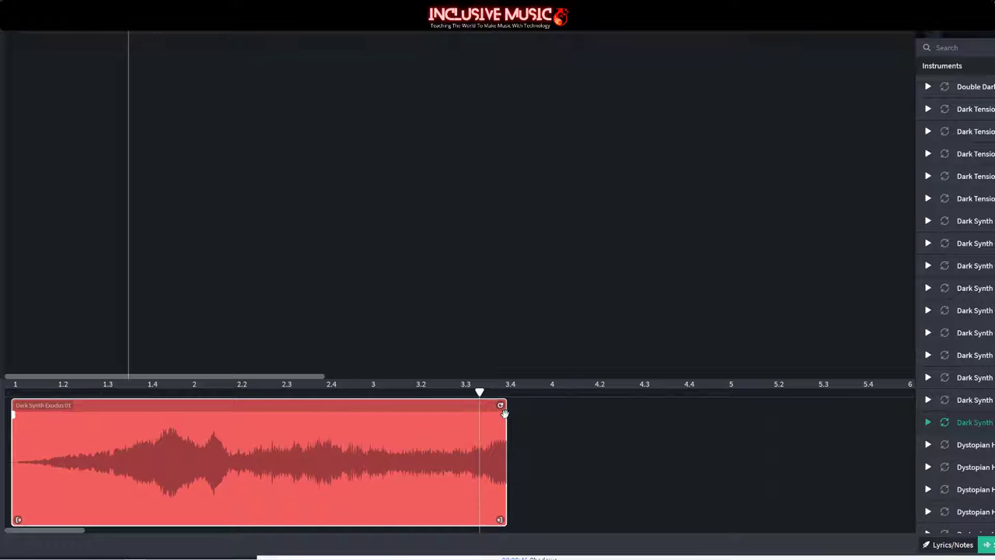
pyautogui.moveTo(501, 414); pyautogui.dragTo(394, 414)
pyautogui.moveTo(417, 448); pyautogui.dragTo(406, 449)
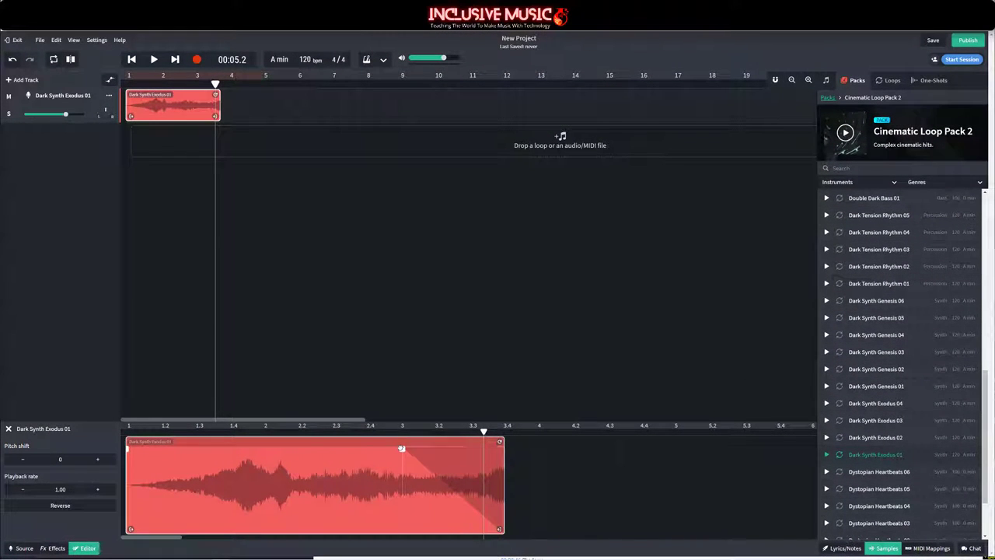
# Step: Play the faded Dark Synth Exodus 01 clip from the start, pause it and bring the Halo video in VLC back to the front
pyautogui.click(133, 60)
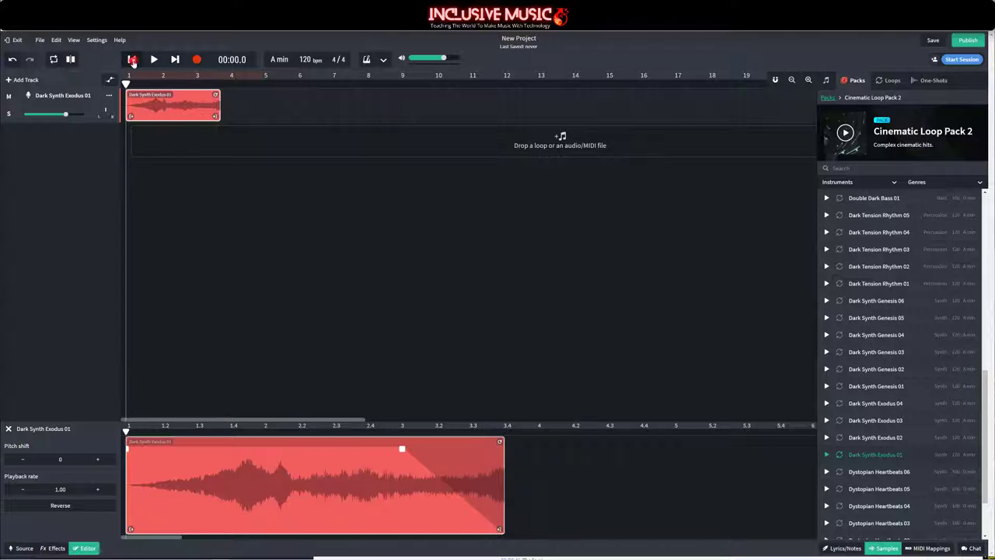
pyautogui.click(153, 61)
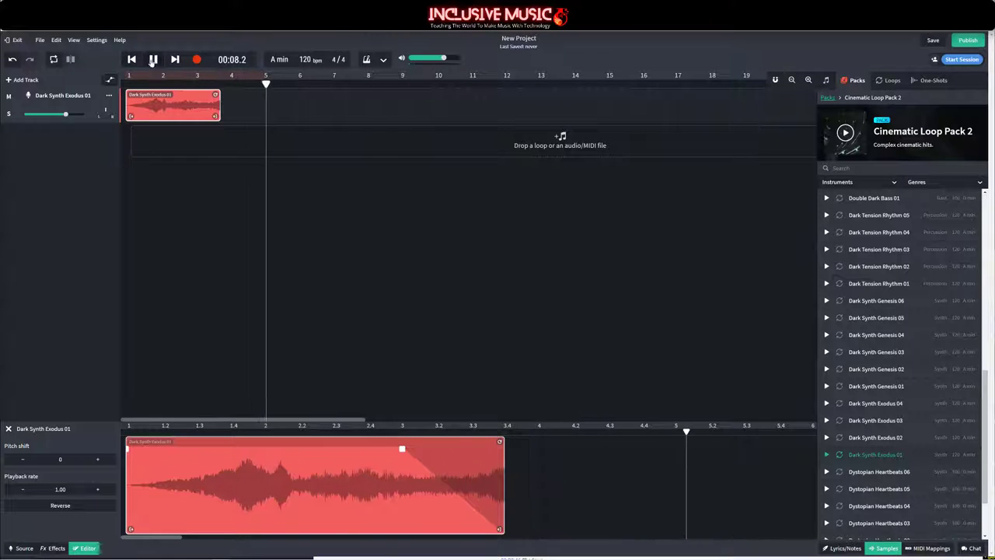
pyautogui.click(153, 62)
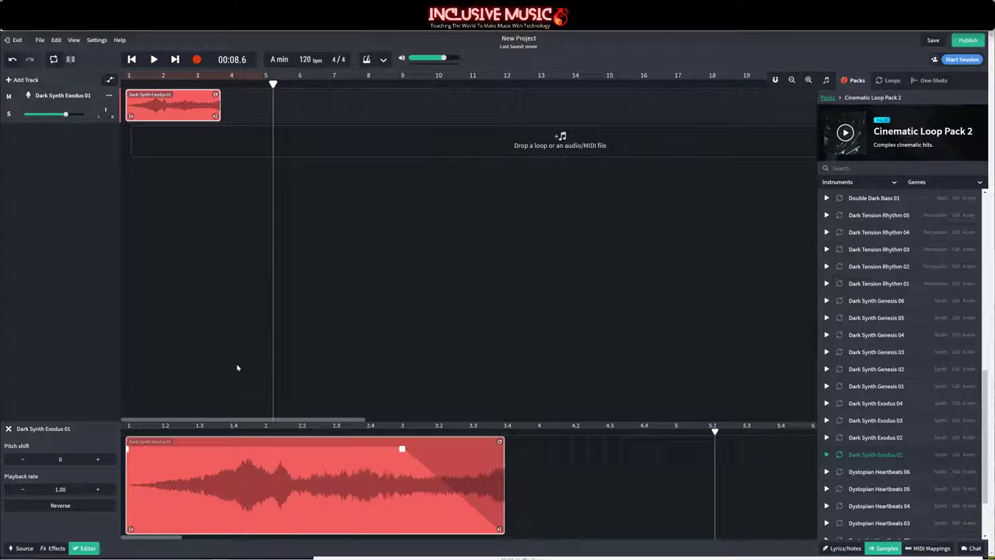
pyautogui.moveTo(158, 558)
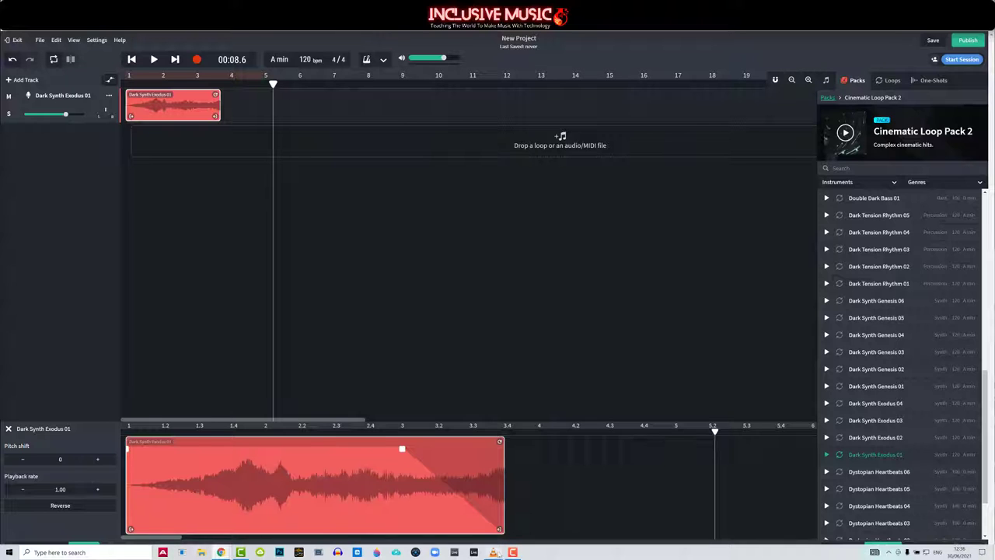
pyautogui.click(493, 552)
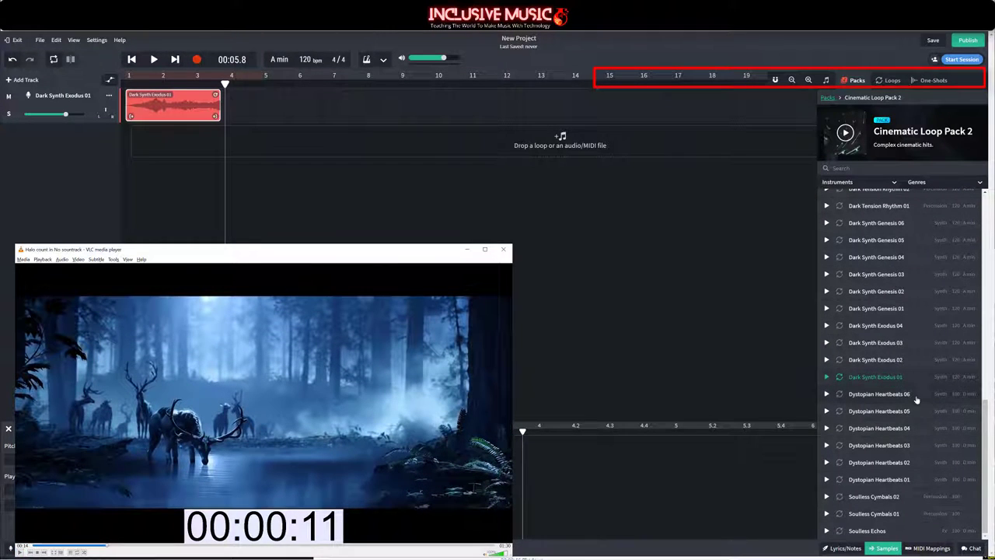
# Step: Audition the Soulless Cymbals 02 and 01 loops, and add Soulless Cymbals 01 to a new track starting at bar 3
pyautogui.click(888, 498)
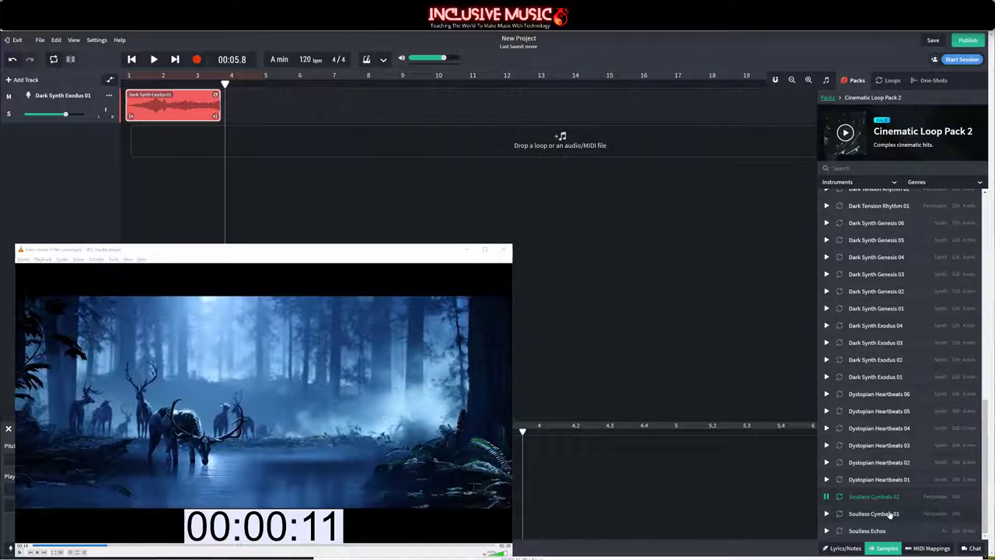
pyautogui.click(890, 515)
pyautogui.click(891, 513)
pyautogui.moveTo(854, 517); pyautogui.dragTo(260, 139)
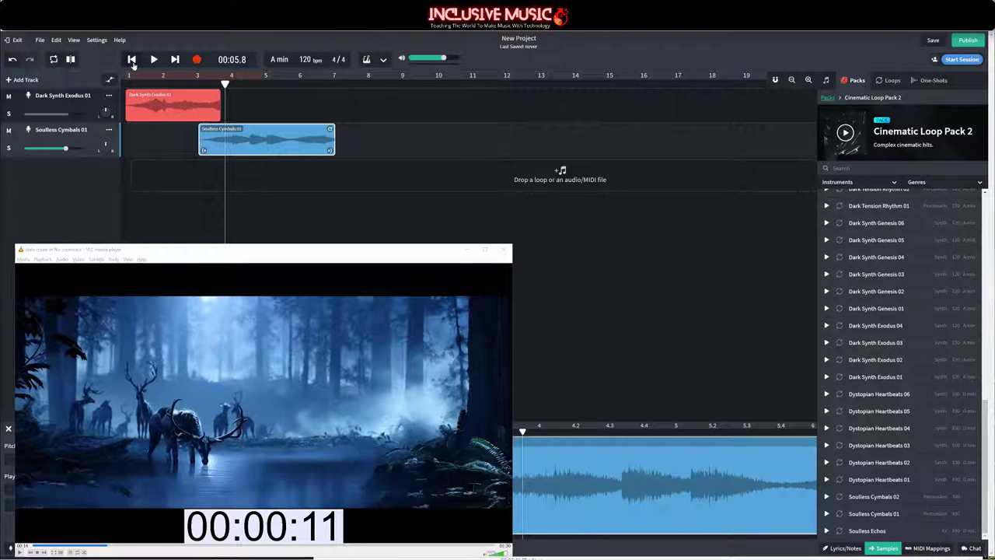
# Step: Play the project from the start to hear both loops together, and pause it after bar 6
pyautogui.click(132, 61)
pyautogui.click(154, 61)
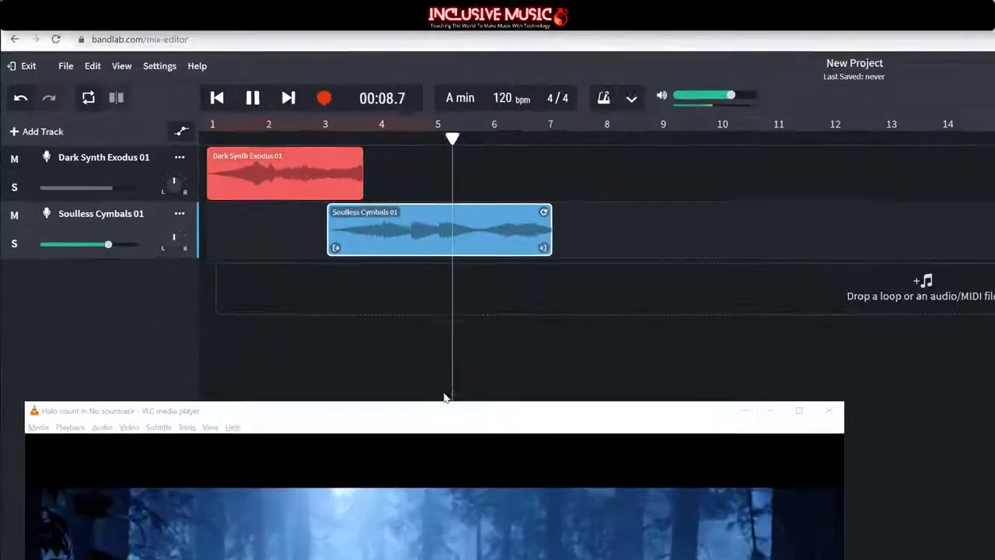
pyautogui.press('space')
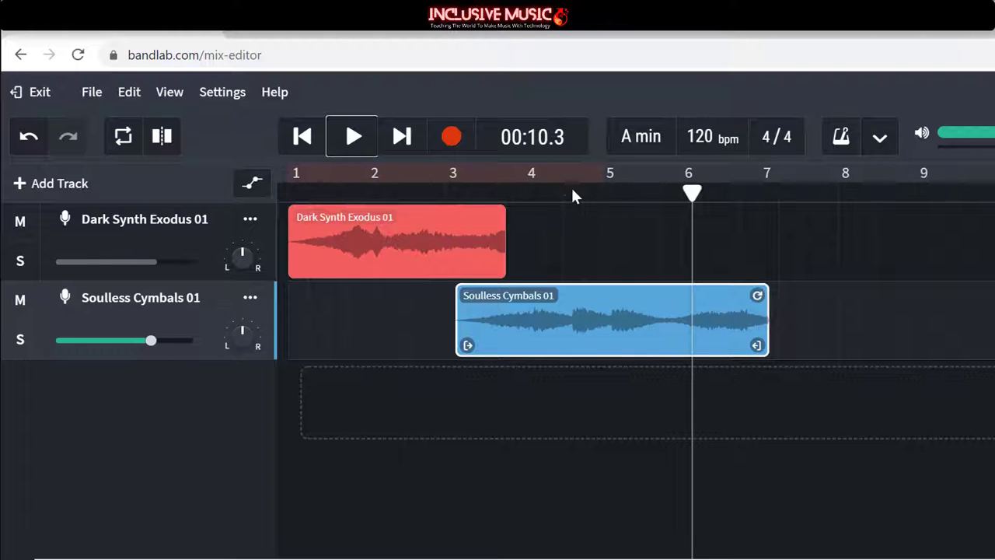
# Step: Slice the Soulless Cymbals 01 clip at 00:07.2 and again at 00:09.7
pyautogui.moveTo(566, 196); pyautogui.dragTo(572, 192)
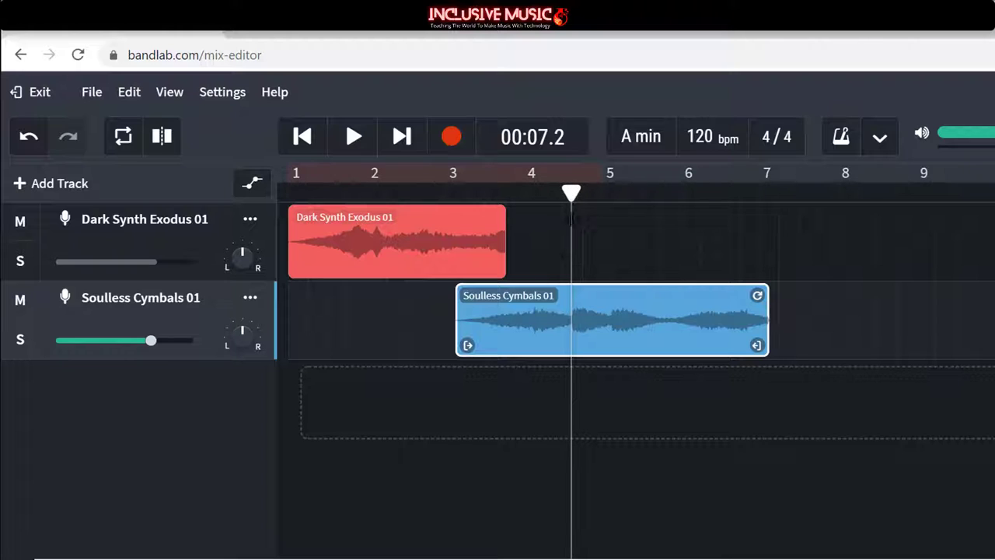
pyautogui.rightClick(585, 332)
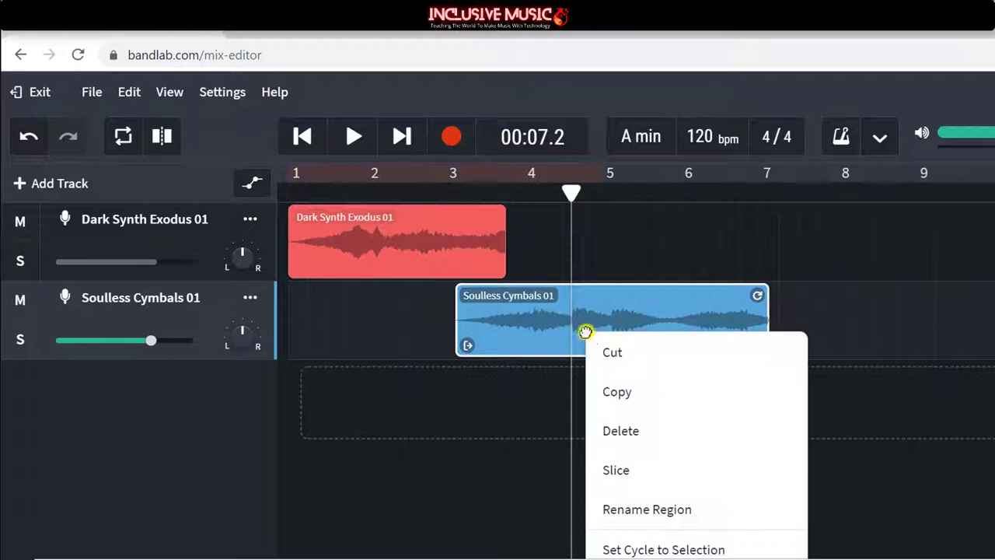
pyautogui.click(632, 471)
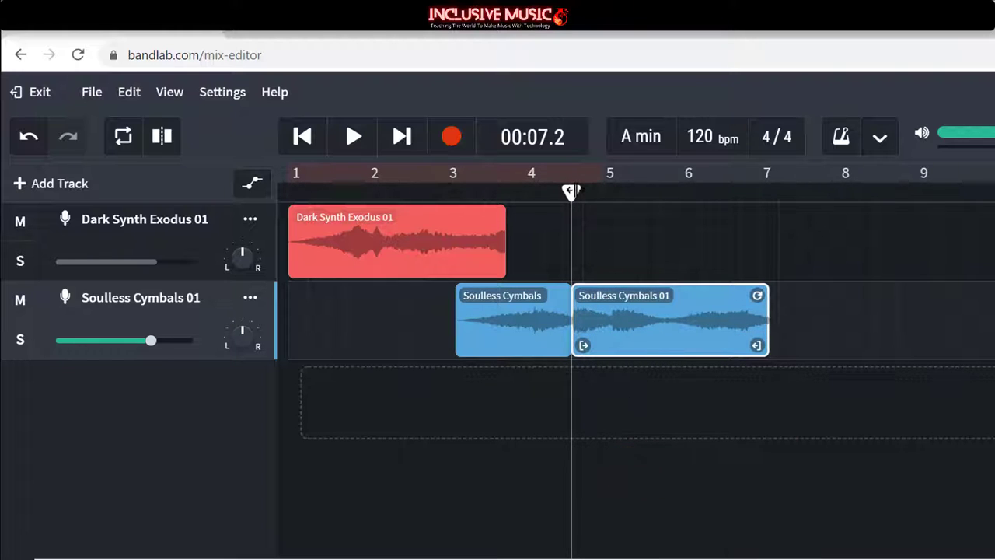
pyautogui.moveTo(571, 192); pyautogui.dragTo(669, 201)
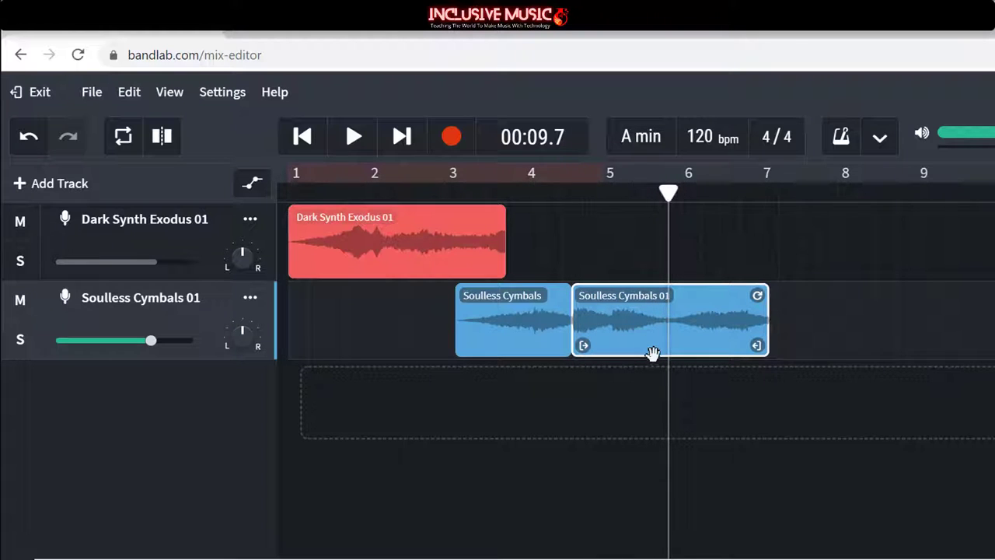
pyautogui.rightClick(651, 329)
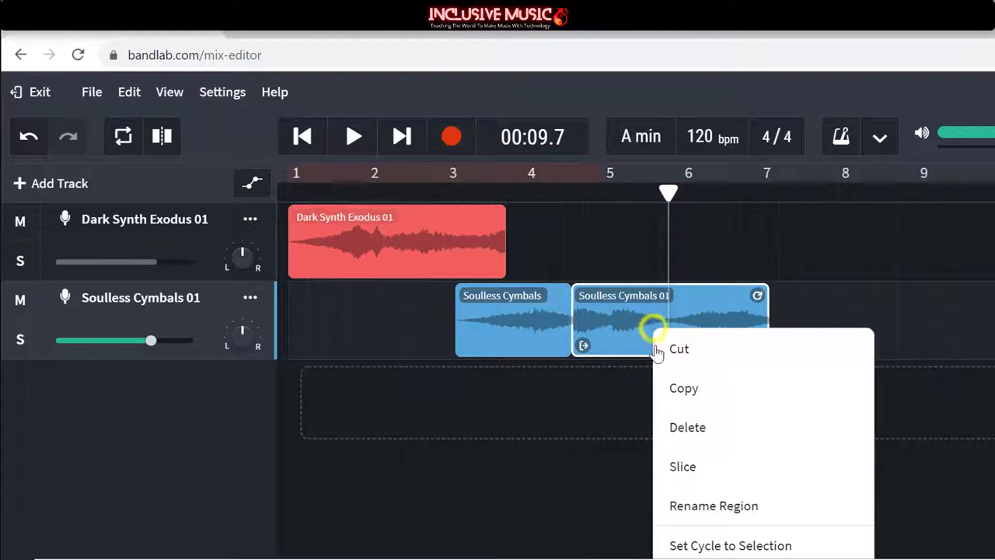
pyautogui.click(702, 467)
# Step: Delete the middle piece of the Soulless Cymbals 01 clip and move the last piece up against the first
pyautogui.click(628, 306)
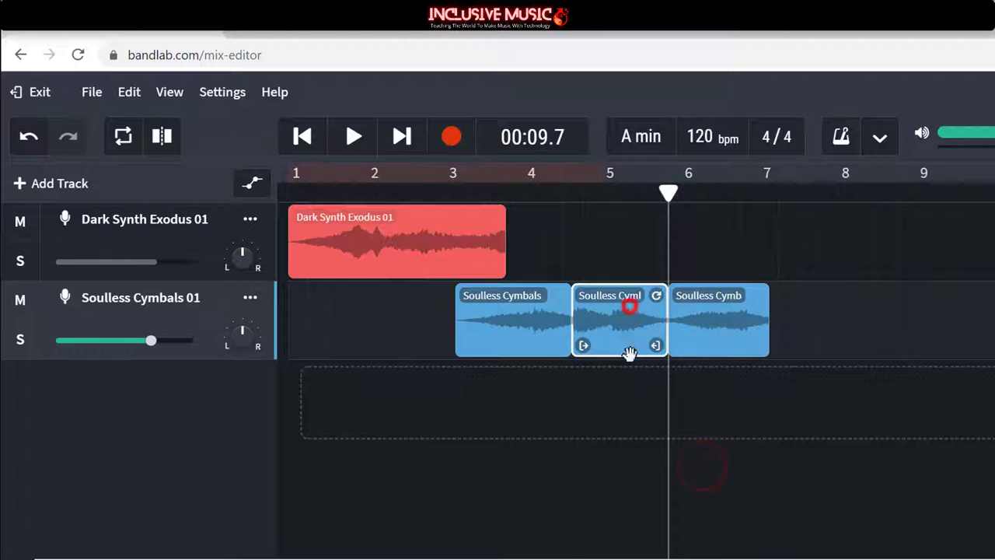
pyautogui.click(540, 313)
pyautogui.click(604, 317)
pyautogui.press('Delete')
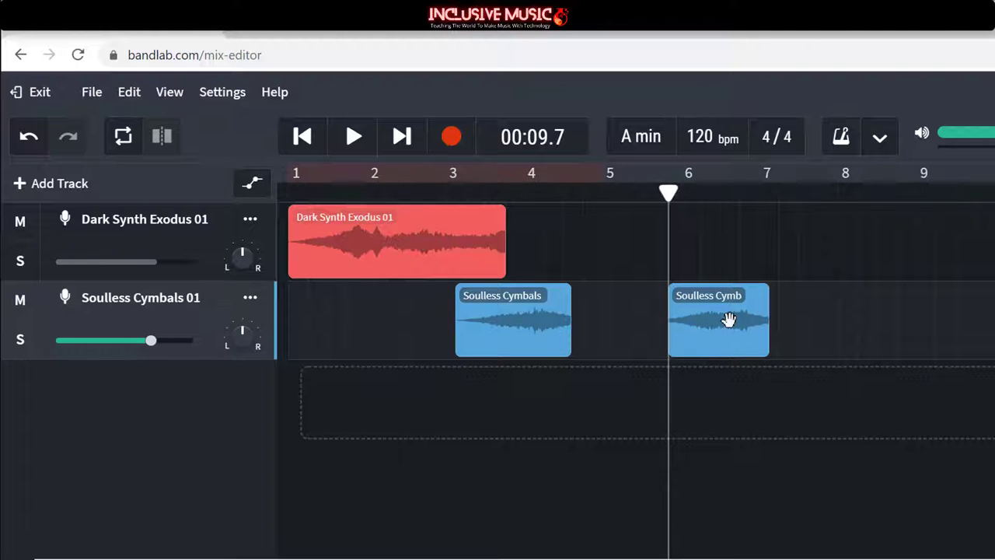
pyautogui.moveTo(726, 318); pyautogui.dragTo(625, 331)
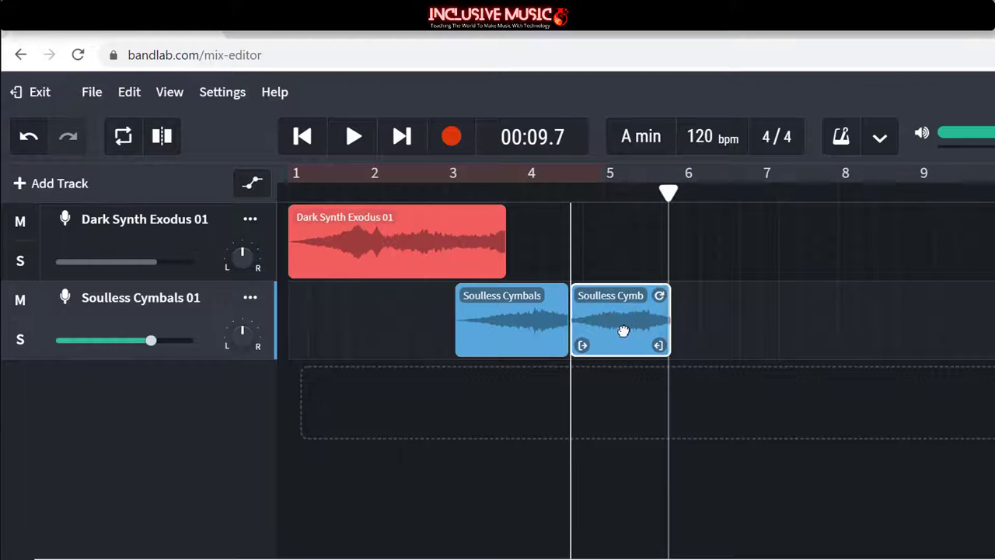
# Step: Play the project from the start to check the joined cymbal pieces, and pause it at their end
pyautogui.click(301, 139)
pyautogui.press('space')
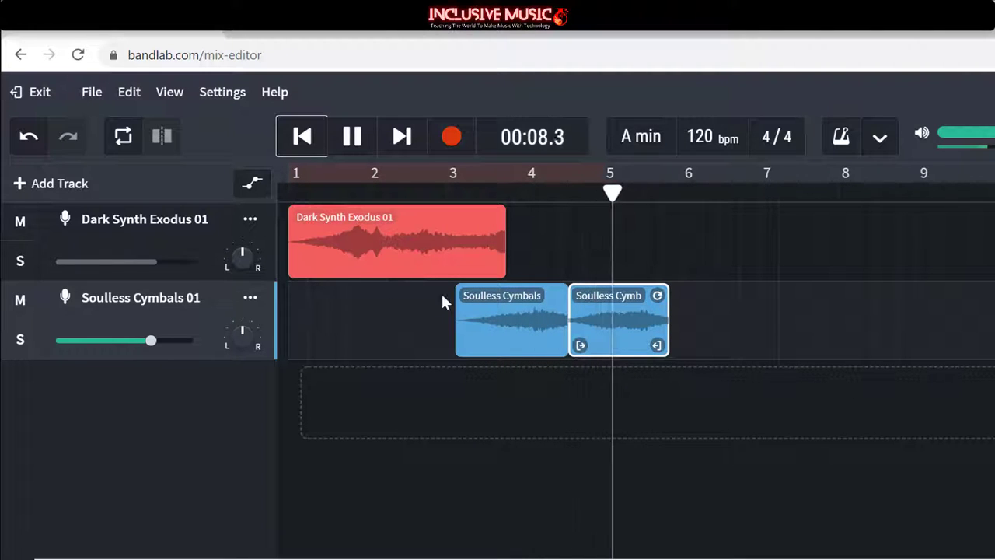
pyautogui.press('space')
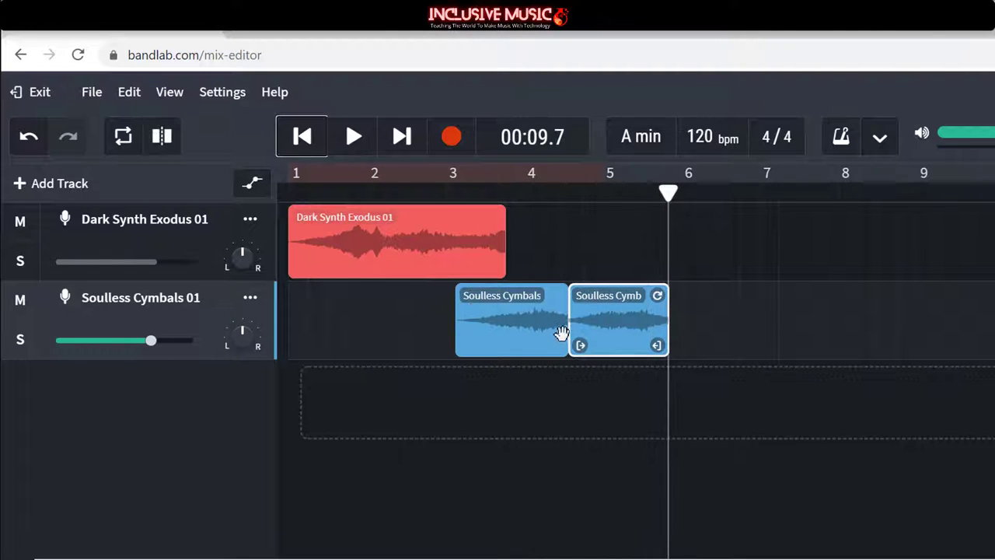
# Step: Delete the first Soulless Cymbals 01 piece and move the remaining piece to start about midway between bars 3 and 4
pyautogui.click(555, 305)
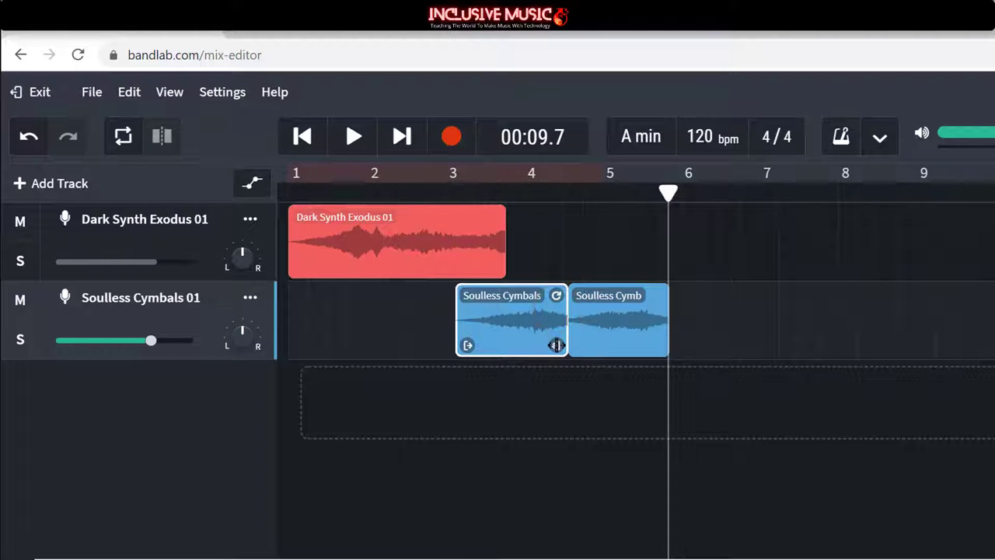
pyautogui.moveTo(566, 345); pyautogui.dragTo(522, 346)
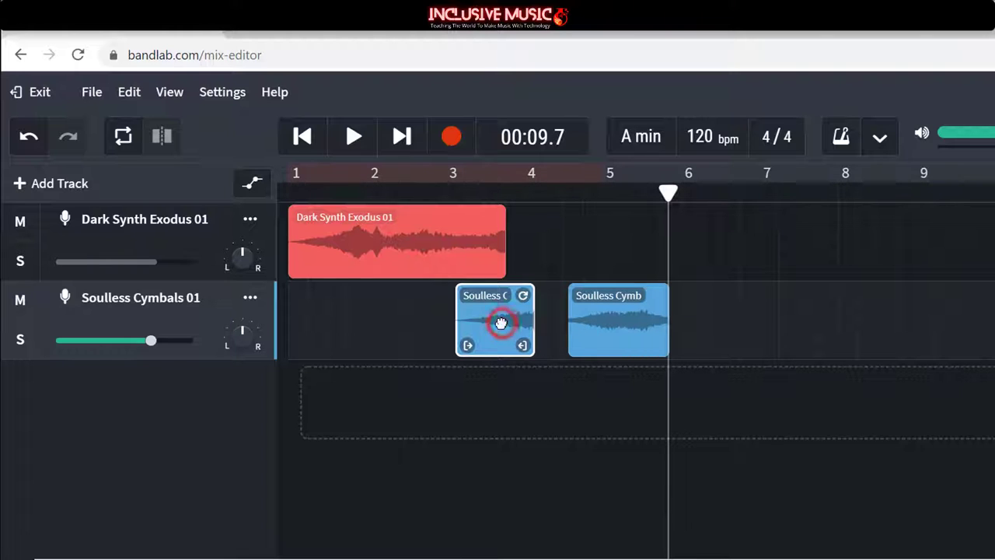
pyautogui.press('Delete')
pyautogui.moveTo(586, 325); pyautogui.dragTo(531, 332)
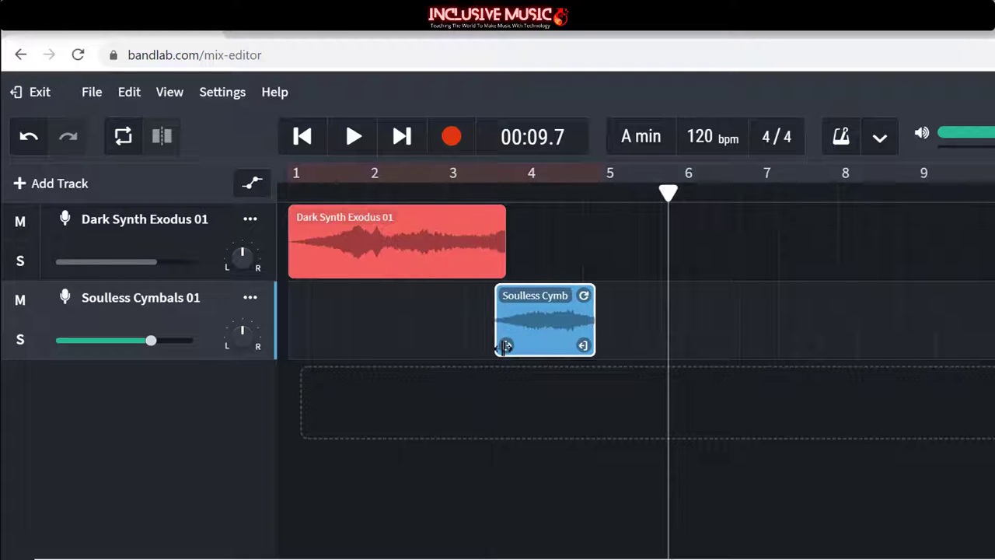
# Step: Extend the end of the Dark Synth Exodus 01 clip to about bar 4 and play its overlap with the cymbals from bar 3
pyautogui.click(581, 345)
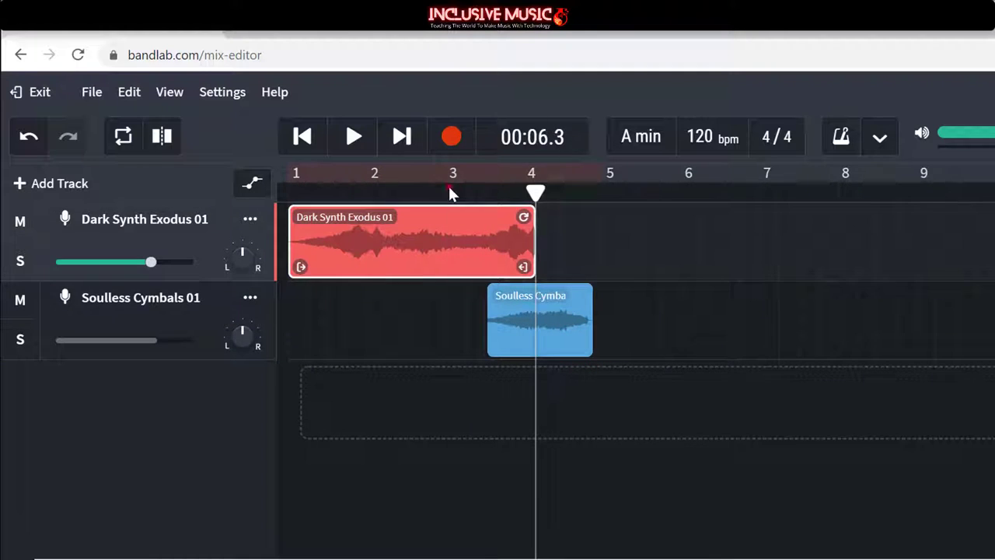
pyautogui.click(449, 188)
pyautogui.press('space')
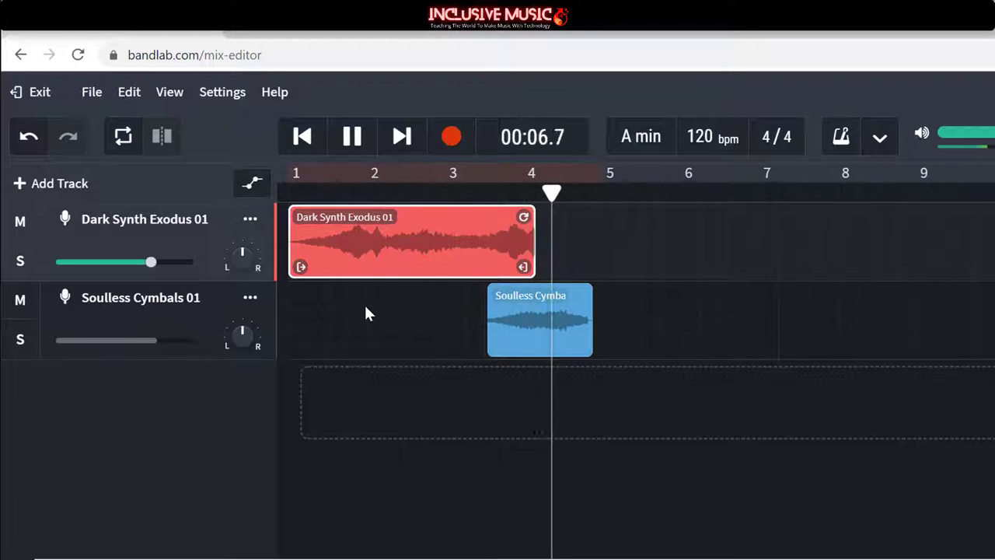
pyautogui.press('space')
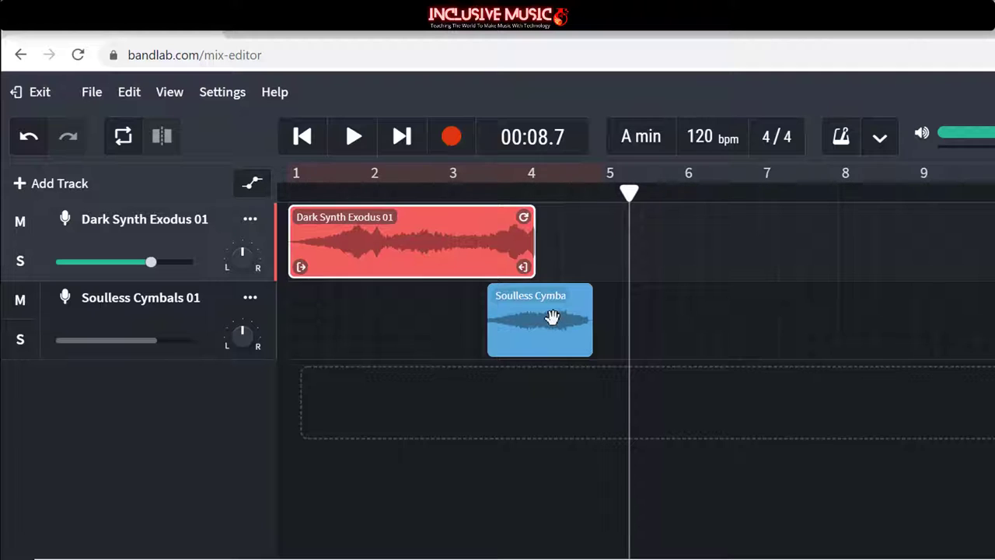
# Step: Copy the Soulless Cymbals 01 clip and paste the copy on the same track shortly after bar 5
pyautogui.rightClick(551, 318)
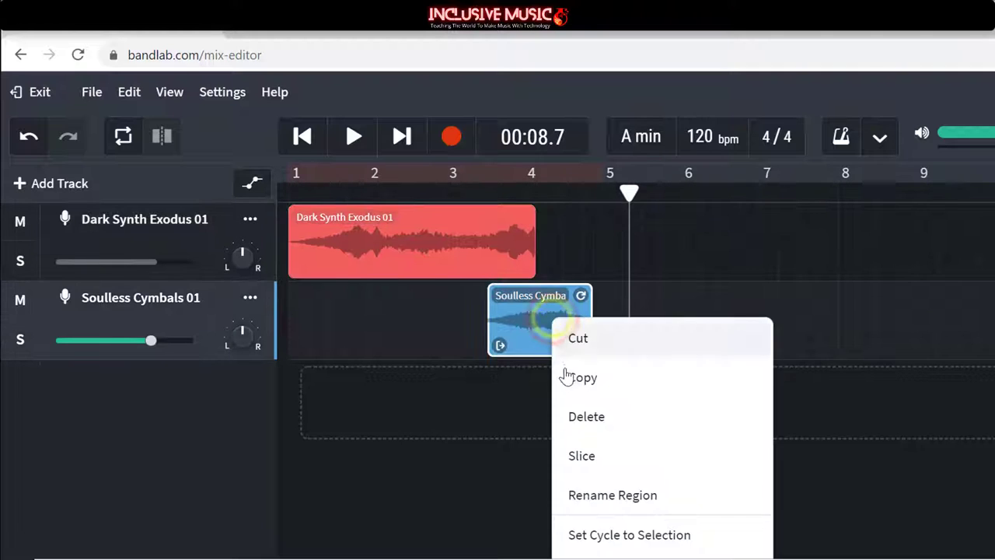
pyautogui.click(573, 379)
pyautogui.rightClick(644, 307)
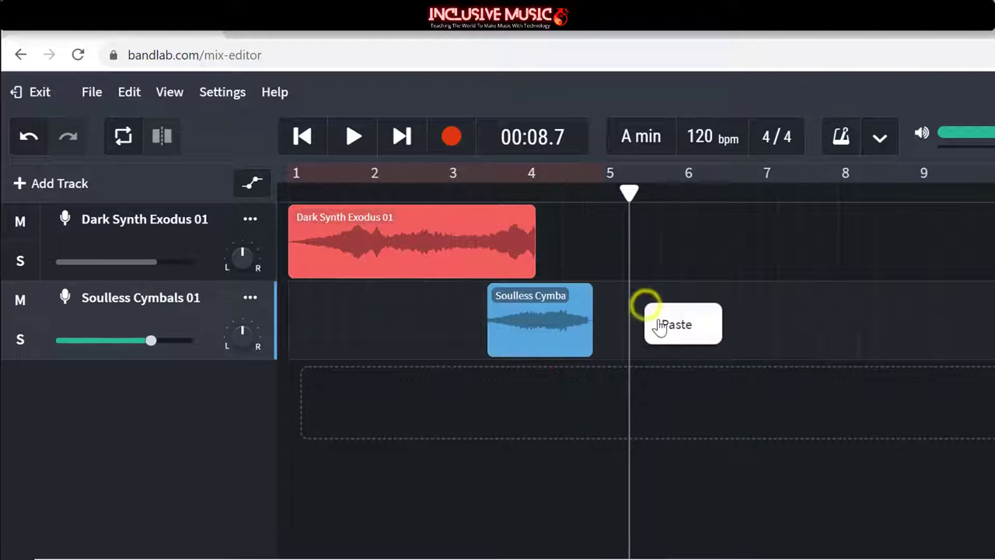
pyautogui.click(672, 325)
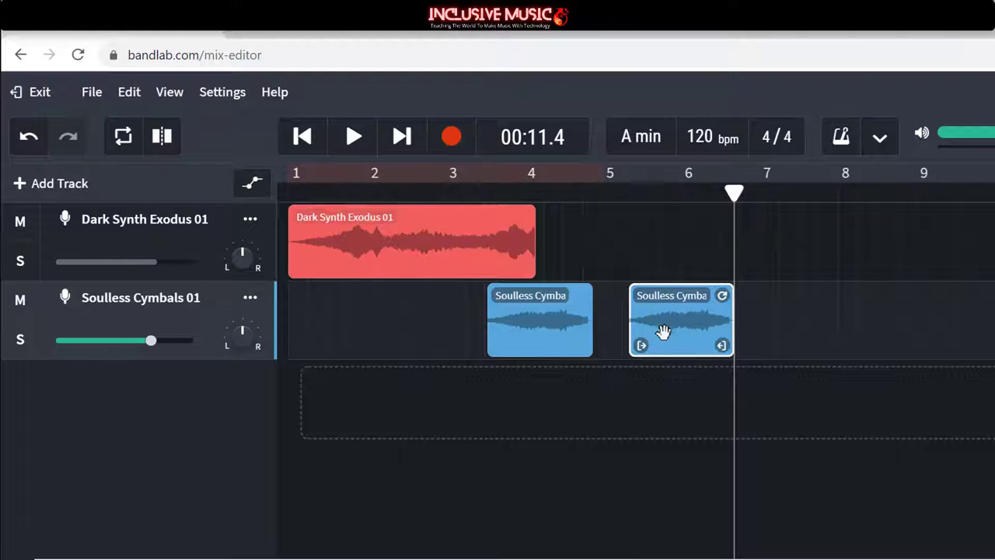
# Step: Minimize the video player and reverse the pasted Soulless Cymbals 01 region
pyautogui.rightClick(665, 323)
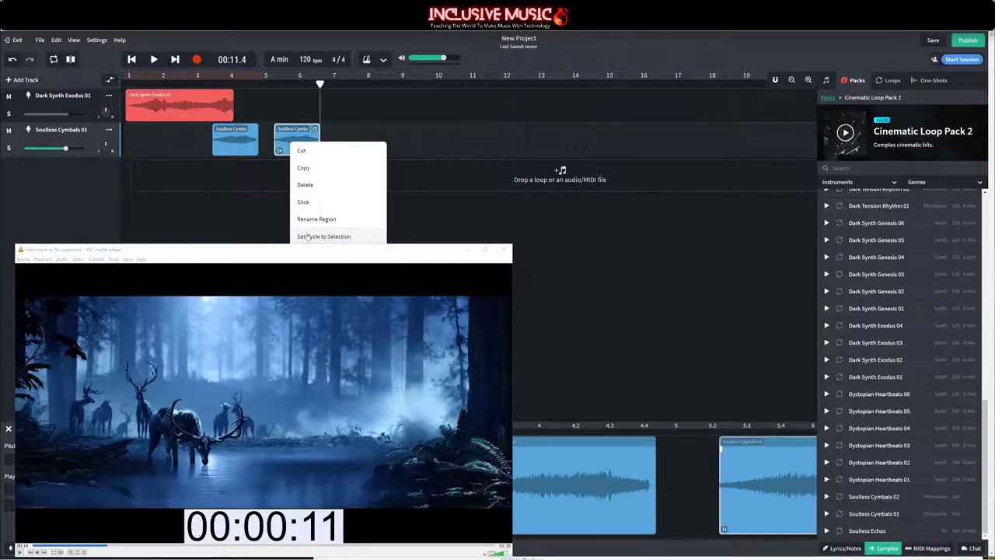
pyautogui.click(467, 249)
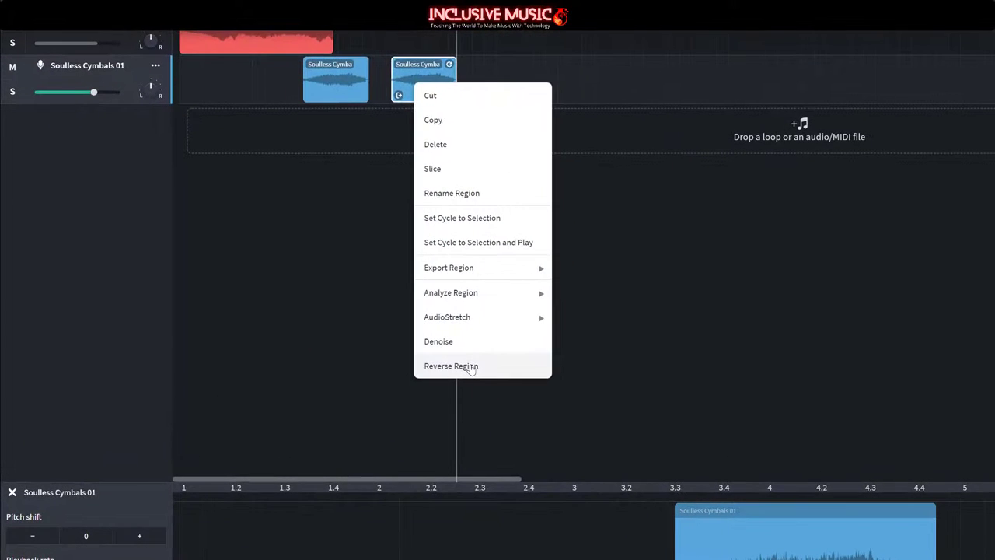
pyautogui.click(470, 367)
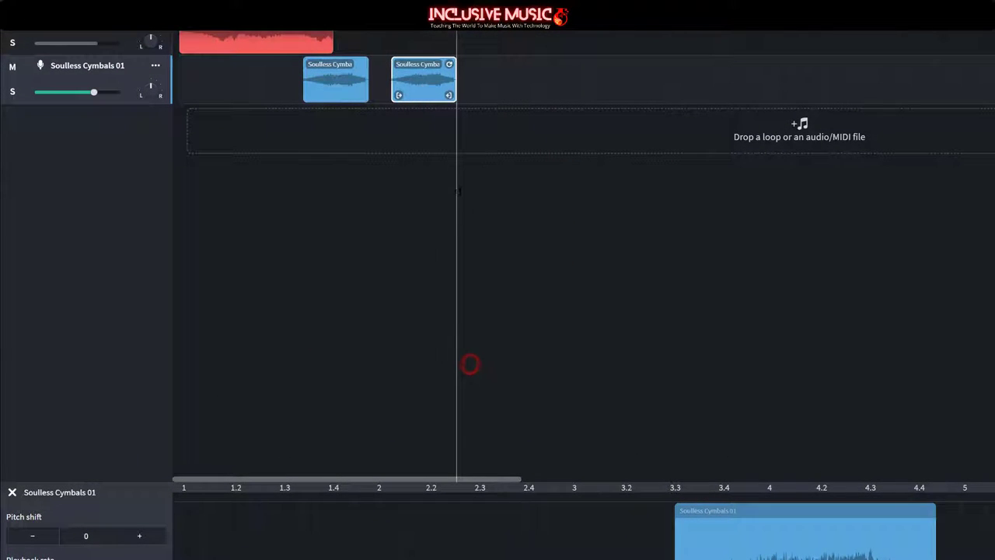
# Step: Move the reversed cymbals onto the Dark Synth Exodus 01 track, starting about three quarters through bar 4, and play the transition
pyautogui.click(415, 74)
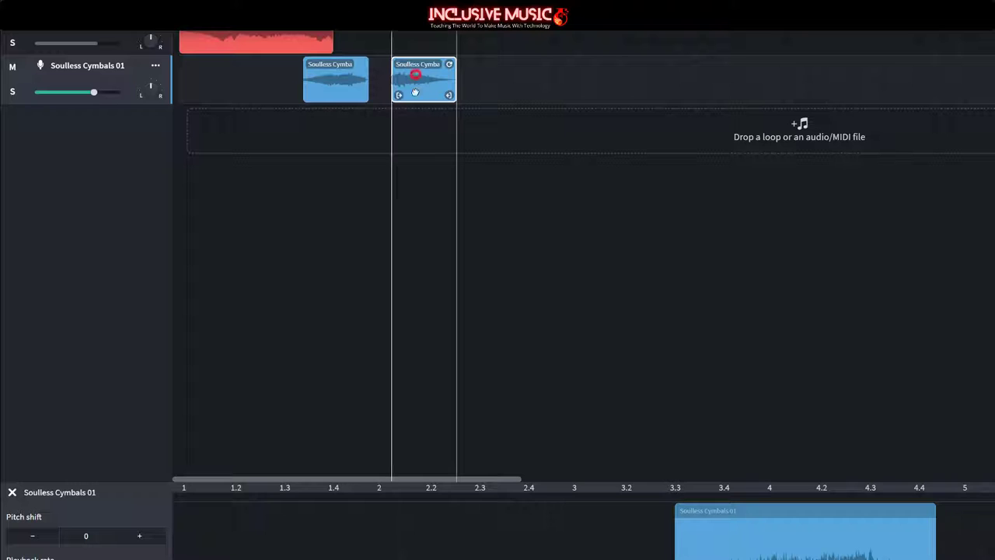
pyautogui.moveTo(415, 78); pyautogui.dragTo(386, 32)
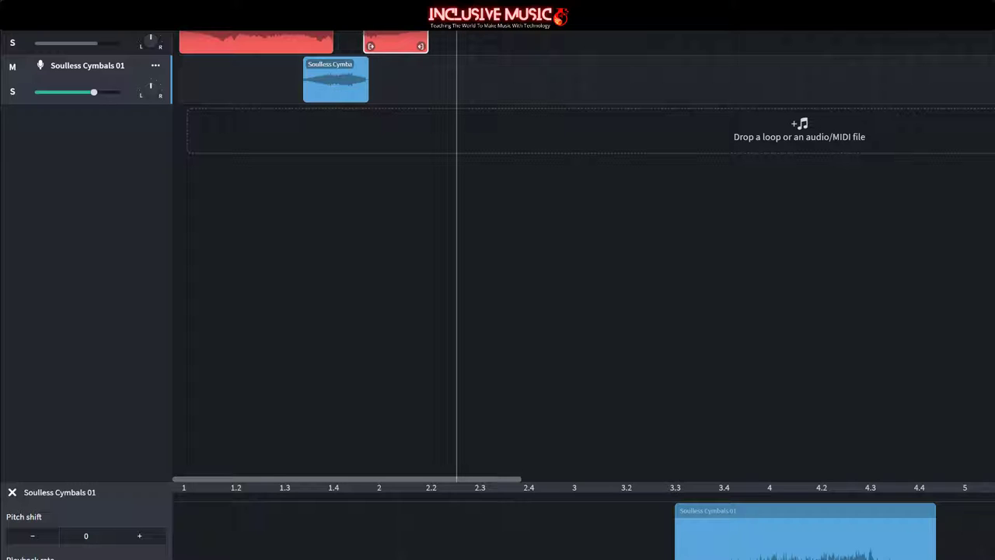
pyautogui.press('space')
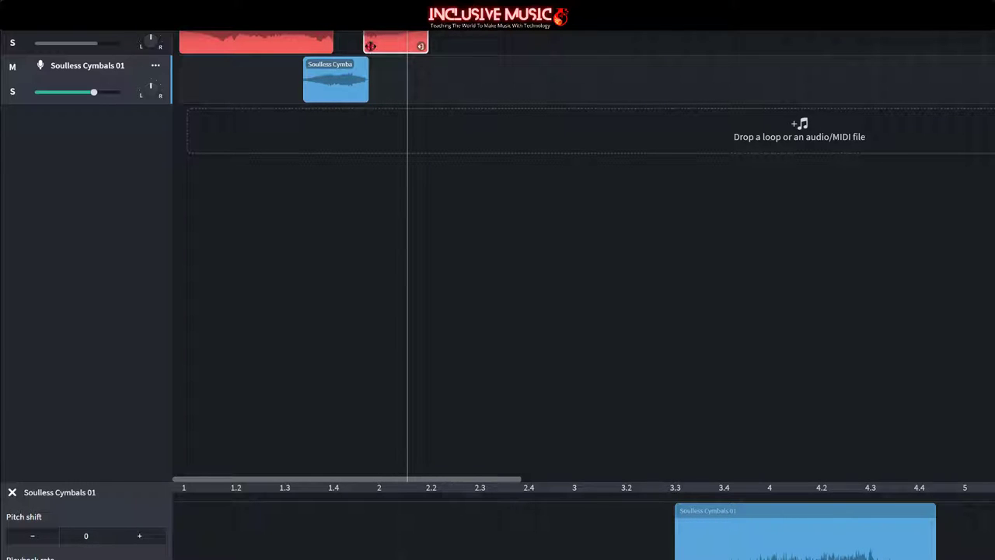
# Step: Add a short fade-in to the reversed cymbals clip and trim its start to about bar 5
pyautogui.click(380, 35)
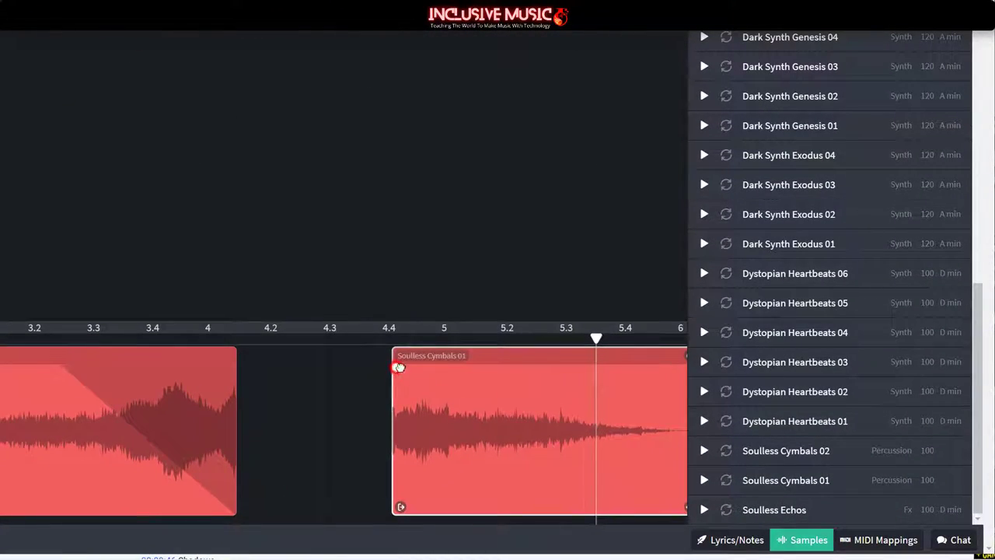
pyautogui.moveTo(398, 367); pyautogui.dragTo(482, 368)
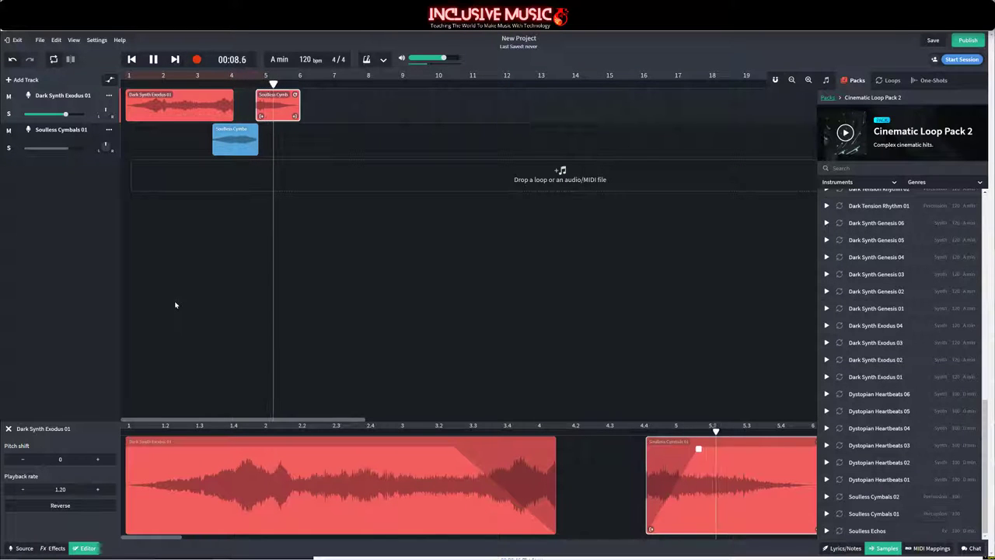
pyautogui.moveTo(650, 529); pyautogui.dragTo(675, 529)
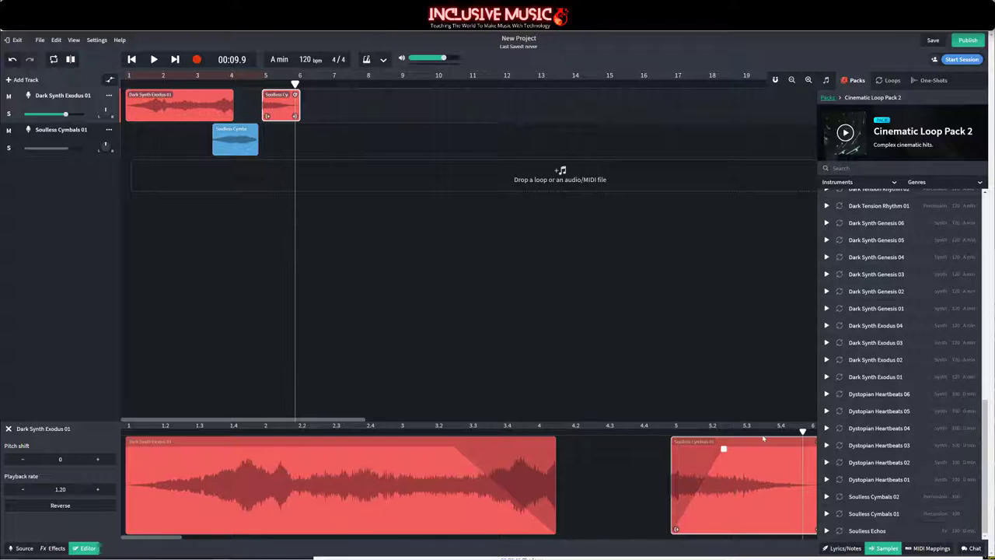
# Step: Play the cymbal transition from just before bar 4 and move the reversed clip earlier to start about midway between bars 4 and 5
pyautogui.click(225, 81)
pyautogui.press('space')
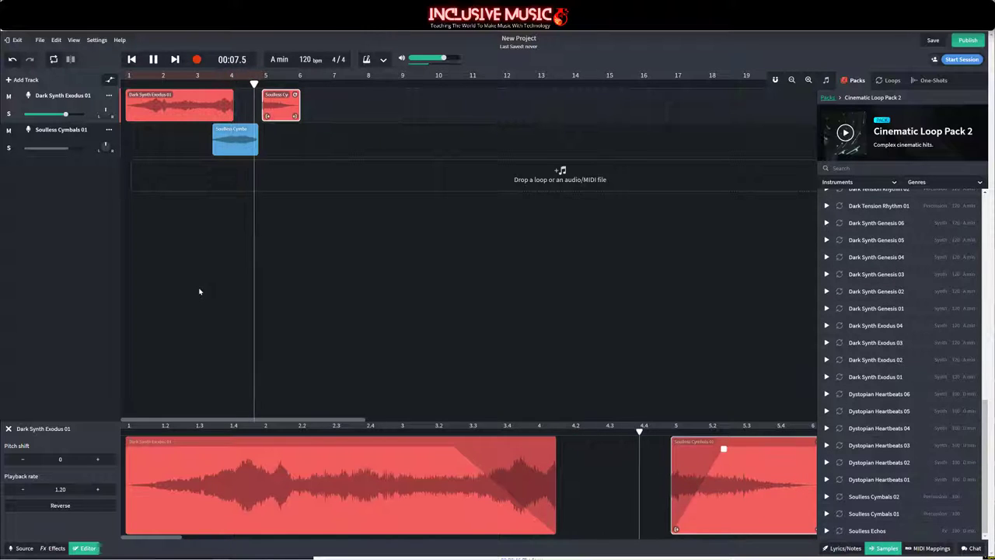
pyautogui.press('space')
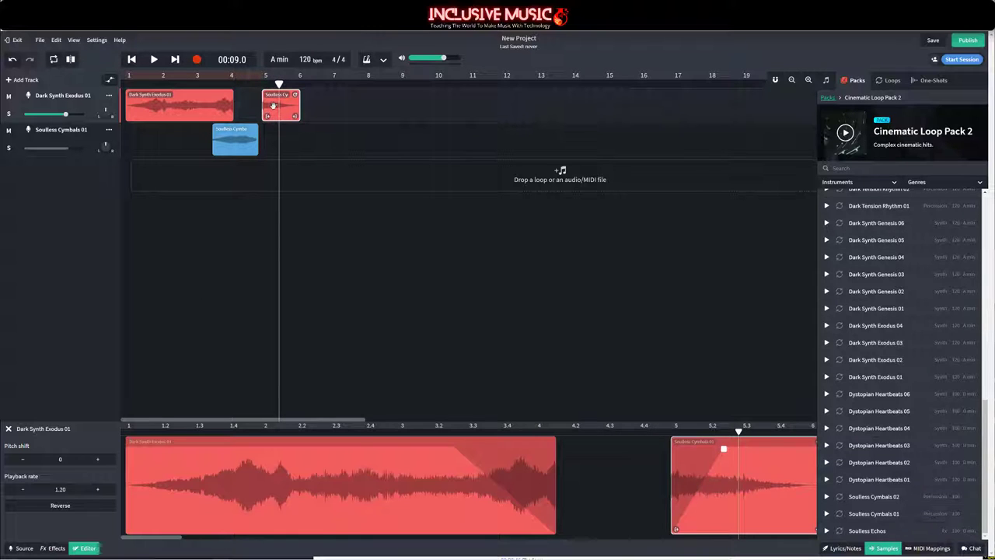
pyautogui.moveTo(267, 106); pyautogui.dragTo(262, 107)
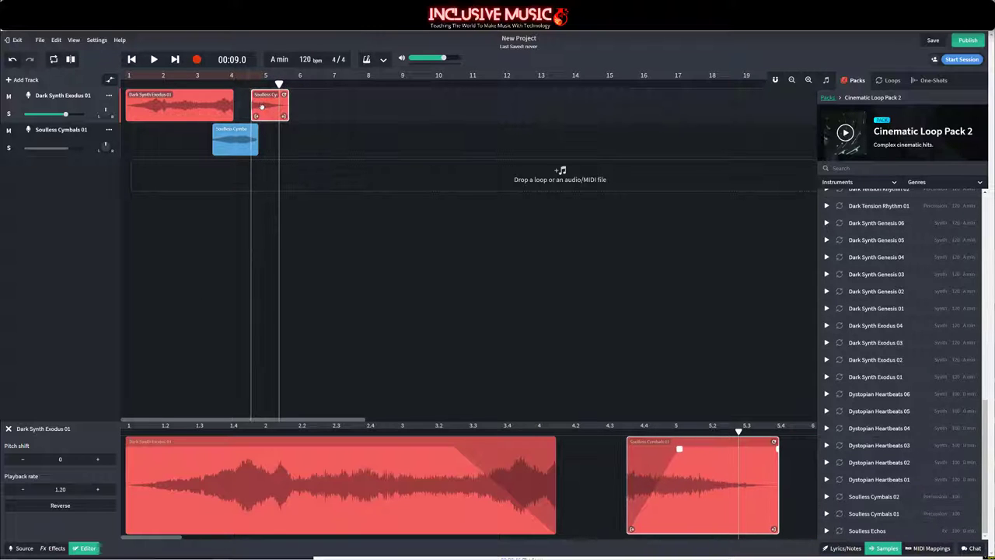
# Step: Fade out the end of the Soulless Cymbals 01 clip on its own track from about 4.3, and play the result
pyautogui.click(251, 142)
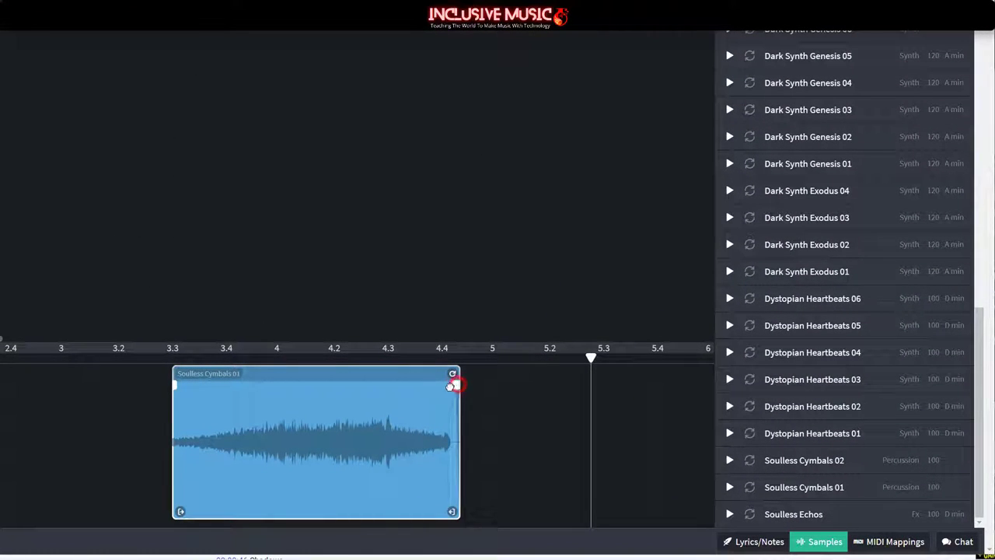
pyautogui.moveTo(453, 385); pyautogui.dragTo(389, 387)
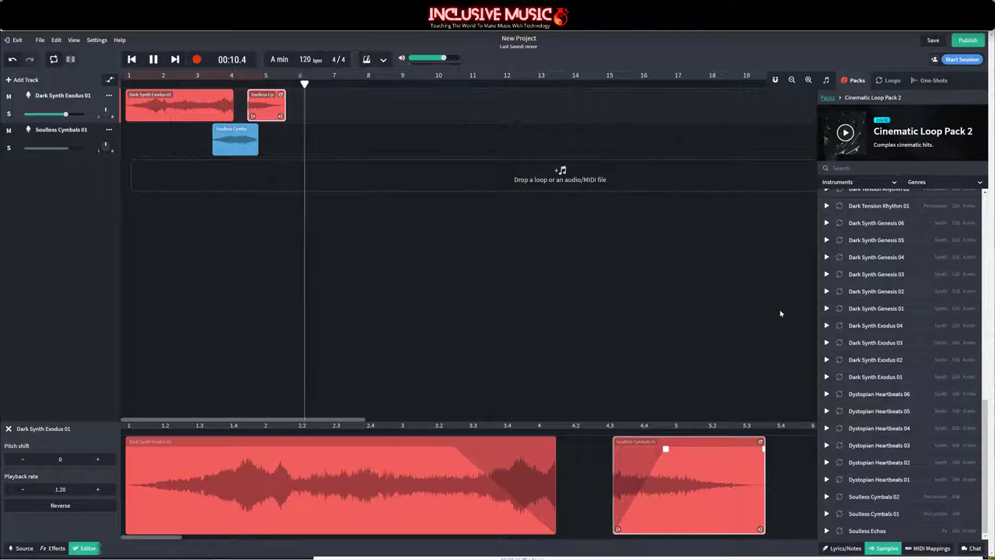
pyautogui.press('space')
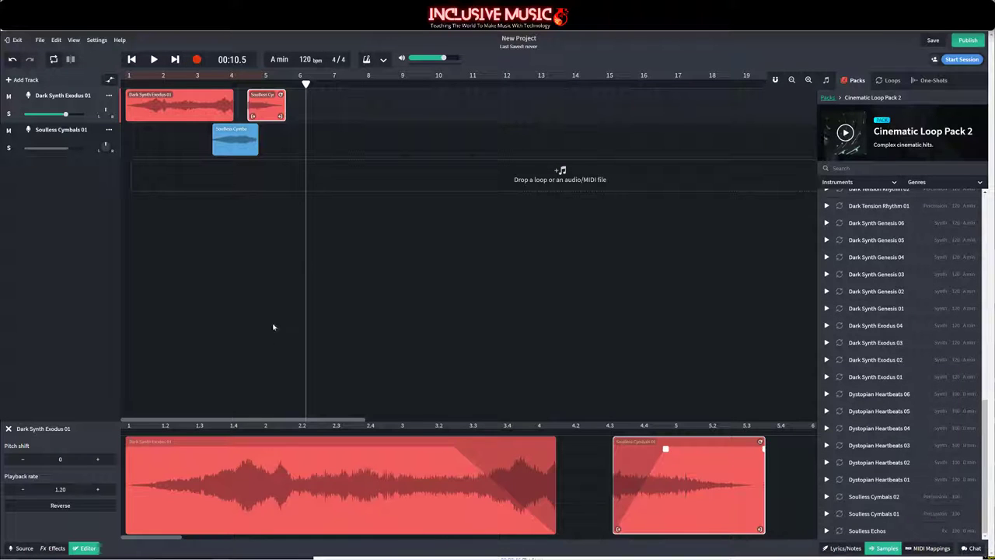
# Step: Bring back the VLC video player, stop the Halo video, and return the project playhead to the start
pyautogui.click(21, 548)
pyautogui.click(37, 508)
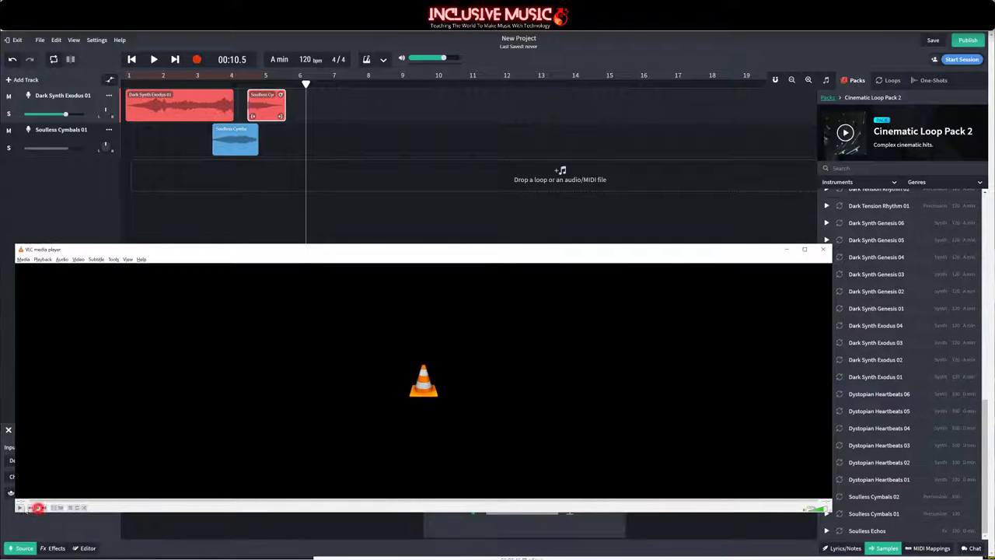
pyautogui.click(133, 60)
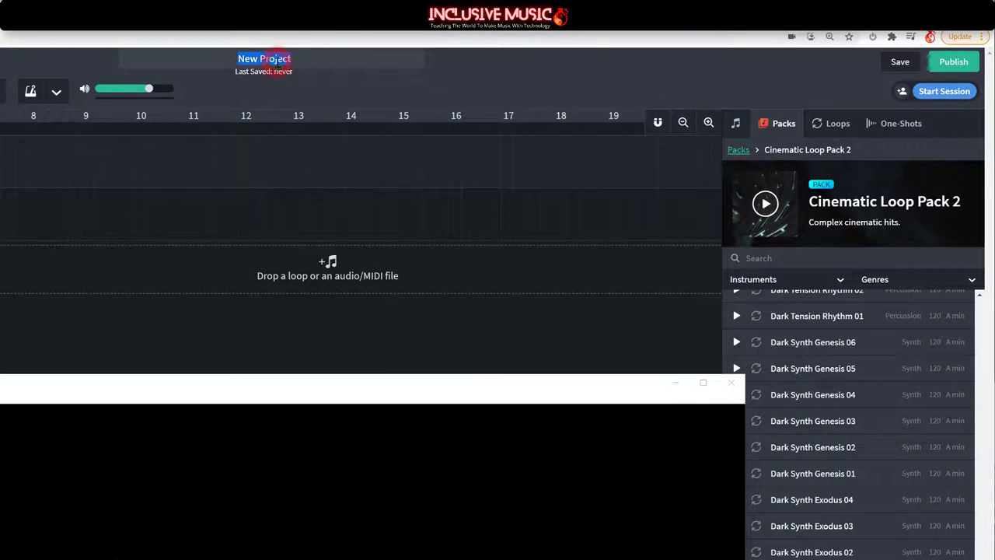
# Step: Rename the project as Cinematic Halo Project and save it
pyautogui.write('Cinematic Halo')
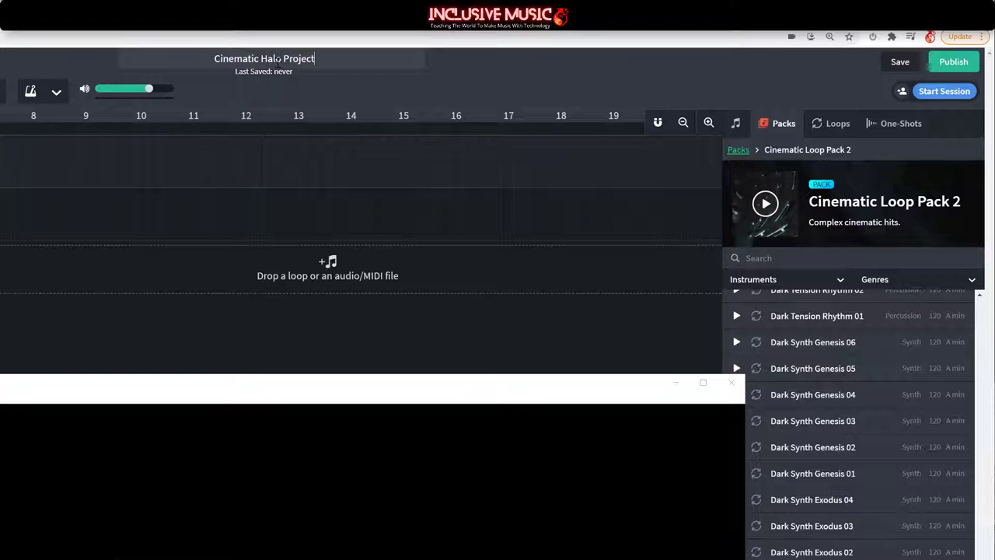
pyautogui.click(899, 62)
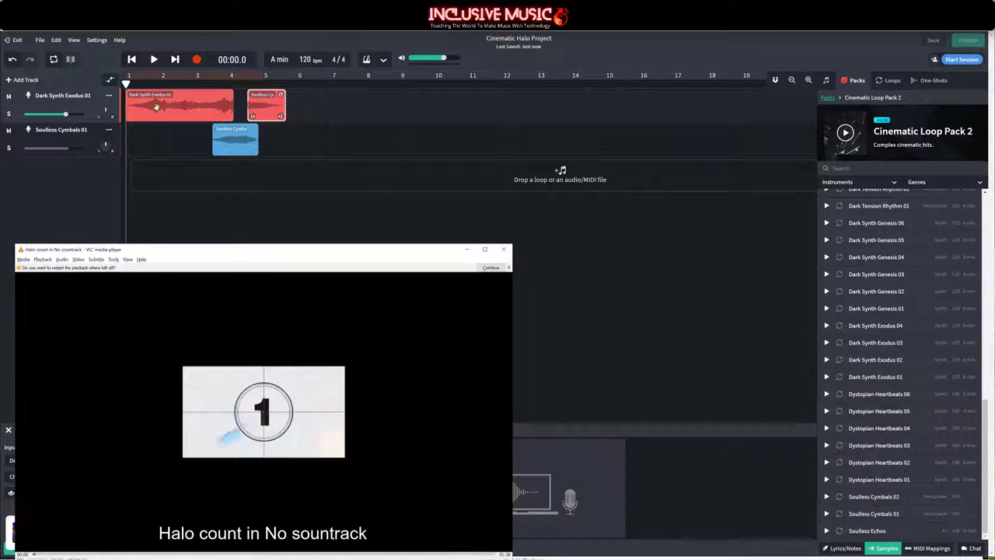
# Step: Play the project alongside the Halo video from the start, and rewind the video to review the deer scene
pyautogui.click(154, 60)
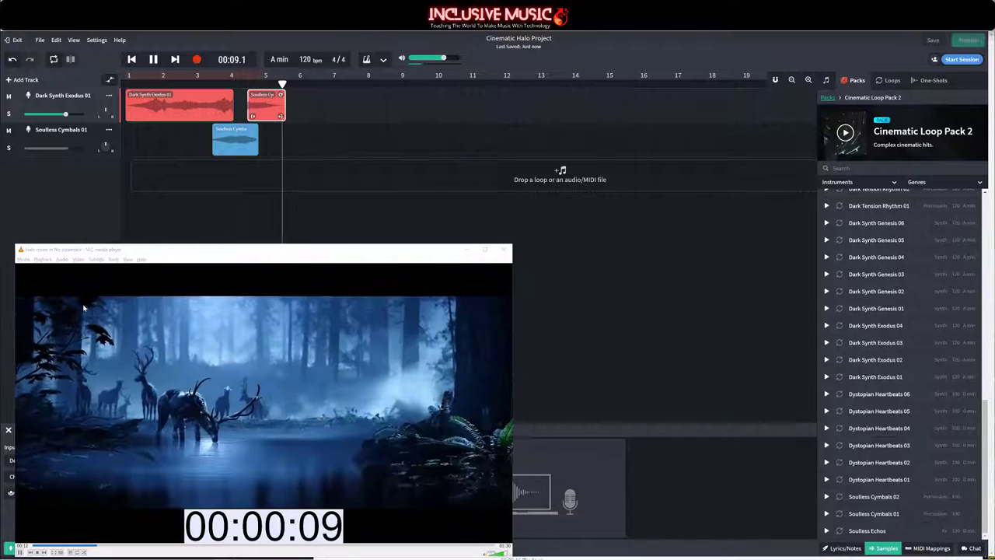
pyautogui.press('space')
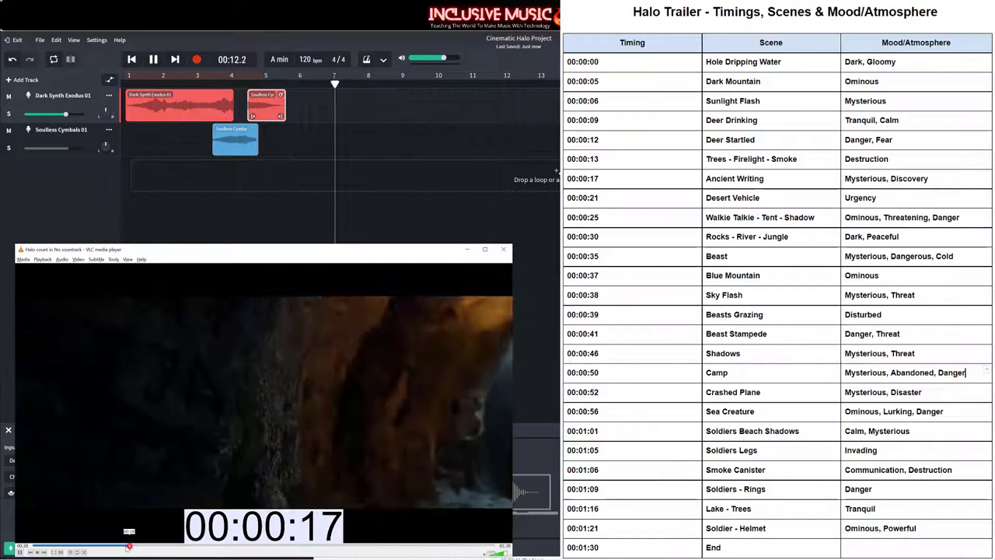
pyautogui.moveTo(129, 547); pyautogui.dragTo(96, 549)
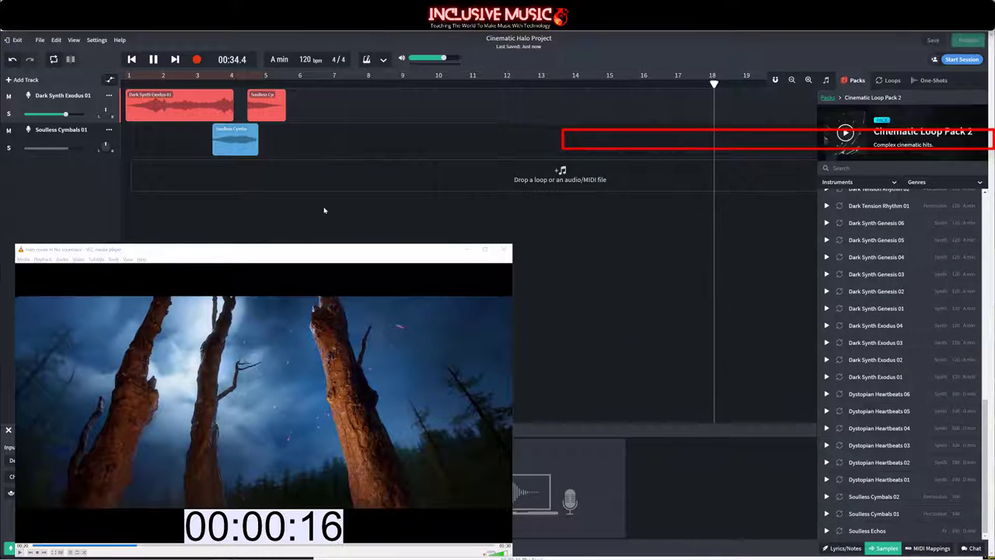
# Step: Stop the project playback and preview the Echos Of Danger loops in Cinematic Loop Pack 2
pyautogui.click(611, 241)
pyautogui.scroll(5, 882, 442)
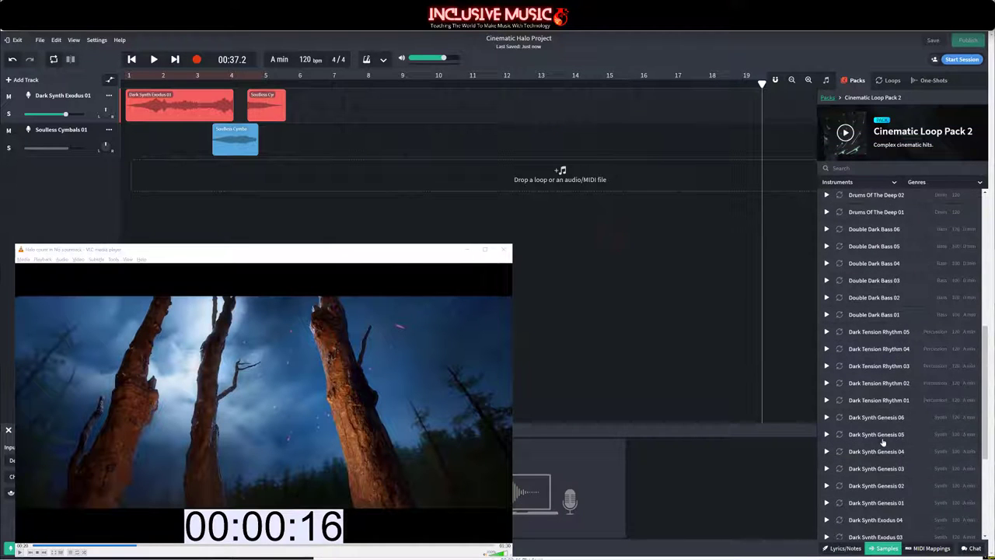
pyautogui.scroll(3, 884, 442)
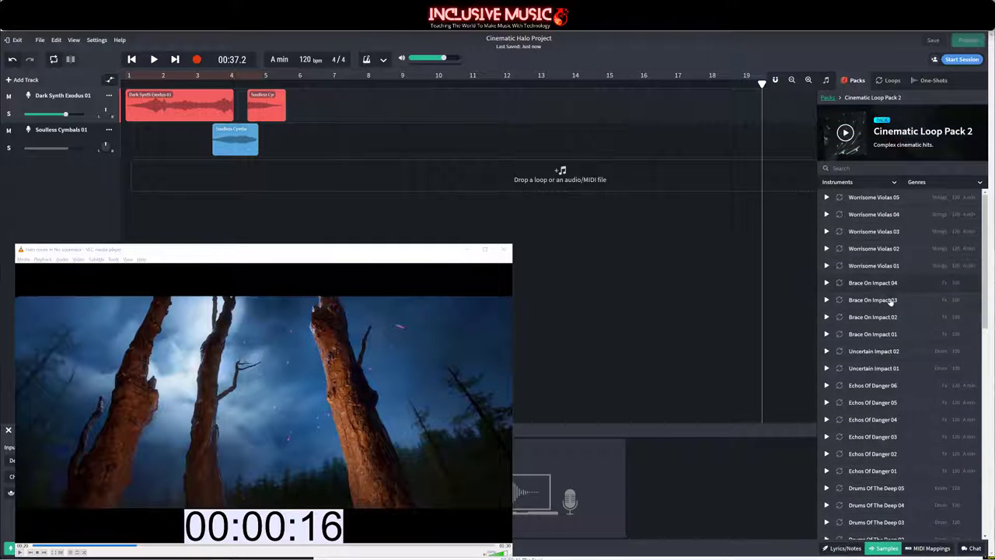
pyautogui.click(885, 388)
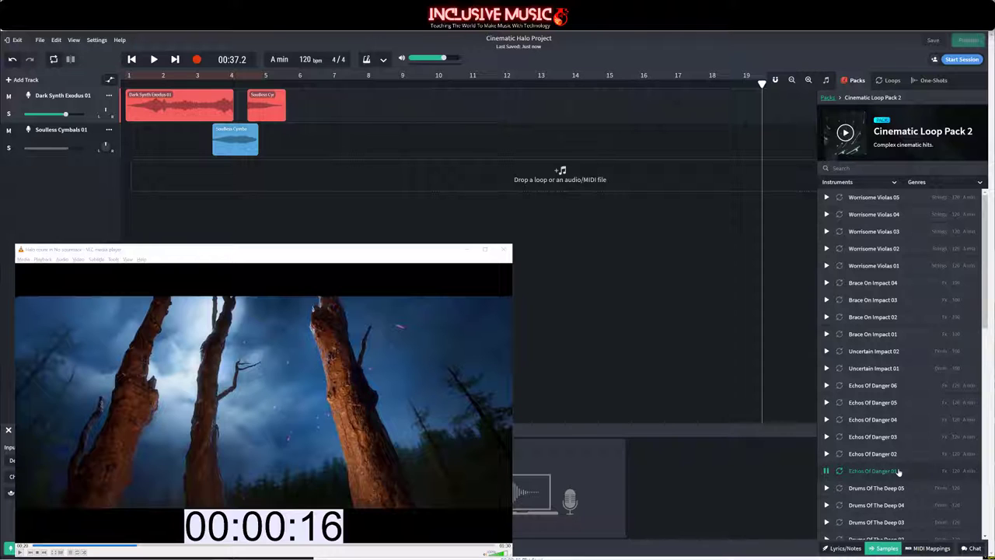
# Step: Place the Echos Of Danger 01 loop on a new track, starting about midway between bars 5 and 6
pyautogui.press('space')
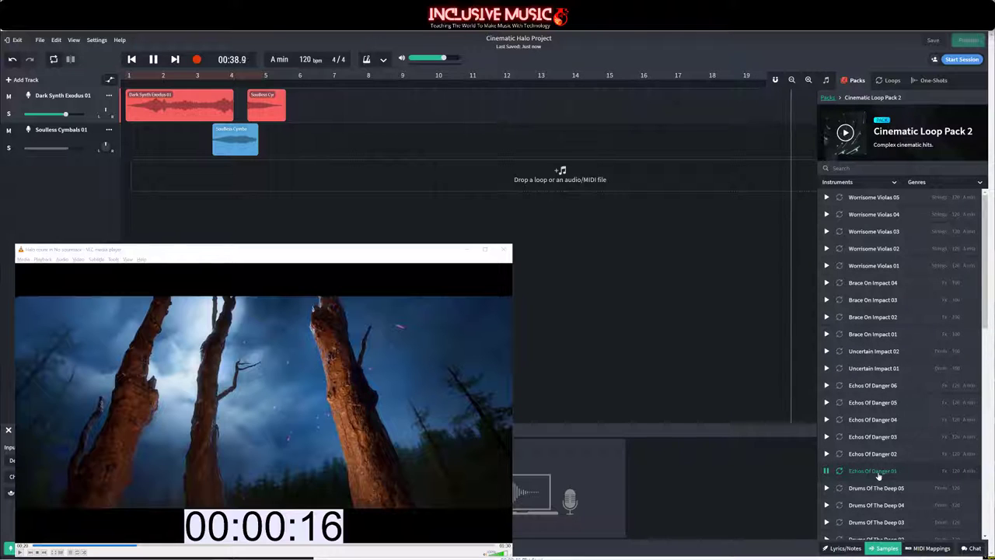
pyautogui.moveTo(719, 392); pyautogui.dragTo(295, 177)
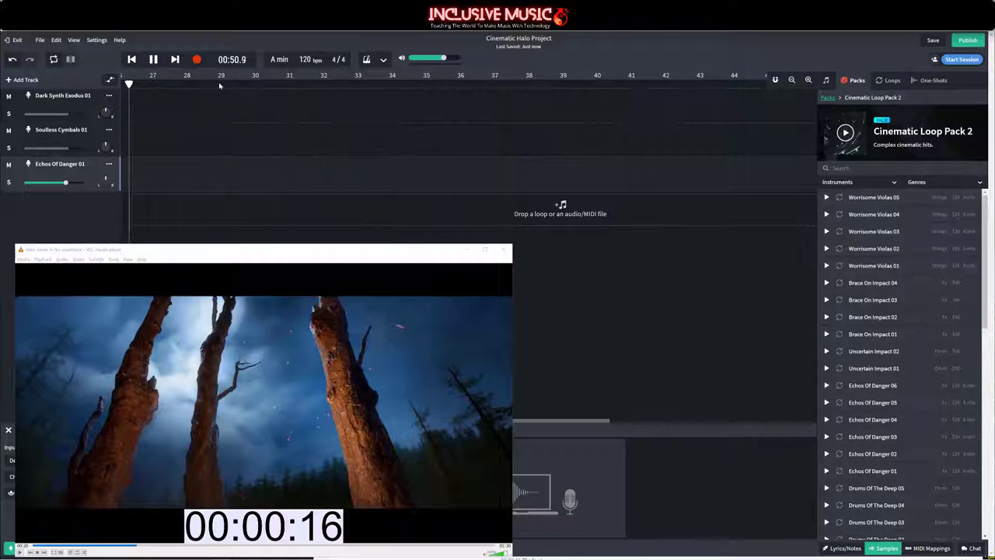
pyautogui.press('space')
# Step: Play the arrangement from about bar 4 and move the Echos Of Danger 01 clip slightly earlier, about a third into bar 5
pyautogui.click(132, 60)
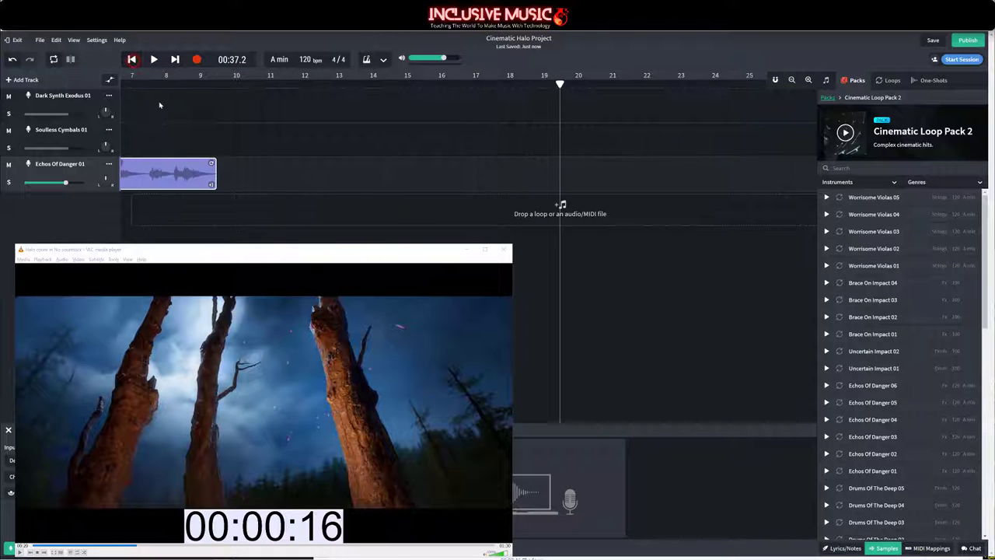
pyautogui.click(228, 82)
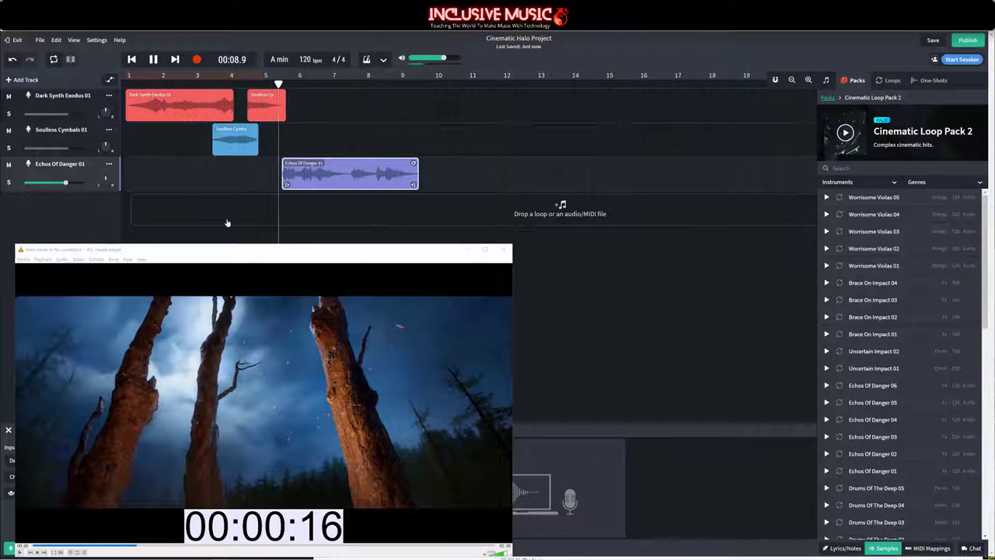
pyautogui.press('space')
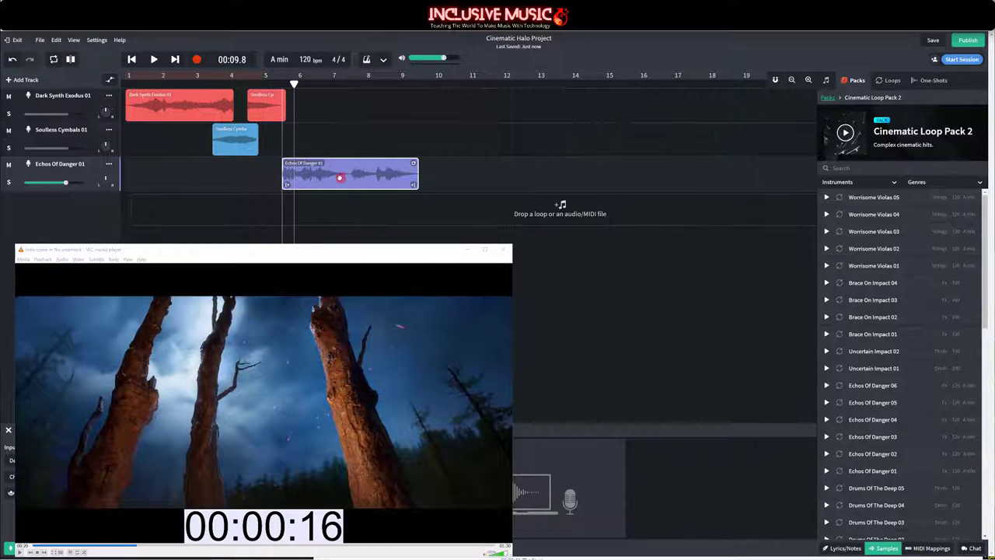
pyautogui.moveTo(339, 178); pyautogui.dragTo(335, 179)
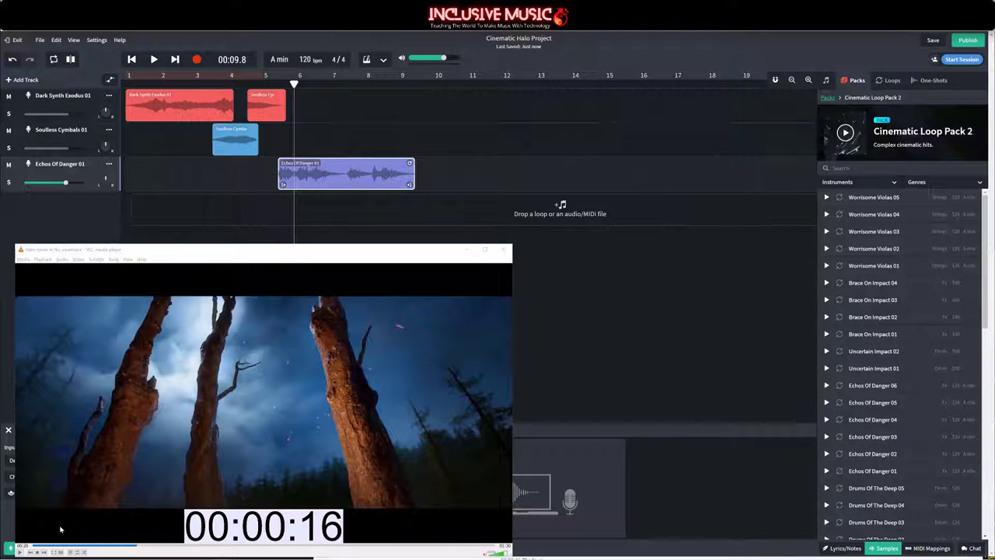
# Step: Restart the Halo video and the project together from the beginning, and stop both at the deer scene
pyautogui.click(36, 553)
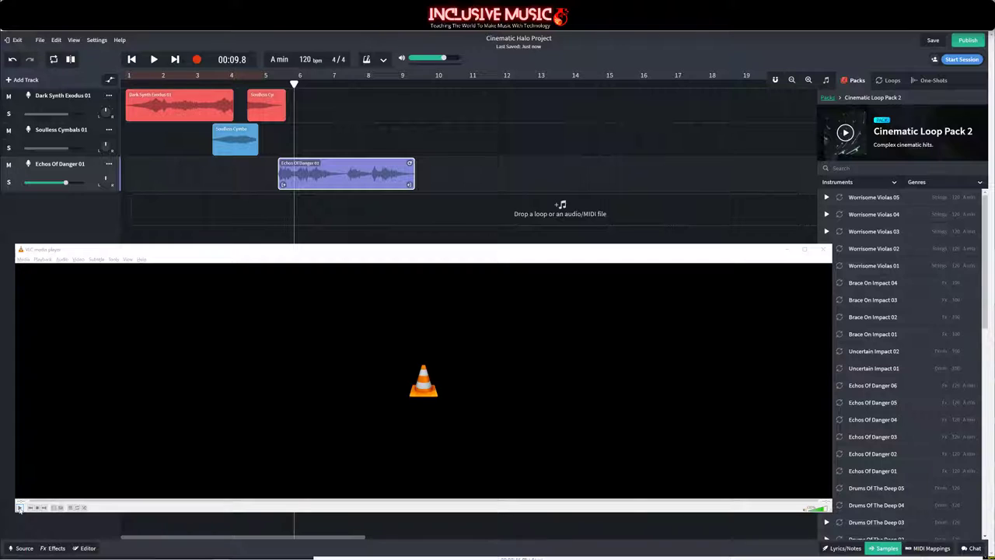
pyautogui.click(131, 60)
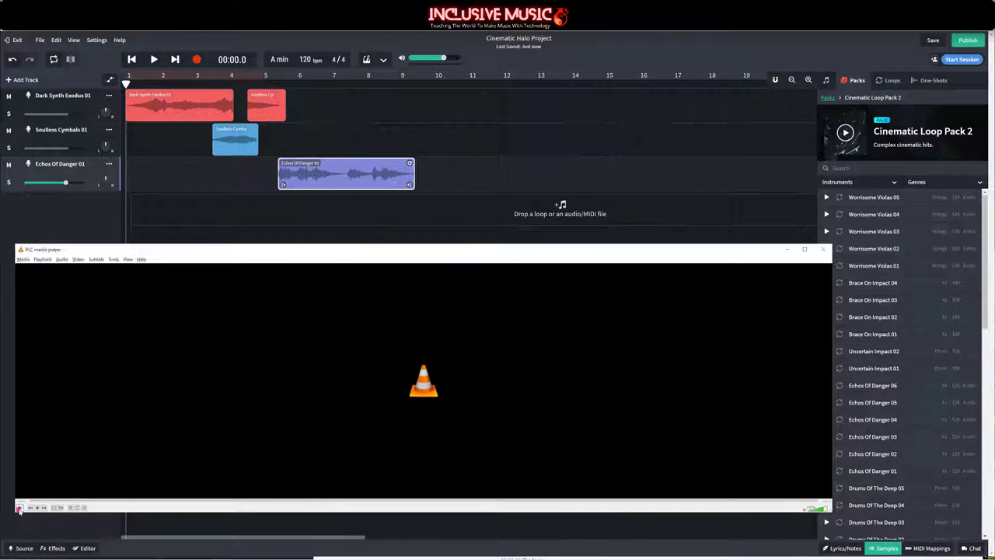
pyautogui.click(19, 508)
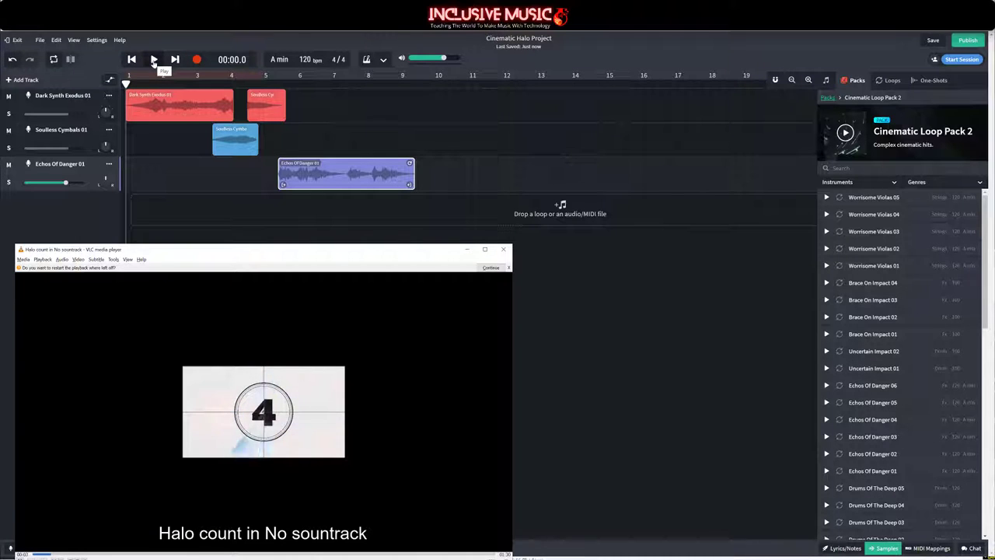
pyautogui.click(154, 60)
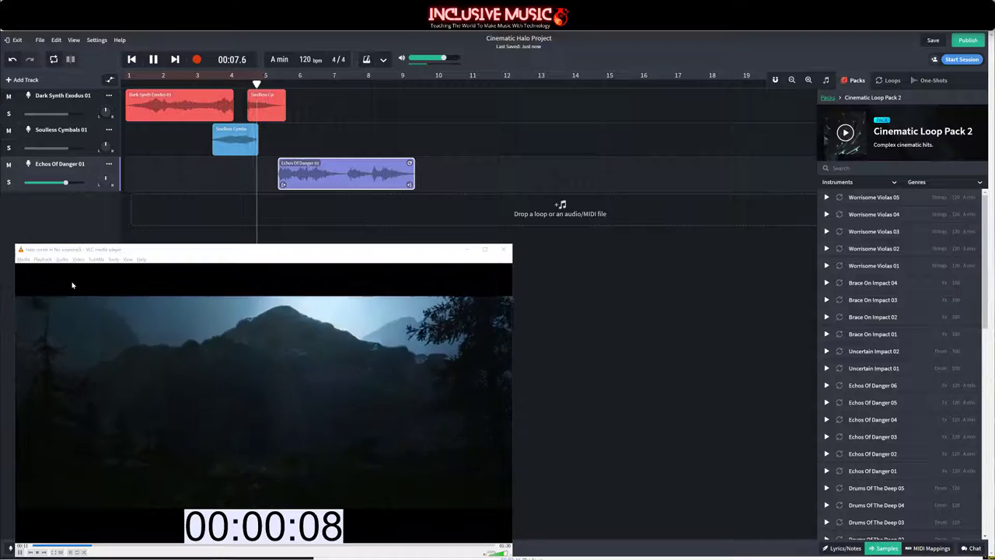
pyautogui.press('space')
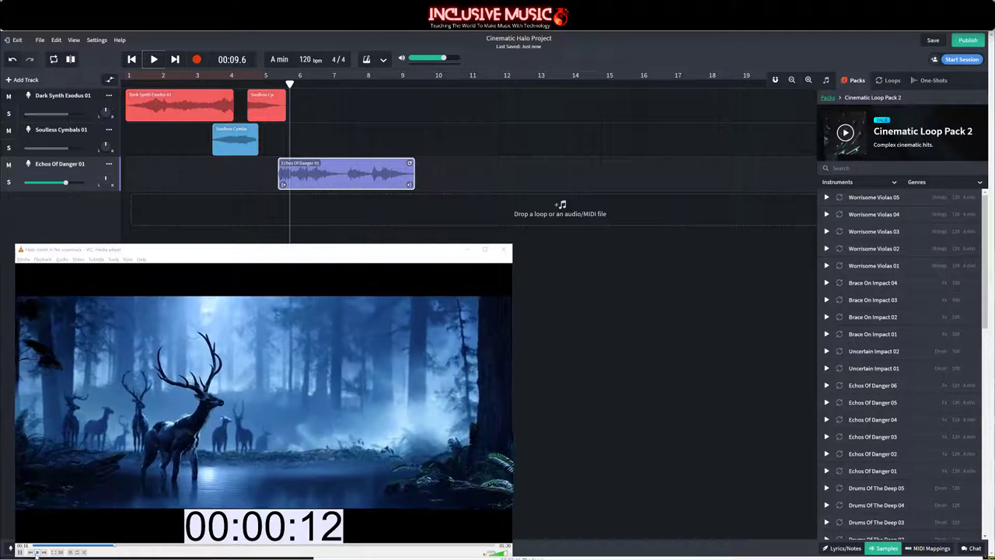
pyautogui.click(37, 552)
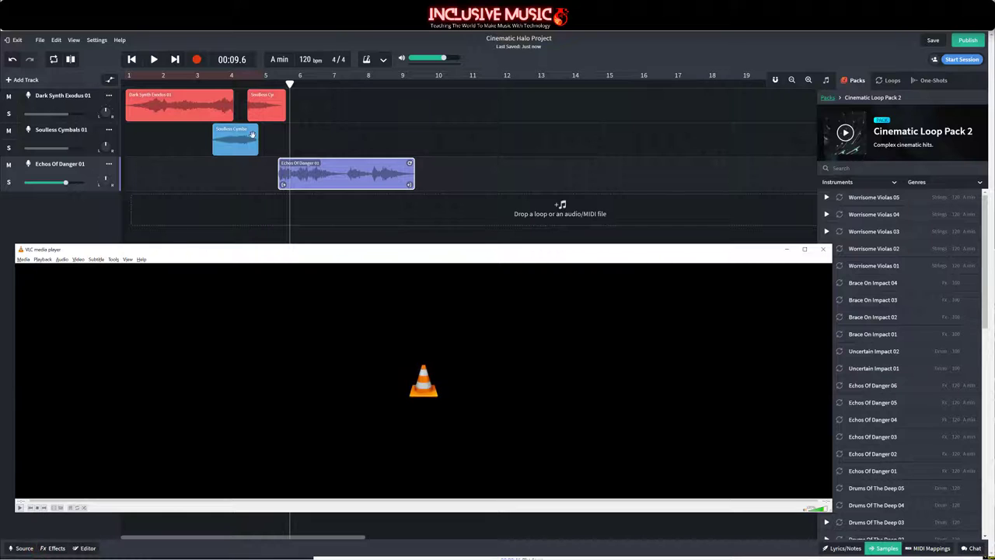
# Step: Shift both Soulless Cymbals clips and the Echos Of Danger 01 clip slightly earlier, with Echos Of Danger 01 starting just after bar 5
pyautogui.moveTo(241, 138); pyautogui.dragTo(236, 138)
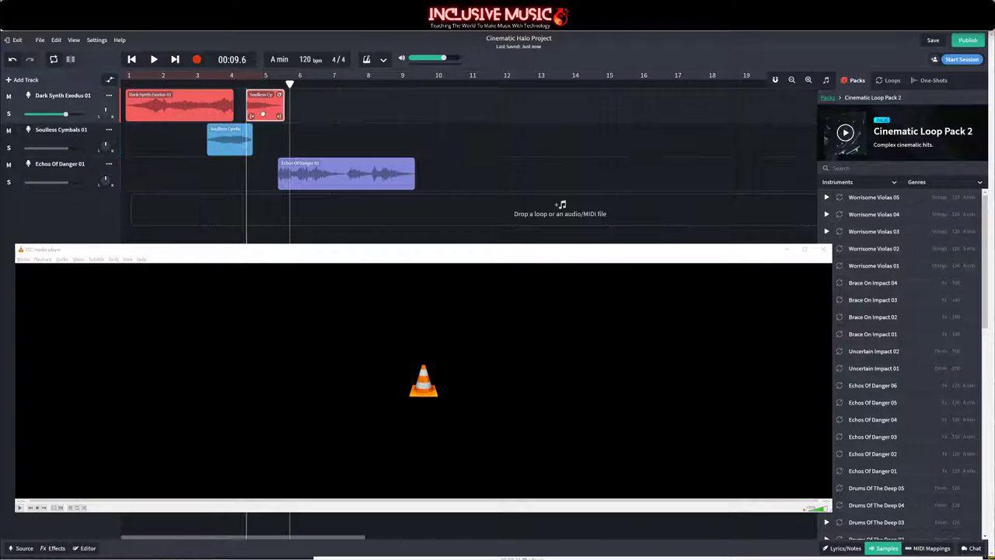
pyautogui.moveTo(266, 106); pyautogui.dragTo(262, 106)
pyautogui.moveTo(311, 167); pyautogui.dragTo(313, 171)
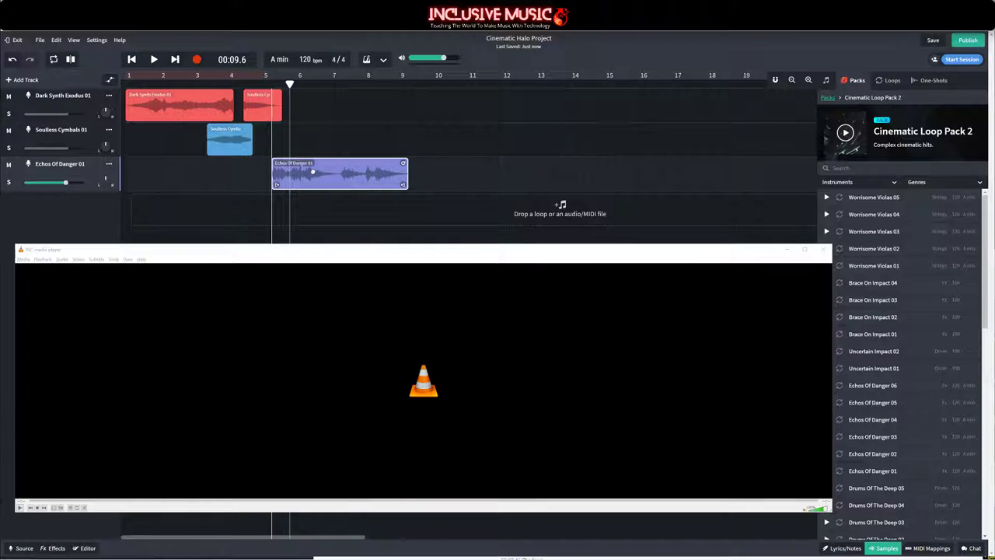
# Step: Play the Halo video and the project from the start to check the timing of the shifted clips
pyautogui.click(23, 509)
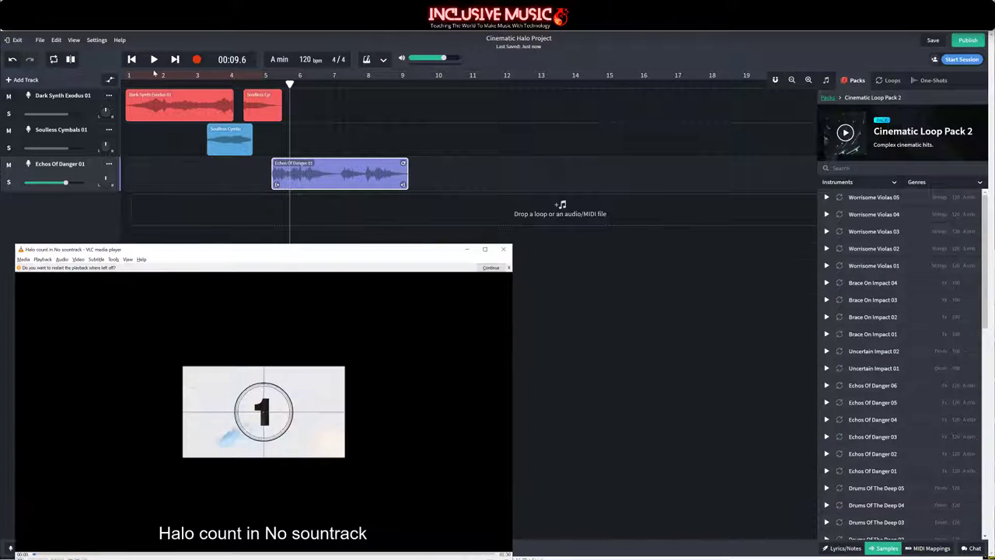
pyautogui.click(131, 59)
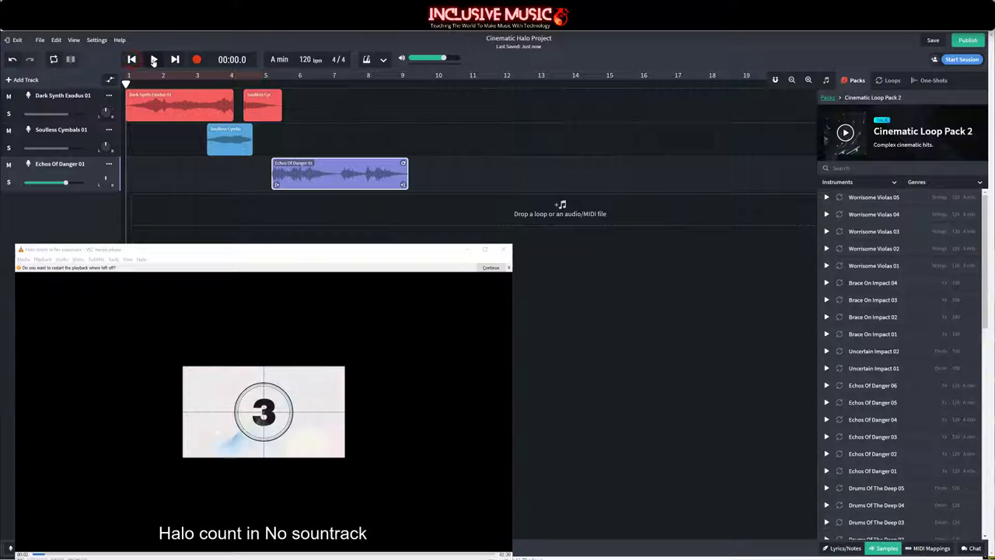
pyautogui.click(154, 60)
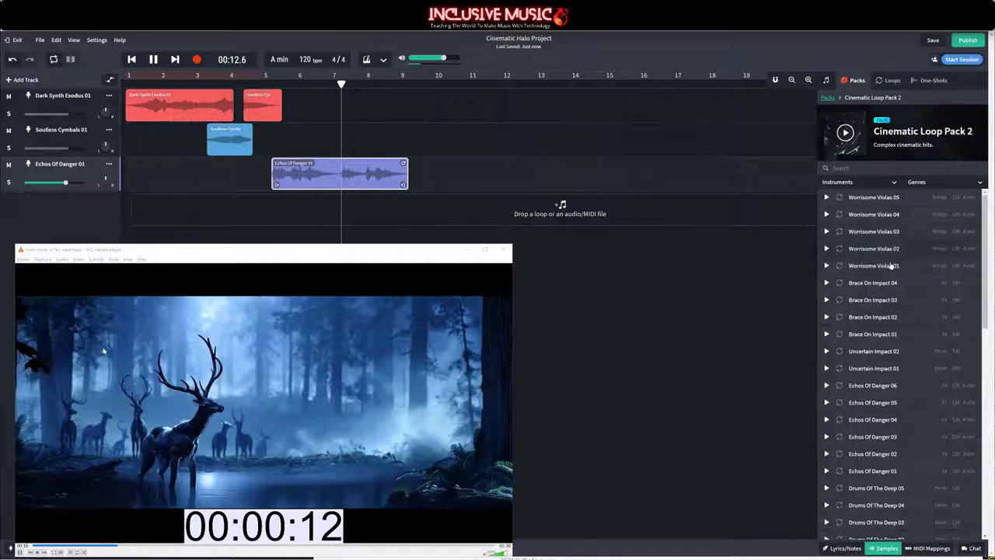
# Step: Preview loops in Cinematic Loop Pack 2, including Worrisome Violas, Uncertain Impact, Dystopian Heartbeats and Dark Synth Exodus 01 to 03
pyautogui.click(882, 266)
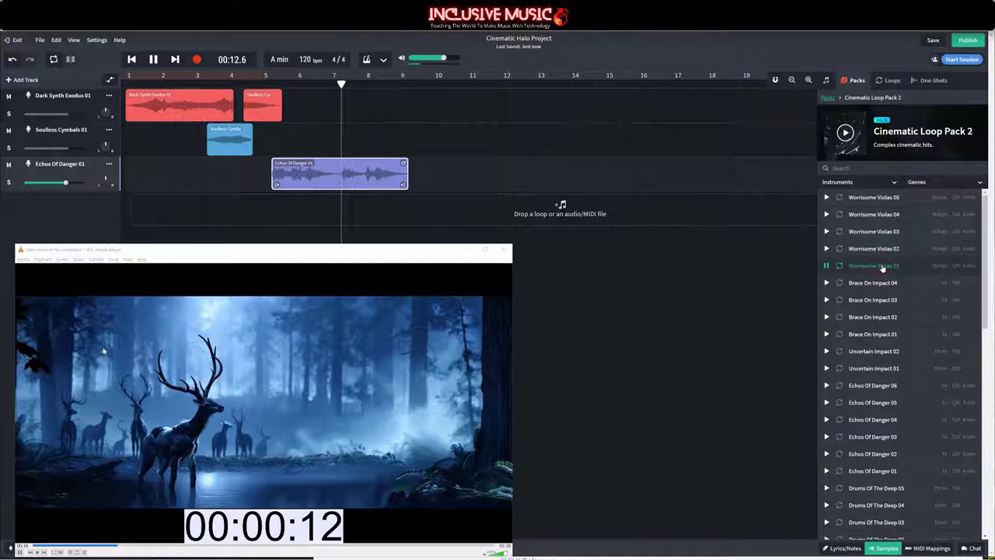
pyautogui.click(887, 226)
pyautogui.click(887, 226)
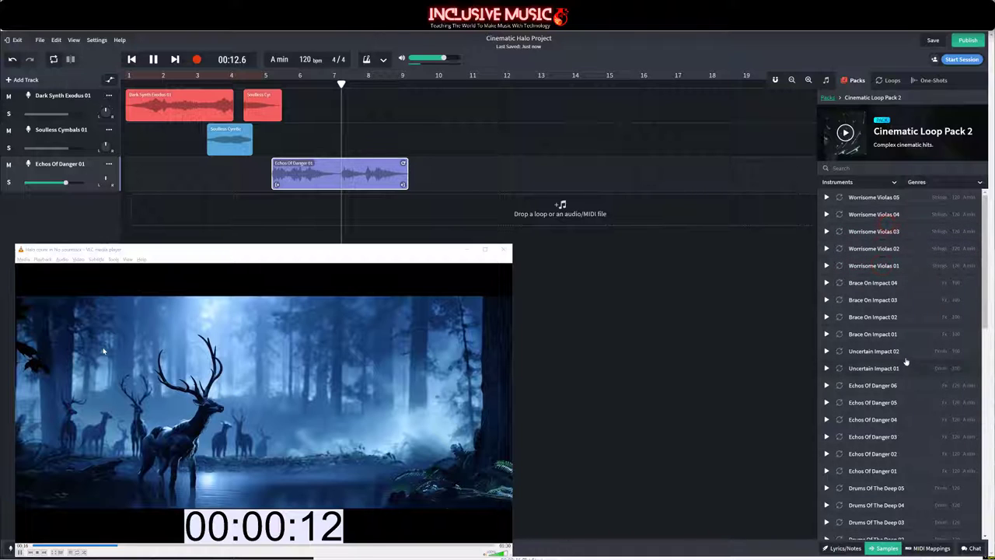
pyautogui.click(889, 355)
pyautogui.click(891, 387)
pyautogui.scroll(-5, 891, 393)
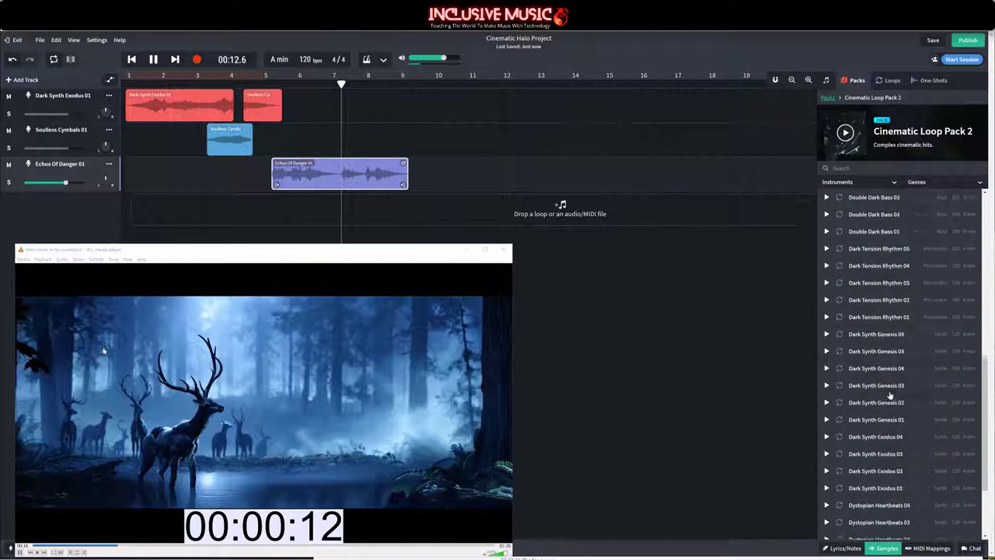
pyautogui.click(888, 396)
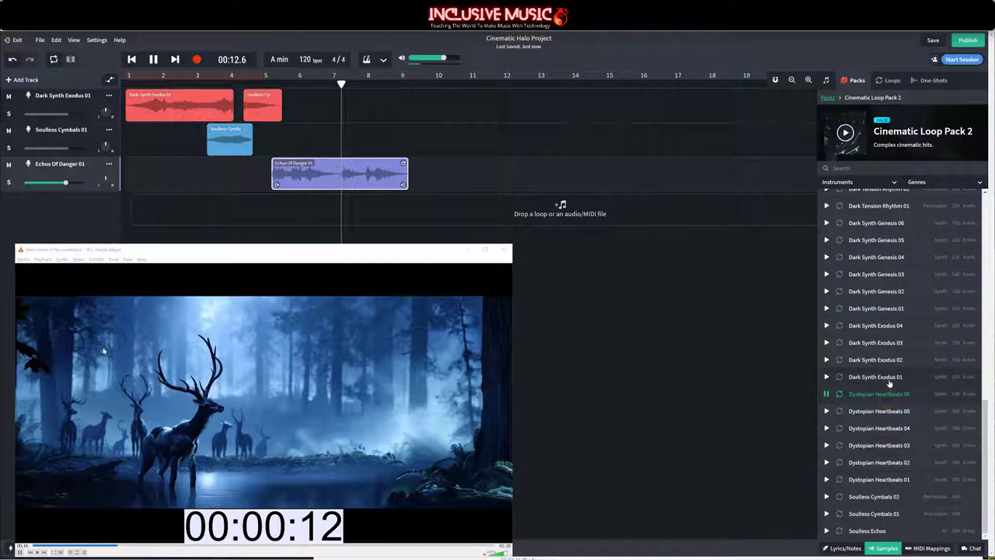
pyautogui.click(890, 378)
pyautogui.click(884, 361)
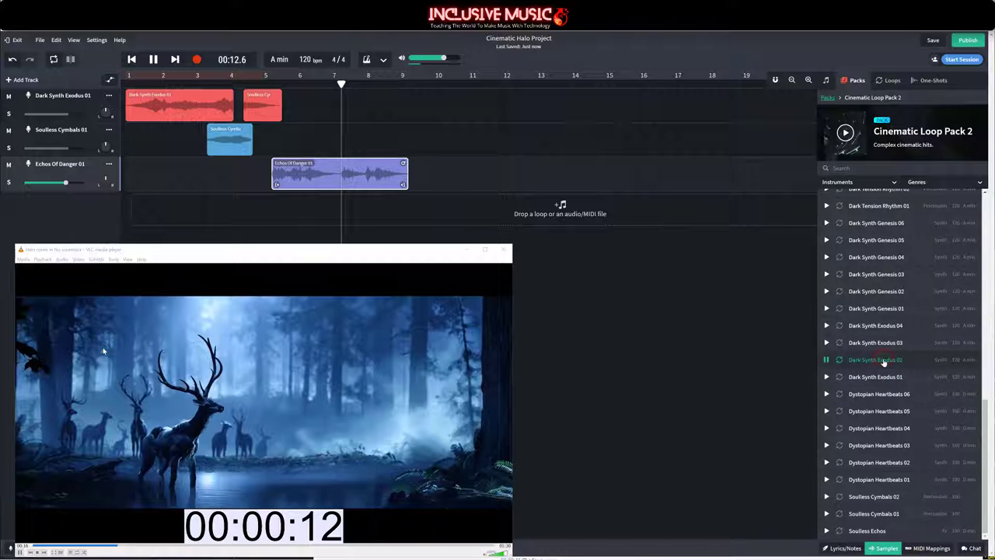
pyautogui.click(885, 345)
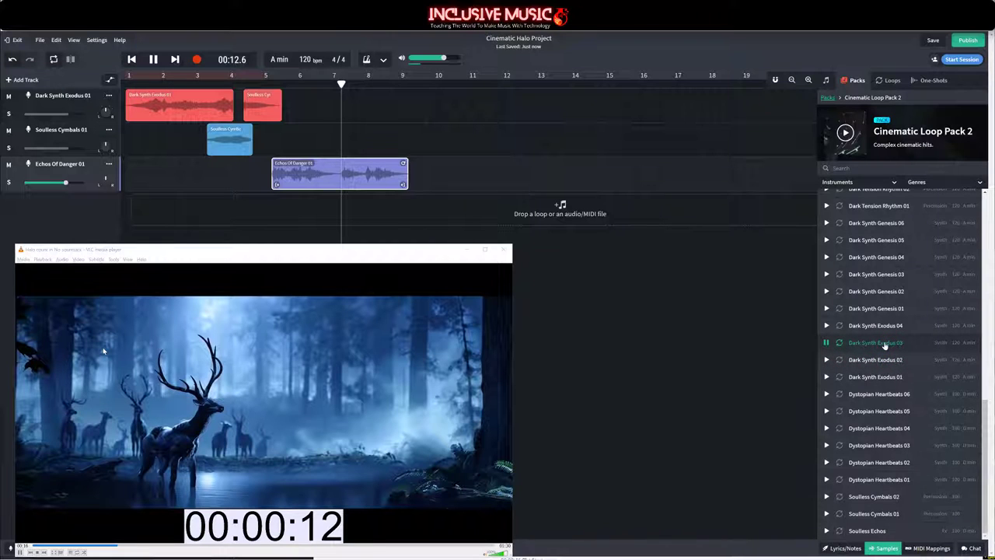
# Step: Place the Dark Synth Exodus 03 loop on the Soulless Cymbals 01 track, starting just after bar 5
pyautogui.click(885, 346)
pyautogui.click(883, 344)
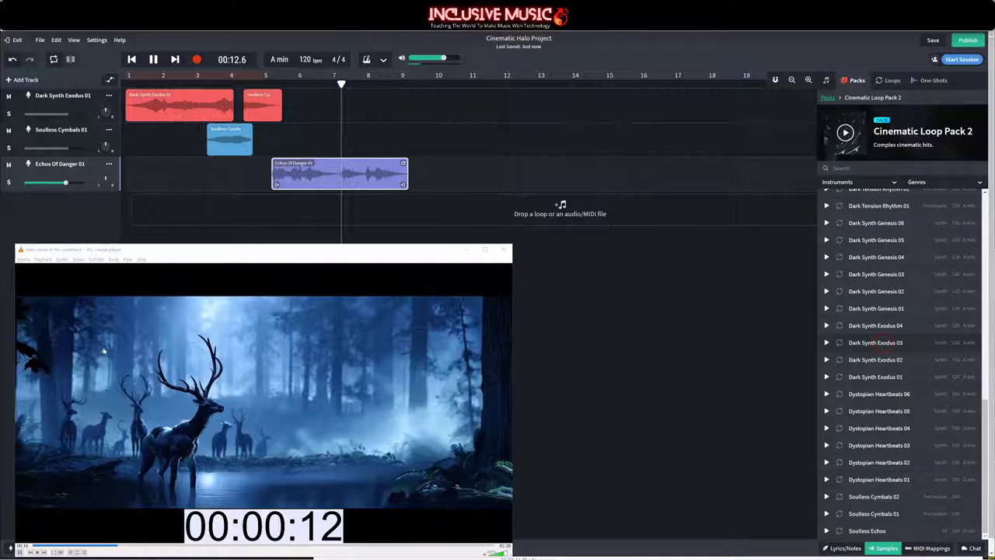
pyautogui.moveTo(883, 344); pyautogui.dragTo(273, 137)
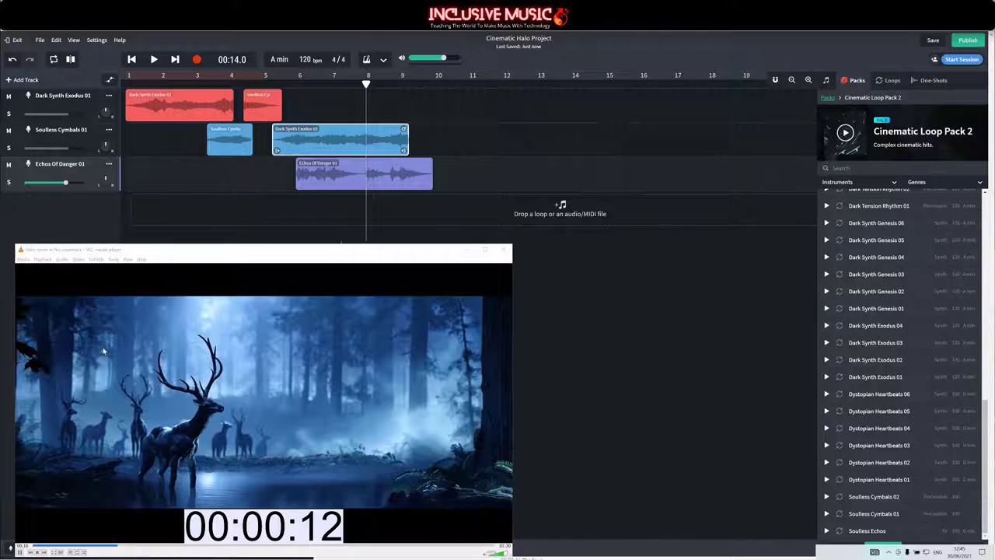
# Step: Play the project with the Halo video from the start to check Dark Synth Exodus 03 against the deer scene, then stop
pyautogui.click(131, 60)
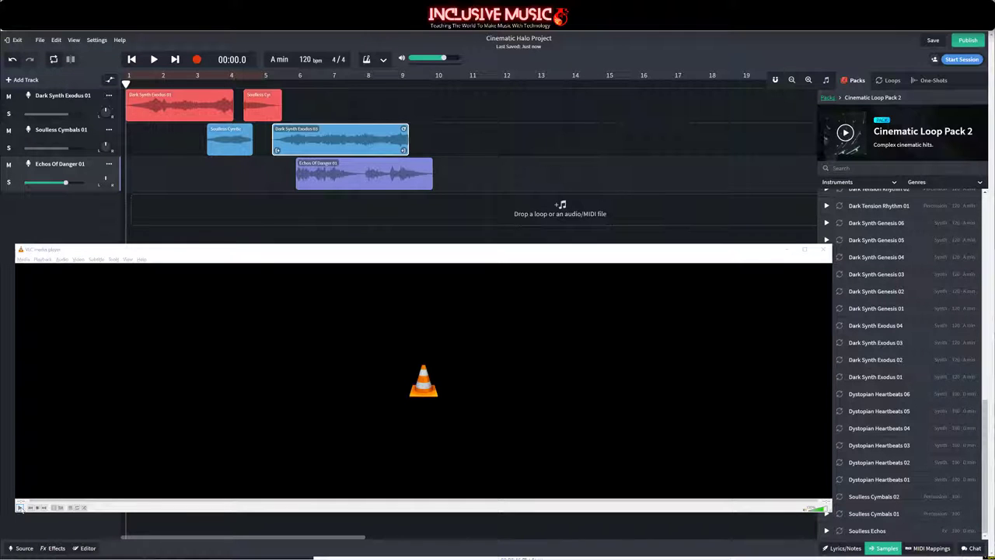
pyautogui.click(19, 507)
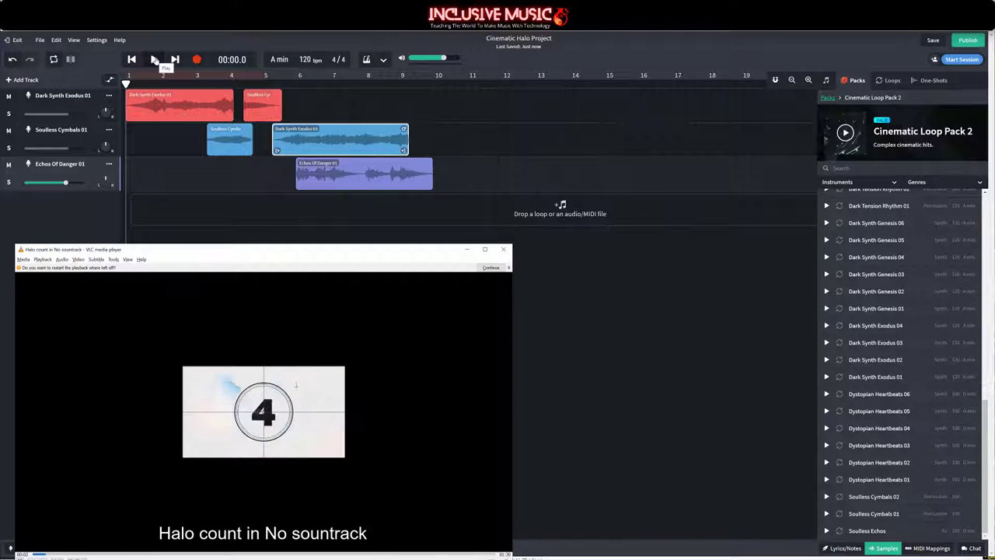
pyautogui.click(154, 60)
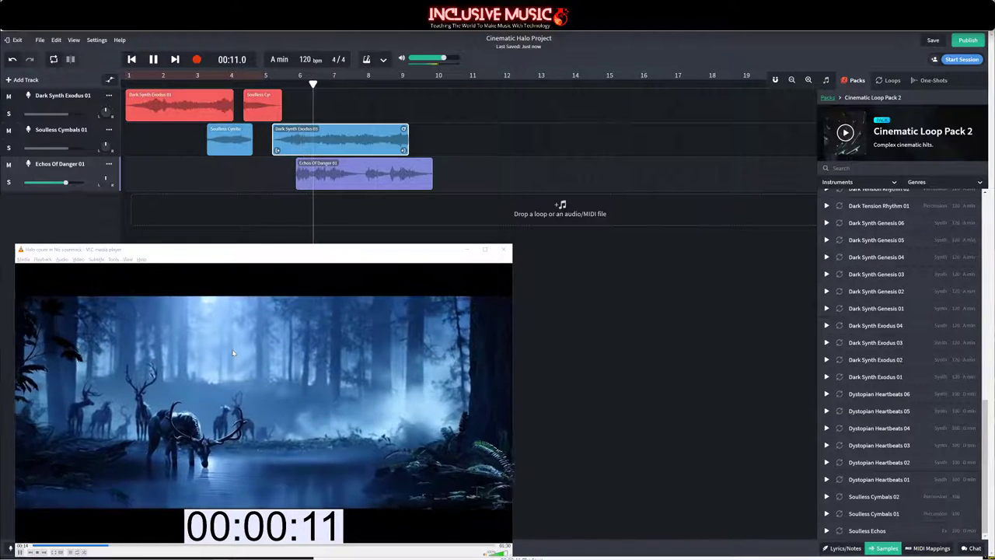
pyautogui.press('space')
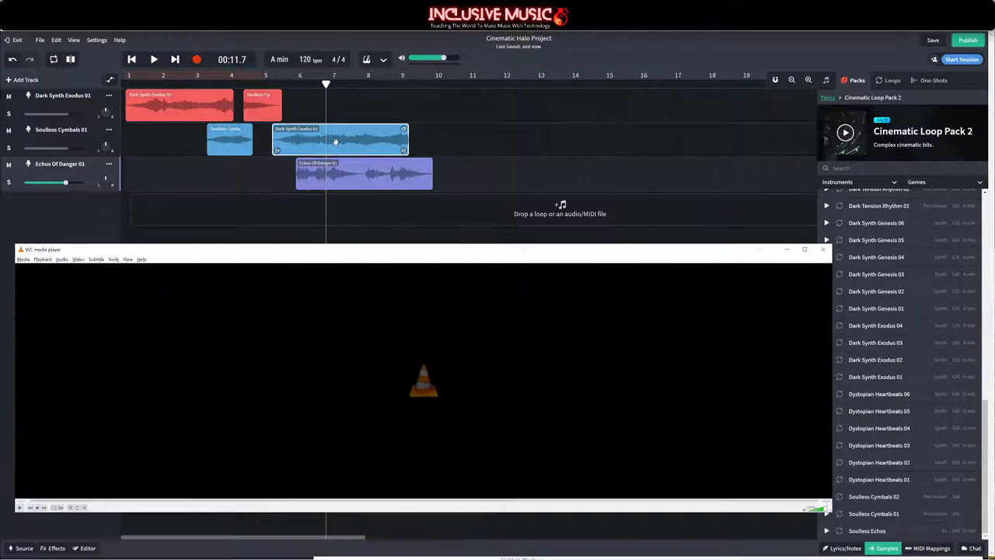
# Step: Move Echos Of Danger 01 to about a third into bar 6 and trim Dark Synth Exodus 03 to end about two-thirds into bar 6
pyautogui.moveTo(307, 176); pyautogui.dragTo(322, 179)
pyautogui.click(347, 137)
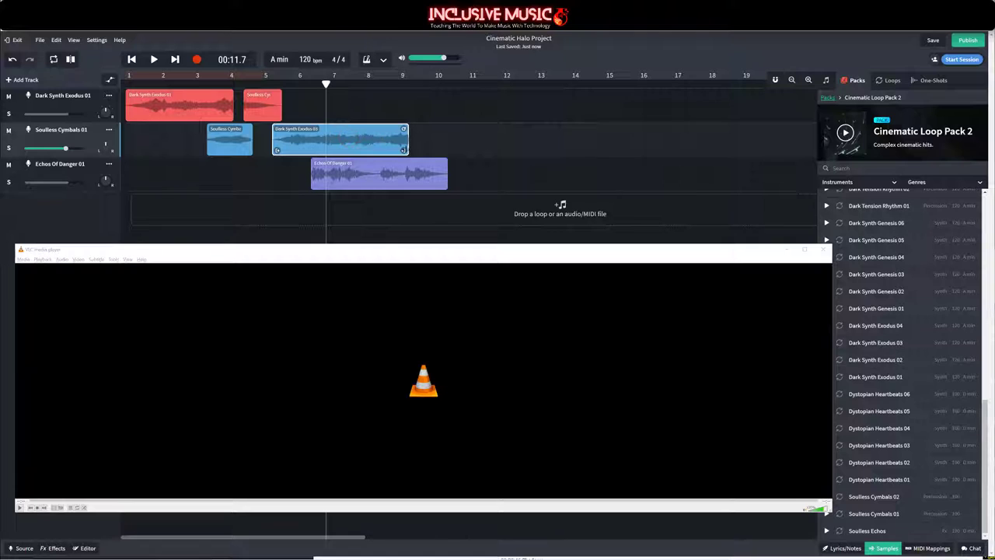
pyautogui.moveTo(404, 150); pyautogui.dragTo(318, 147)
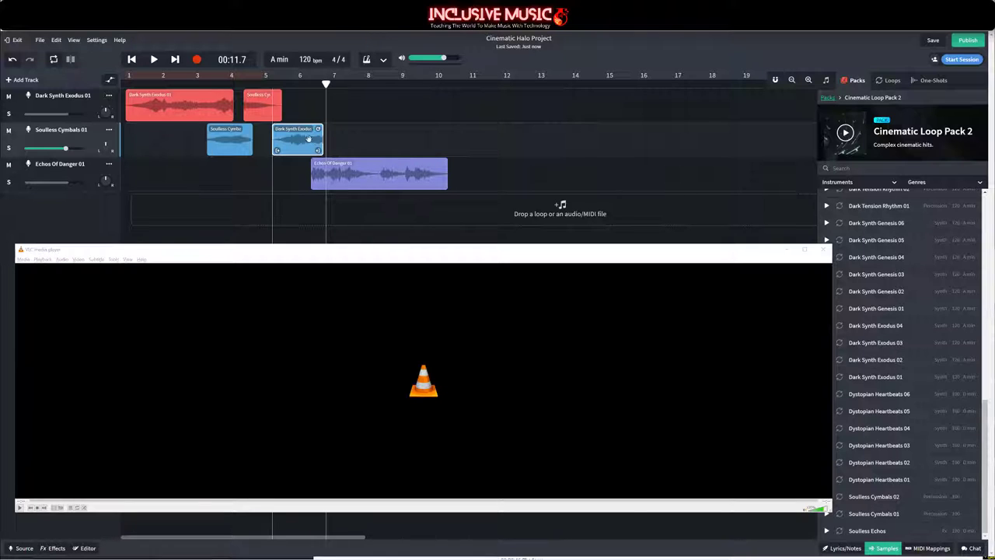
# Step: Open Dark Synth Exodus 03 for editing and add a fade-out from just before beat 6.2 to the end of the clip
pyautogui.doubleClick(309, 140)
pyautogui.click(822, 250)
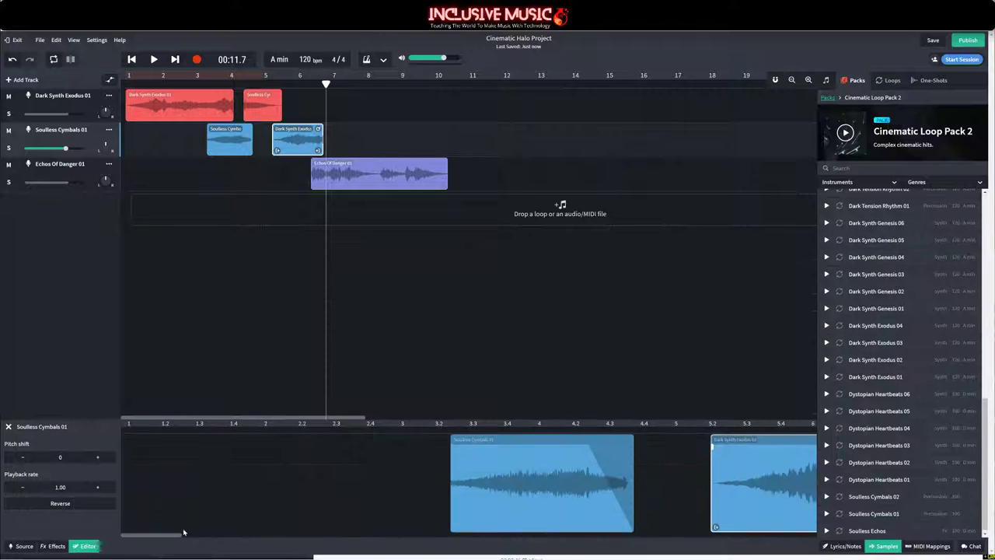
pyautogui.moveTo(175, 536); pyautogui.dragTo(210, 537)
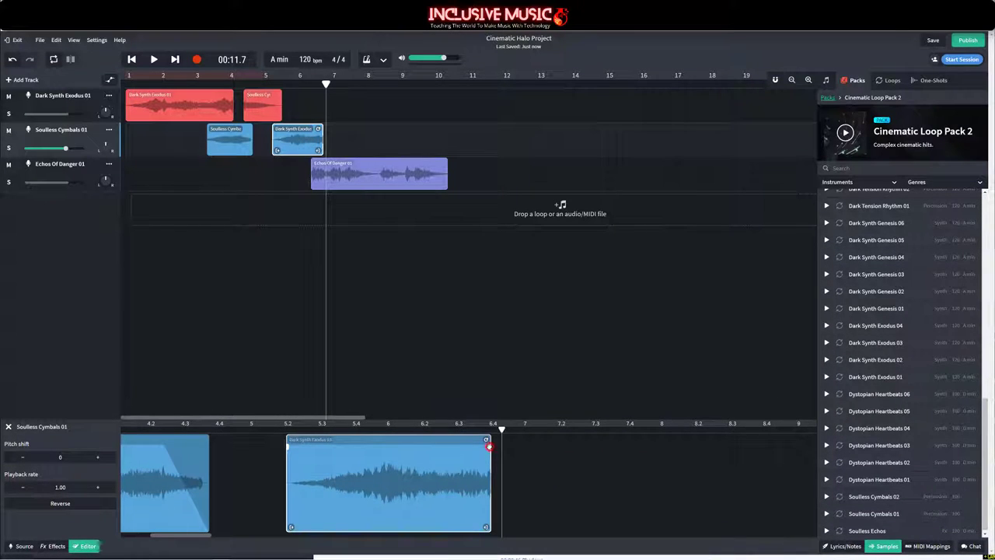
pyautogui.moveTo(486, 445); pyautogui.dragTo(416, 448)
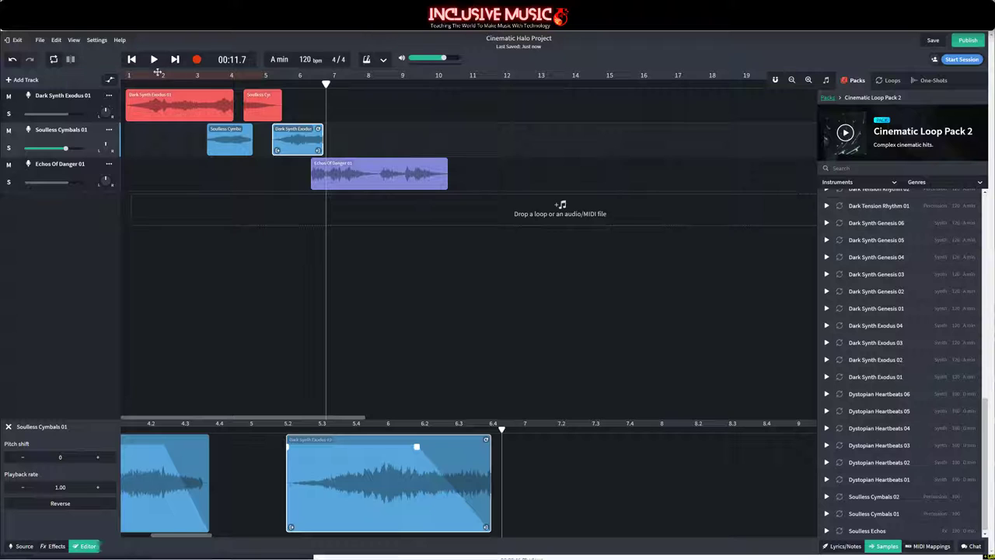
# Step: Replay the project alongside the video up to the startled deer and compare the project time with the 00:00:12 scene cue
pyautogui.click(131, 59)
pyautogui.hotkey('alt', 'Tab')
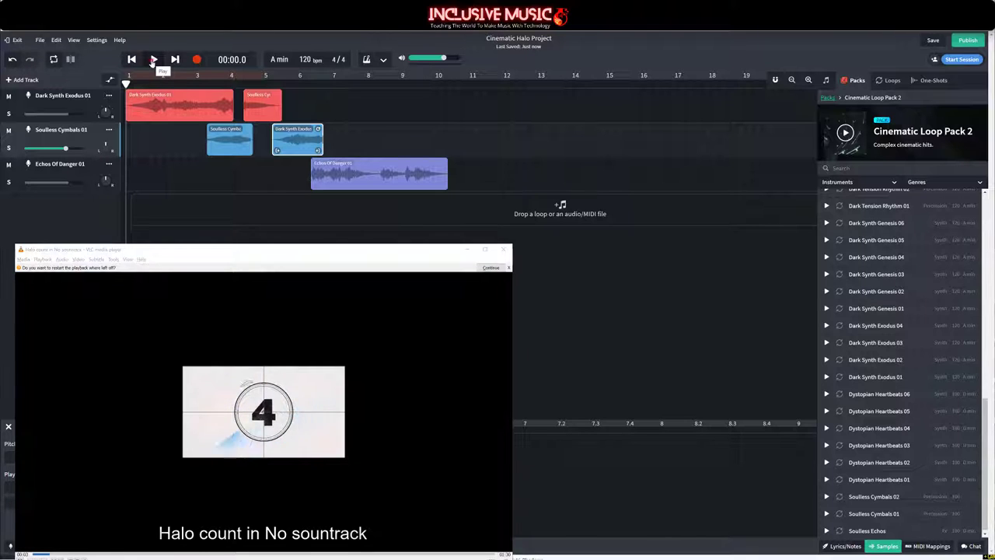
pyautogui.click(154, 60)
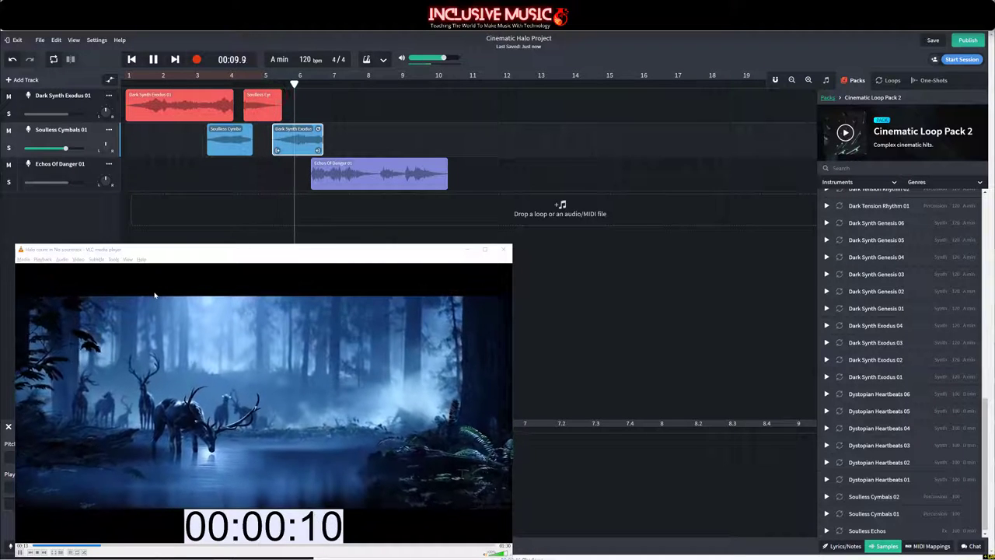
pyautogui.press('space')
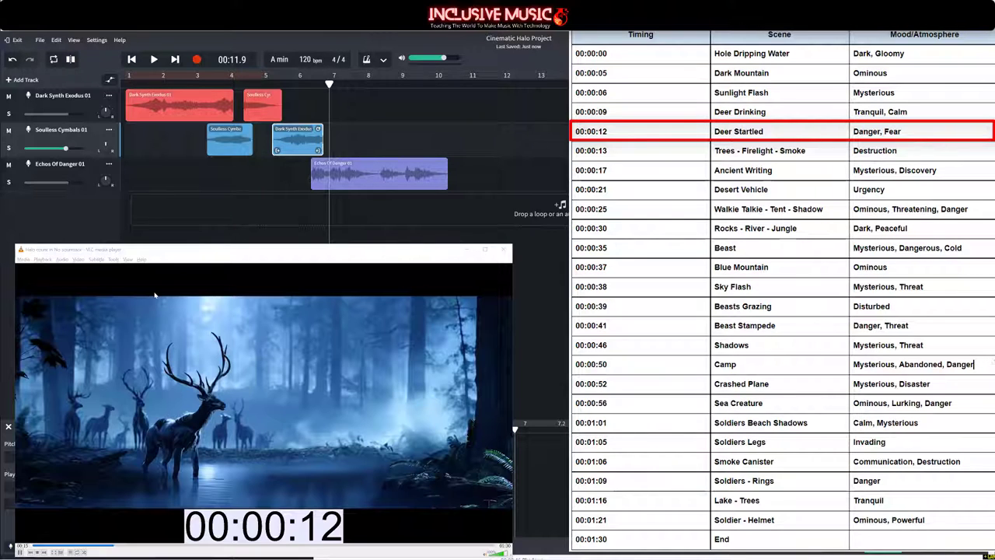
pyautogui.click(242, 60)
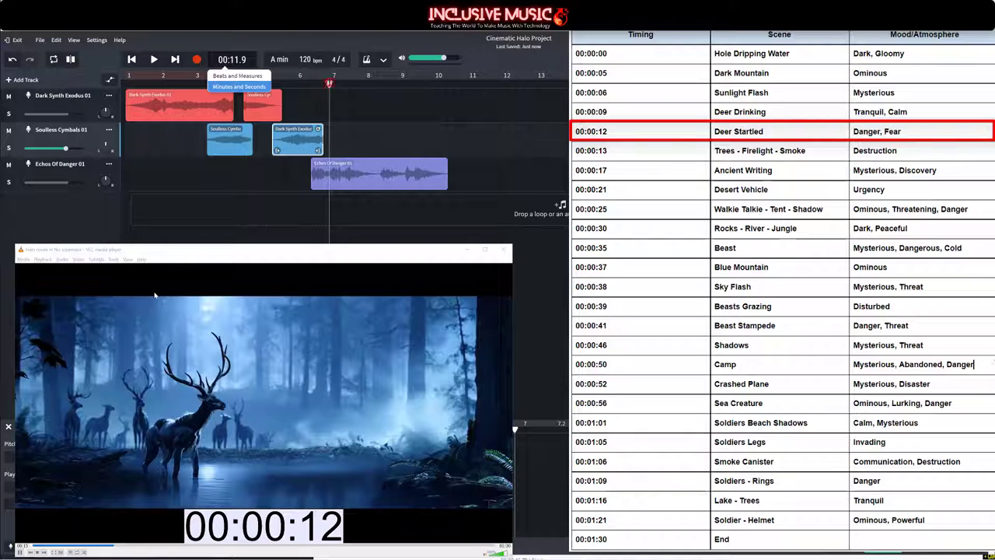
pyautogui.click(155, 295)
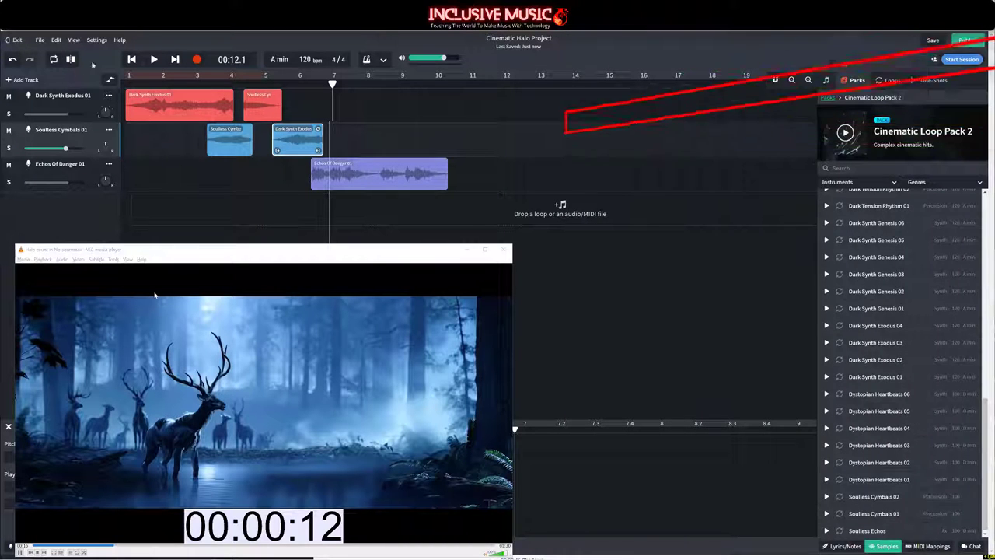
# Step: Rewind the project and play it with the Halo video to check Echos Of Danger 01 where the deer is startled
pyautogui.press('Home')
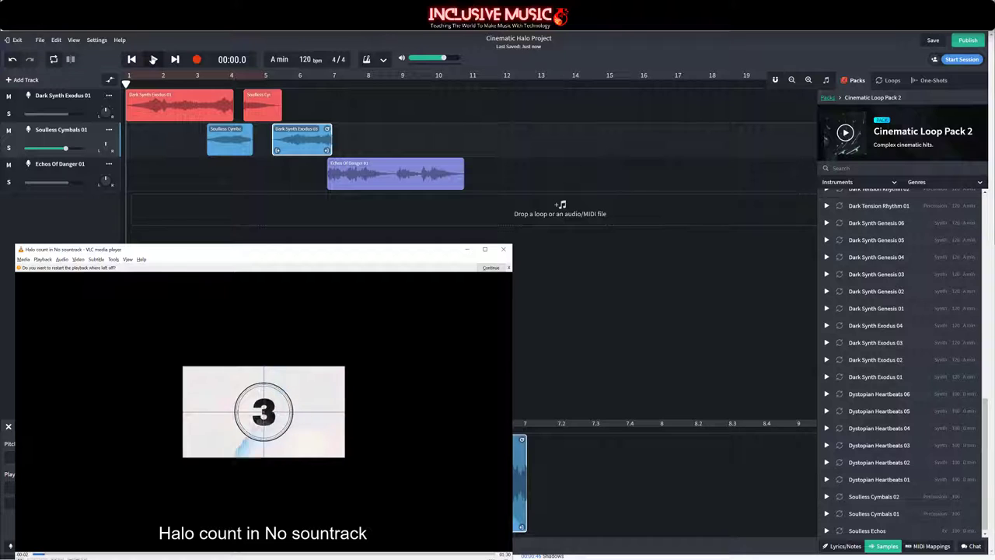
pyautogui.click(153, 59)
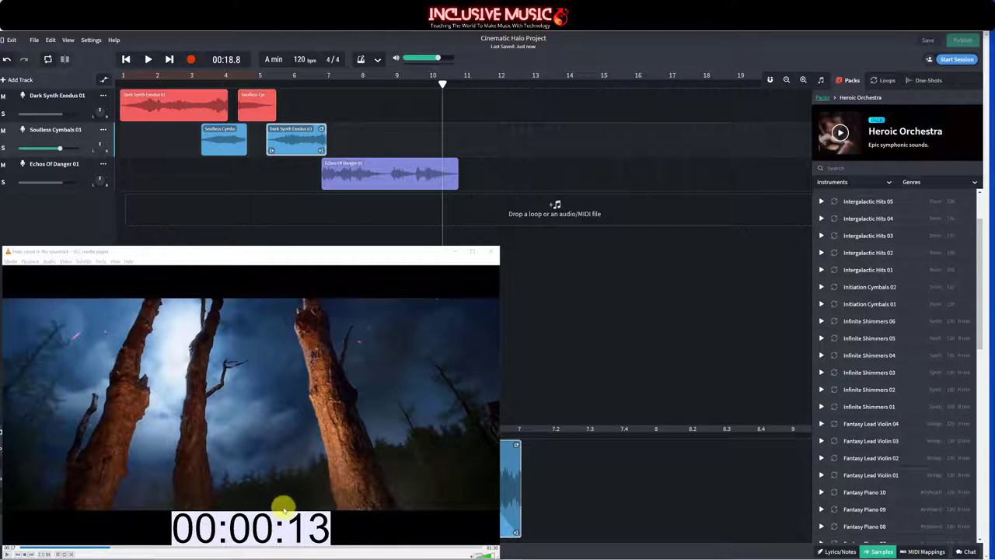
# Step: Find the tree-trunk scene at 00:00:13 in the video and place Infinite Shimmers 01 on the Dark Synth Exodus 01 track from 00:13.0
pyautogui.click(109, 549)
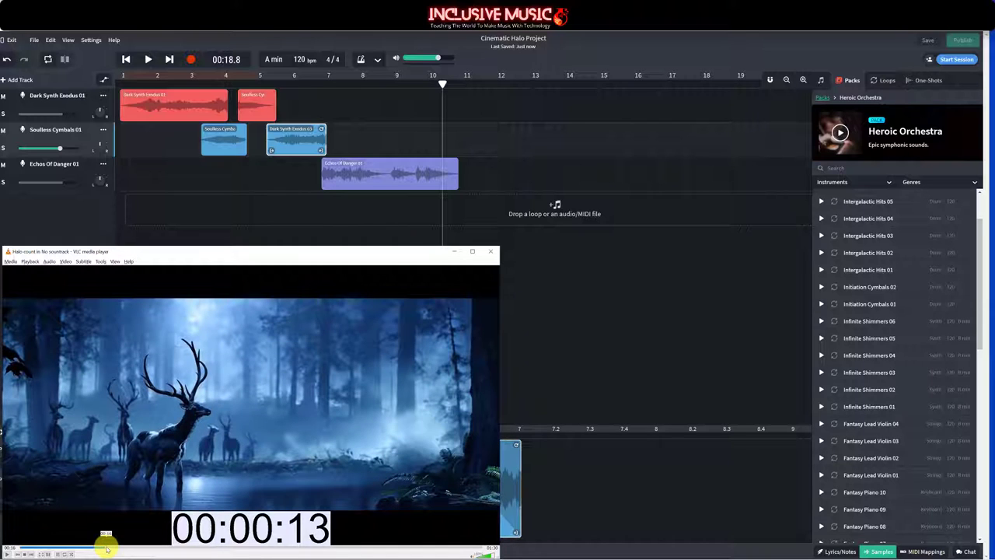
pyautogui.click(106, 549)
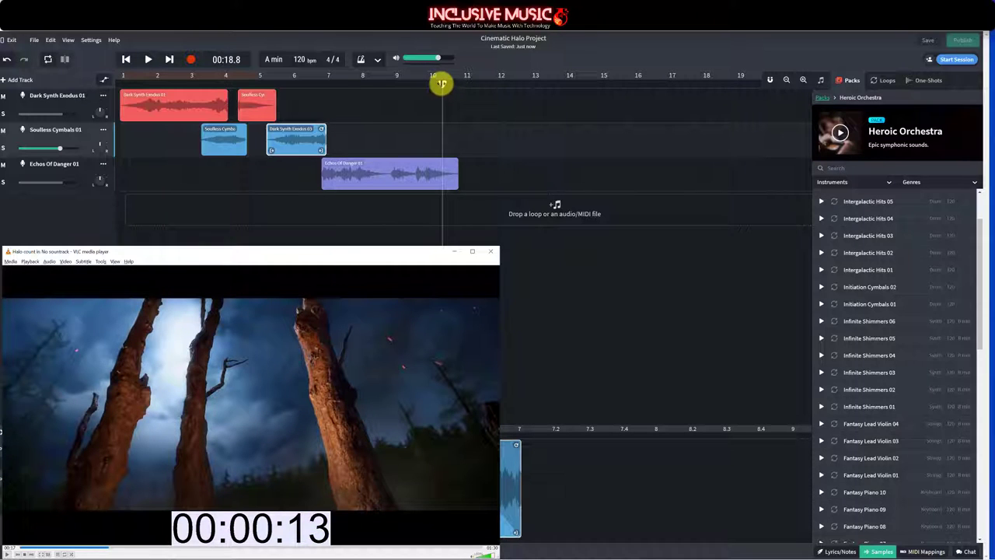
pyautogui.click(441, 82)
pyautogui.moveTo(435, 83); pyautogui.dragTo(342, 86)
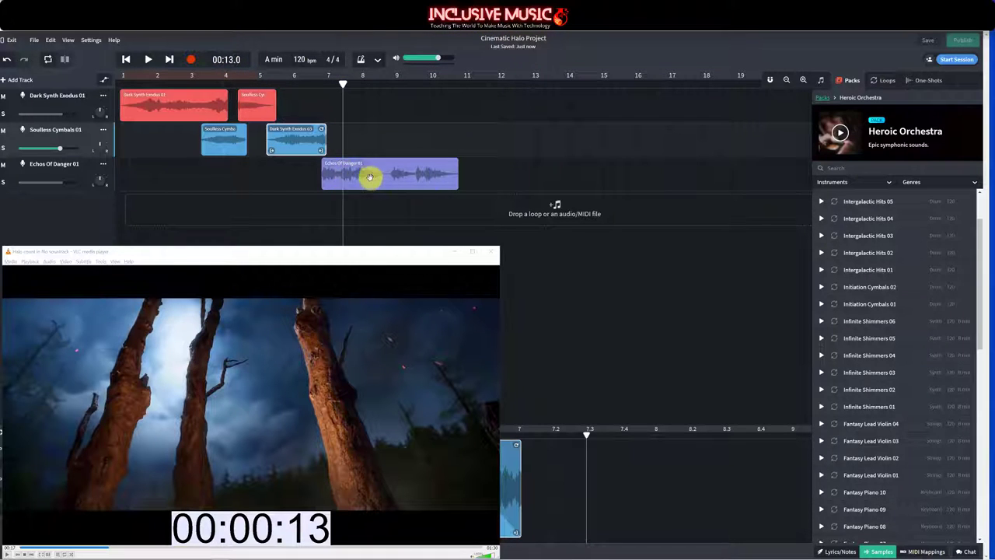
pyautogui.click(886, 408)
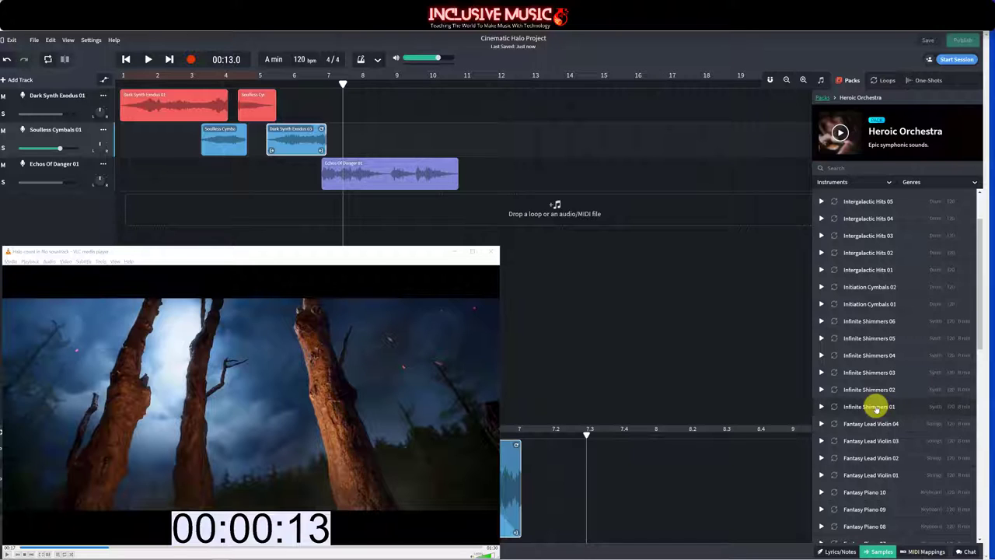
pyautogui.moveTo(874, 406); pyautogui.dragTo(360, 105)
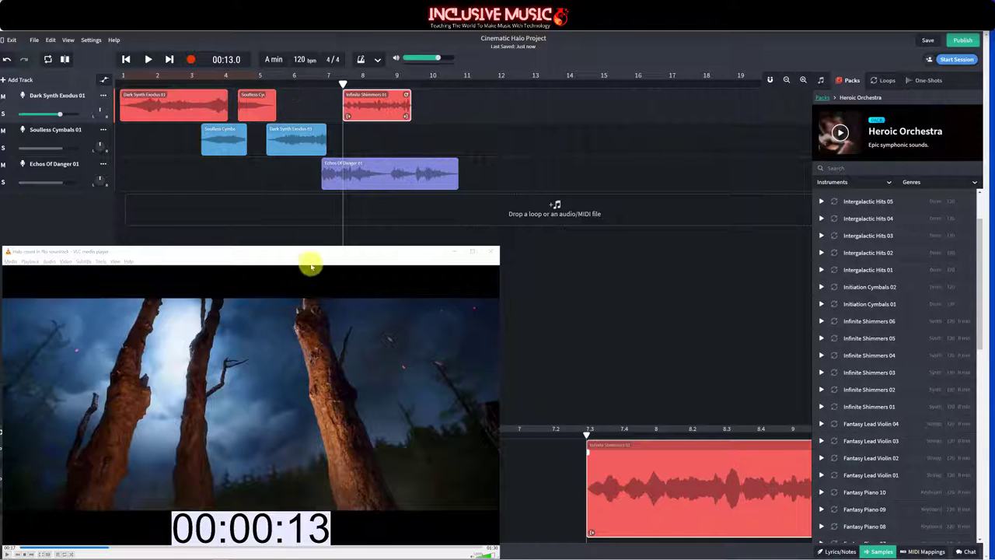
# Step: Play the video on to the dark scene at 00:00:17 and set the project playhead to 00:16.9
pyautogui.click(8, 553)
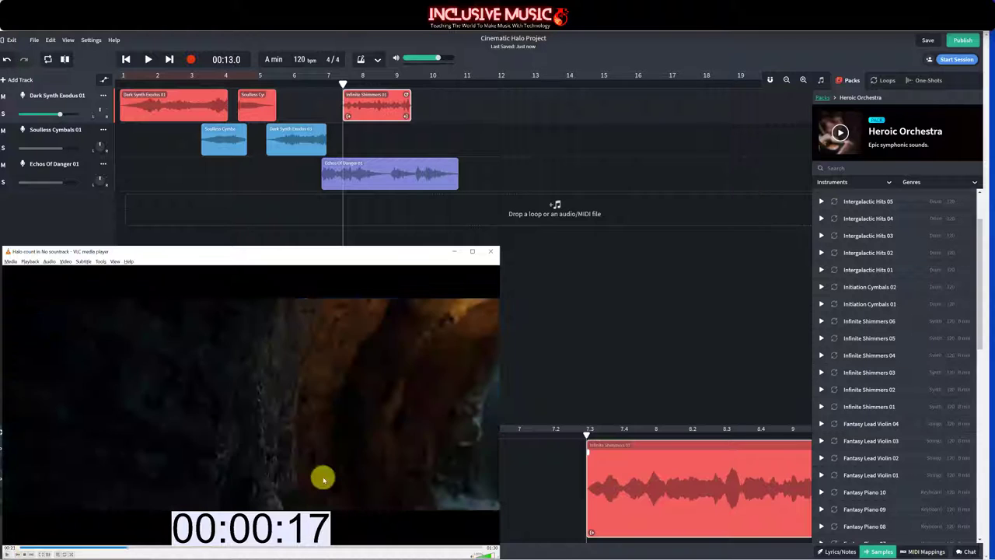
pyautogui.click(7, 553)
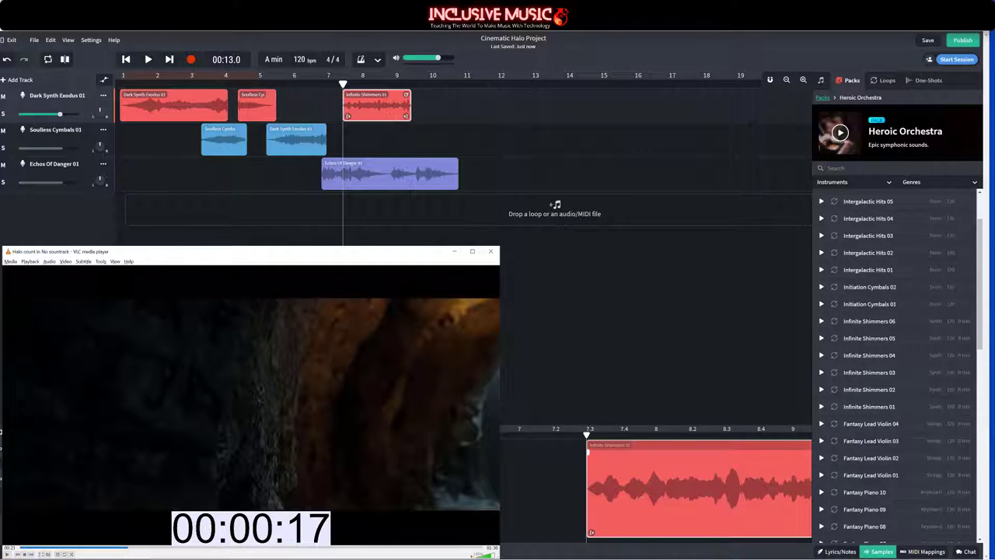
pyautogui.moveTo(342, 83); pyautogui.dragTo(409, 88)
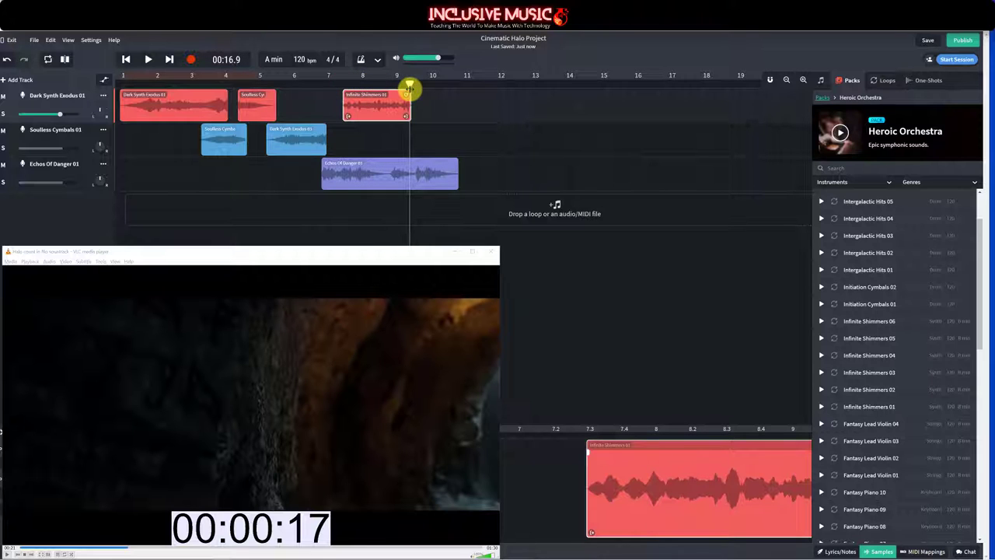
# Step: Trim Echos Of Danger 01 to end between beats 8.4 and 9, and fade it out from between beats 8.3 and 8.4
pyautogui.click(447, 176)
pyautogui.moveTo(454, 182); pyautogui.dragTo(390, 183)
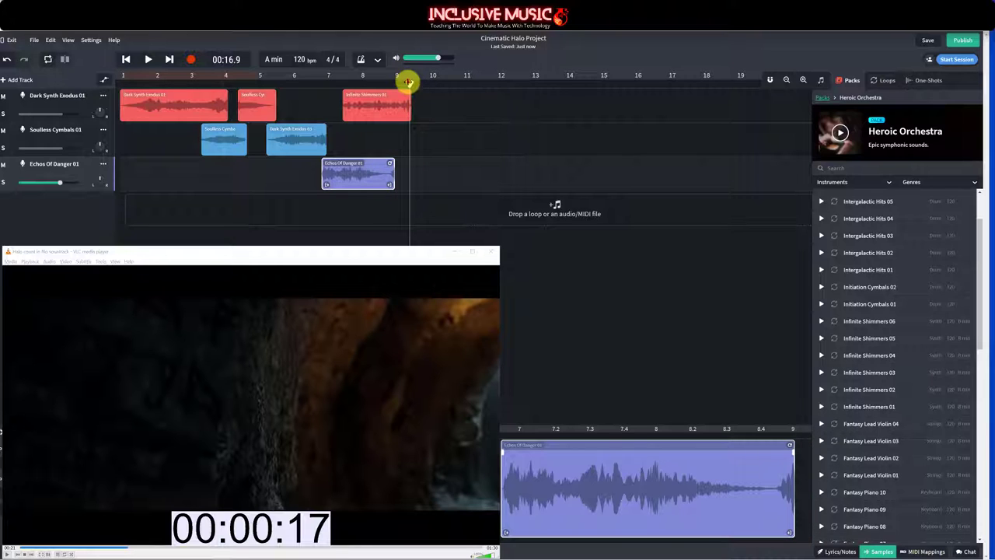
pyautogui.moveTo(407, 82); pyautogui.dragTo(389, 84)
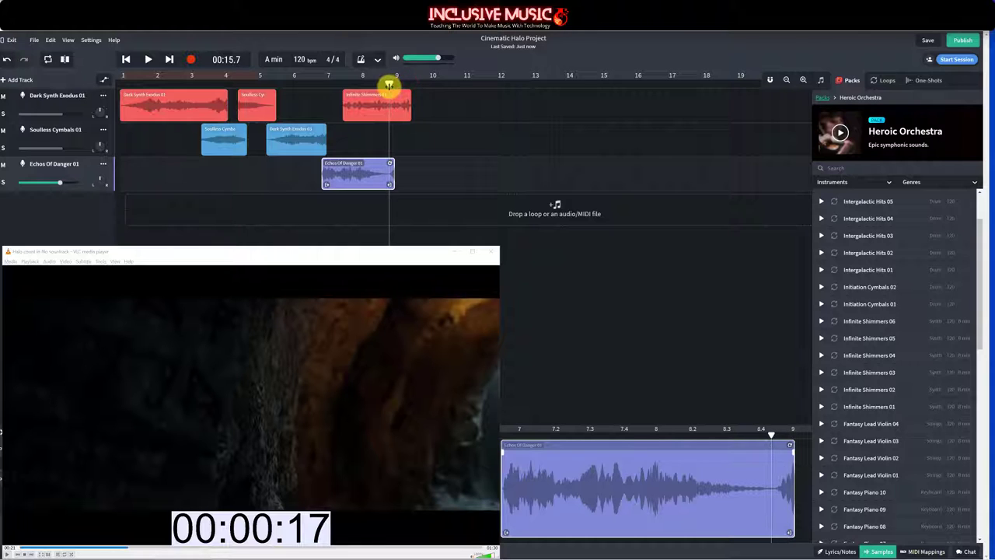
pyautogui.moveTo(389, 185); pyautogui.dragTo(386, 182)
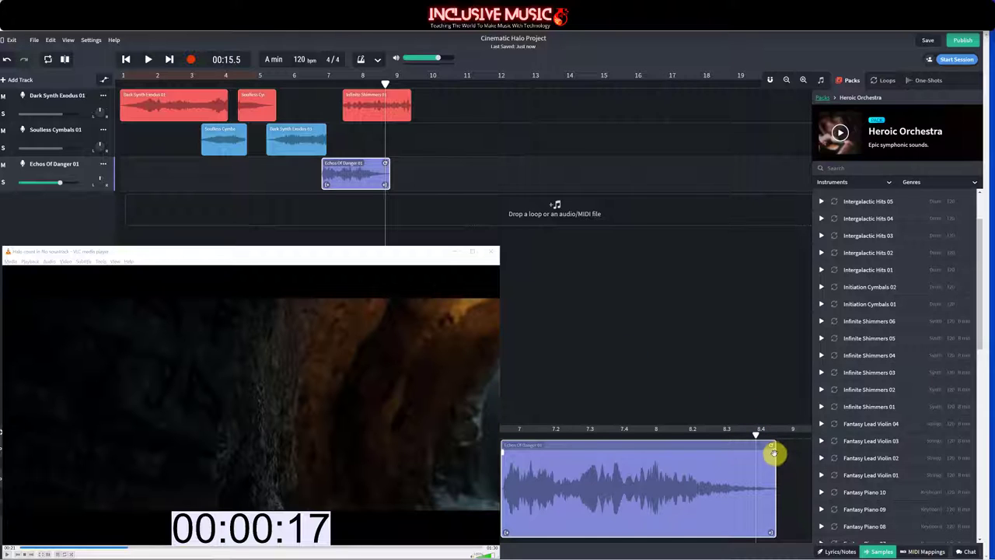
pyautogui.moveTo(775, 451); pyautogui.dragTo(758, 453)
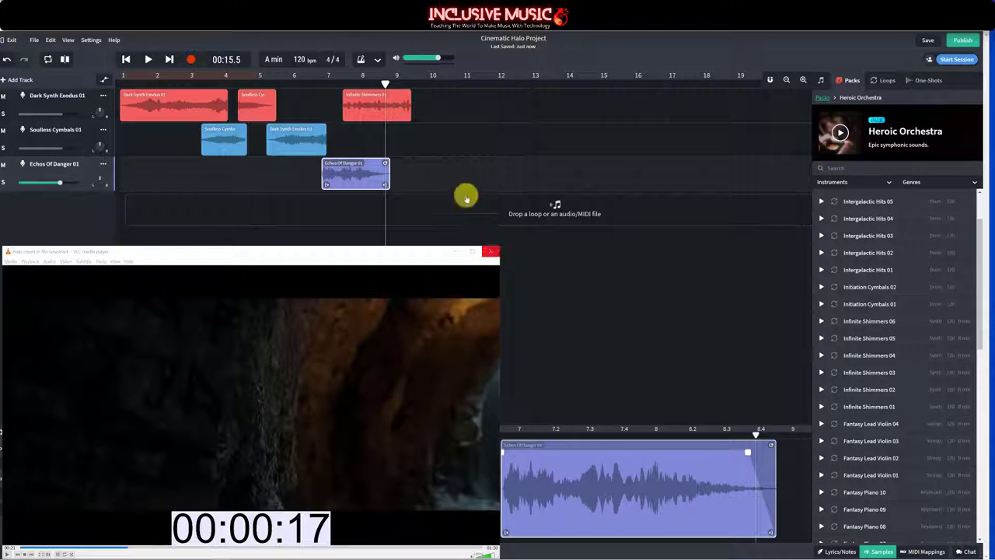
# Step: Play the project from about mid-bar 6 to check the new clips, and play the video on to the desert scene at 00:00:21
pyautogui.click(312, 84)
pyautogui.press('space')
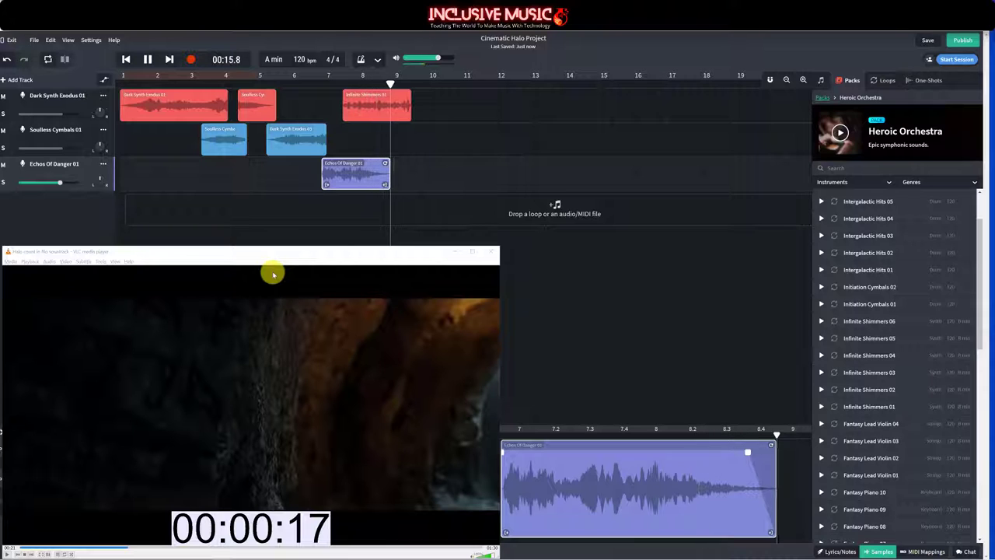
pyautogui.press('space')
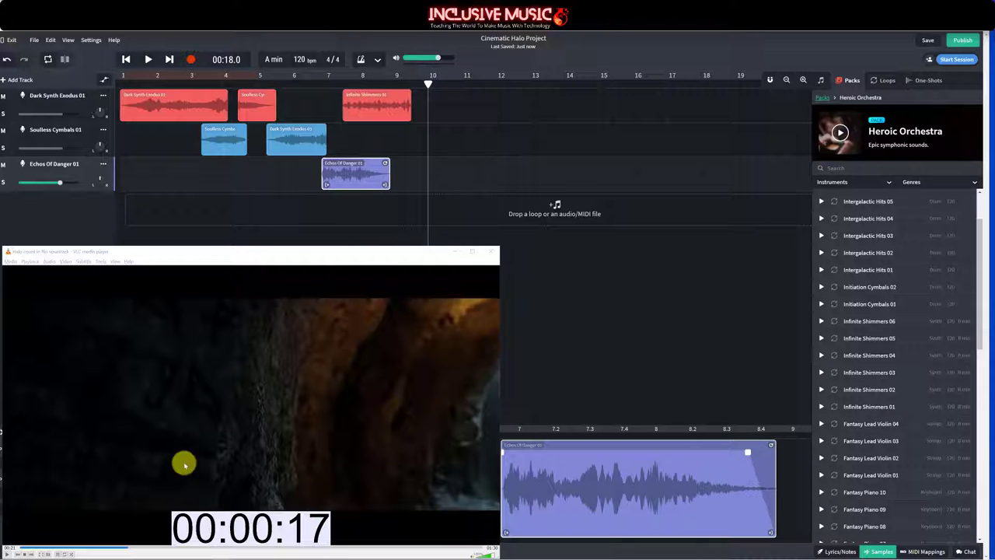
pyautogui.click(6, 553)
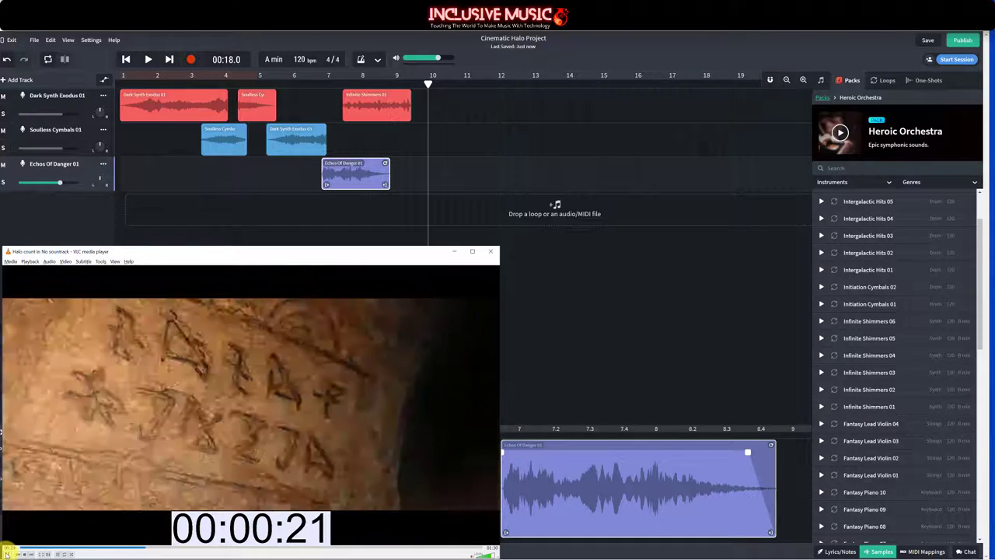
pyautogui.click(7, 553)
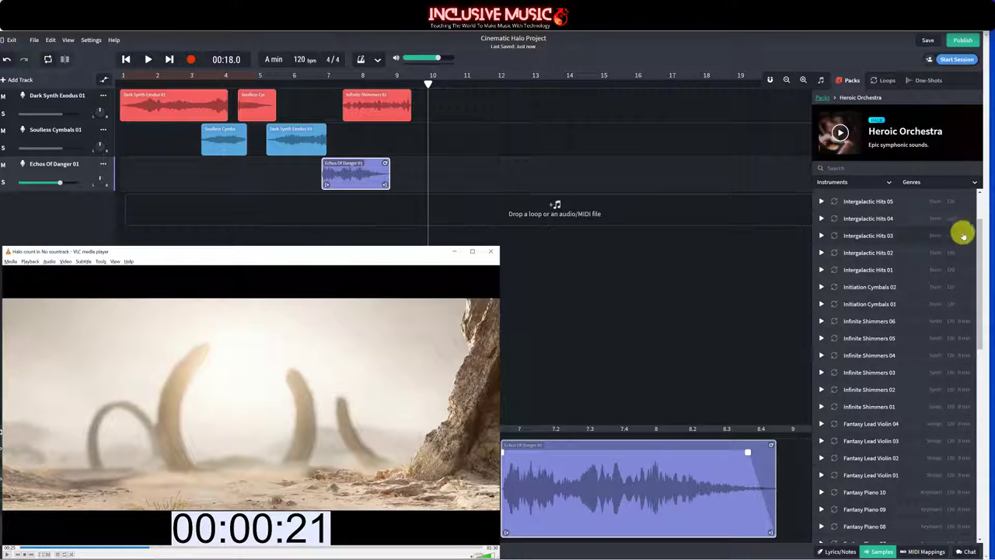
# Step: Open Cinematic Pack from the Film and Soundtrack packs and return the video to the carved-symbols scene at 00:00:19
pyautogui.click(822, 97)
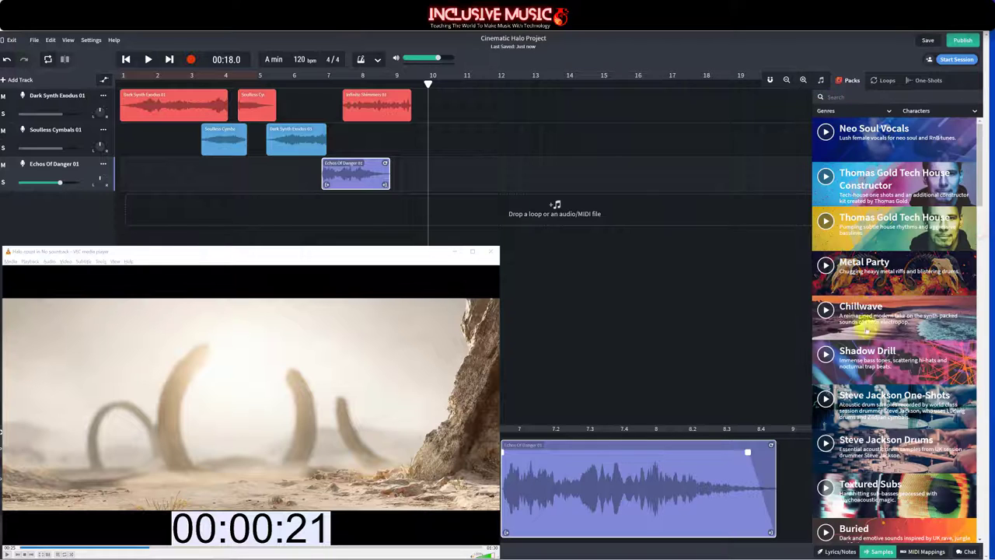
pyautogui.click(844, 82)
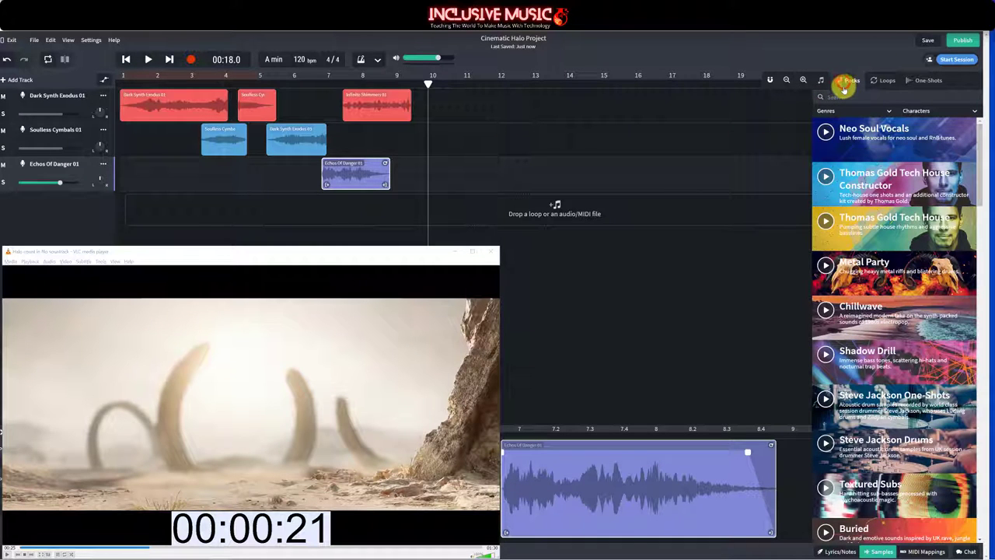
pyautogui.click(827, 111)
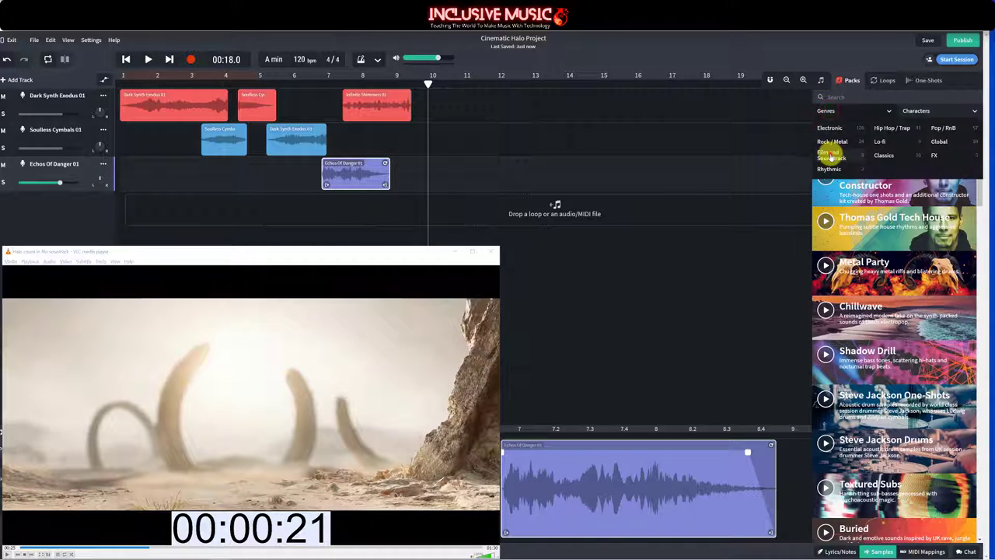
pyautogui.click(831, 158)
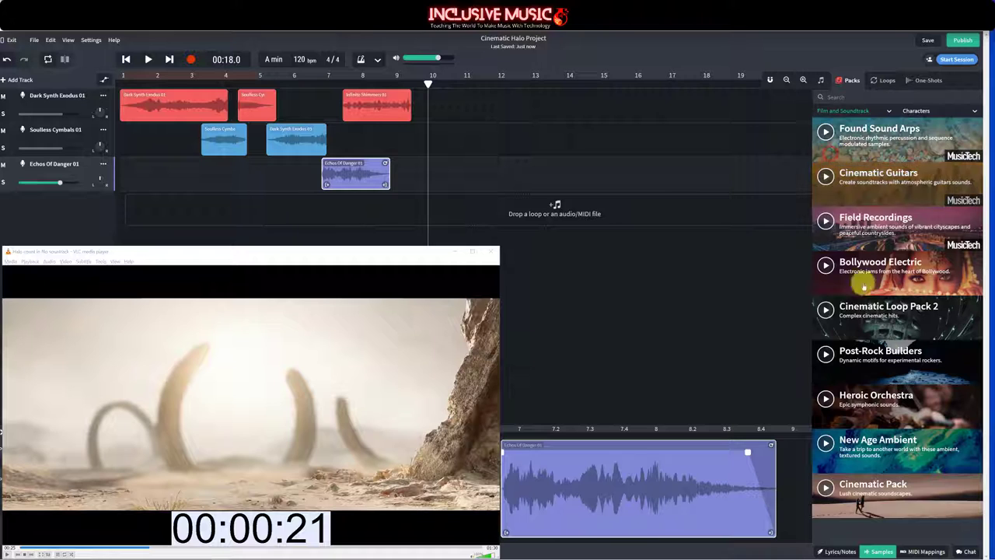
pyautogui.click(894, 495)
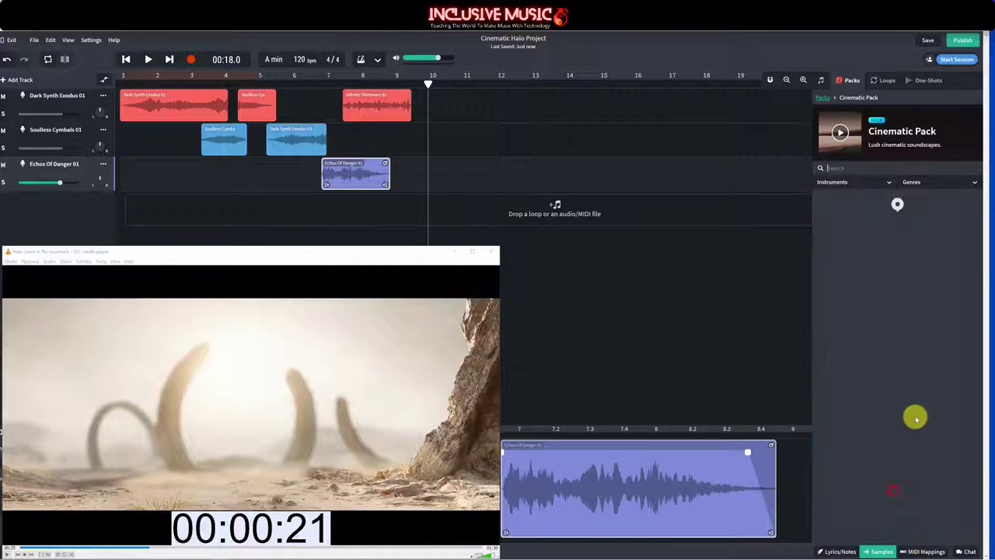
pyautogui.click(148, 550)
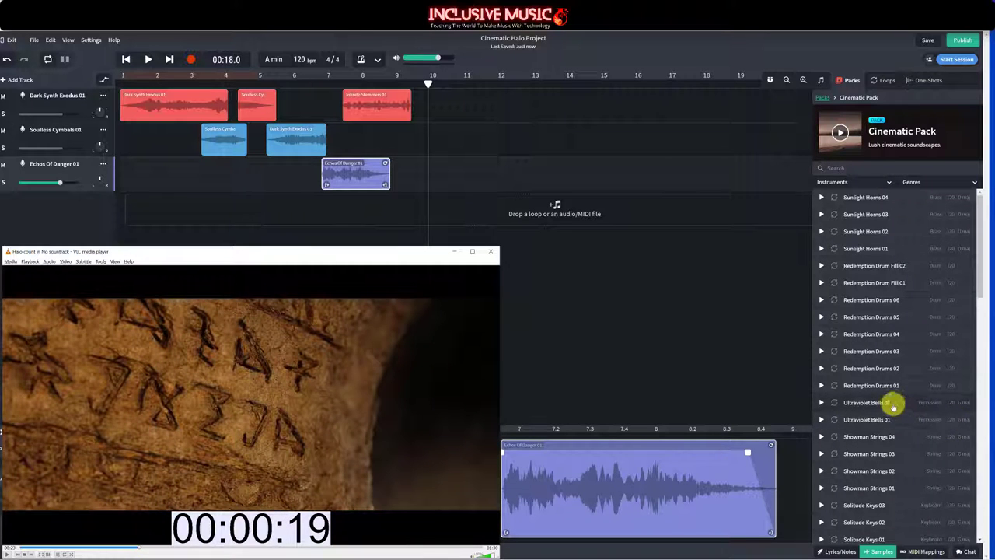
# Step: Audition Cinematic Pack samples for the carved-symbols scene, including Showman Strings 02, Twilight Cymbals 02, Triumphant Strings 01, Astral Keys 06 and Comet Drums 03
pyautogui.click(877, 470)
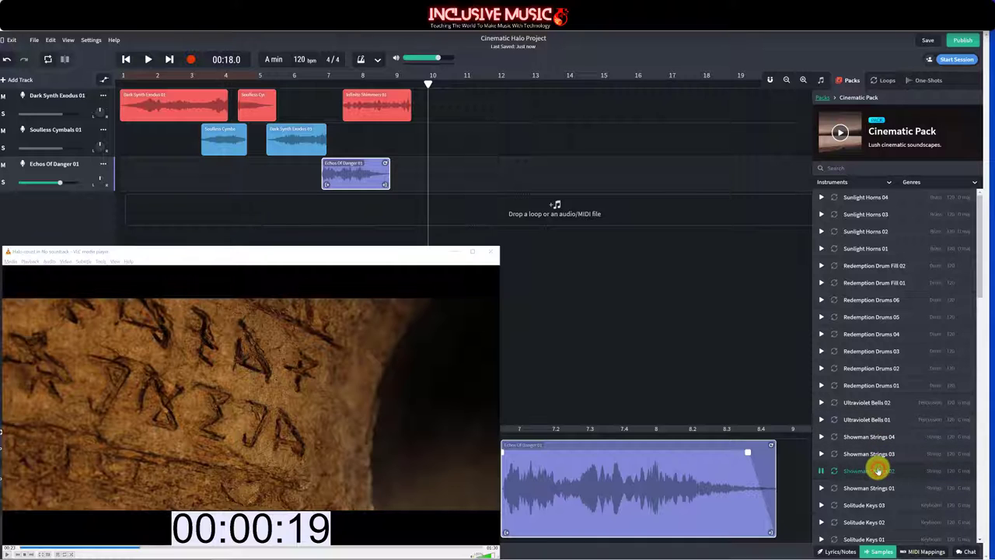
pyautogui.scroll(-3, 877, 470)
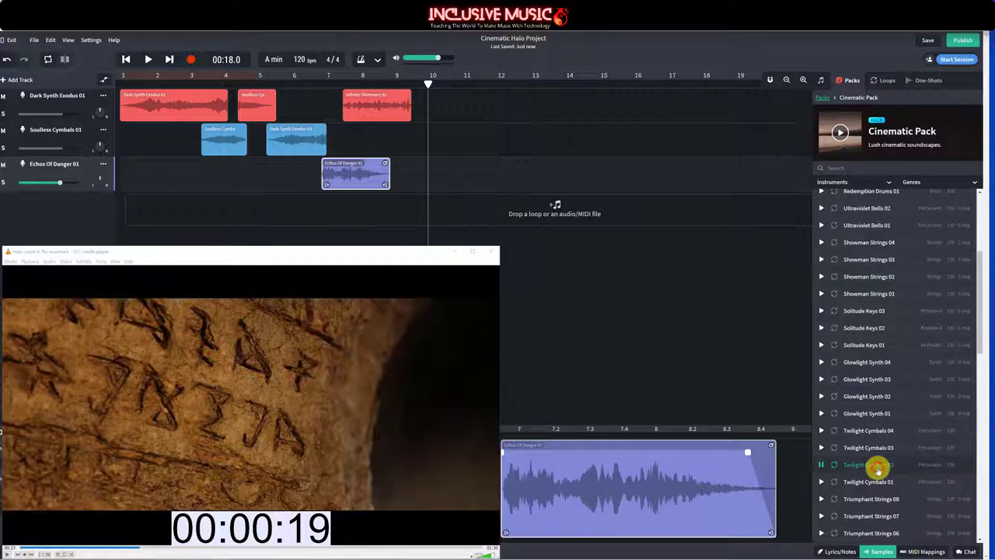
pyautogui.scroll(-3, 878, 470)
pyautogui.click(878, 466)
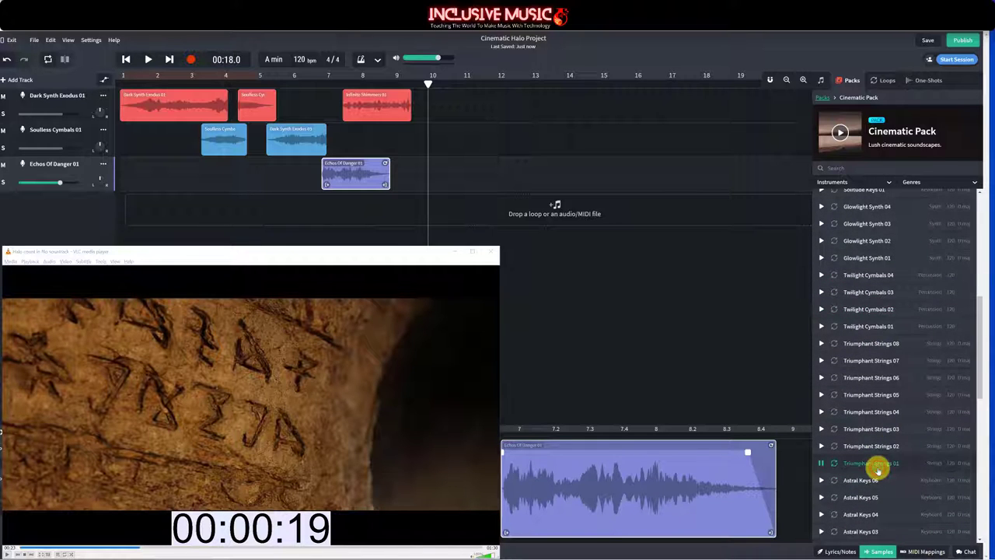
pyautogui.click(876, 478)
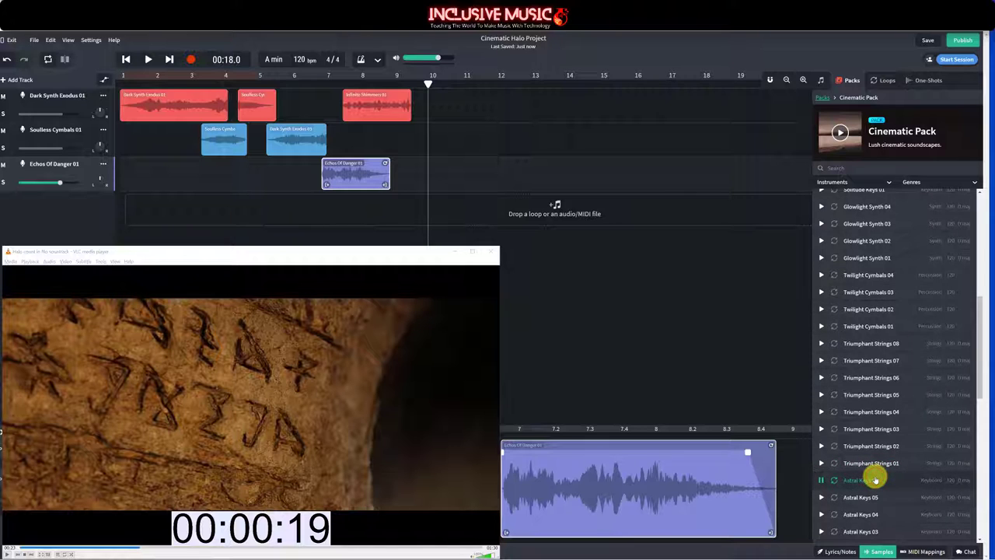
pyautogui.scroll(-6, 875, 479)
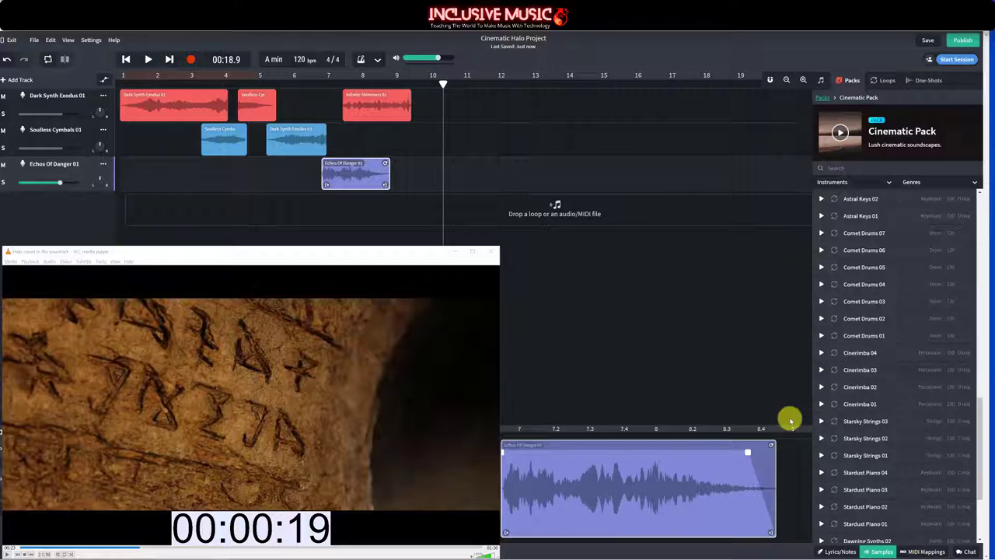
pyautogui.click(875, 301)
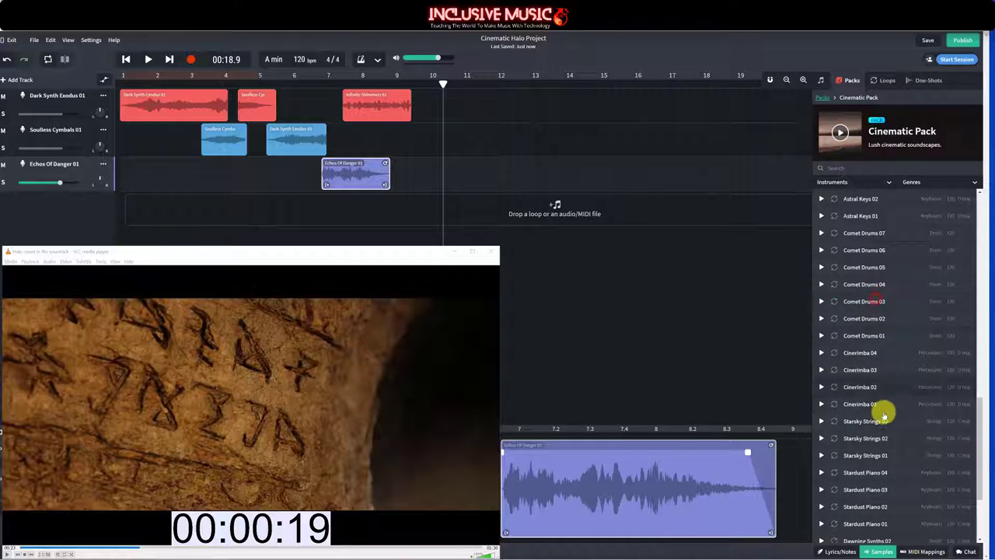
pyautogui.scroll(-2, 884, 414)
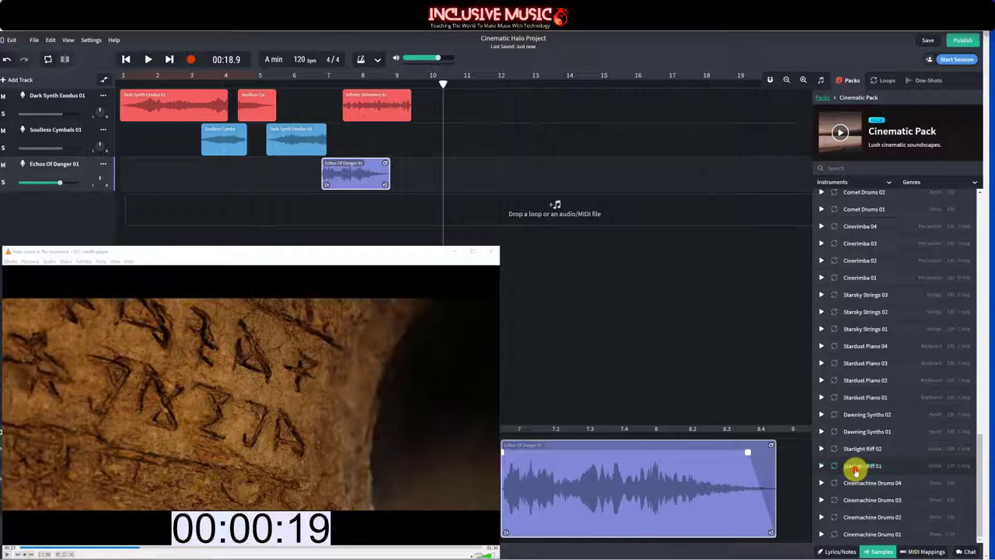
# Step: Return to the full pack list, filter it by the Dark character, and browse the packs for one suiting the carved-symbols scene
pyautogui.click(823, 97)
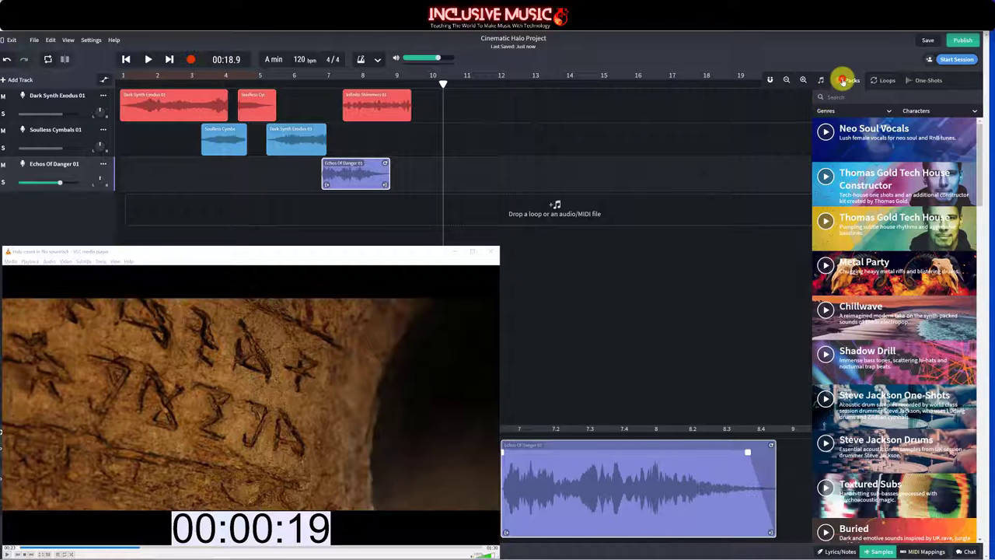
pyautogui.click(920, 110)
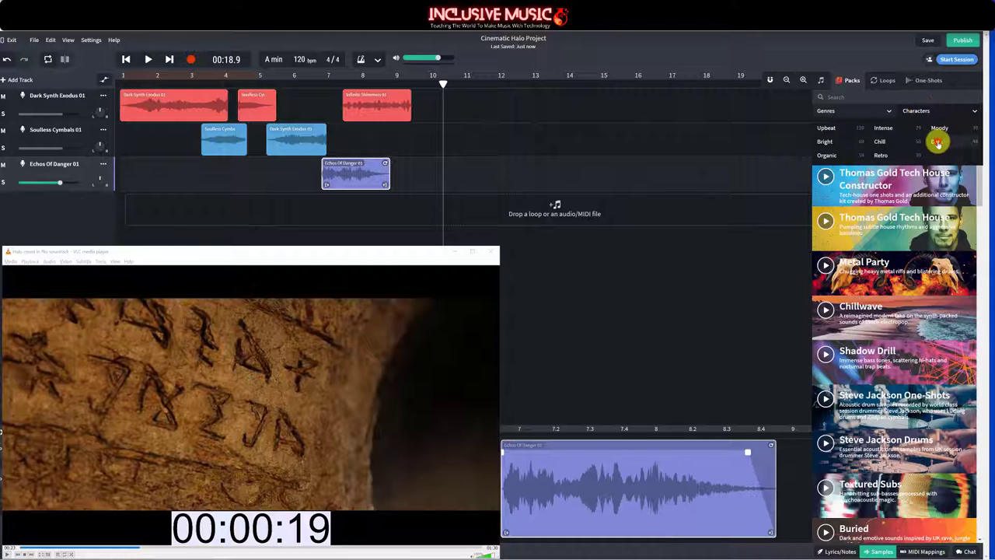
pyautogui.click(938, 142)
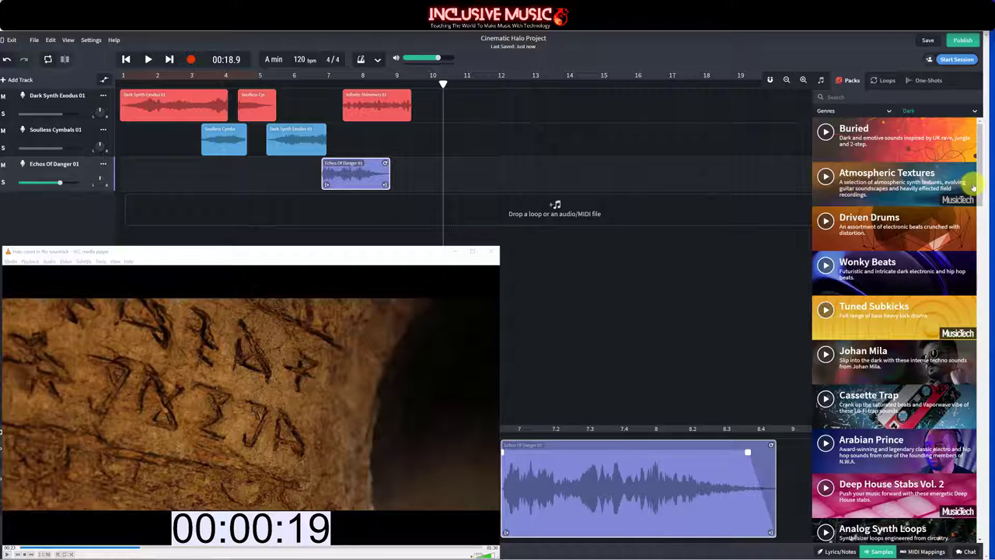
pyautogui.scroll(-5, 885, 274)
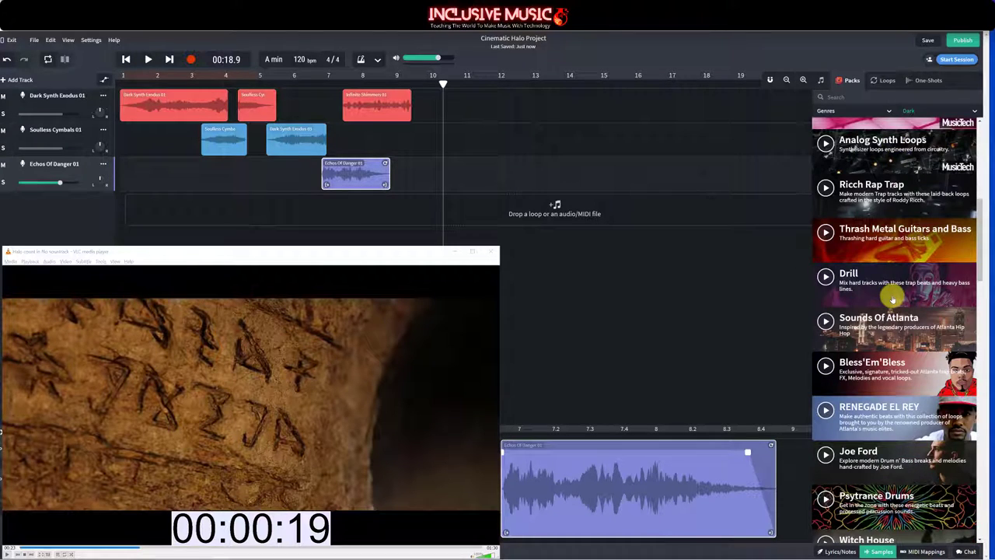
pyautogui.scroll(-10, 893, 298)
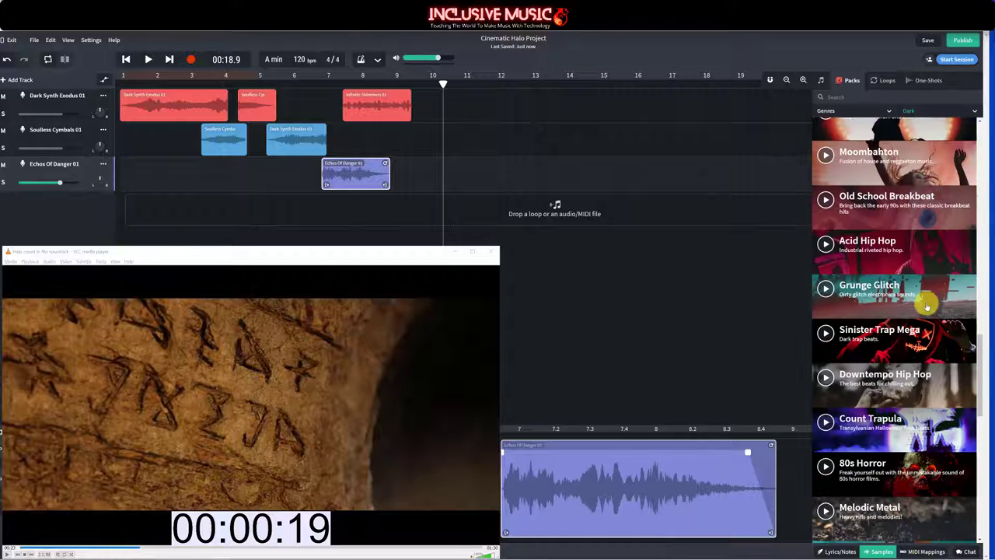
pyautogui.scroll(-3, 926, 306)
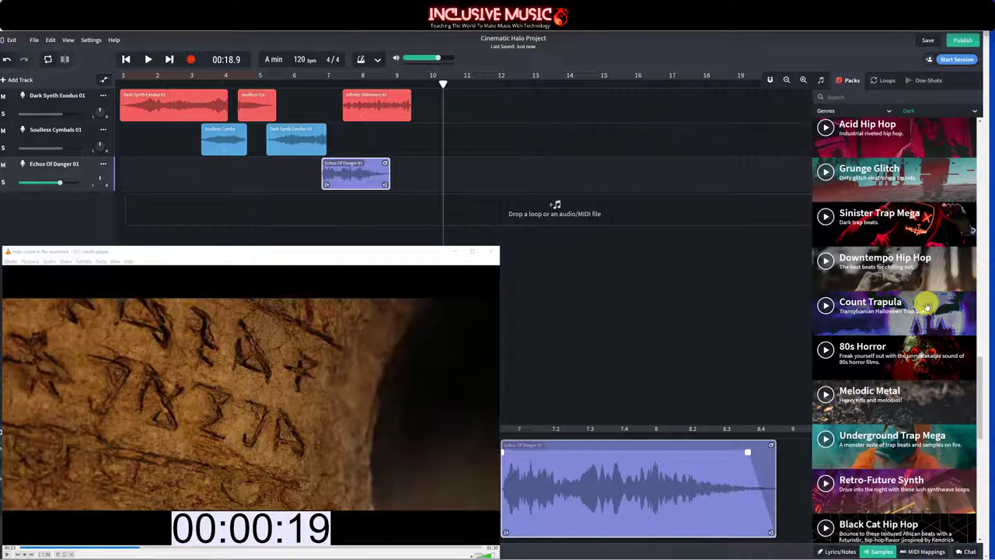
pyautogui.scroll(-3, 927, 306)
# Step: Open the Inclusive Music YouTube channel in a new browser tab and search the channel for "film"
pyautogui.hotkey('ctrl', 't')
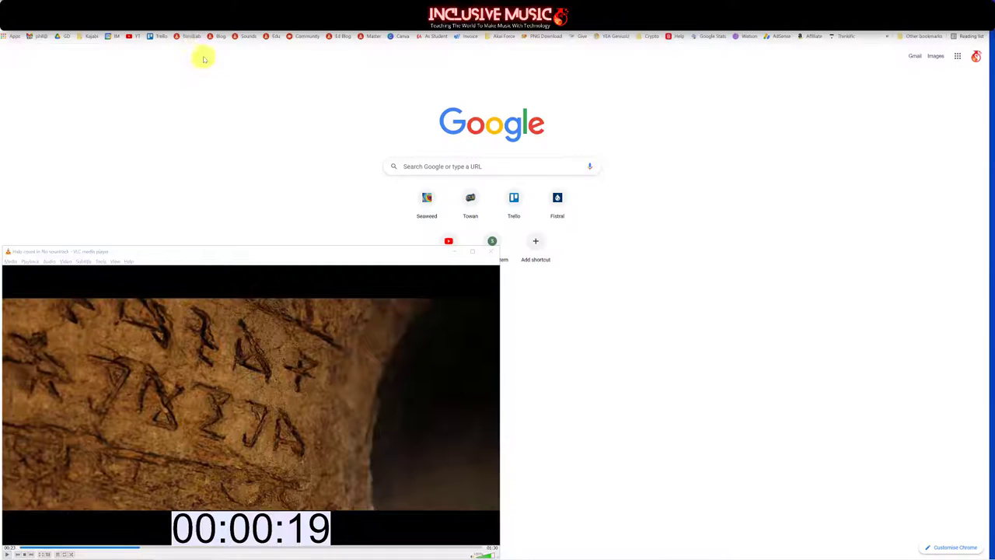
pyautogui.click(133, 36)
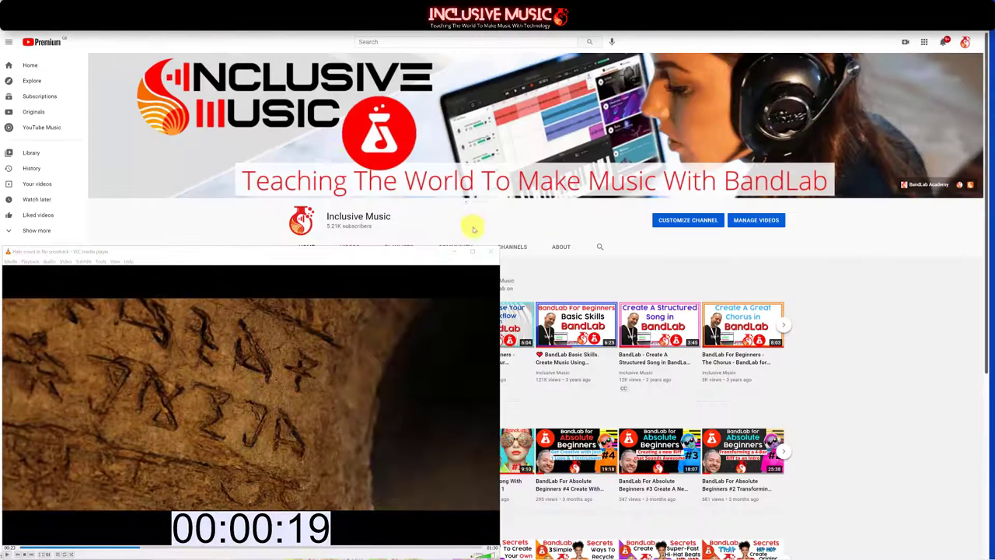
pyautogui.scroll(-1, 471, 226)
pyautogui.click(598, 216)
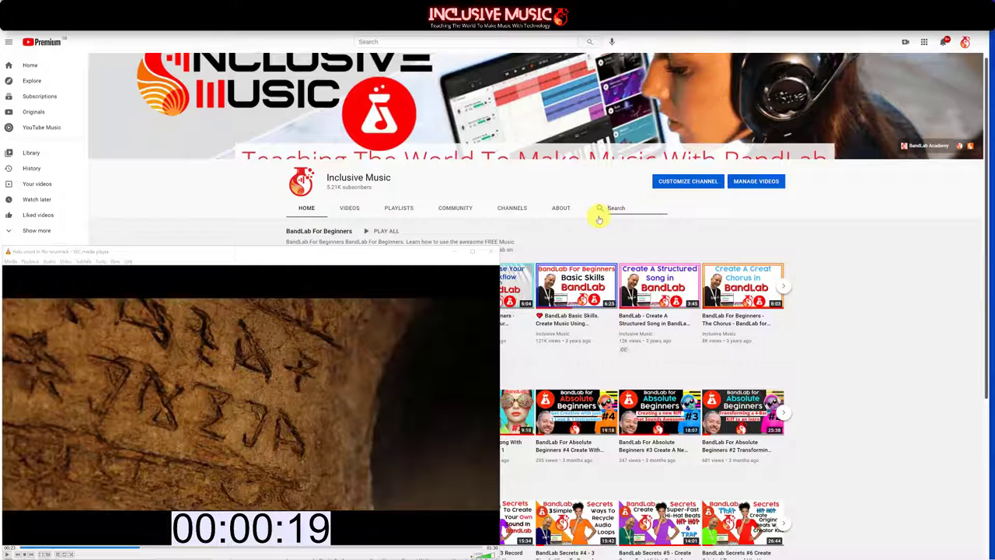
pyautogui.press('Return')
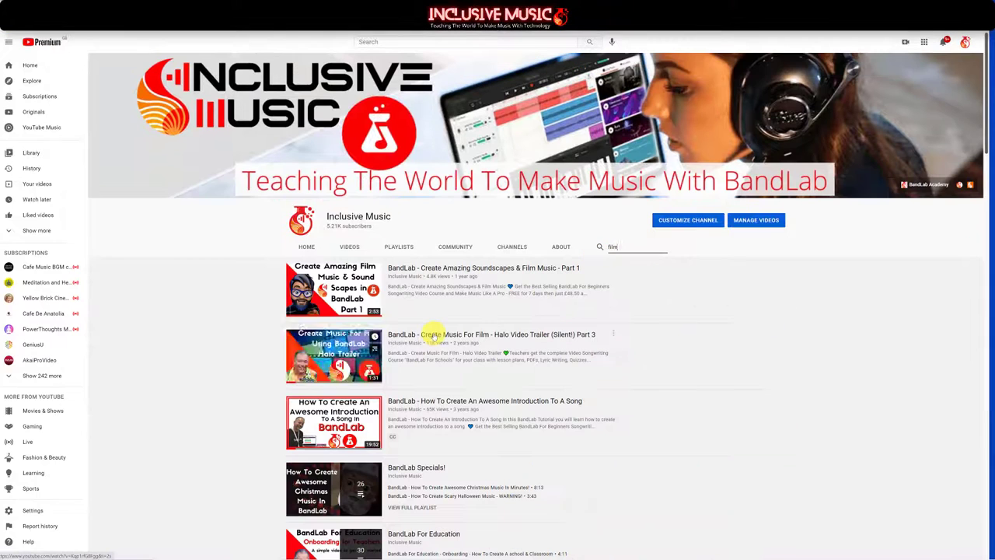
# Step: Open the Halo Video Trailer (Silent!) Part 3 video and read the scene timings and suggested loop packs in its full description
pyautogui.click(459, 335)
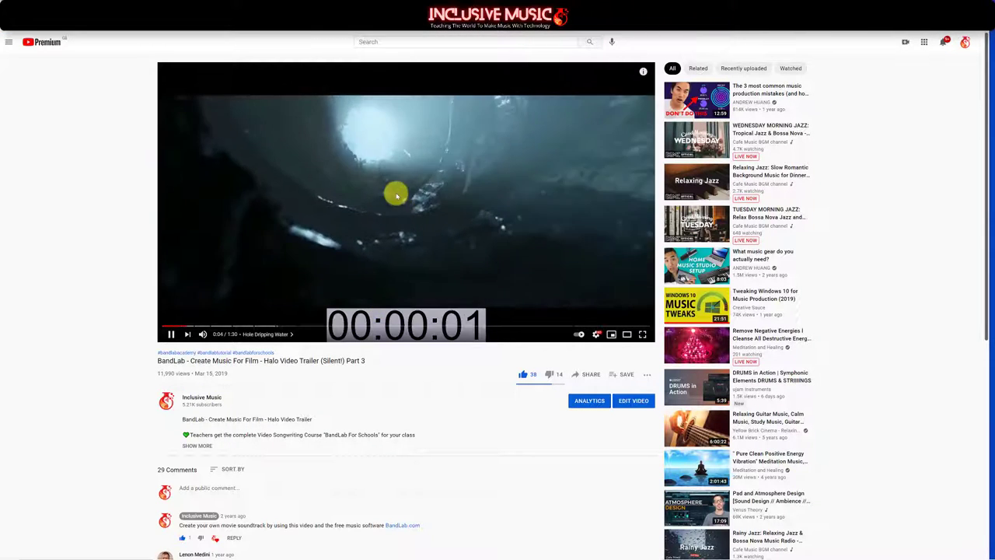
pyautogui.click(204, 444)
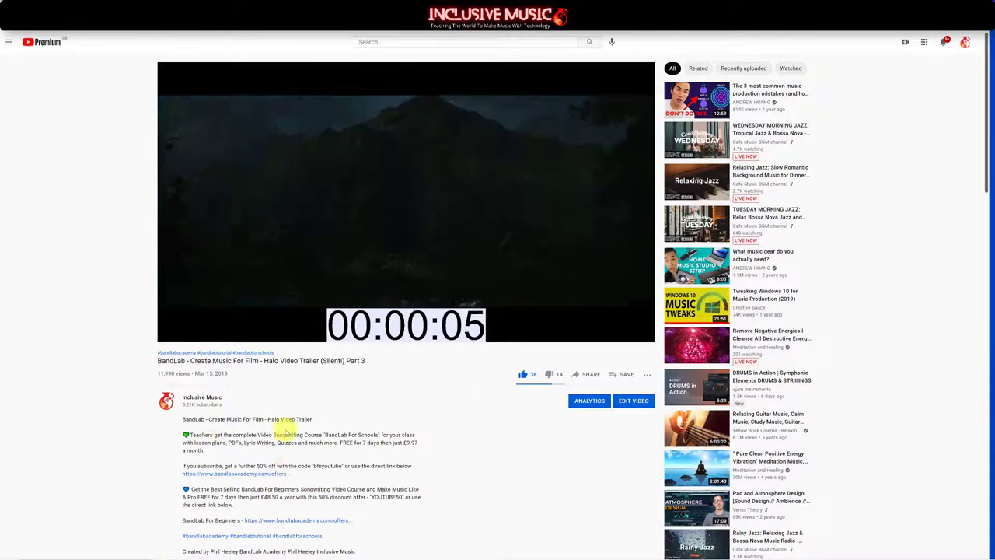
pyautogui.scroll(-2, 287, 426)
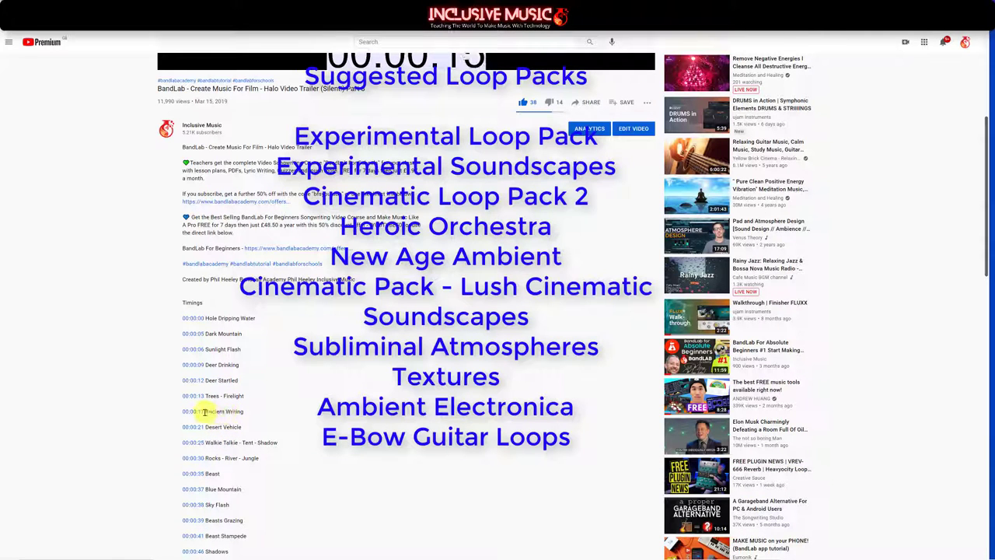
pyautogui.scroll(-6, 276, 346)
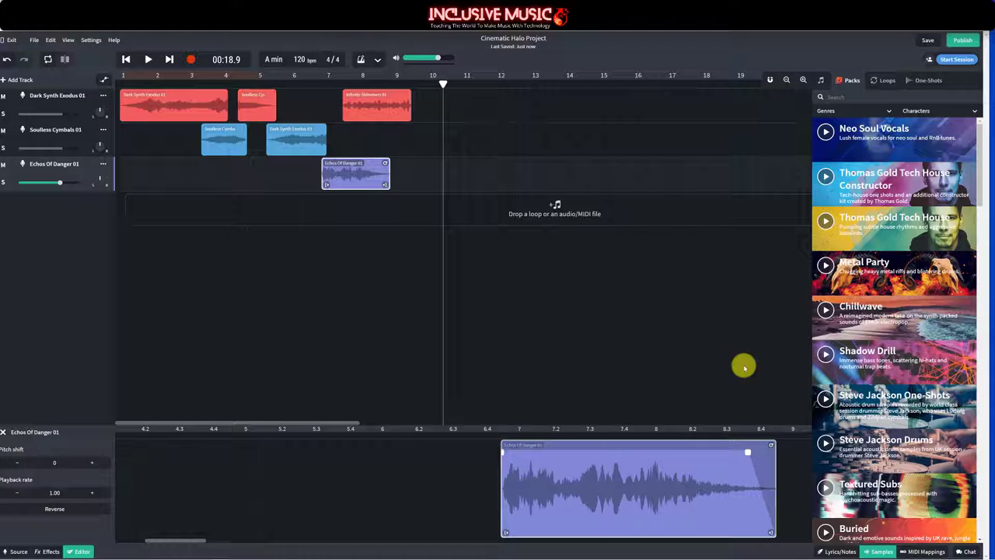
# Step: Back in BandLab, search the packs for "subliminal" and open Subliminal Atmospheres
pyautogui.click(863, 99)
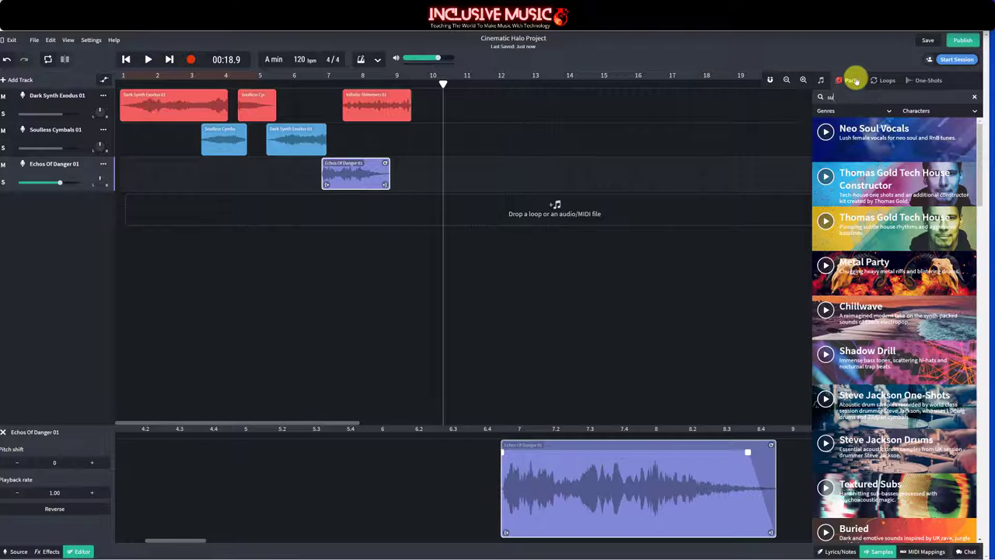
pyautogui.write('sublimin')
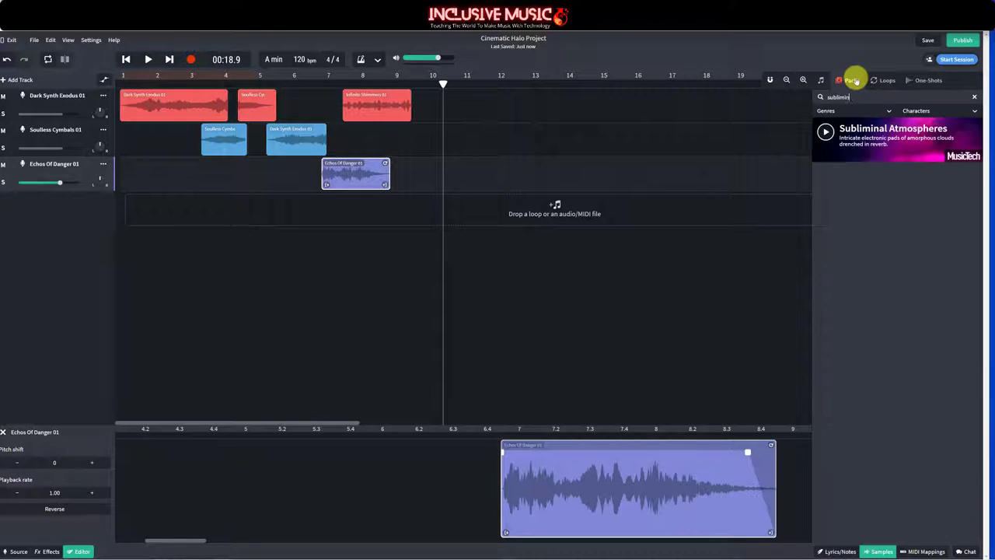
pyautogui.write('al')
pyautogui.click(878, 136)
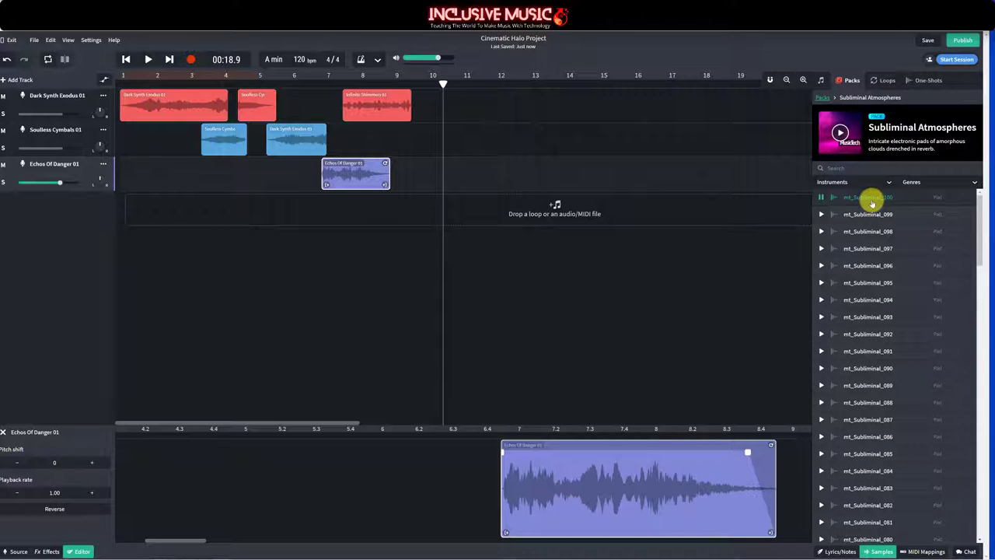
# Step: Audition Subliminal Atmospheres samples for the ancient-writing scene, including mt_Subliminal_099, 094 and 095
pyautogui.click(869, 213)
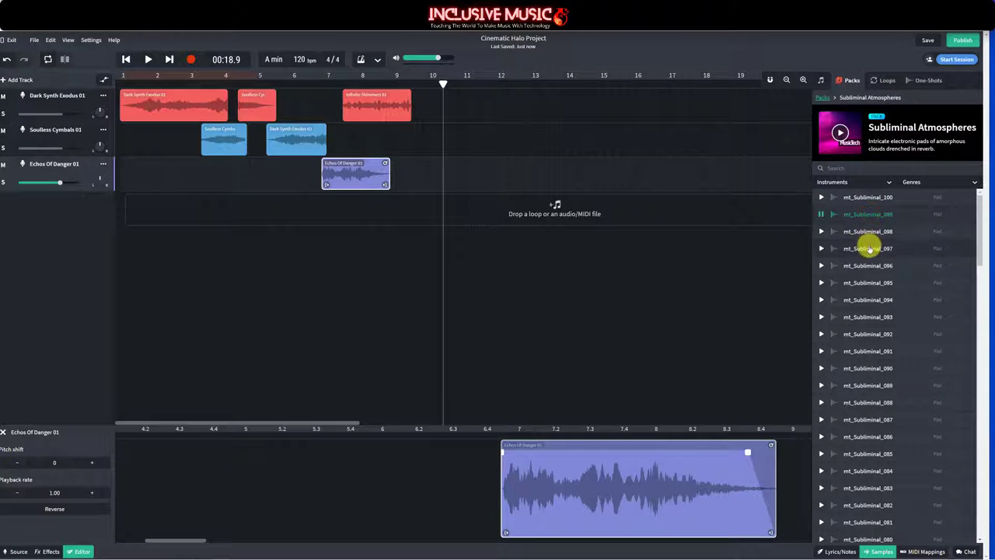
pyautogui.click(868, 248)
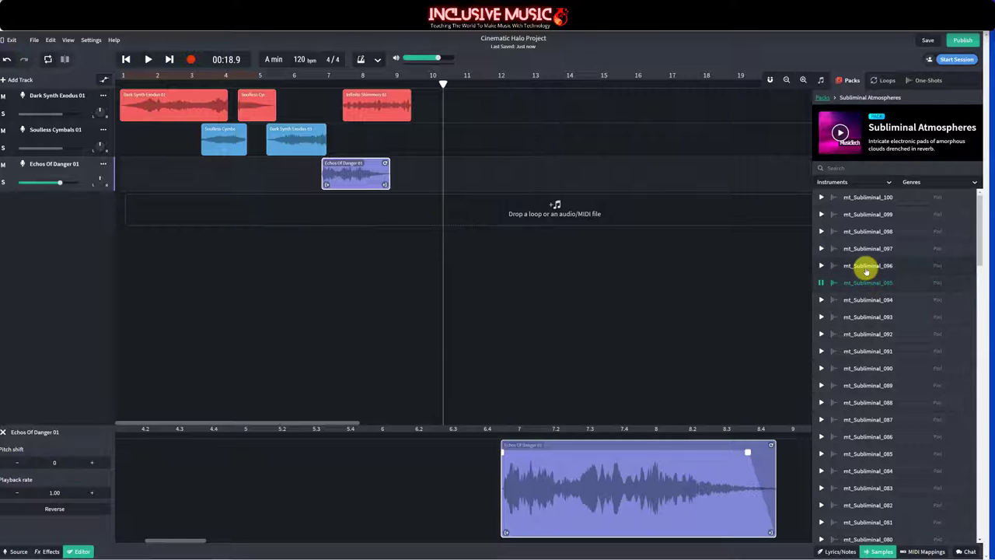
pyautogui.click(867, 299)
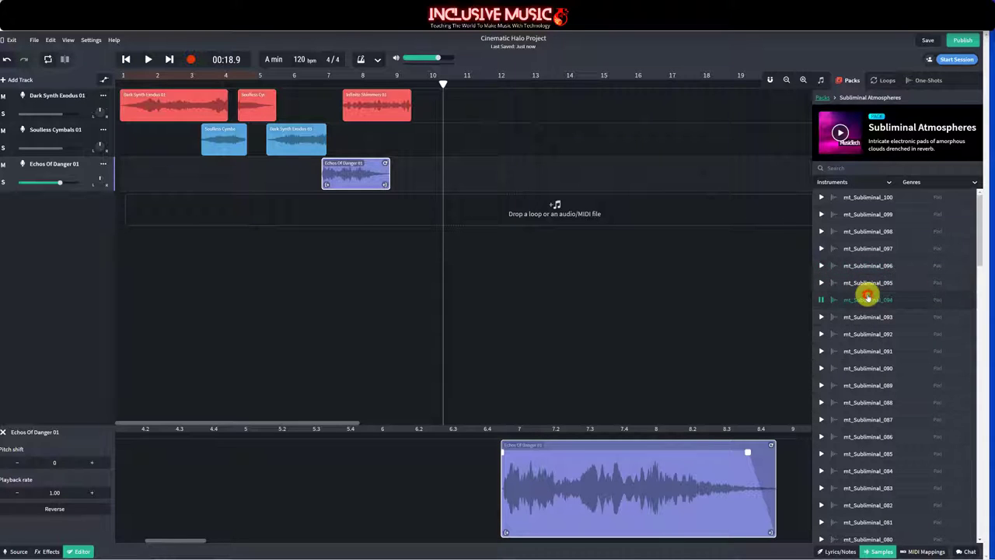
pyautogui.click(872, 283)
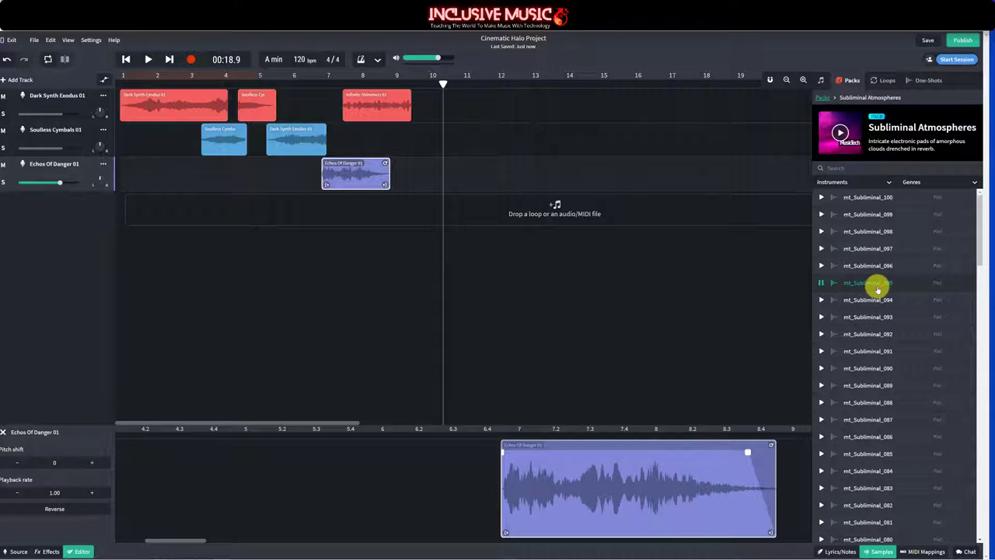
# Step: Add mt_Subliminal_095 on a new track below Echos Of Danger 01, placing its start just after beat 8.3
pyautogui.moveTo(879, 282); pyautogui.dragTo(415, 209)
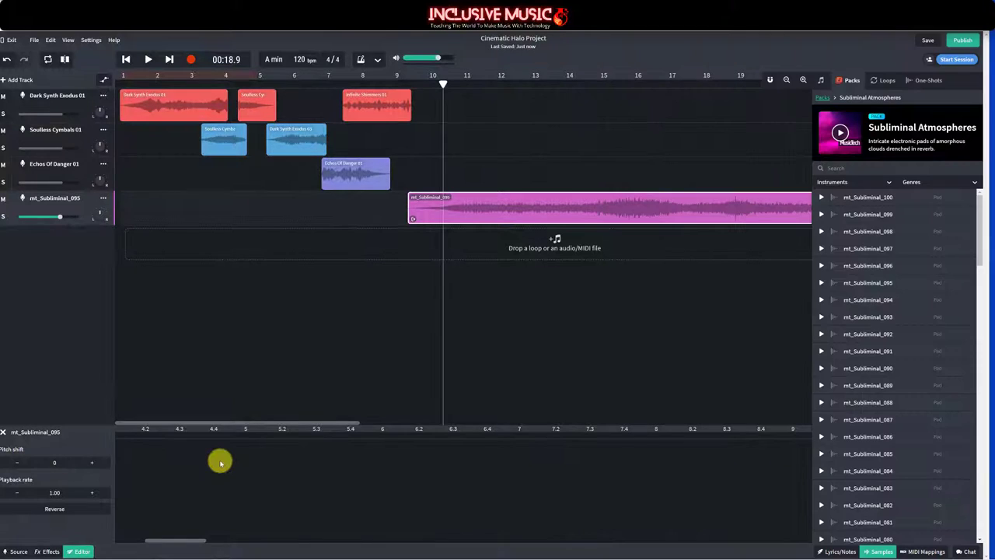
pyautogui.moveTo(442, 84); pyautogui.dragTo(410, 84)
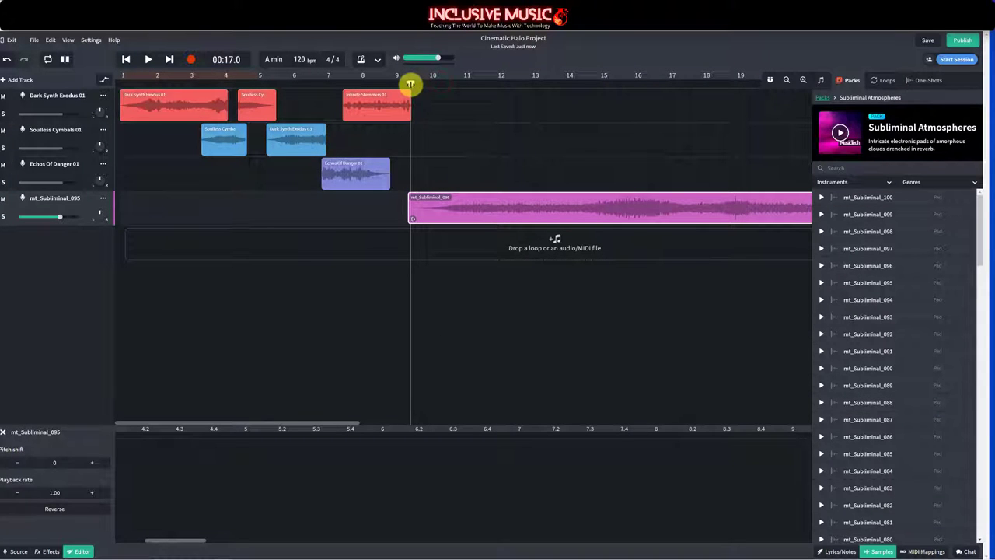
pyautogui.moveTo(452, 205)
pyautogui.mouseDown()
pyautogui.moveTo(428, 205)
pyautogui.moveTo(462, 206)
pyautogui.mouseUp()
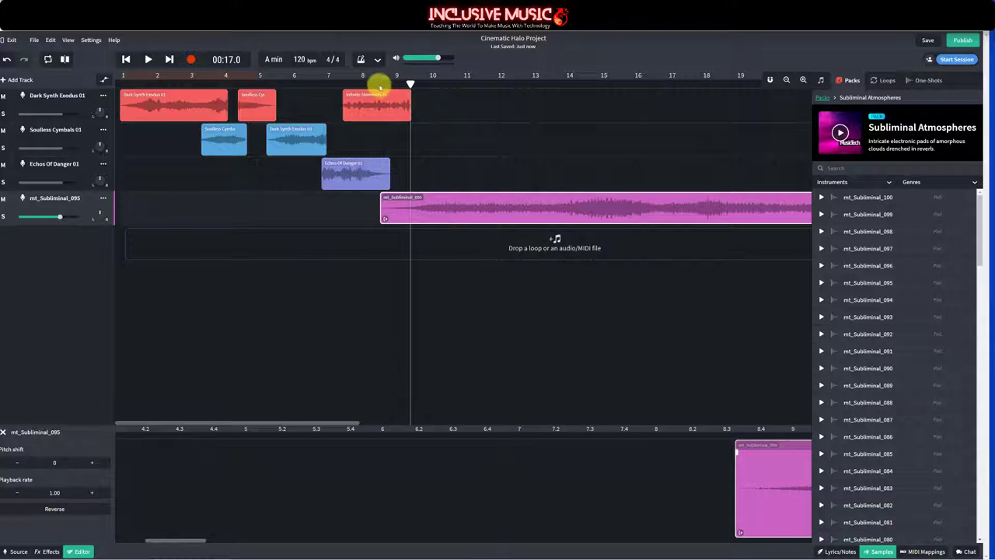
# Step: Play the project from about bar 8 to check mt_Subliminal_095, and set the playhead to 00:20.9 for the desert vehicle scene
pyautogui.click(375, 82)
pyautogui.press('space')
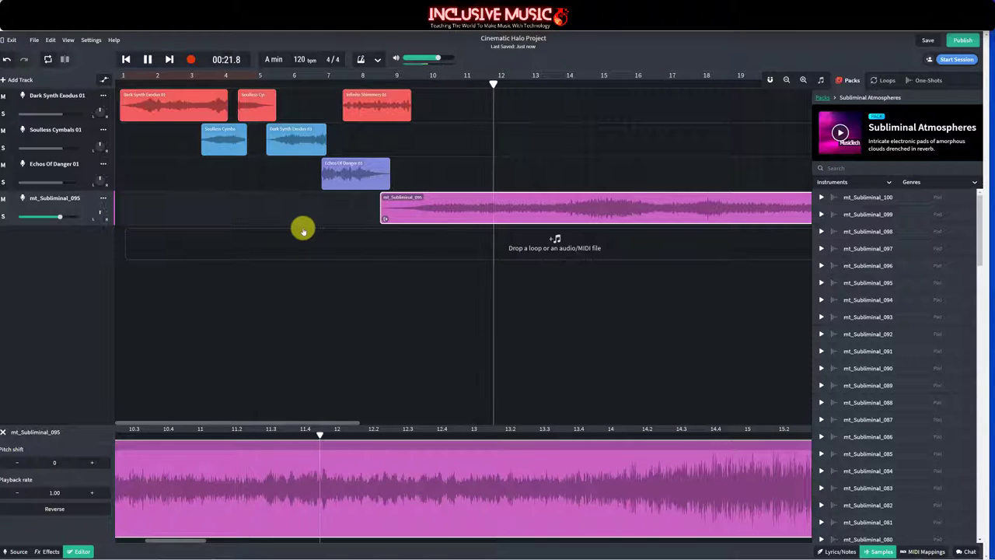
pyautogui.press('space')
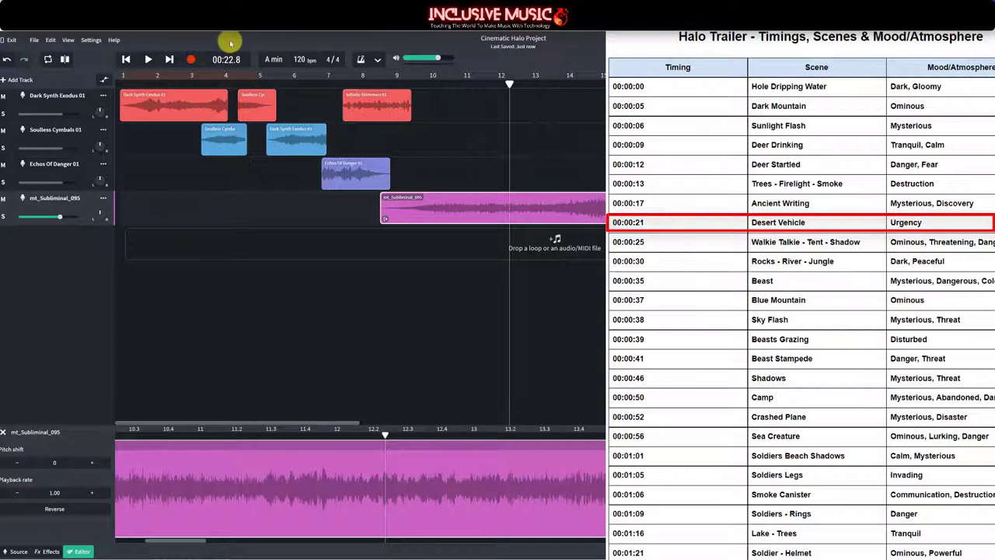
pyautogui.moveTo(509, 84); pyautogui.dragTo(477, 85)
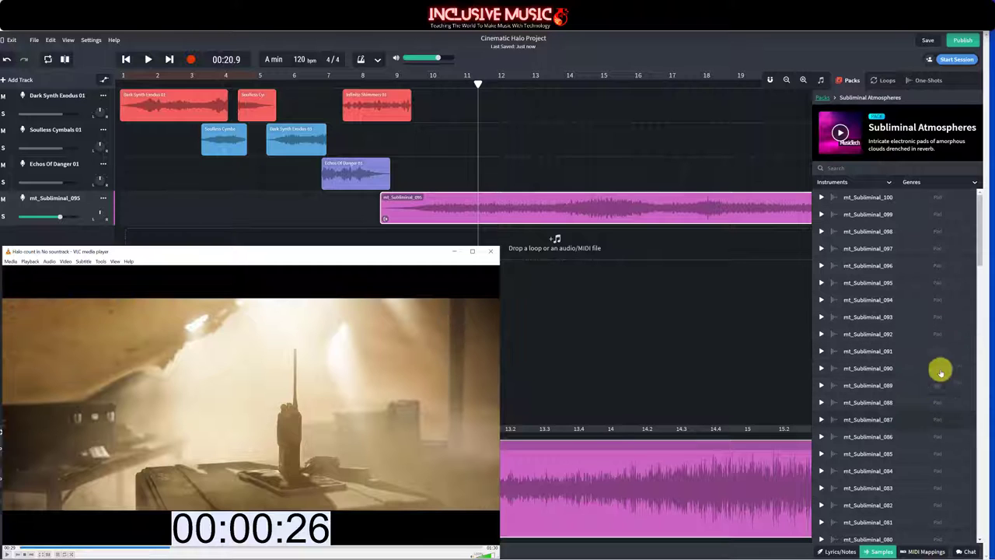
# Step: Audition further Subliminal Atmospheres samples for the desert vehicle scene, including mt_Subliminal_066, 063, 061 and 070
pyautogui.scroll(-2, 980, 261)
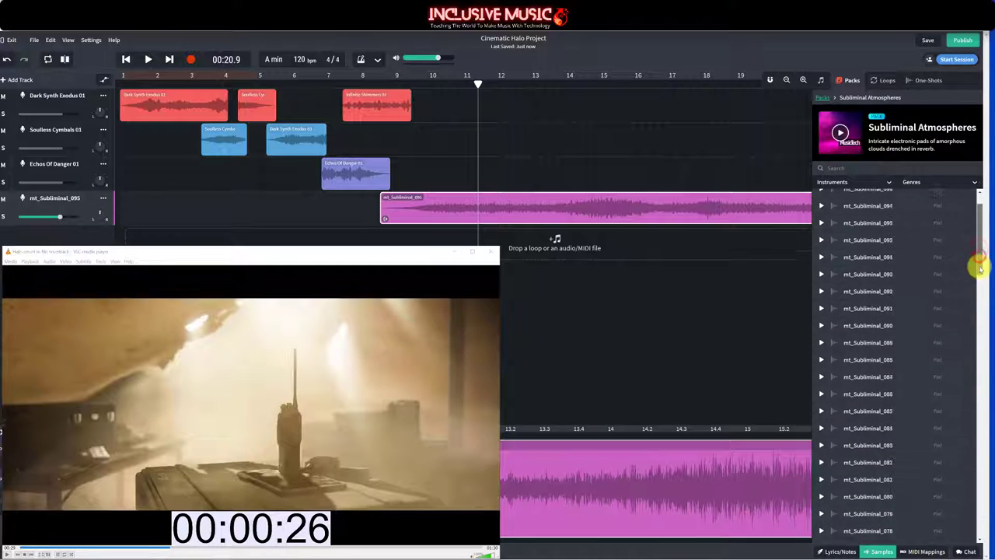
pyautogui.scroll(-7, 980, 276)
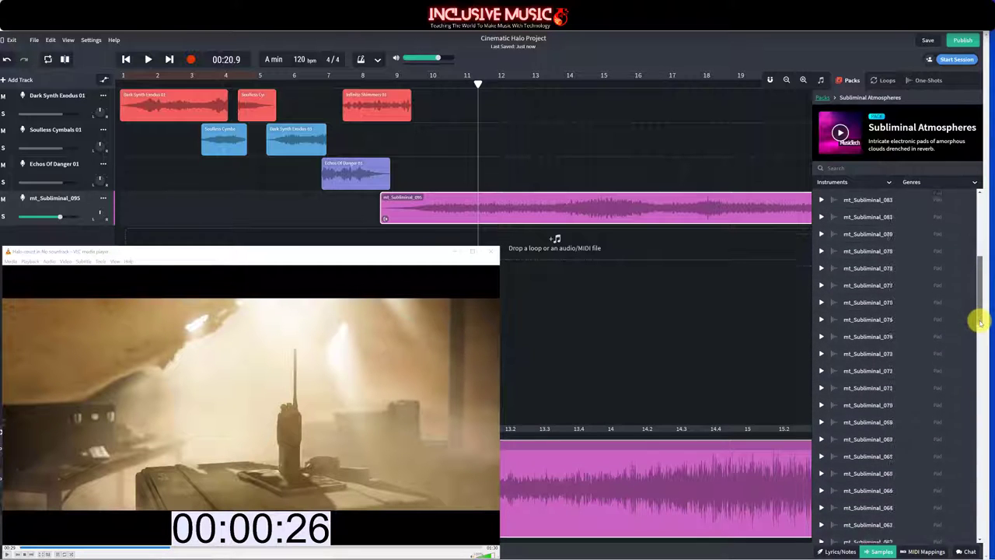
pyautogui.click(843, 407)
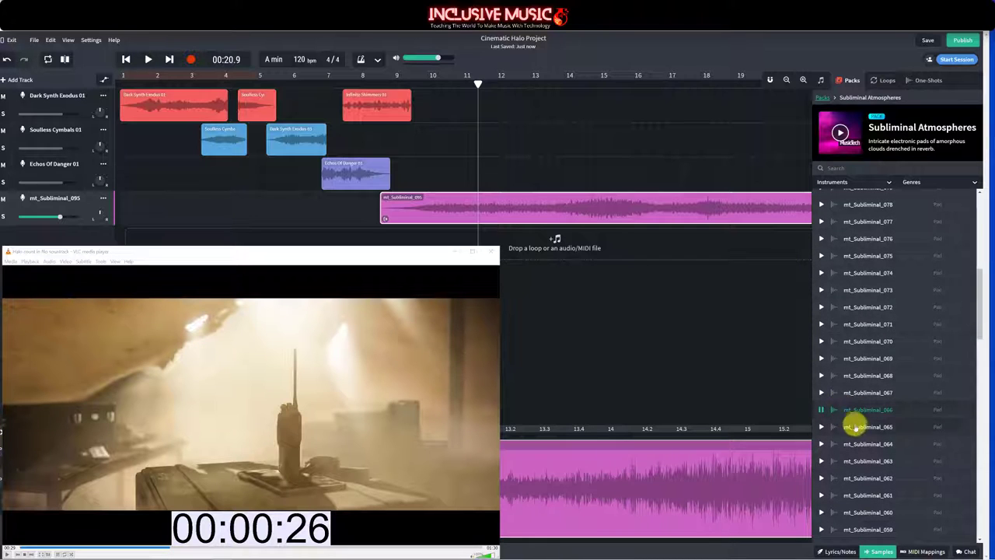
pyautogui.click(871, 461)
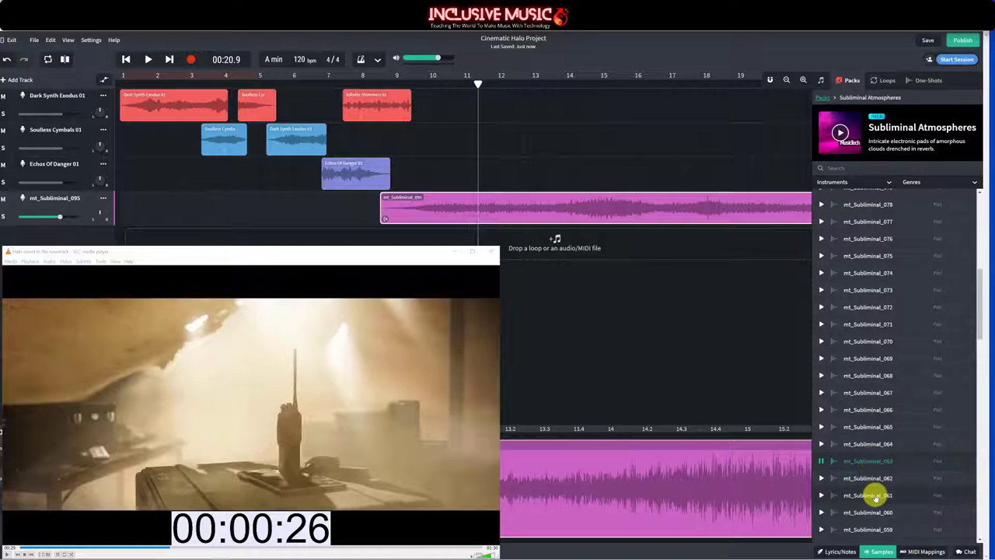
pyautogui.click(874, 495)
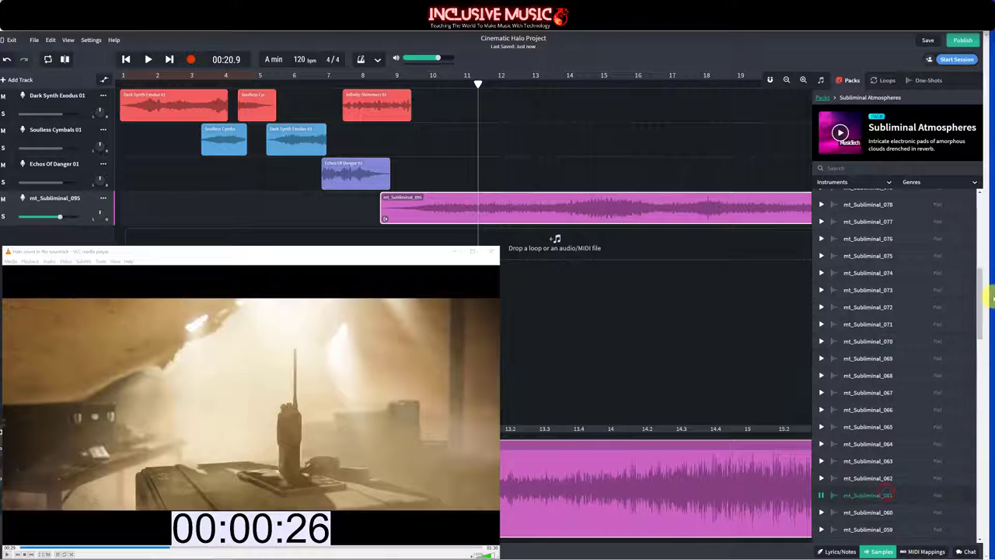
pyautogui.moveTo(977, 290); pyautogui.dragTo(976, 279)
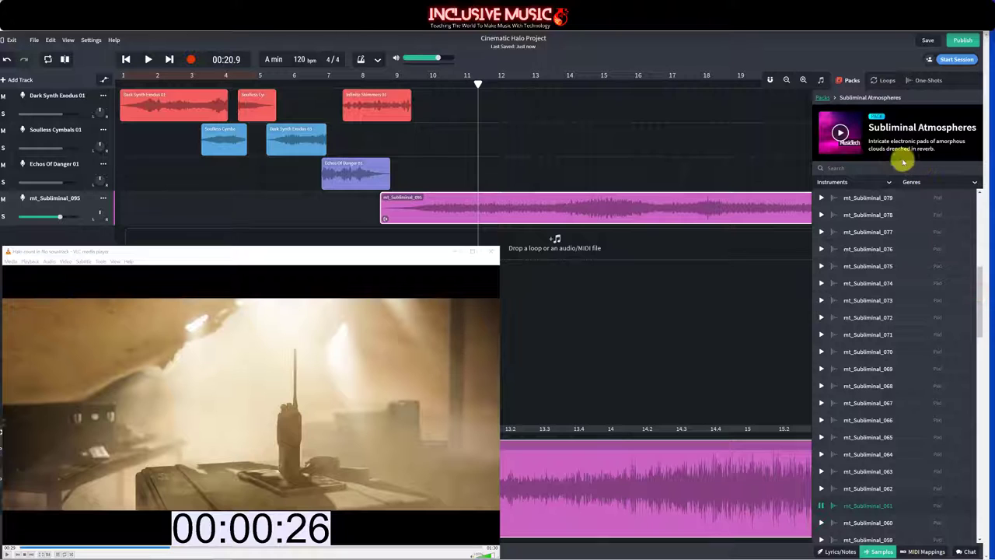
pyautogui.click(877, 359)
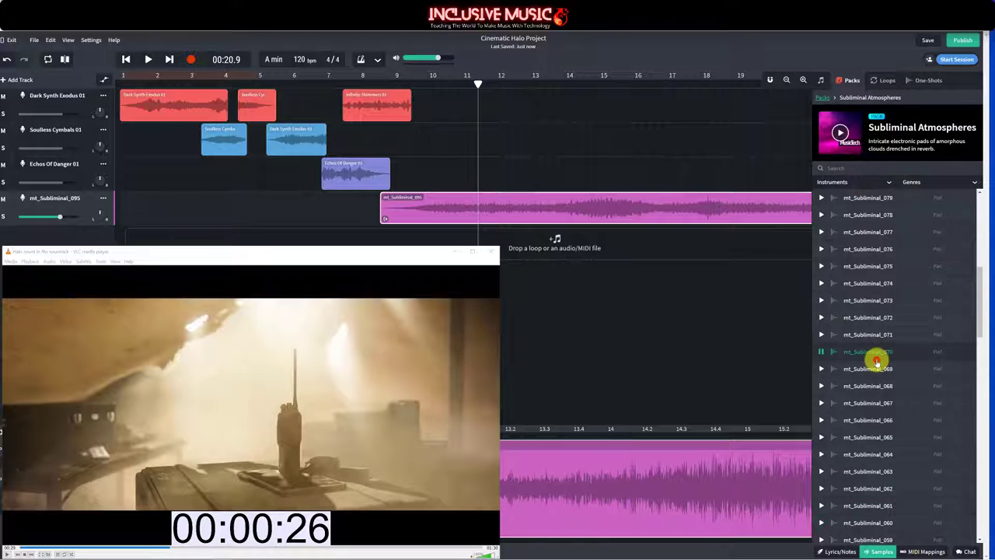
pyautogui.click(876, 358)
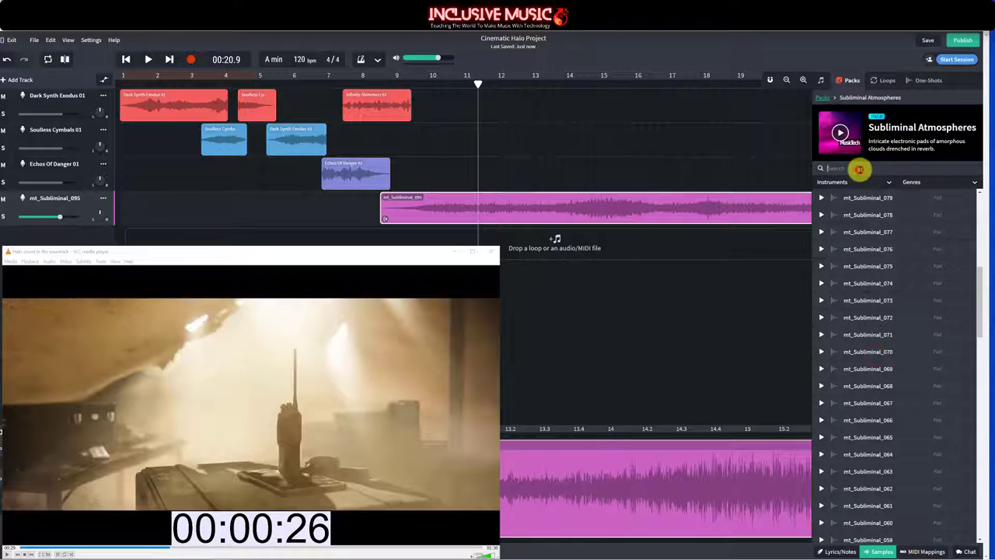
# Step: Search the loop library for "car", audition Field Recordings Storm In Car and look through the other matching loops
pyautogui.click(860, 168)
pyautogui.write('car')
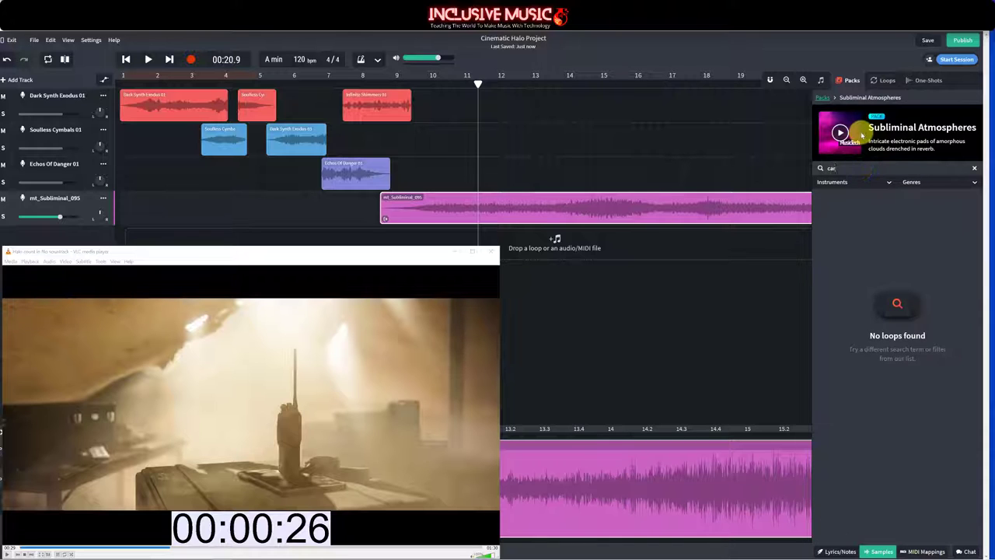
pyautogui.click(881, 81)
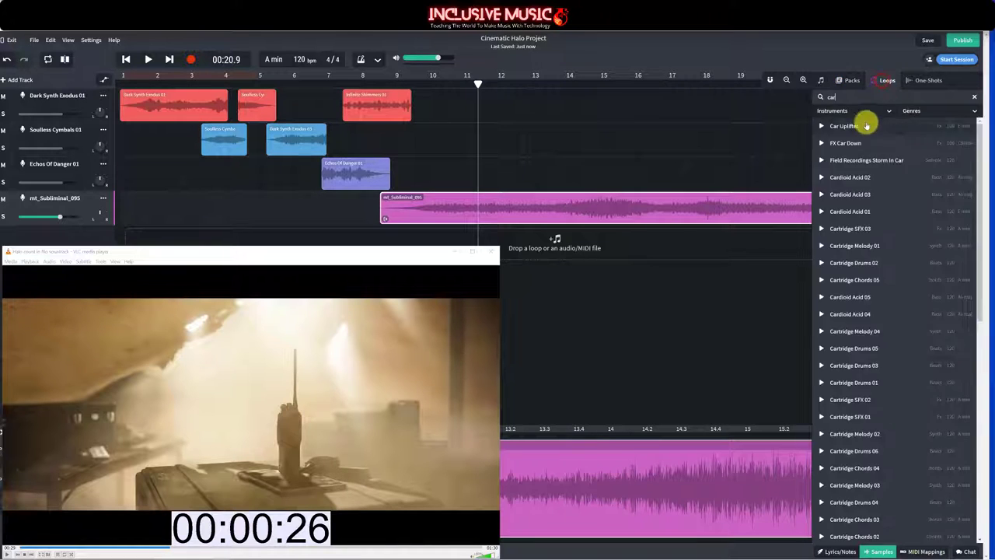
pyautogui.click(871, 161)
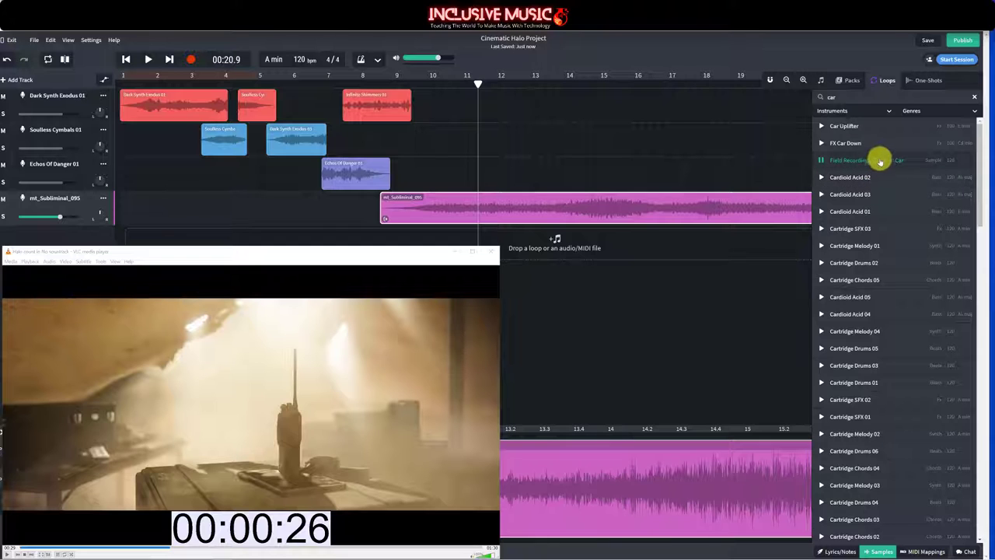
pyautogui.scroll(-10, 879, 244)
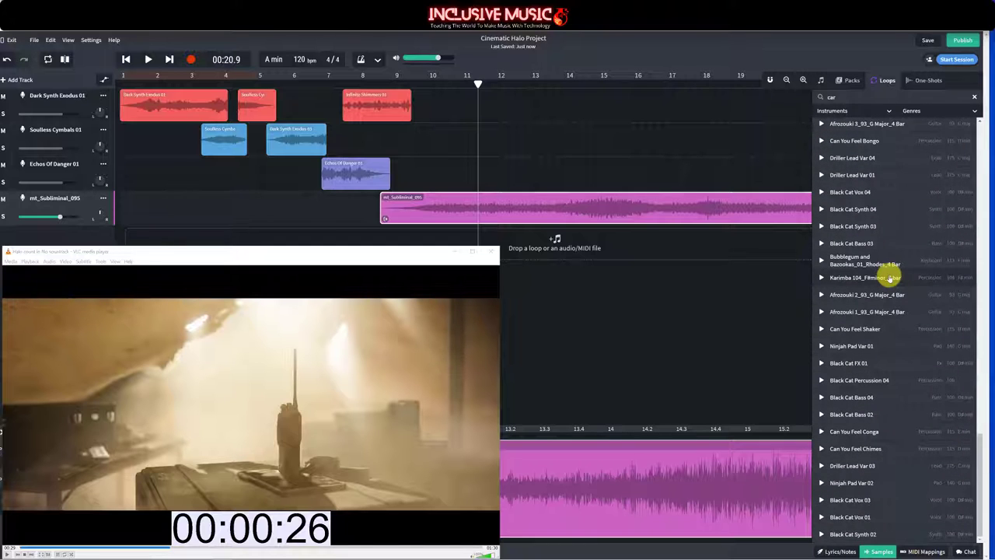
pyautogui.scroll(10, 889, 276)
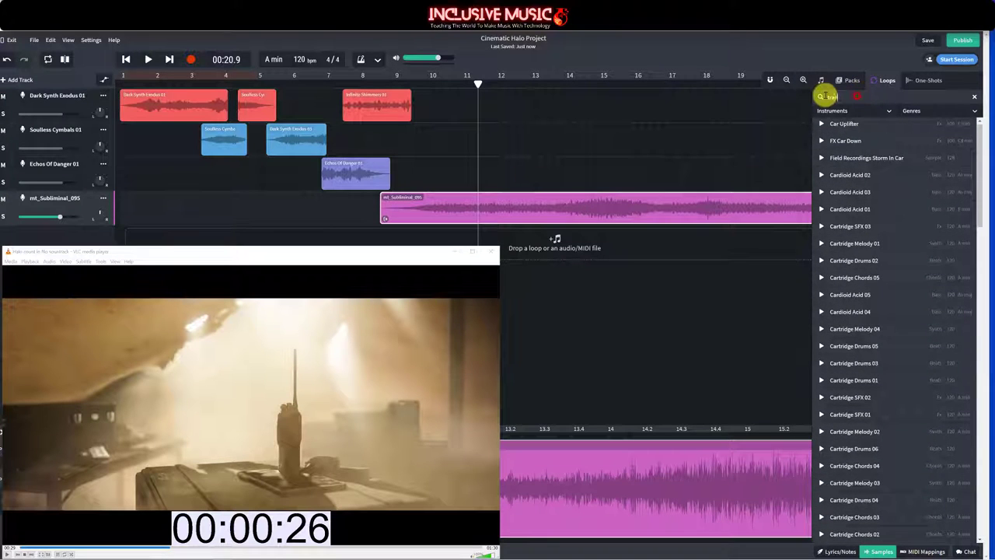
# Step: Search the loops for "transport", "desert storm" and "storm", and audition Field Recordings Storm In Car again
pyautogui.press('Return')
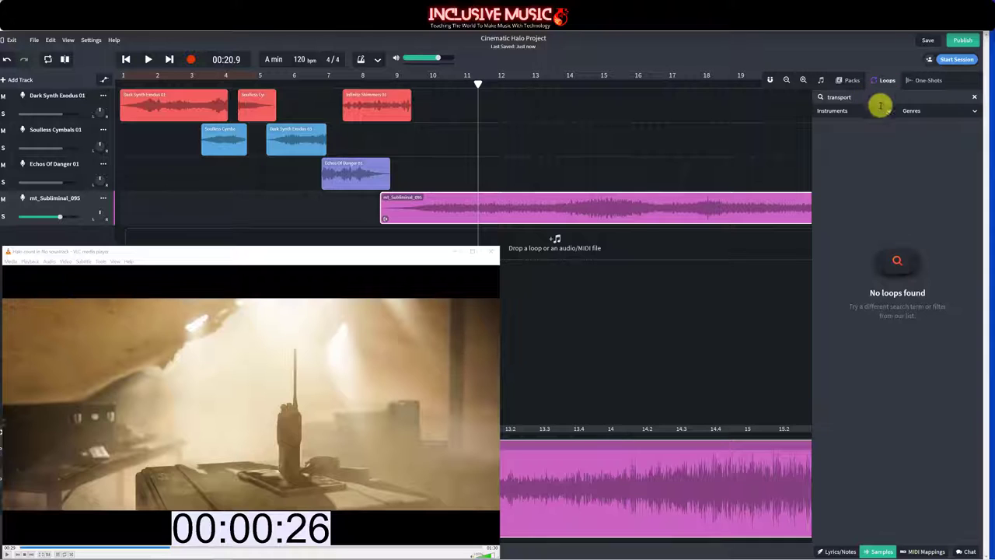
pyautogui.doubleClick(839, 97)
pyautogui.press('BackSpace')
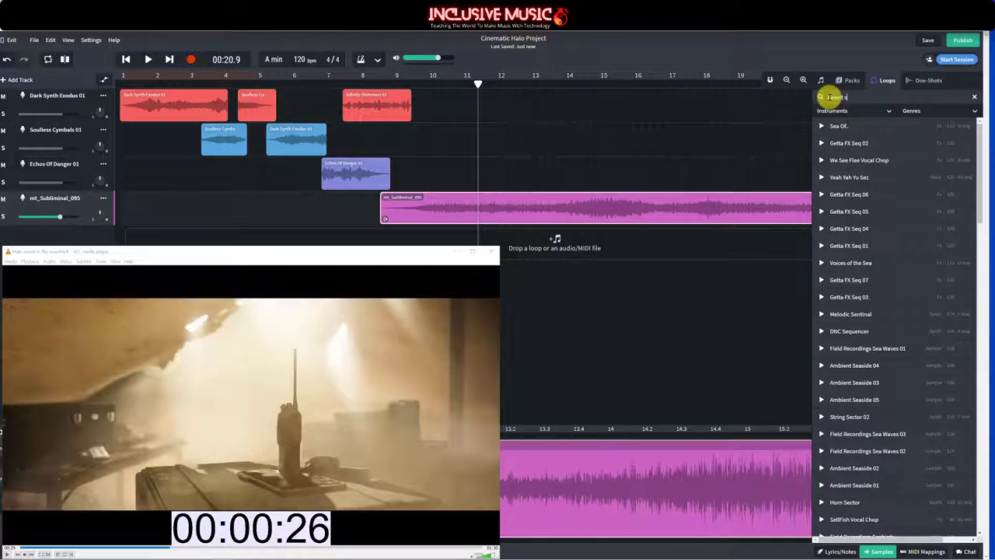
pyautogui.press('Return')
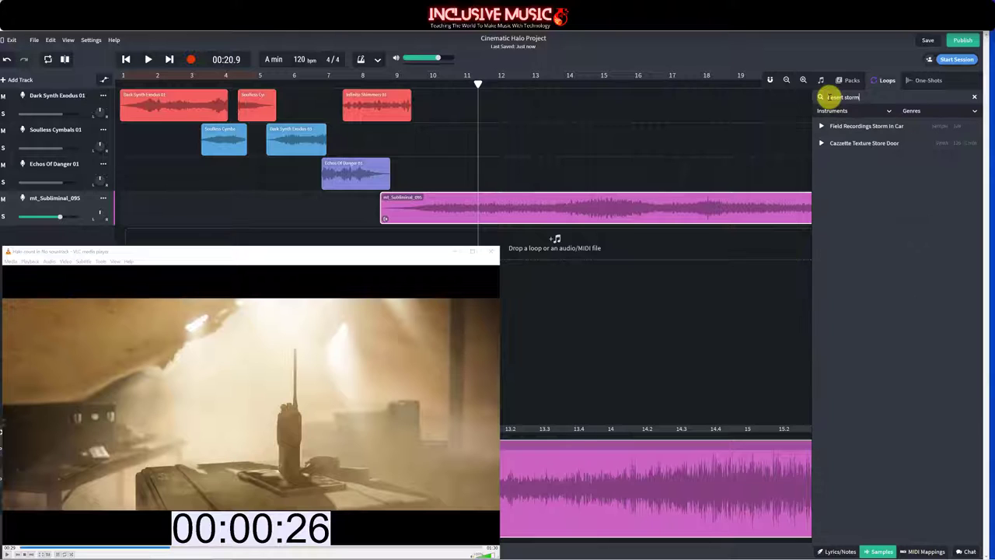
pyautogui.click(858, 127)
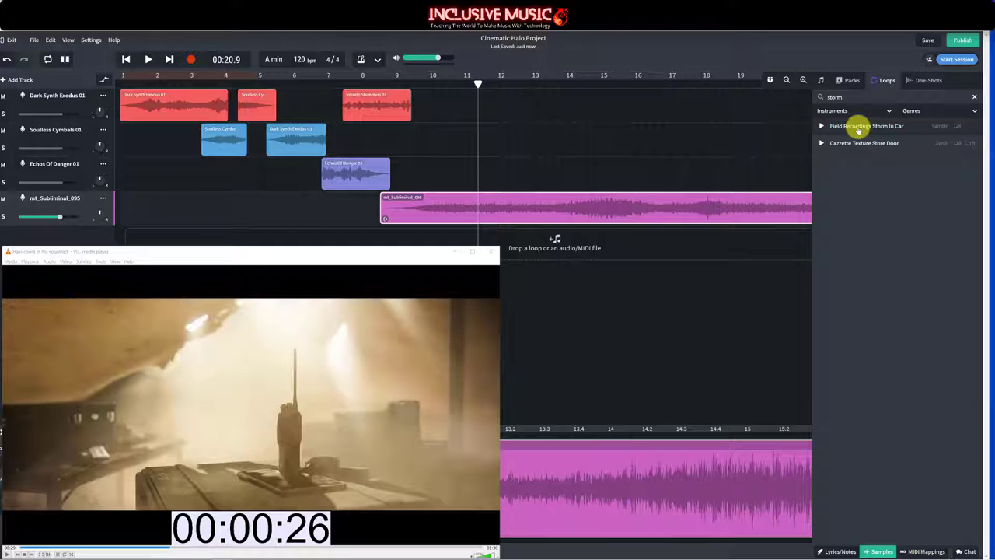
# Step: Add Field Recordings Storm In Car to the Echos Of Danger 01 track at about beat 11.2, with a short fade-in to about beat 11.3
pyautogui.moveTo(858, 130); pyautogui.dragTo(476, 178)
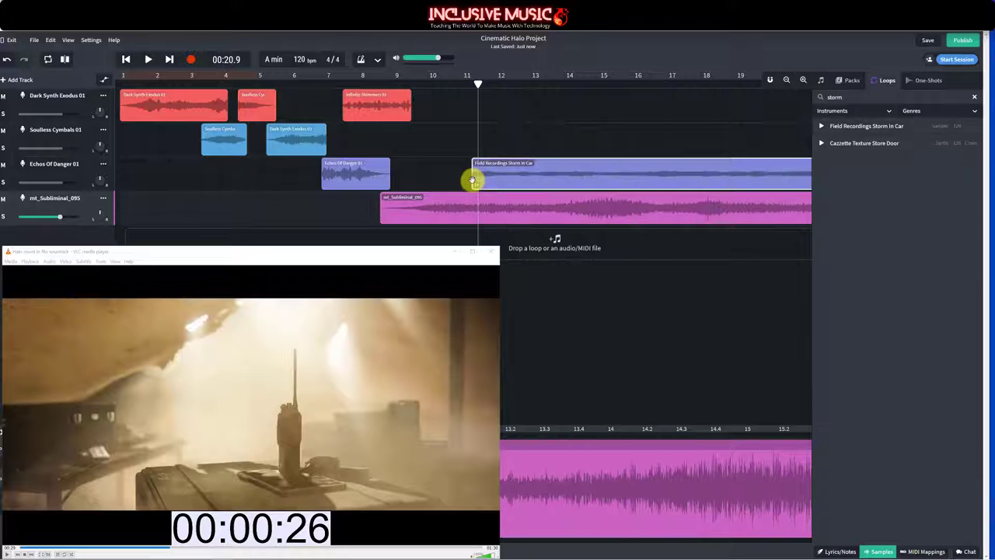
pyautogui.click(524, 172)
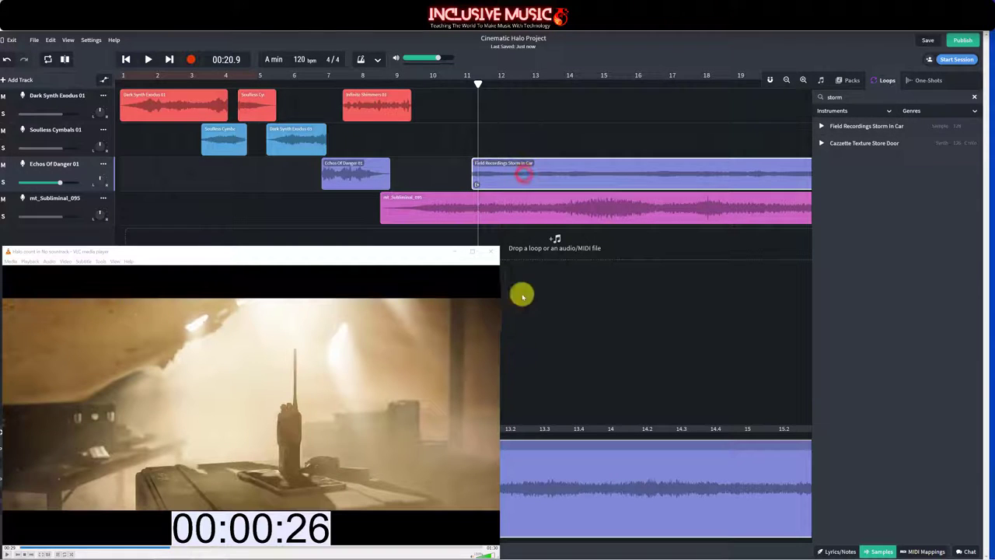
pyautogui.moveTo(236, 445); pyautogui.dragTo(275, 452)
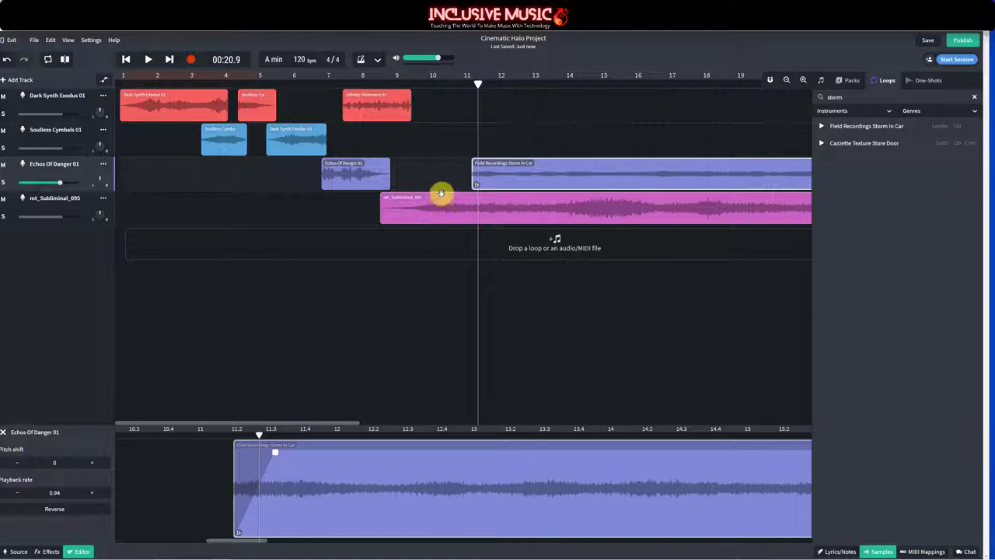
pyautogui.click(428, 81)
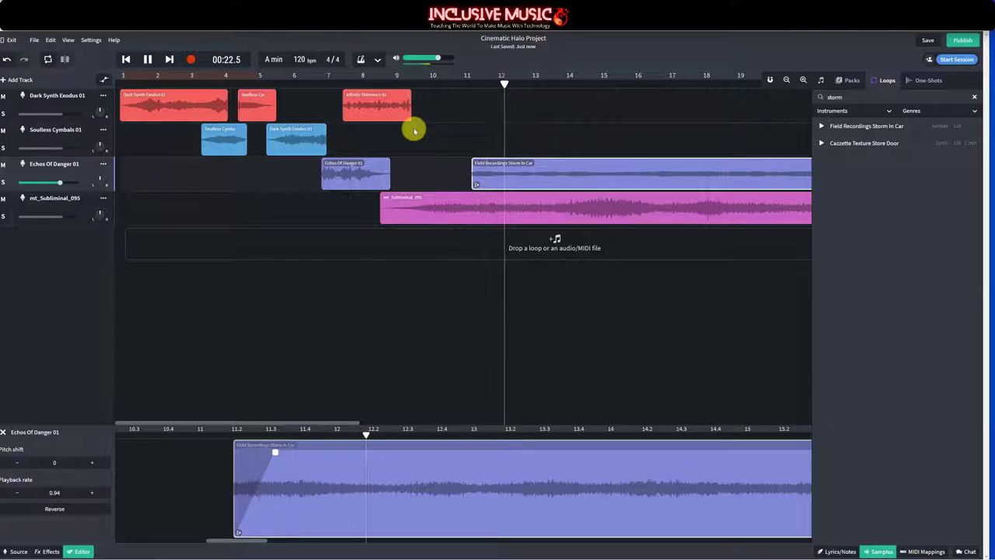
# Step: Slice the mt_Subliminal_095 region at 00:22.0 and delete the part after the cut
pyautogui.click(733, 201)
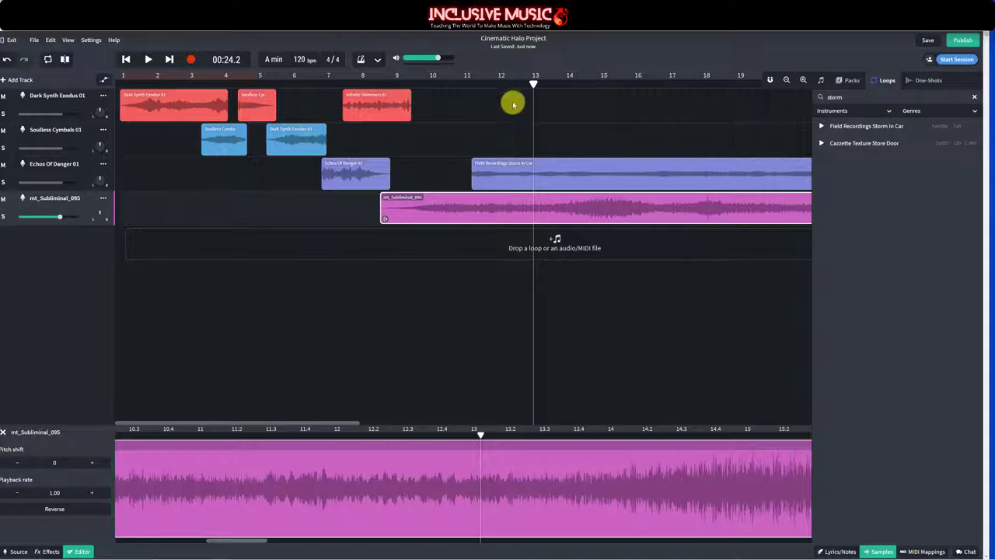
pyautogui.click(496, 79)
pyautogui.rightClick(489, 208)
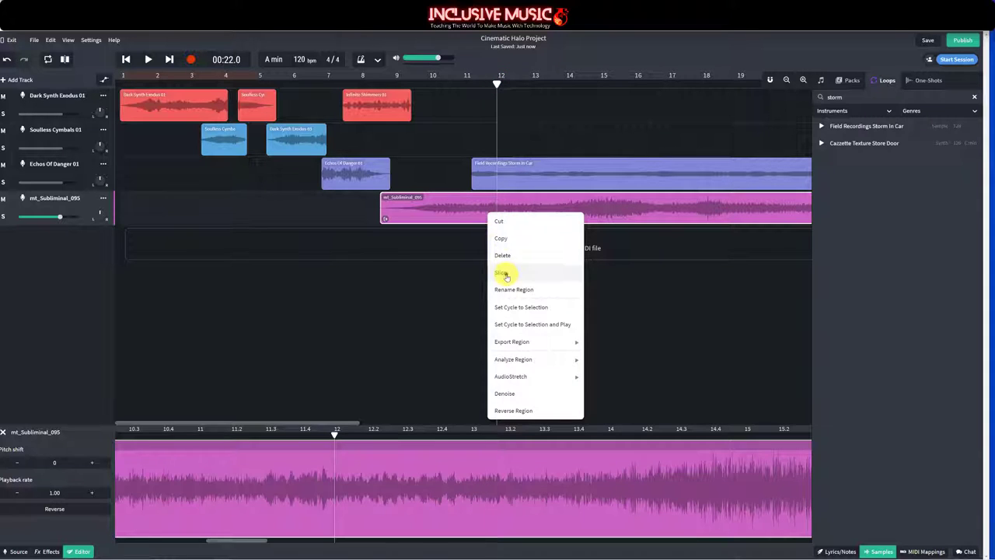
pyautogui.click(506, 271)
pyautogui.click(519, 209)
pyautogui.press('Delete')
# Step: Fade out the trimmed mt_Subliminal_095 region from about bar 11 to its end, checking the transition in playback
pyautogui.click(475, 203)
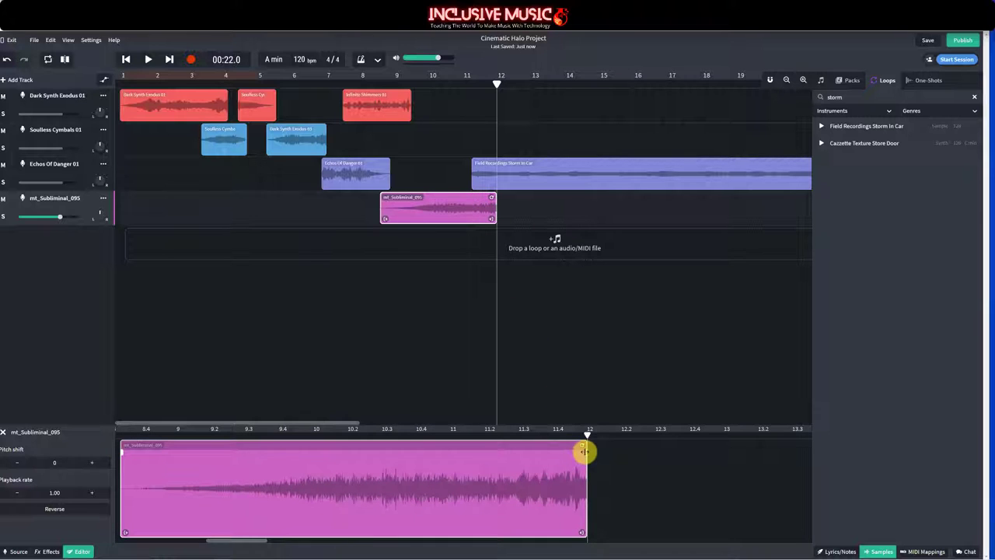
pyautogui.moveTo(584, 451); pyautogui.dragTo(515, 452)
pyautogui.click(459, 80)
pyautogui.press('space')
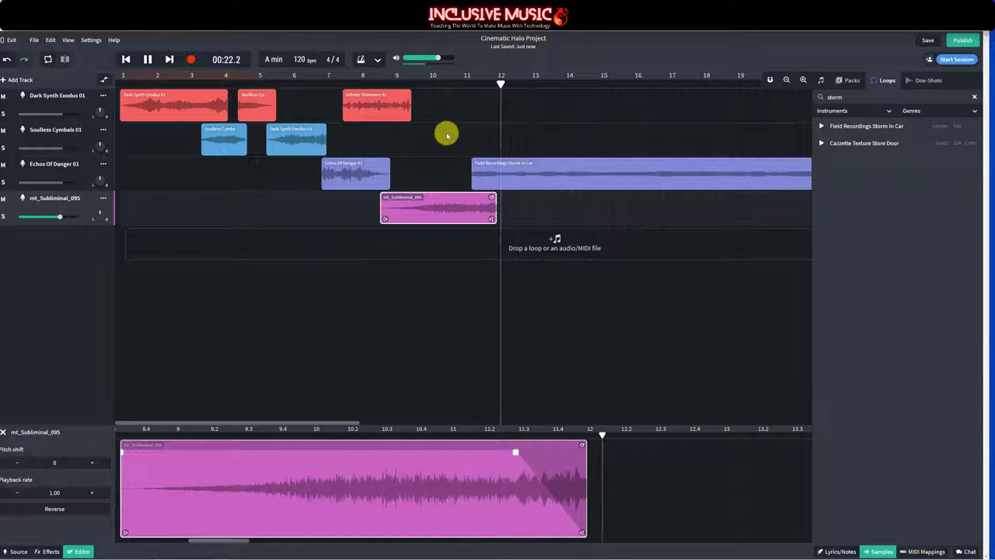
pyautogui.press('space')
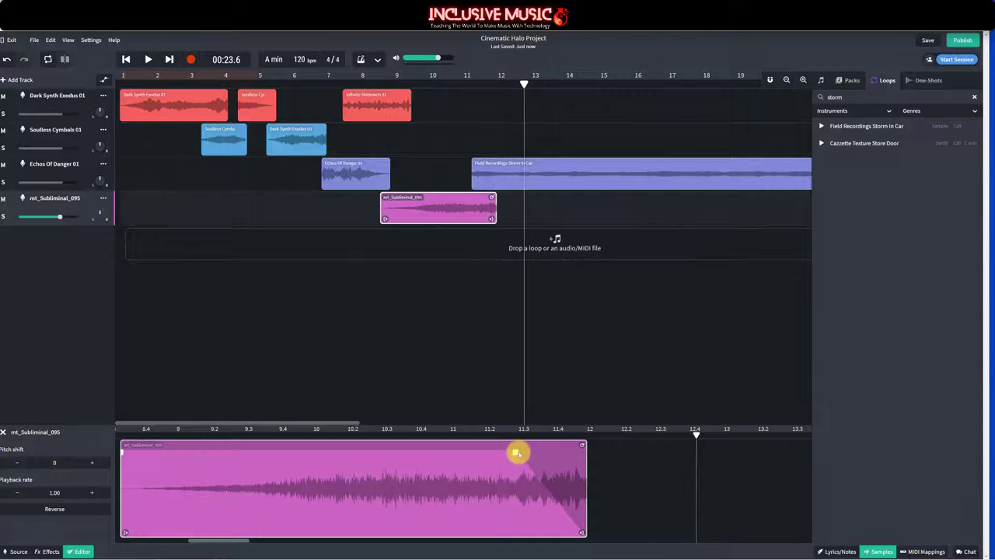
pyautogui.moveTo(514, 452); pyautogui.dragTo(460, 451)
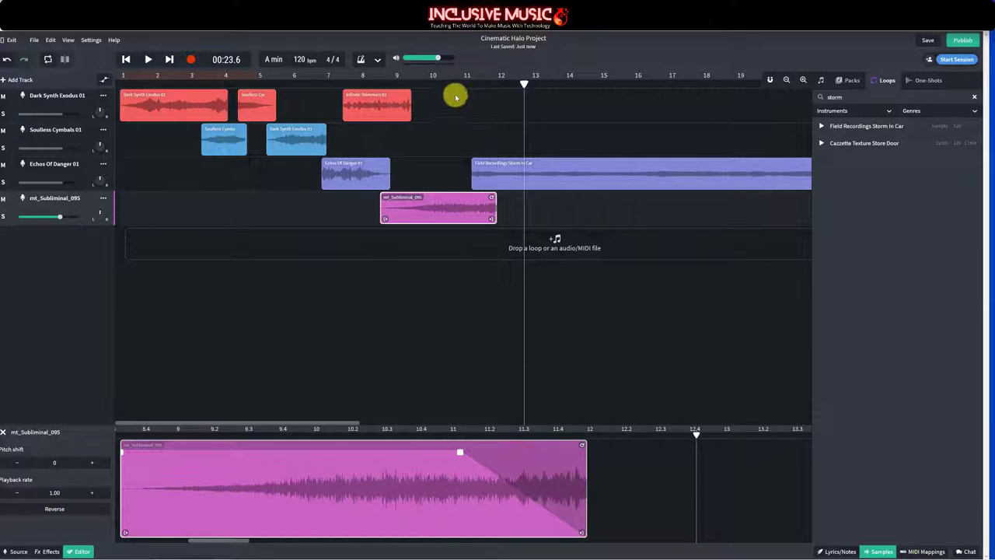
pyautogui.click(456, 94)
pyautogui.press('space')
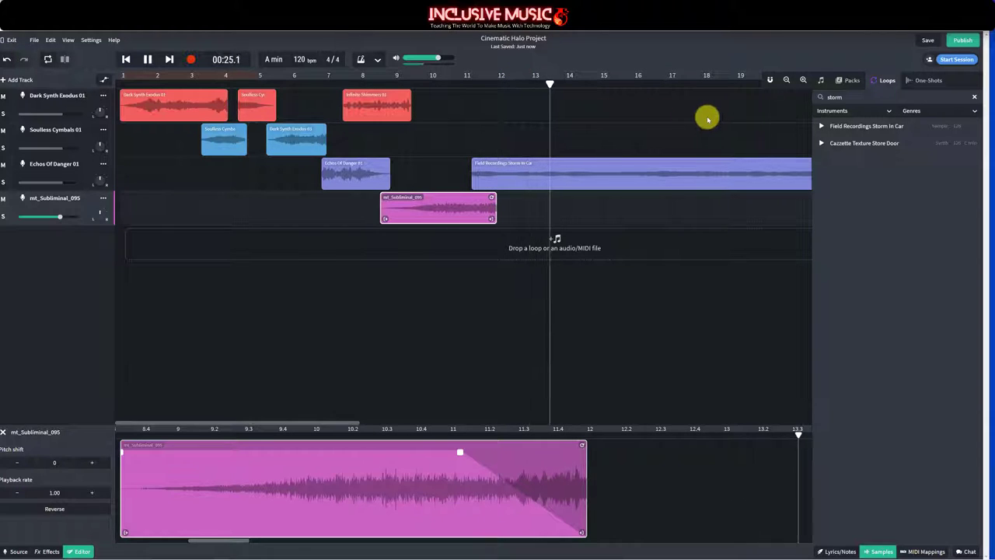
pyautogui.press('space')
# Step: Clear the loop search, filter the sample packs by the Intense character and open the Atmospheric Textures pack
pyautogui.click(974, 96)
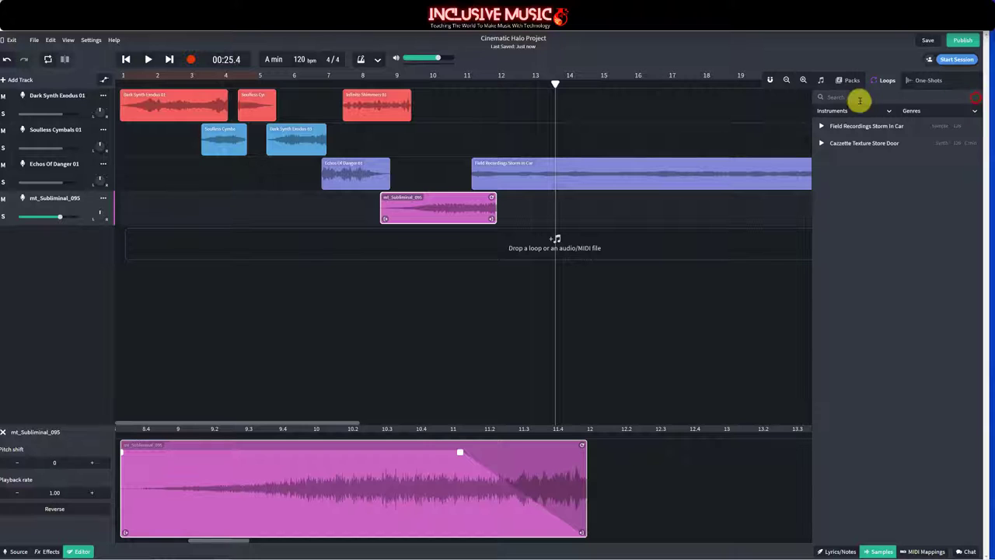
pyautogui.click(822, 82)
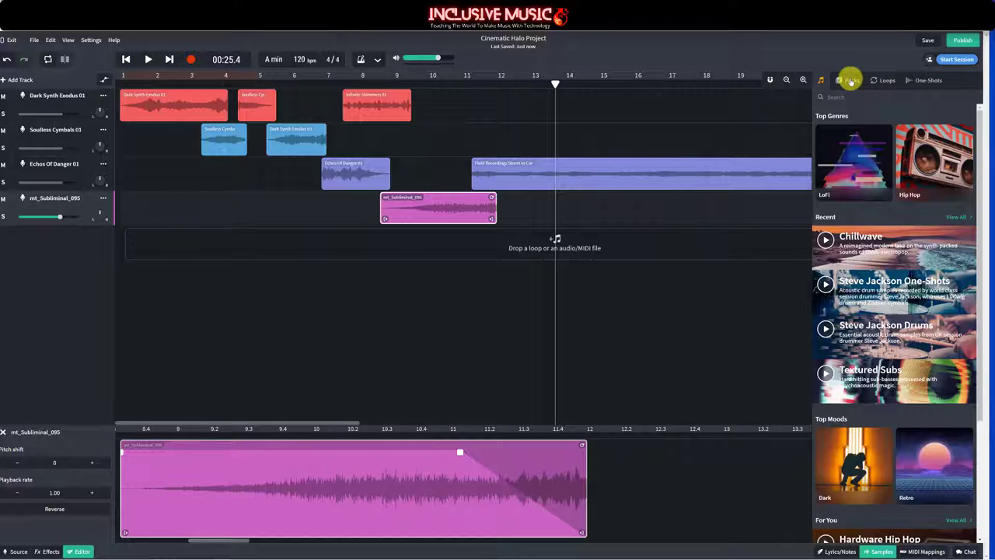
pyautogui.click(852, 81)
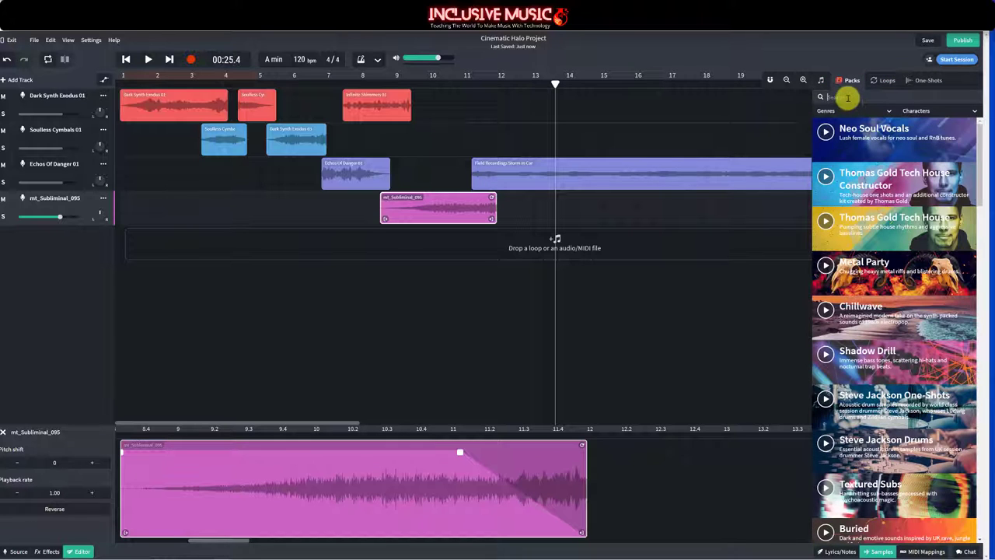
pyautogui.click(915, 110)
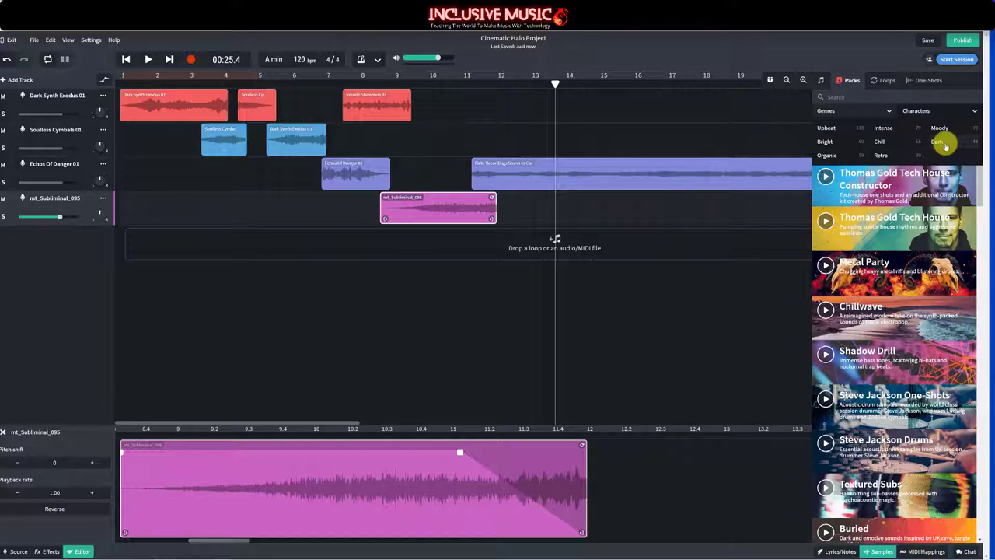
pyautogui.click(884, 127)
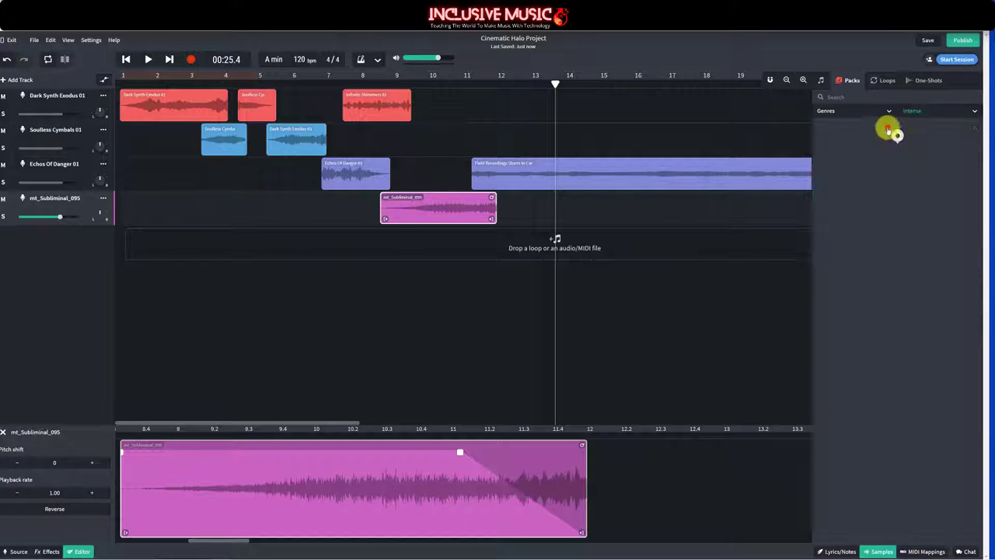
pyautogui.scroll(-8, 908, 309)
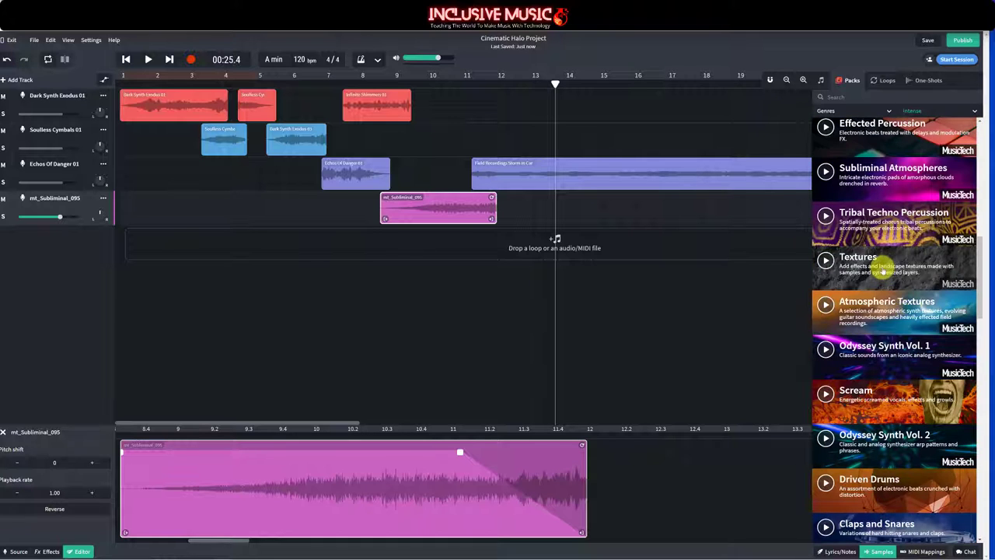
pyautogui.click(894, 309)
# Step: Audition Atmospheric Textures samples including Thin Air, and add Synth Textures The Fly on a new track at about beat 11.2
pyautogui.click(872, 201)
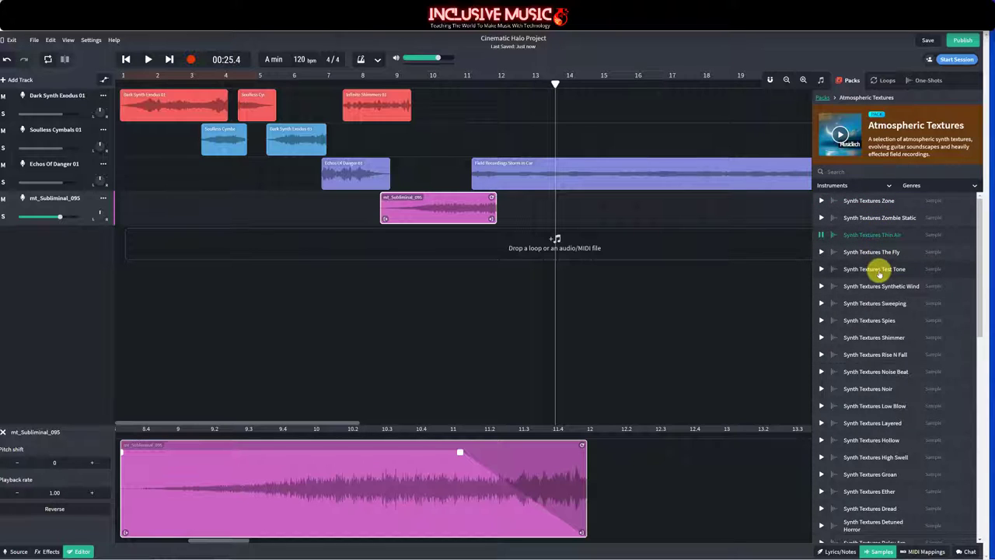
pyautogui.click(881, 251)
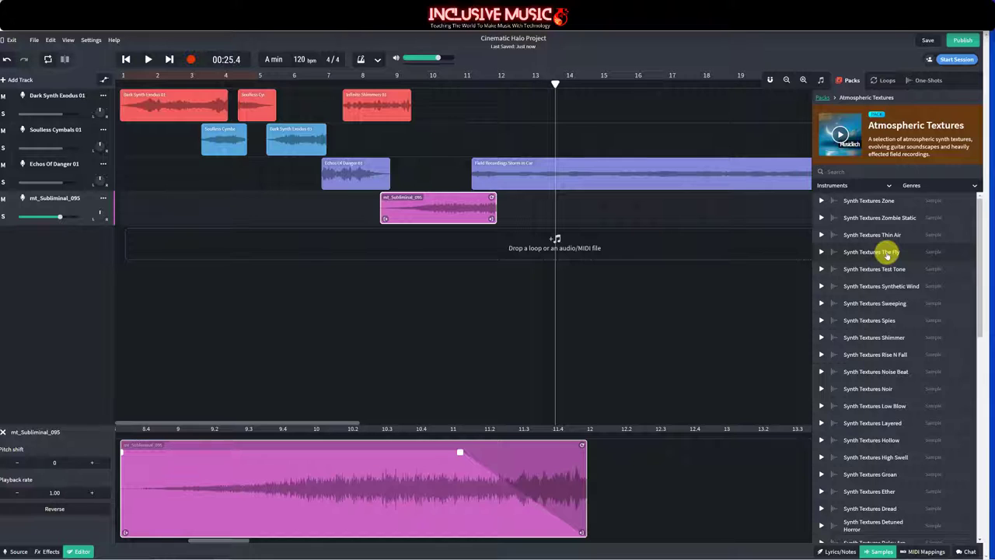
pyautogui.moveTo(886, 254); pyautogui.dragTo(483, 241)
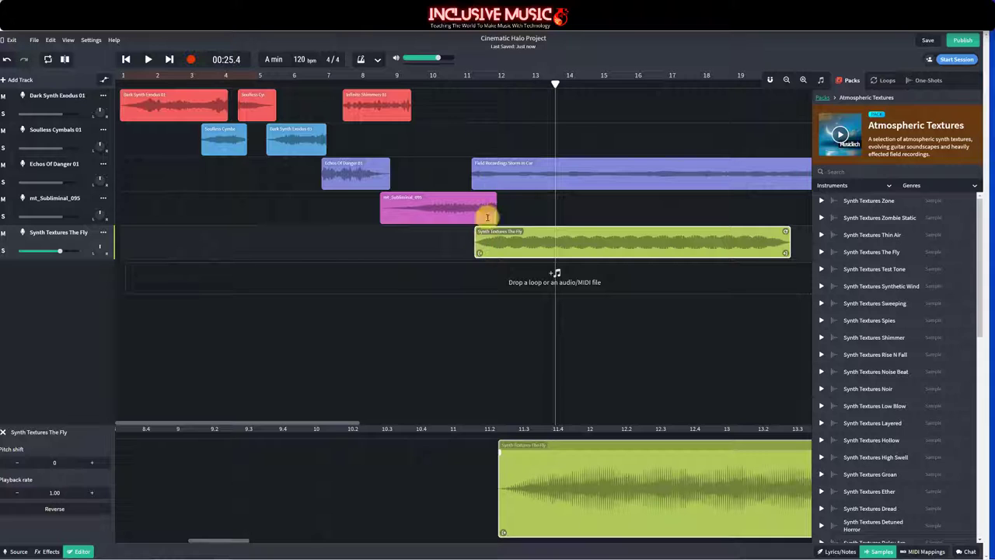
# Step: Play the project from about bar 10 to check Synth Textures The Fly with the storm recording
pyautogui.click(467, 83)
pyautogui.click(431, 82)
pyautogui.press('space')
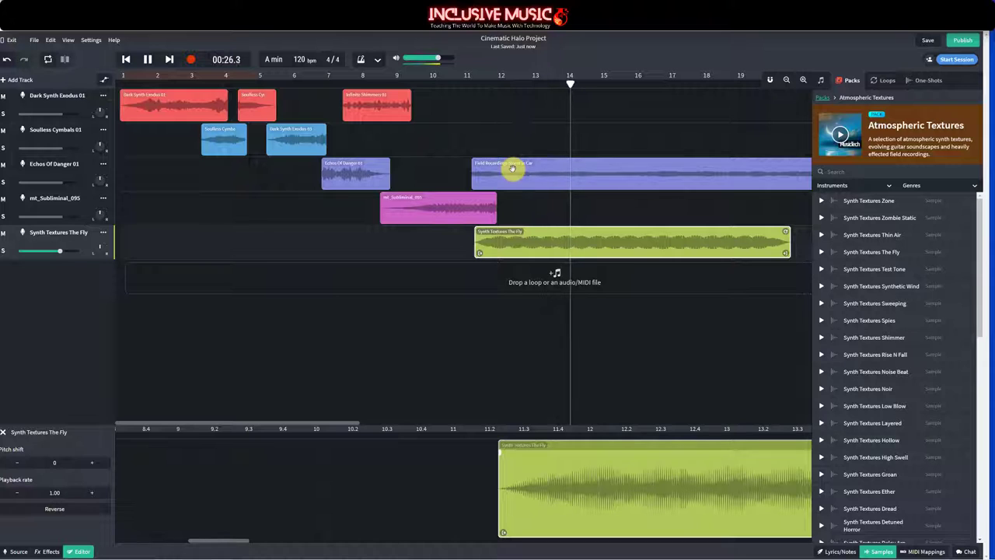
pyautogui.press('space')
# Step: Switch to VLC media player, restart the Halo clip below the tracks, and play the project from 00:00.0 alongside it
pyautogui.hotkey('alt', 'Tab')
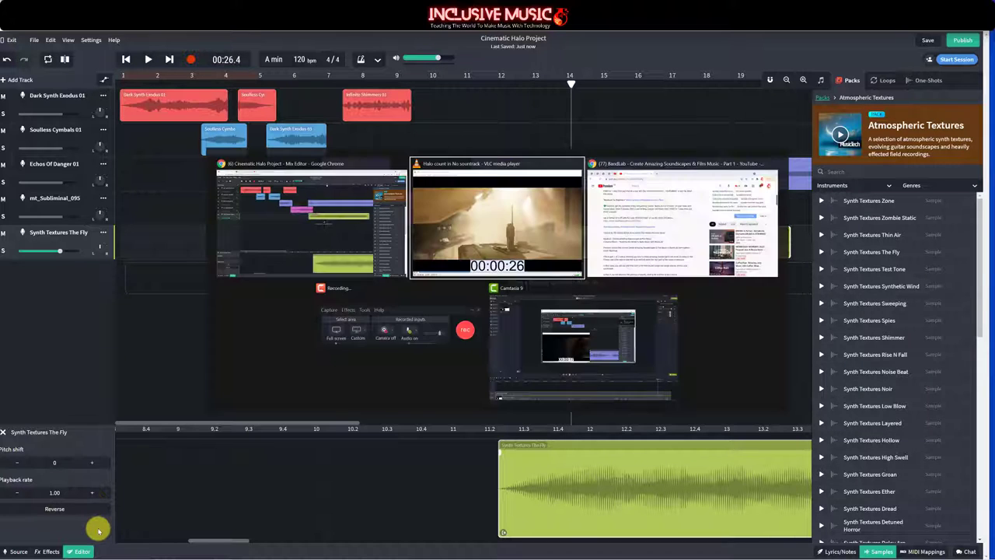
pyautogui.click(431, 244)
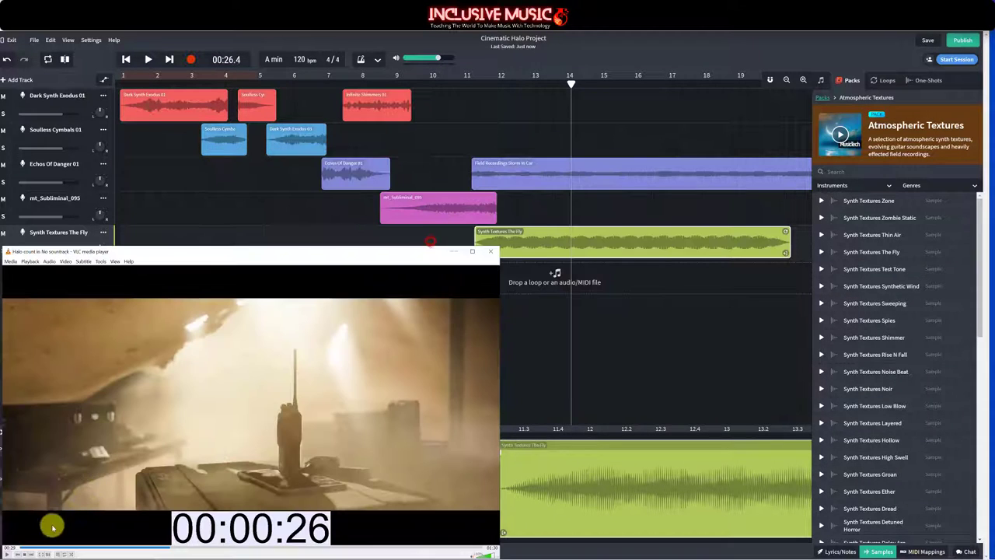
pyautogui.click(24, 554)
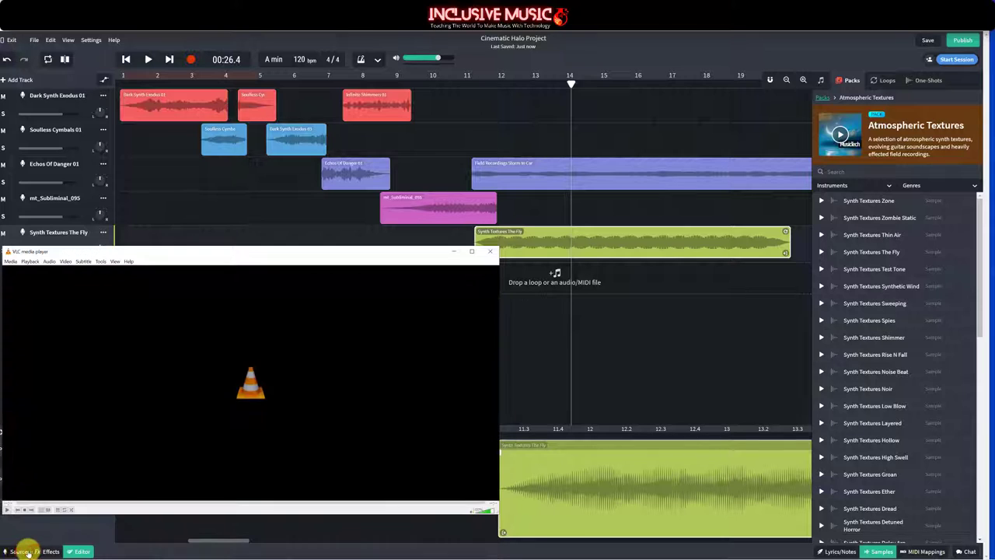
pyautogui.moveTo(132, 253); pyautogui.dragTo(130, 294)
pyautogui.click(126, 59)
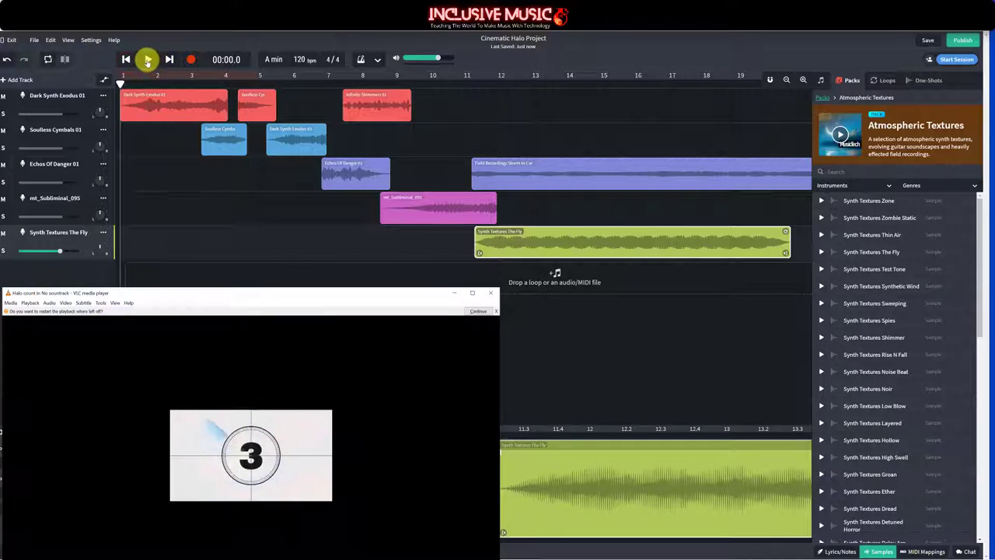
pyautogui.click(146, 60)
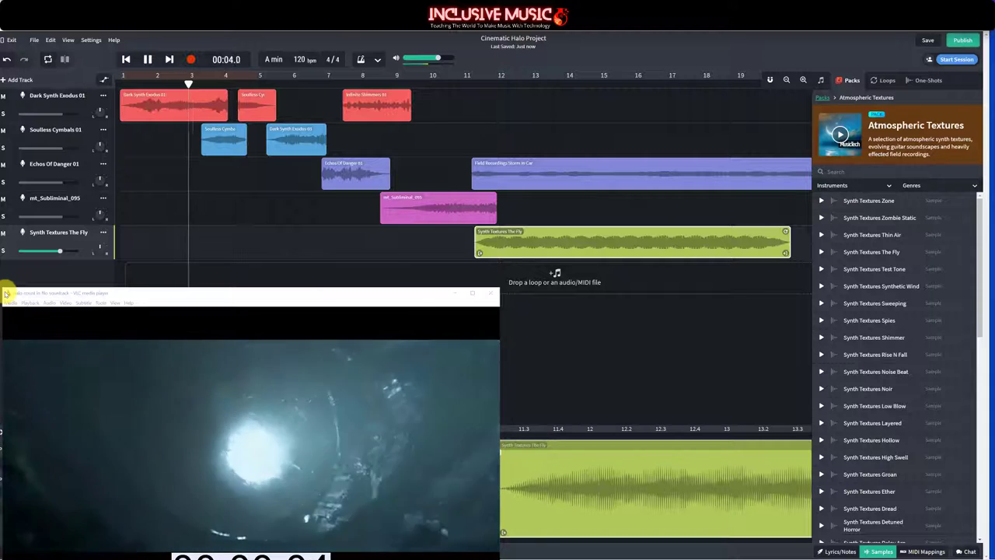
# Step: Play the project alongside the Halo clip to 00:30.0, pause it, and cue the video at its 00:00:25 frame
pyautogui.moveTo(141, 295); pyautogui.dragTo(138, 264)
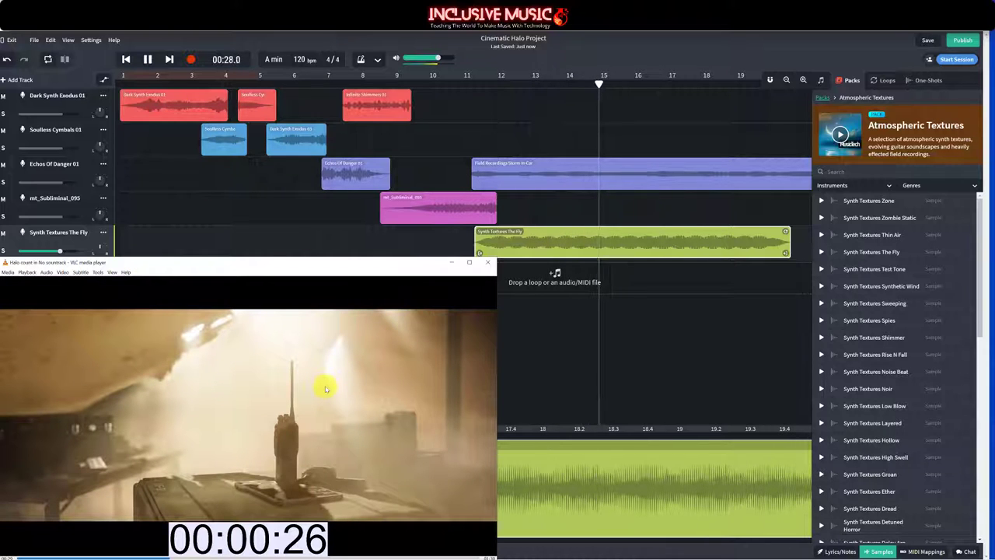
pyautogui.click(148, 65)
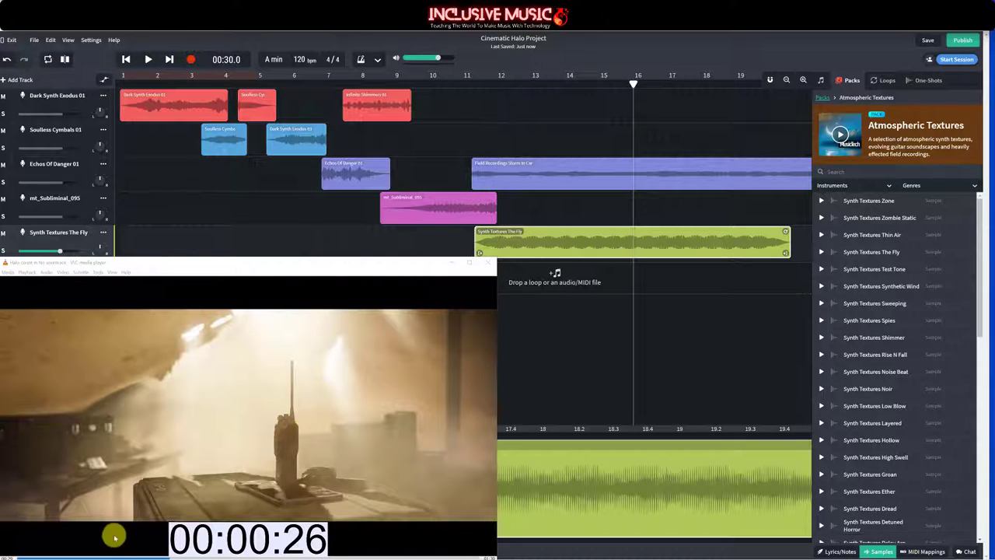
pyautogui.moveTo(152, 263); pyautogui.dragTo(152, 252)
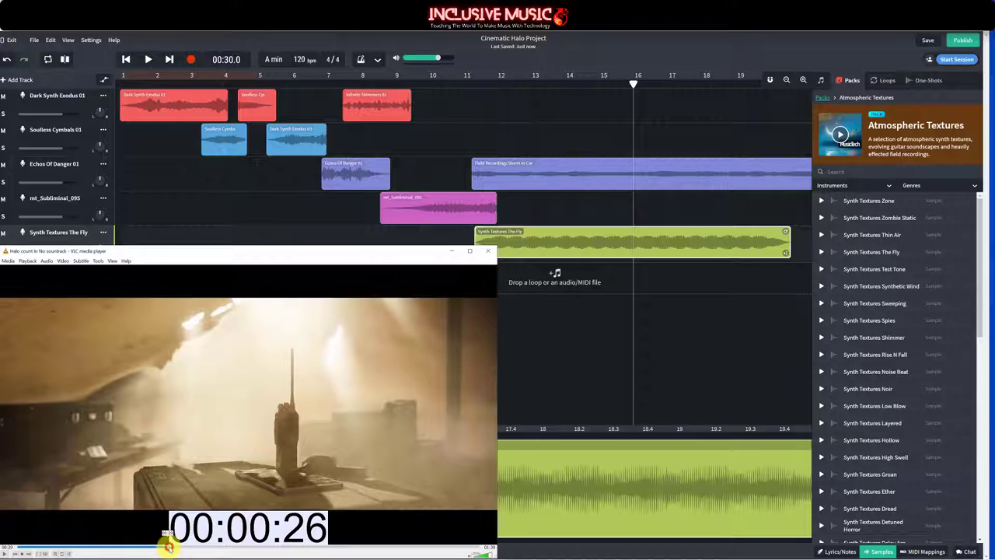
pyautogui.moveTo(168, 547); pyautogui.dragTo(161, 548)
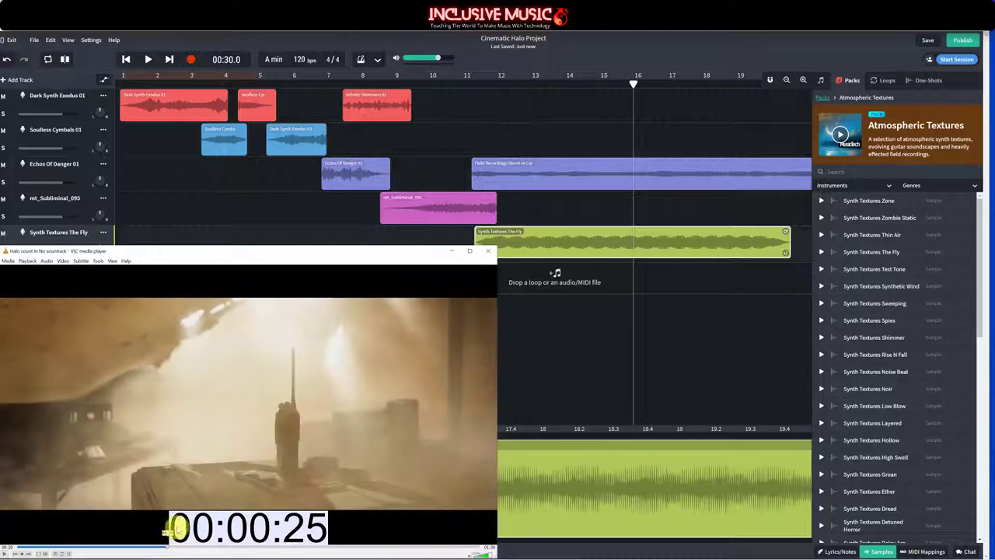
# Step: Split the Field Recordings Storm In Car clip at 00:26.2 and delete the part after the split
pyautogui.moveTo(634, 83); pyautogui.dragTo(567, 84)
pyautogui.click(560, 171)
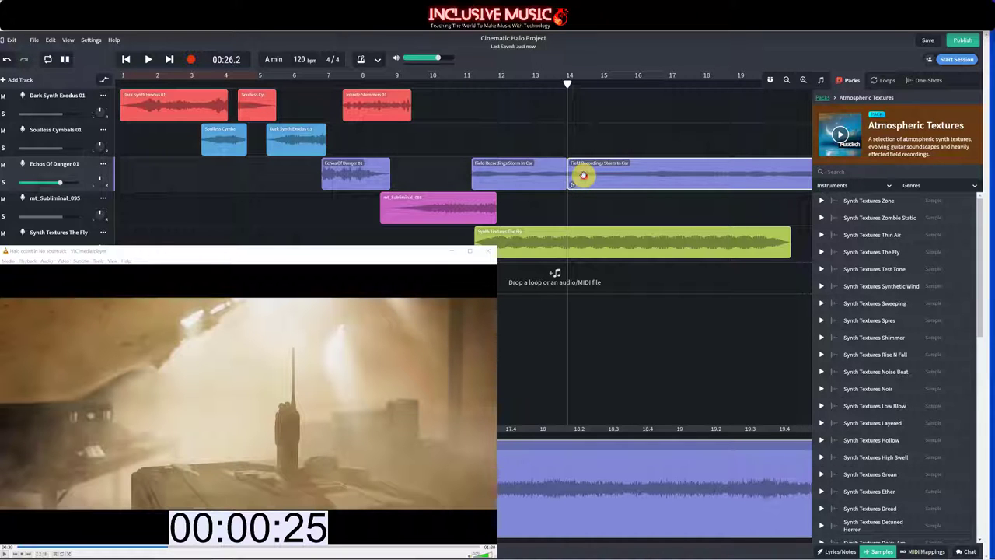
pyautogui.press('Delete')
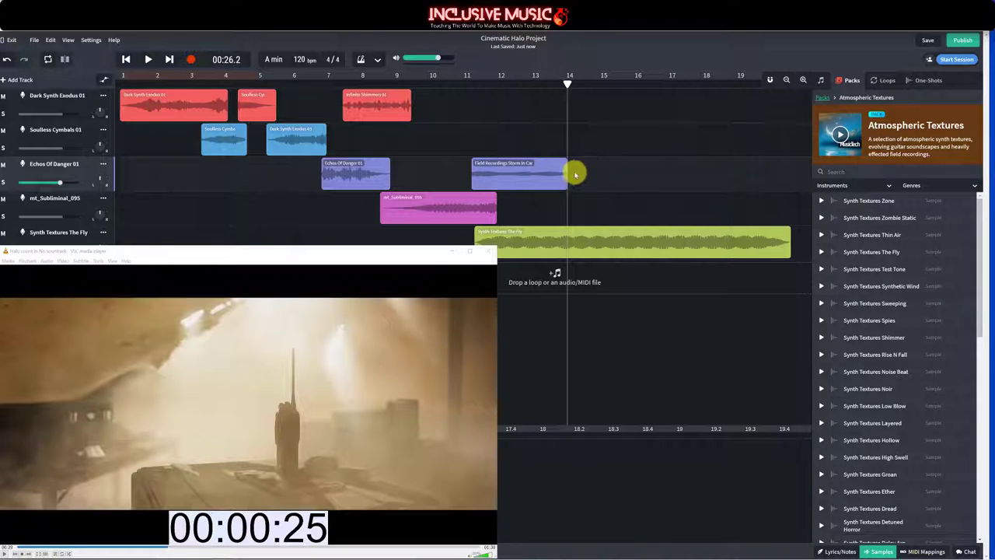
# Step: Minimise the video window and fade out the end of the storm recording from just before beat 13.4
pyautogui.click(559, 168)
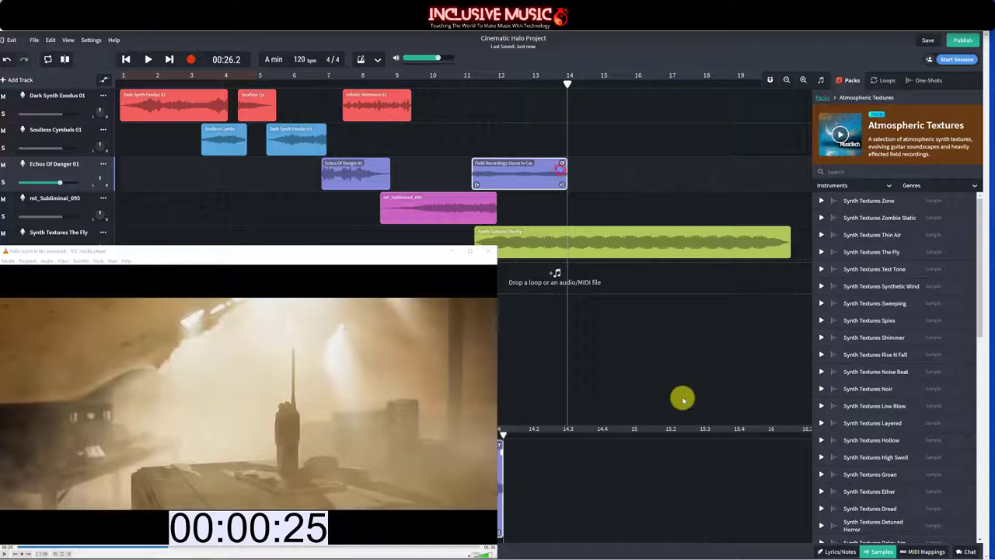
pyautogui.click(453, 251)
pyautogui.click(503, 434)
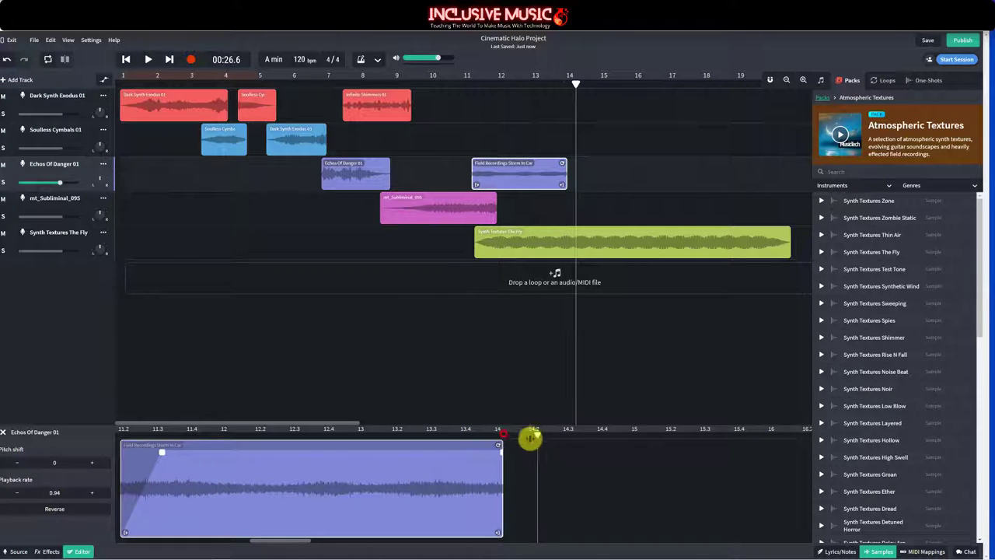
pyautogui.moveTo(498, 451); pyautogui.dragTo(453, 452)
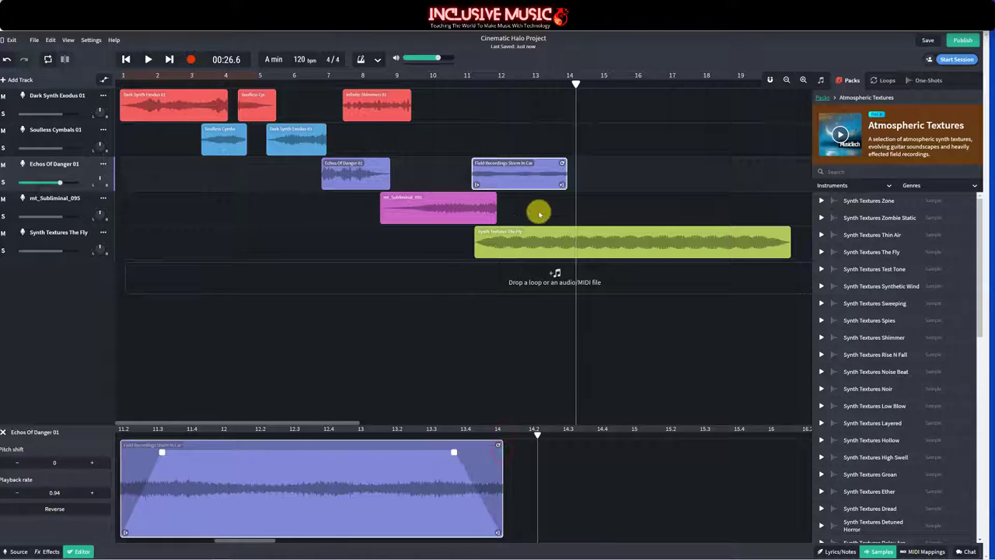
# Step: Play the project from about beat 11.1 to check the storm recording's fade-out
pyautogui.click(467, 86)
pyautogui.press('space')
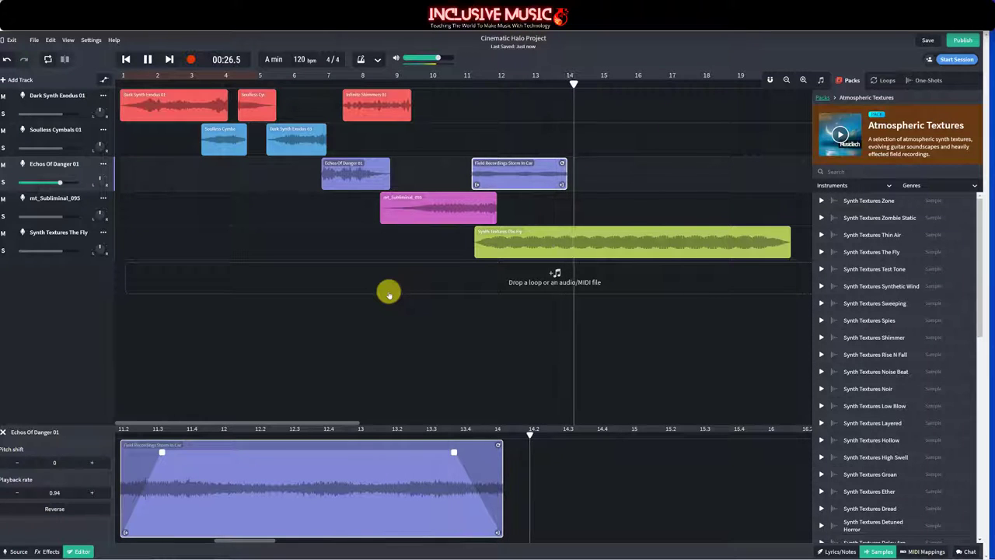
pyautogui.press('space')
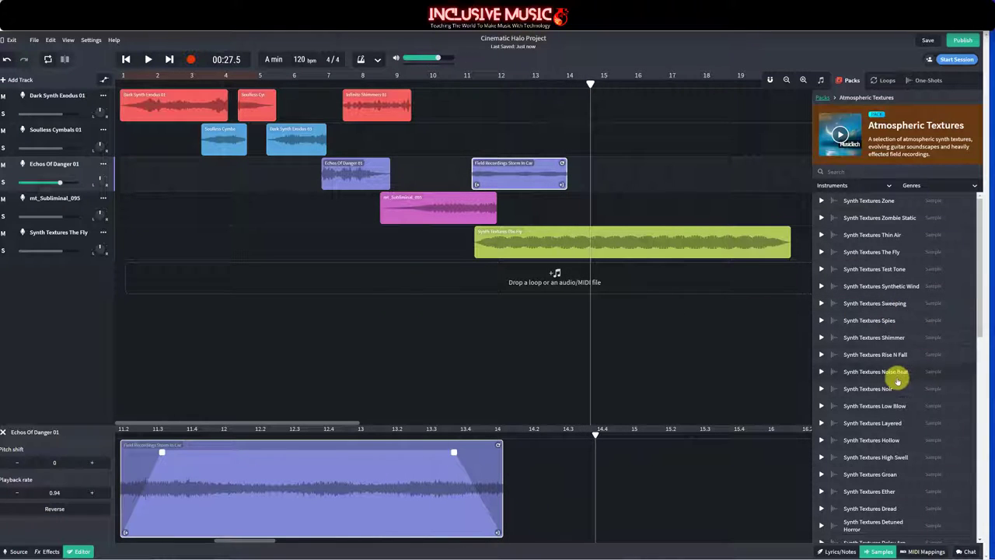
# Step: Bring back the VLC video window and audition Atmospheric Textures samples including Layered, Groan, Alien Broadcast and 80s SciFi
pyautogui.hotkey('alt', 'Tab')
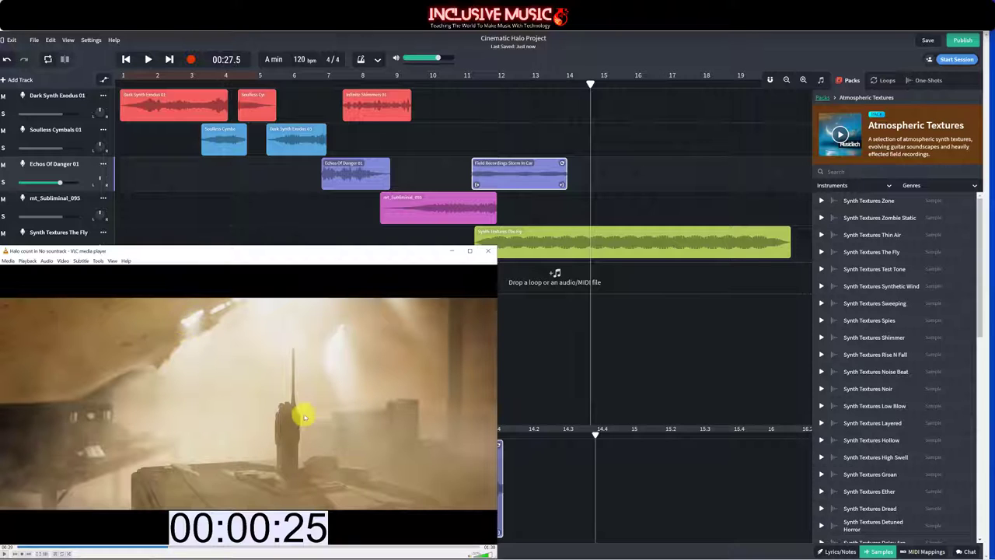
pyautogui.click(875, 373)
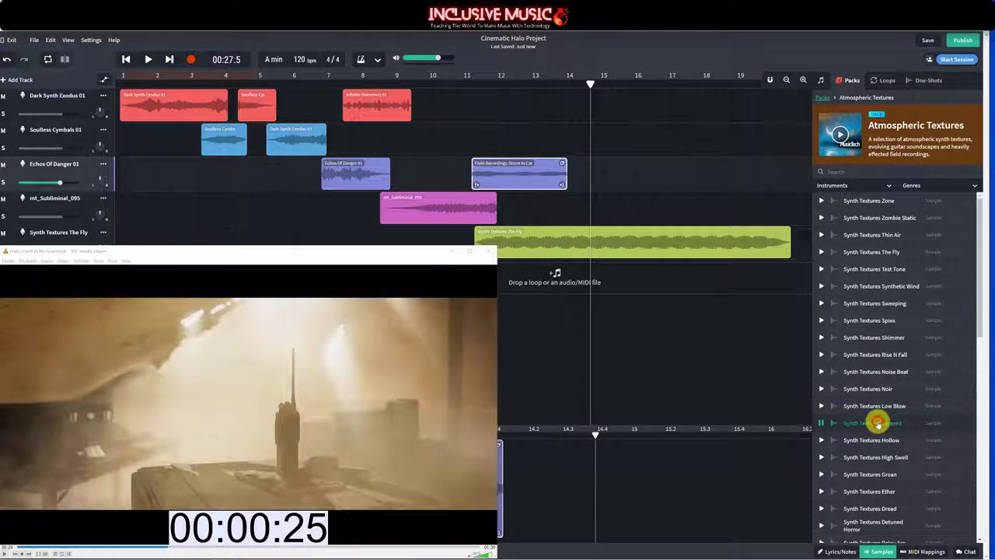
pyautogui.click(880, 442)
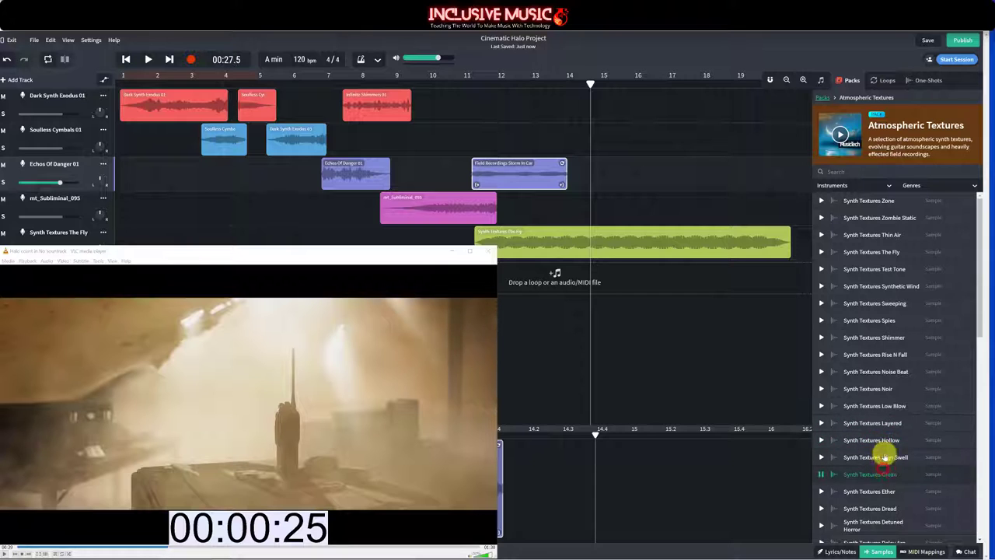
pyautogui.scroll(-4, 882, 439)
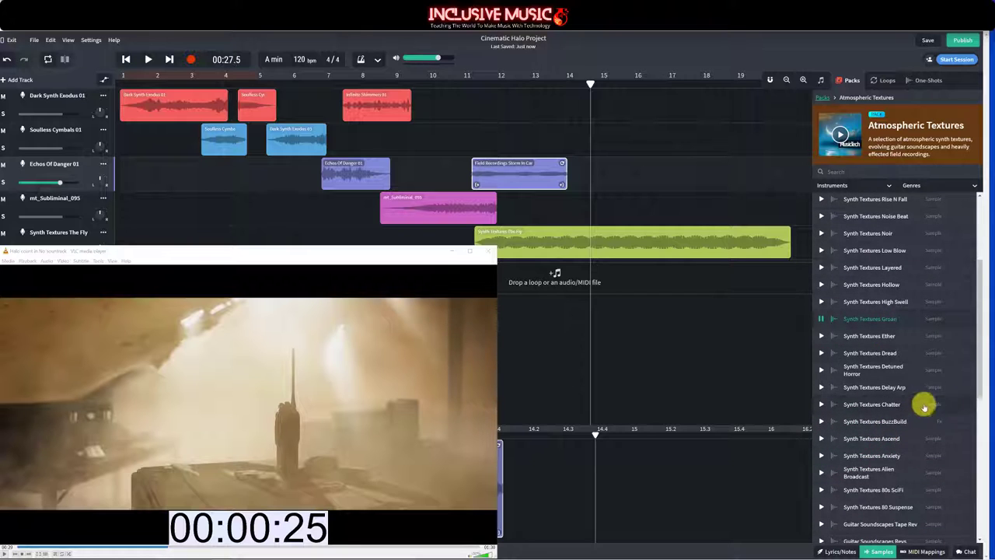
pyautogui.click(910, 365)
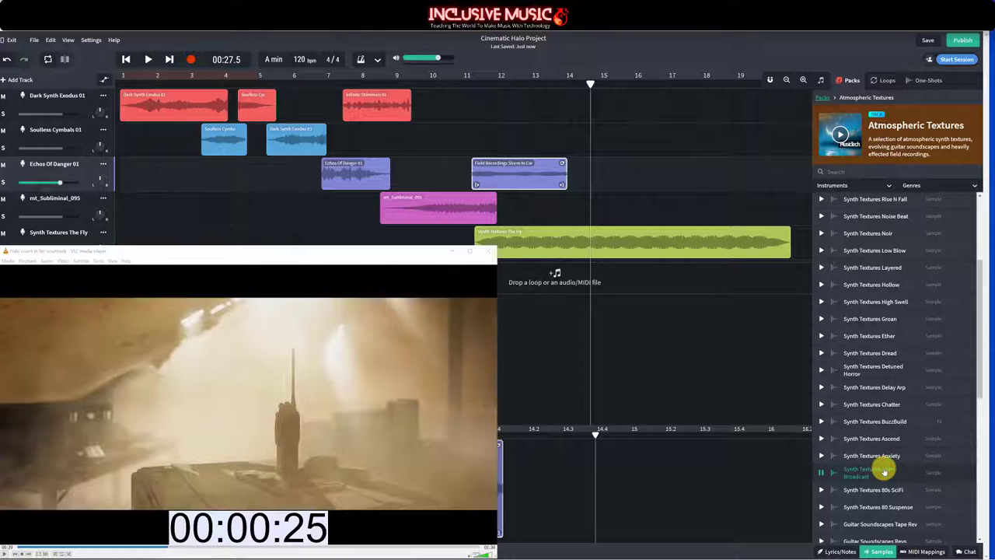
pyautogui.scroll(-2, 886, 466)
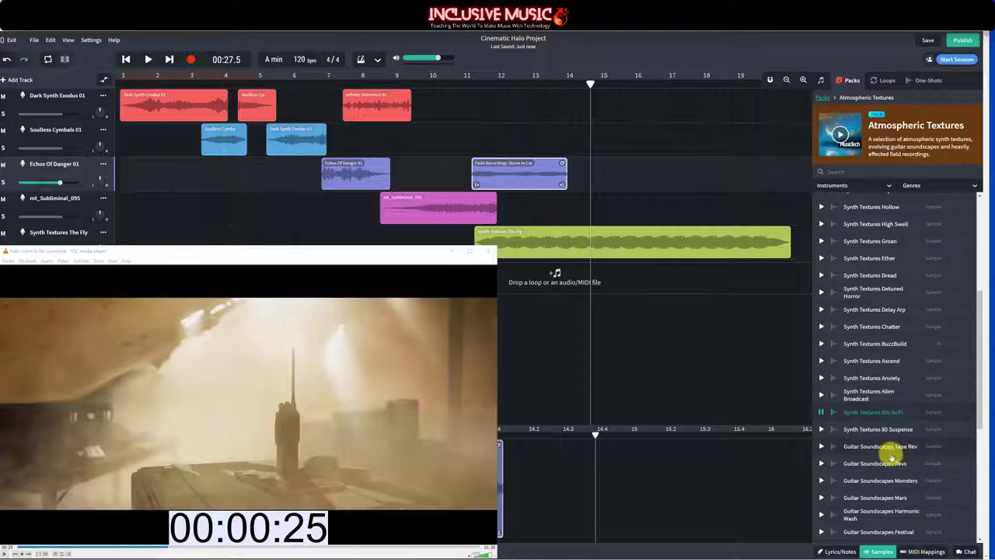
# Step: Add Synth Textures Detuned Horror to the Soulless Cymbals 01 track, starting at about beat 13.2
pyautogui.click(876, 289)
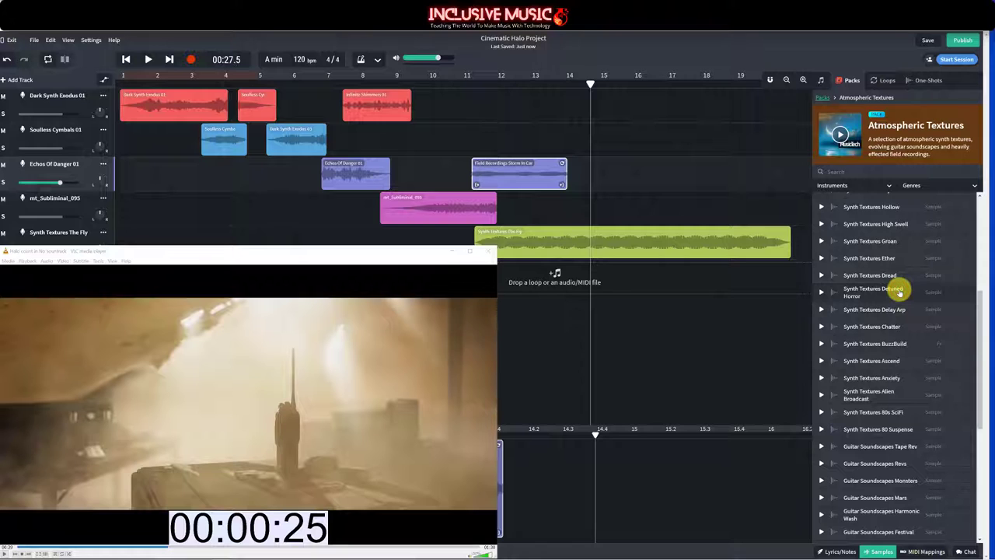
pyautogui.moveTo(899, 291); pyautogui.dragTo(532, 132)
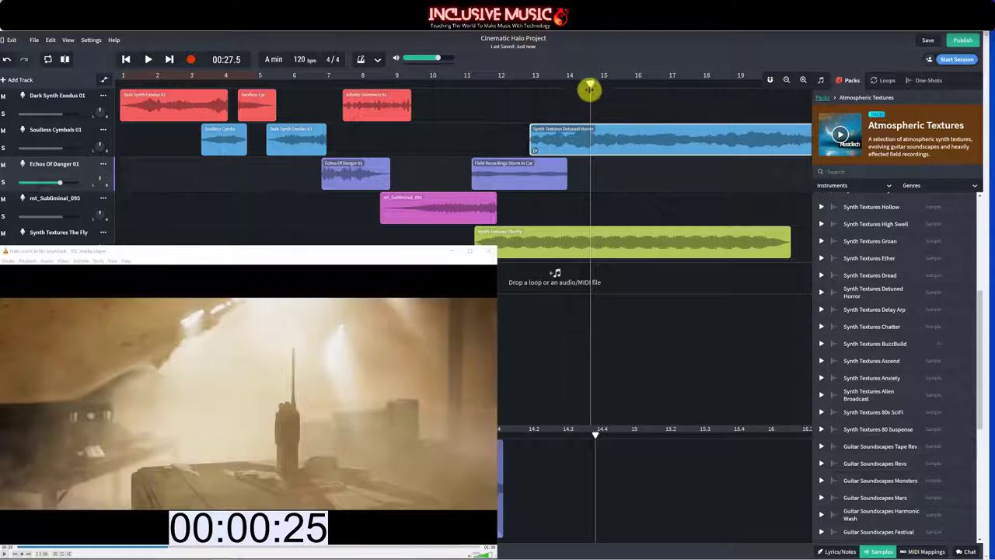
pyautogui.moveTo(590, 81); pyautogui.dragTo(548, 88)
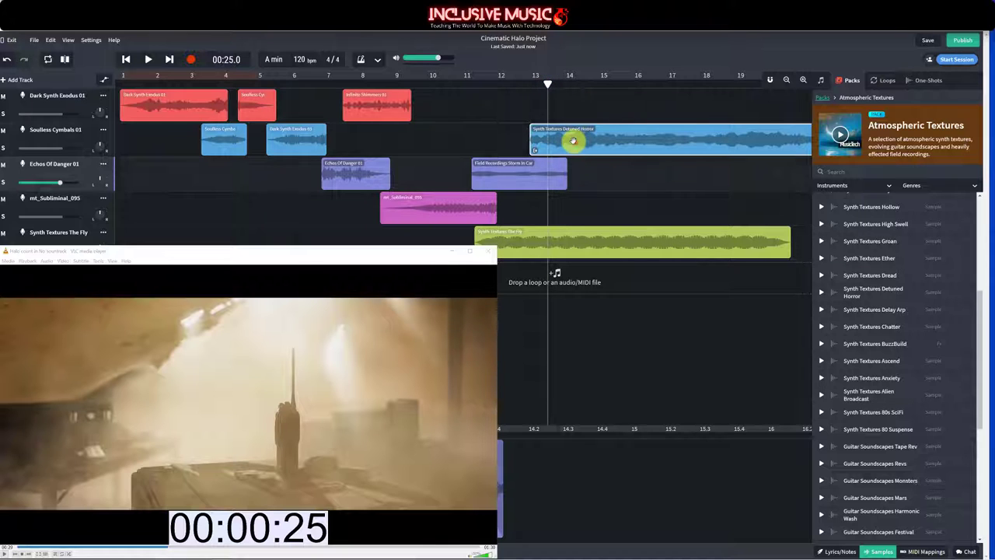
pyautogui.moveTo(573, 140); pyautogui.dragTo(582, 139)
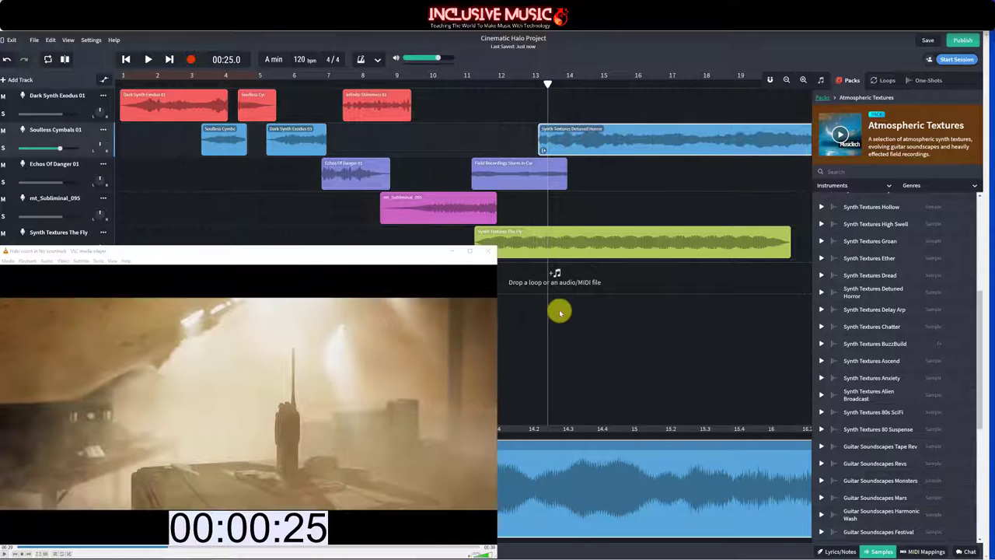
# Step: Play the project from just before bar 11 to check Synth Textures Detuned Horror against the other layers
pyautogui.click(458, 82)
pyautogui.press('space')
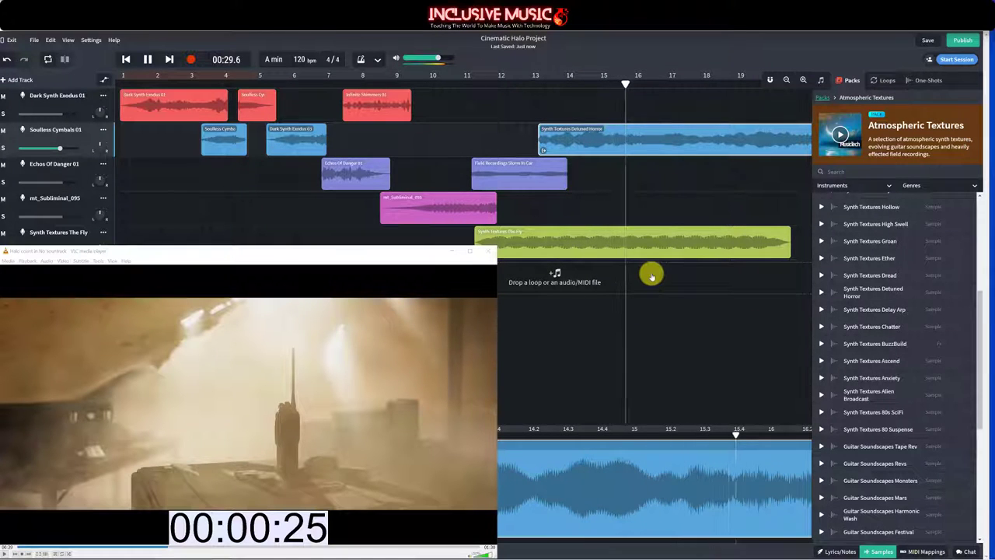
pyautogui.press('space')
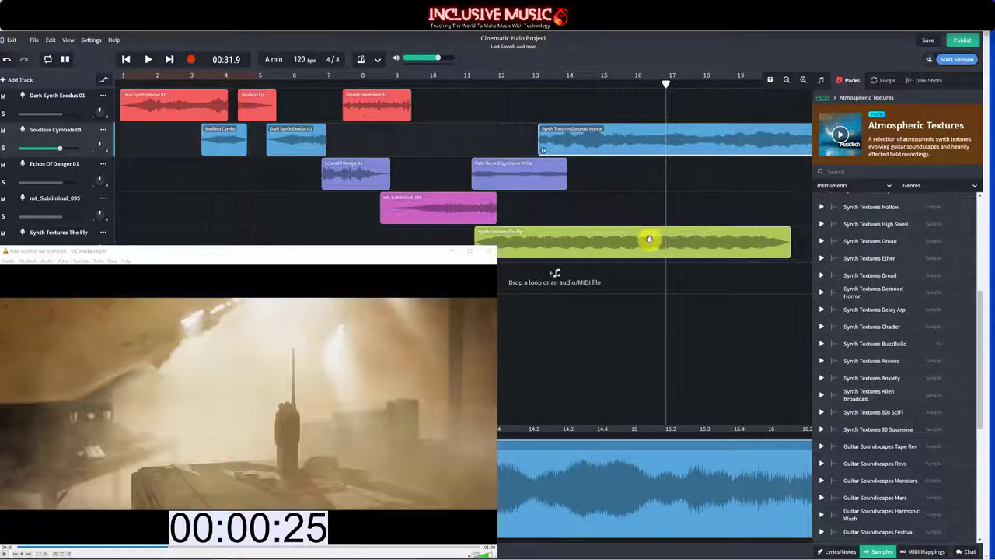
# Step: Shorten Synth Textures The Fly to end at about beat 14.4 and fade it out from about bar 14
pyautogui.click(649, 238)
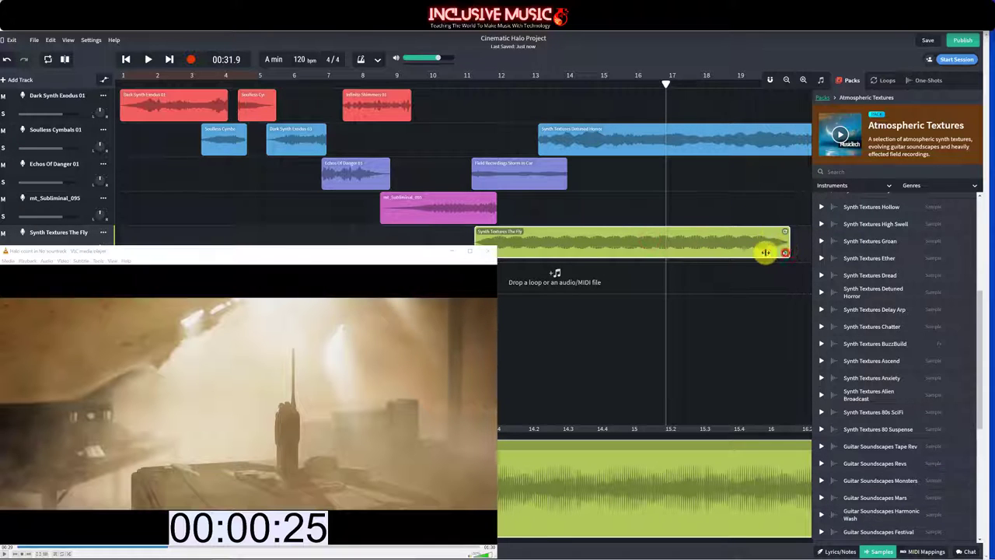
pyautogui.moveTo(765, 252); pyautogui.dragTo(586, 246)
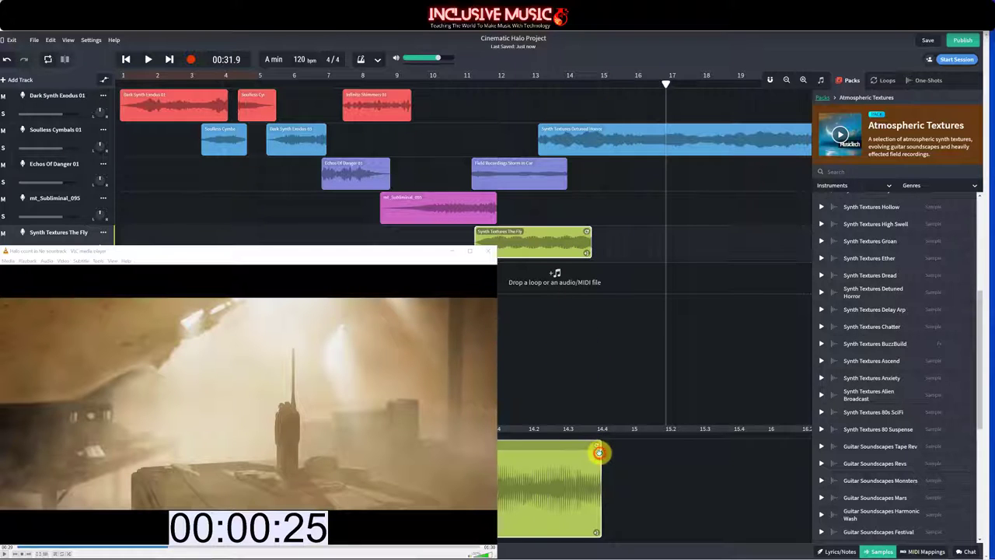
pyautogui.moveTo(599, 453); pyautogui.dragTo(493, 444)
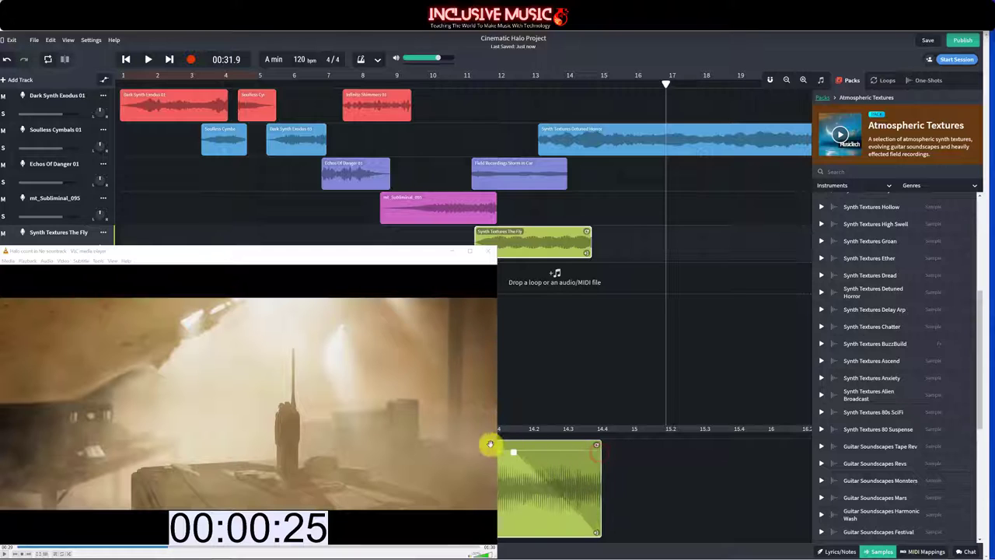
# Step: Play the project from about 00:25.0 to check the transition from The Fly into Detuned Horror
pyautogui.click(548, 81)
pyautogui.press('space')
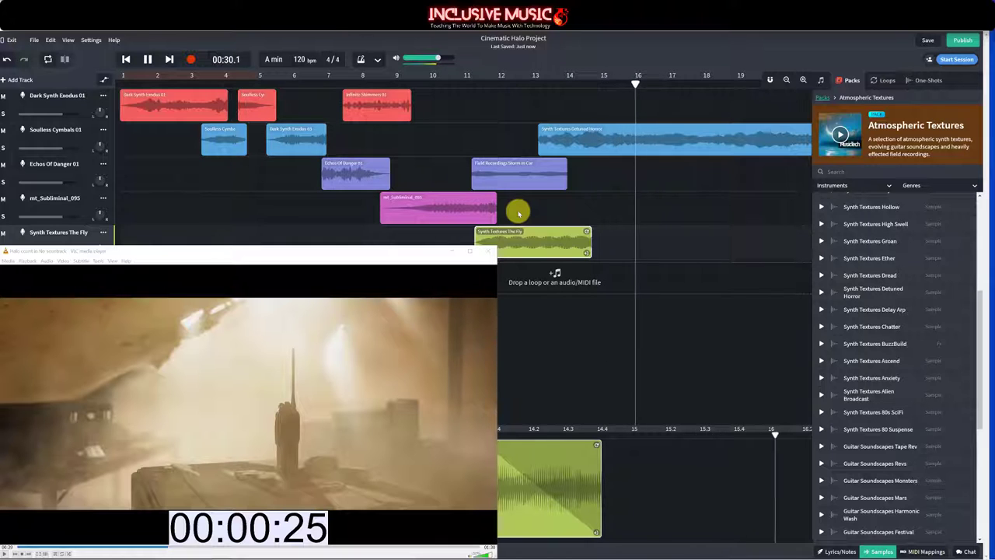
pyautogui.press('space')
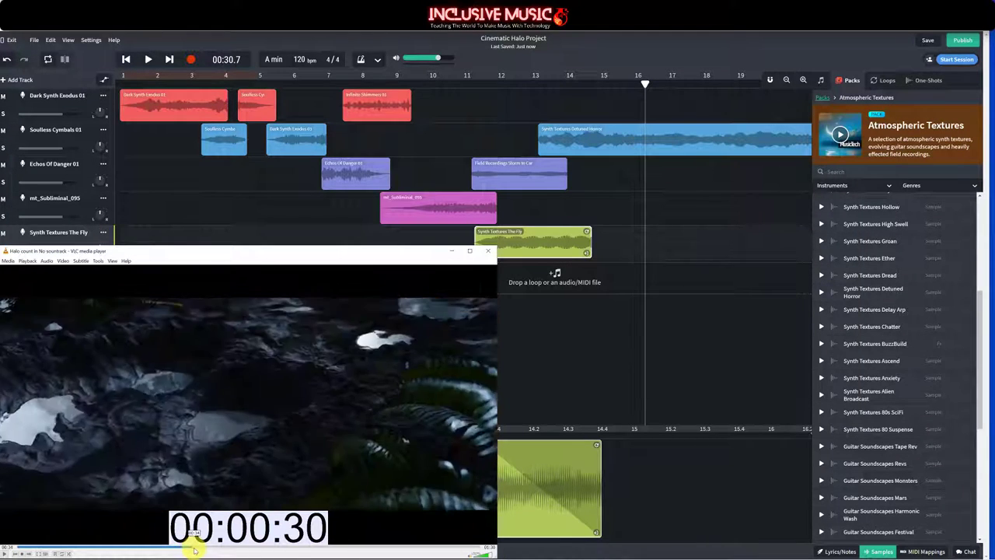
# Step: Cue the Halo video at 00:00:27 and extend the storm recording to end at 00:30.7
pyautogui.moveTo(189, 549); pyautogui.dragTo(178, 554)
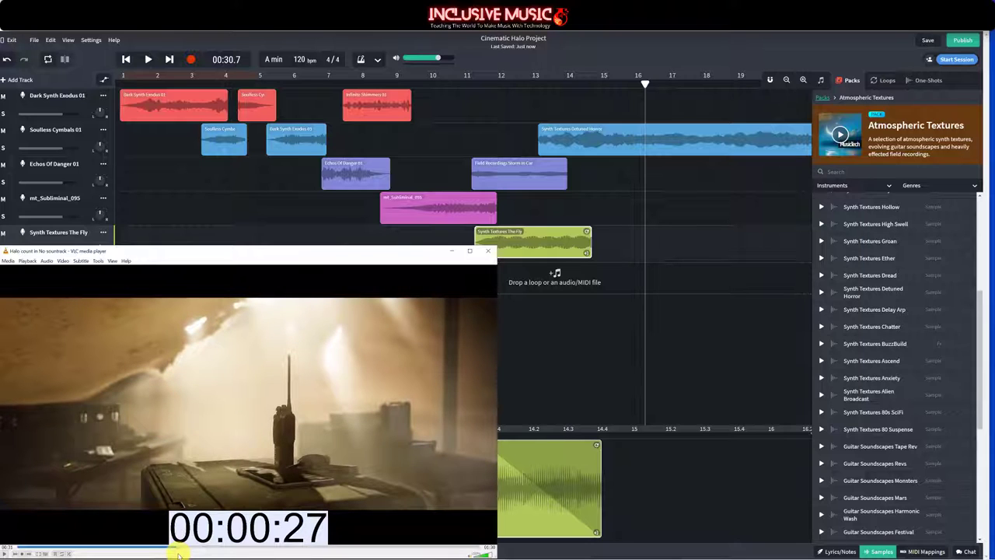
pyautogui.click(542, 177)
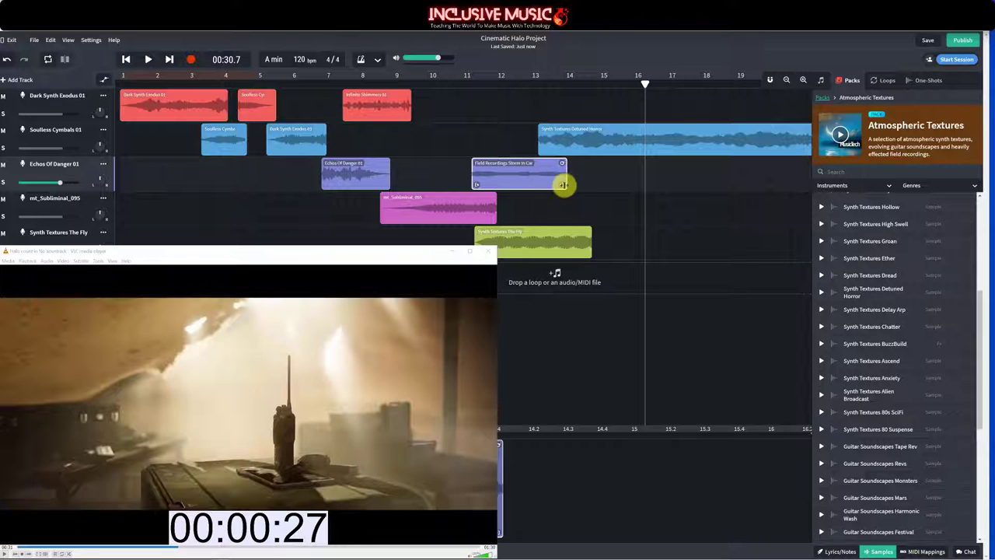
pyautogui.moveTo(562, 184); pyautogui.dragTo(644, 186)
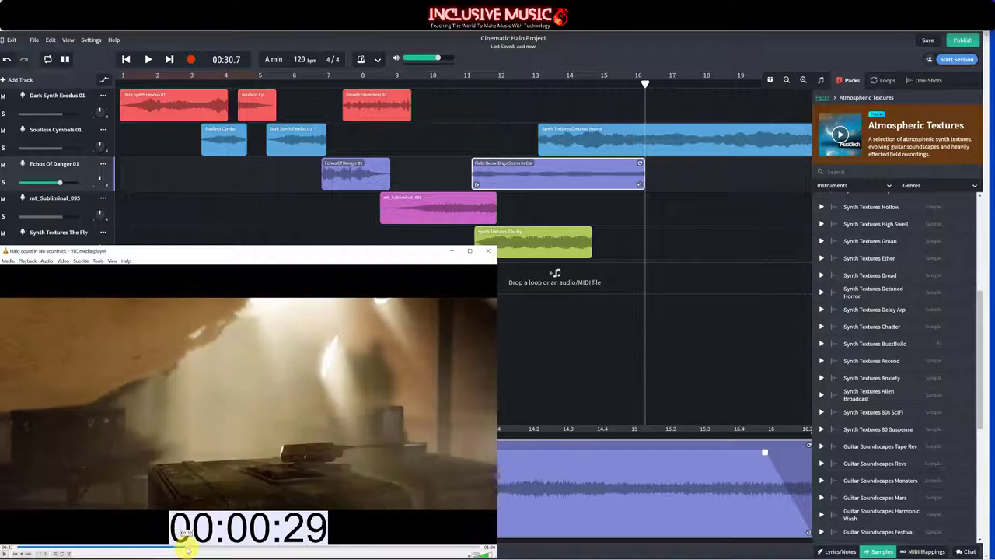
# Step: Cue the video at 00:00:29, search the loops for "impact" and place Curbstomp Impact on the mt_Subliminal_095 track at 00:29.0
pyautogui.click(186, 549)
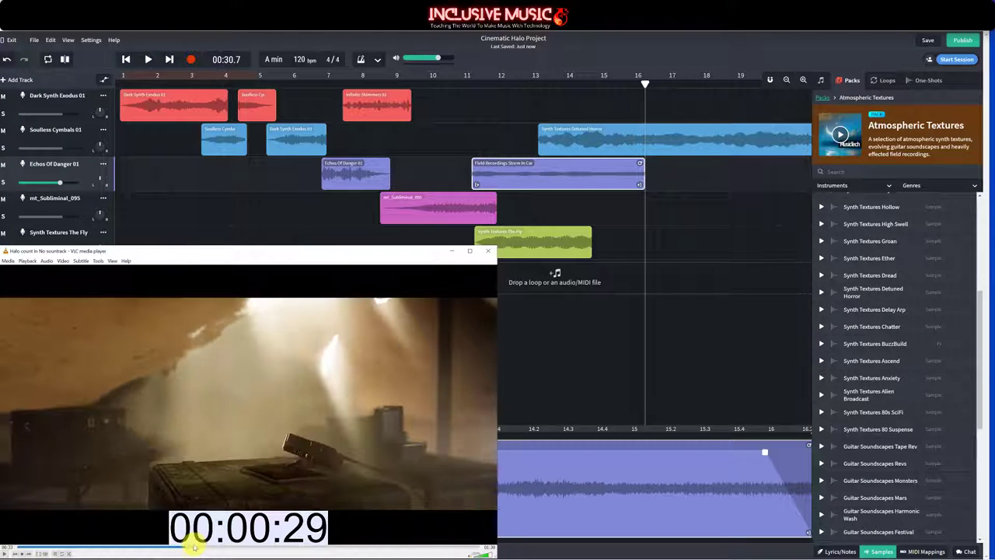
pyautogui.moveTo(645, 84); pyautogui.dragTo(616, 84)
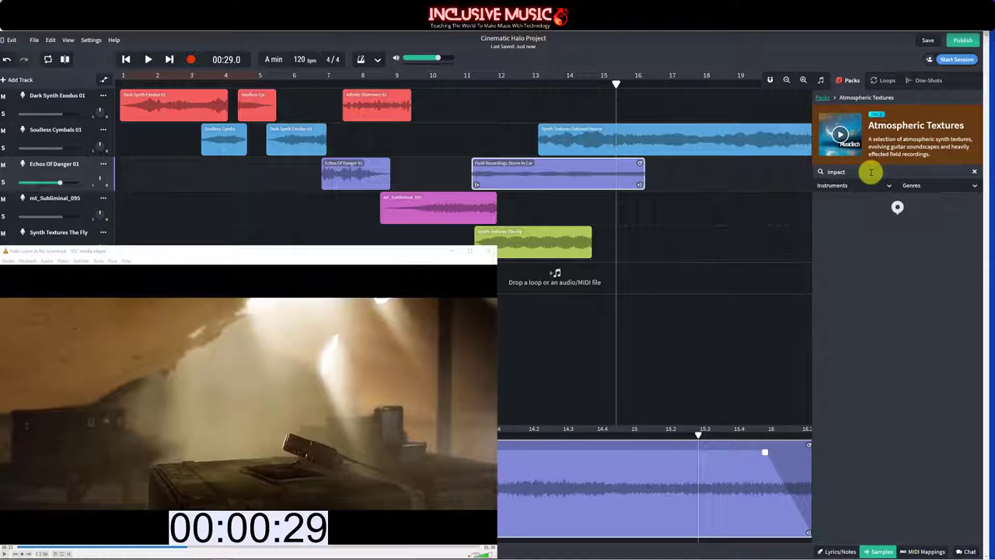
pyautogui.click(887, 80)
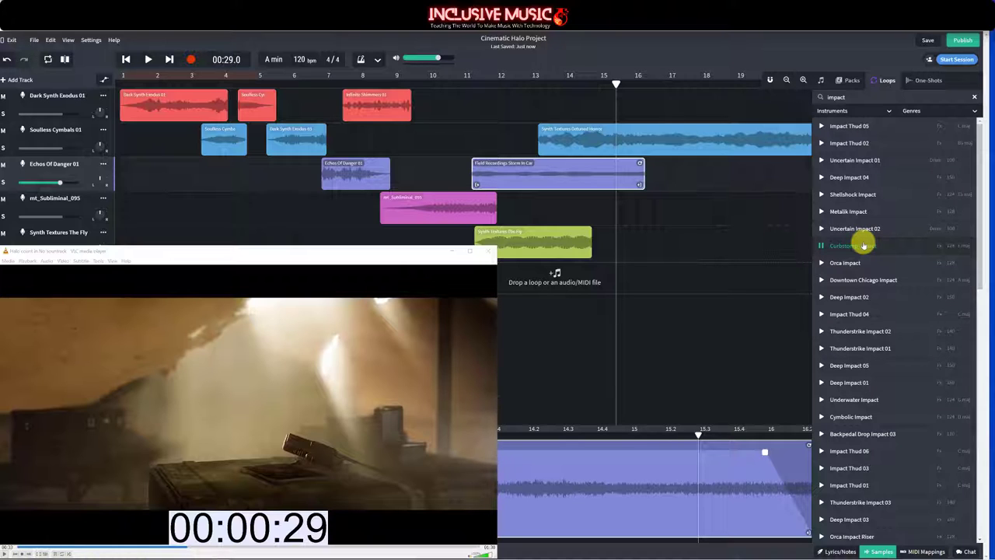
pyautogui.moveTo(861, 247); pyautogui.dragTo(636, 204)
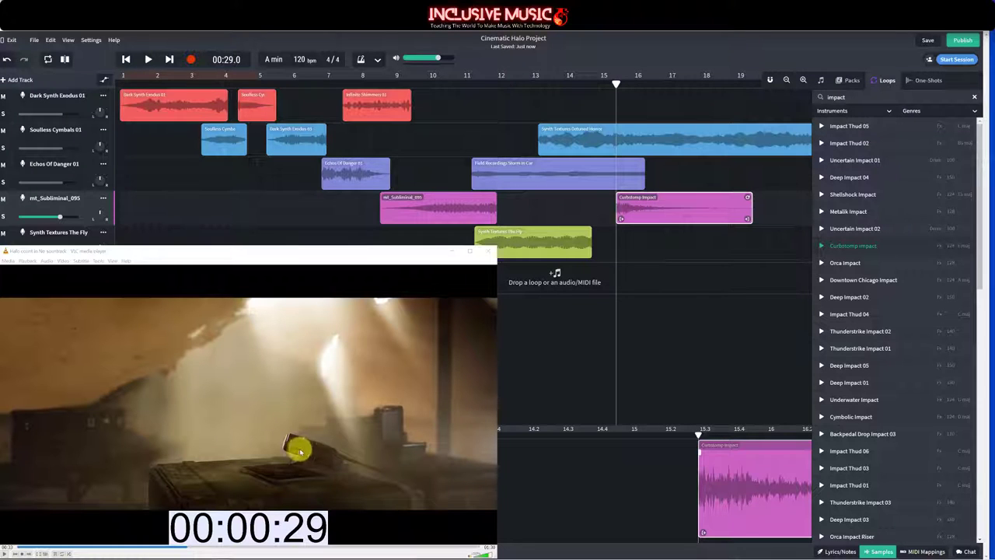
# Step: Shorten the Field Recordings Storm In Car clip to end just after 00:29.0, where Curbstomp Impact starts
pyautogui.click(187, 549)
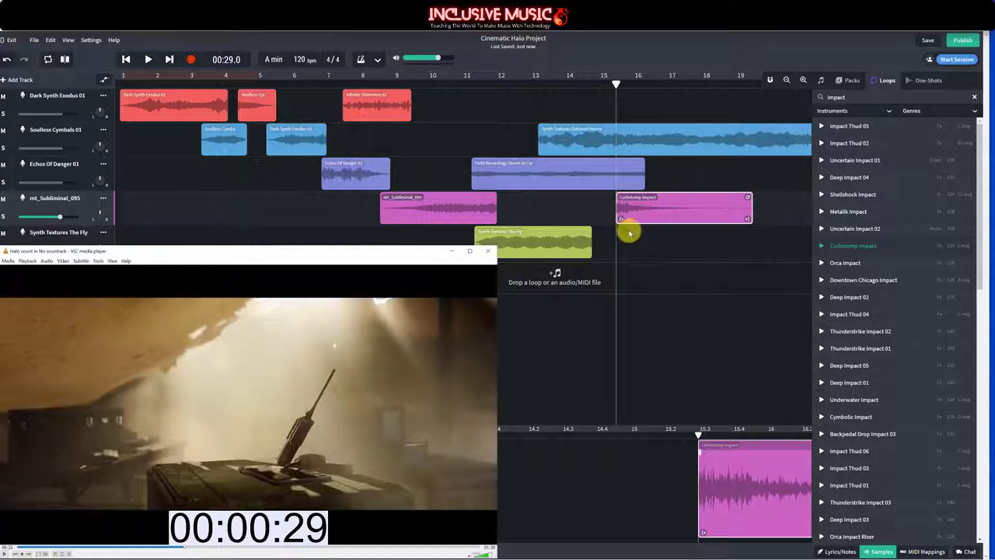
pyautogui.click(598, 177)
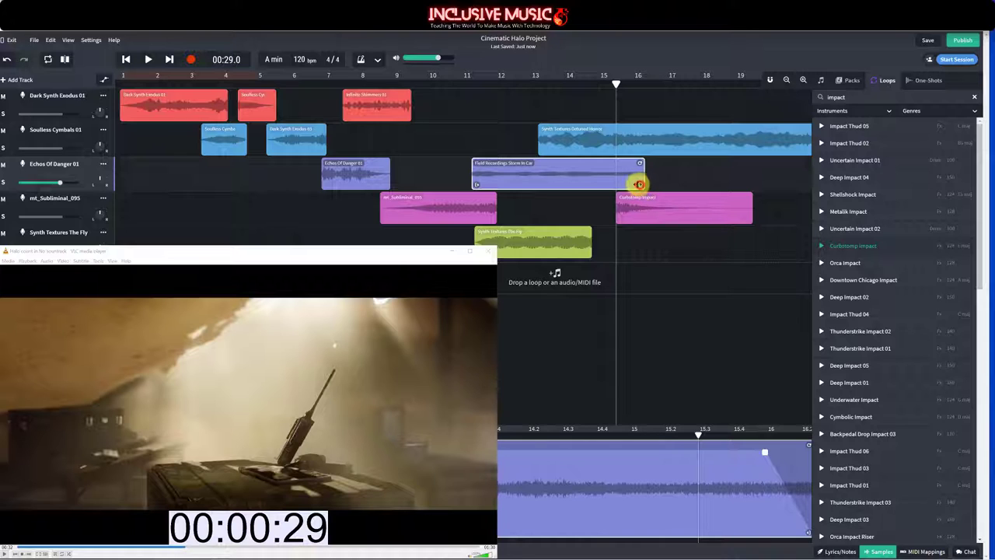
pyautogui.moveTo(638, 185); pyautogui.dragTo(615, 186)
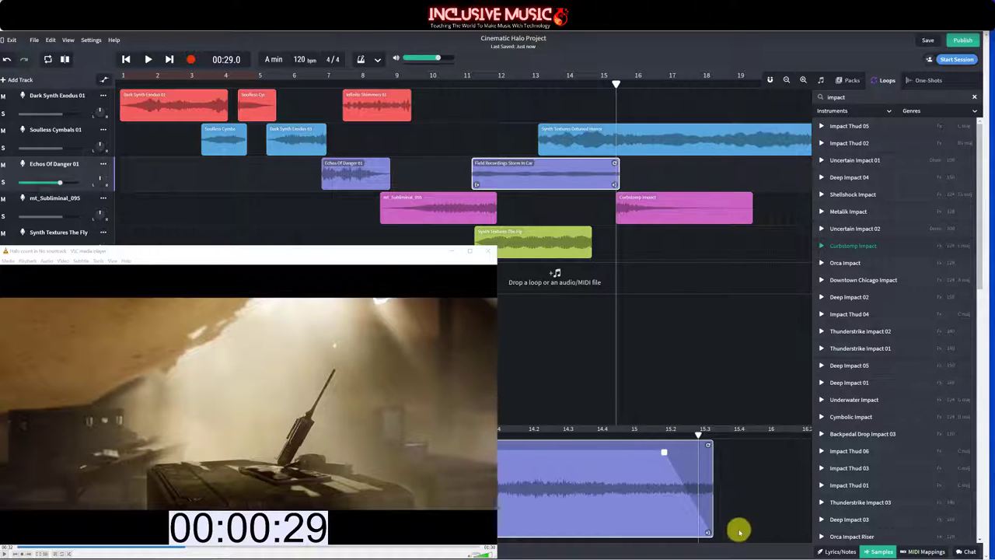
# Step: Split Synth Textures Detuned Horror at 00:29.0 and delete the part after the split
pyautogui.click(636, 144)
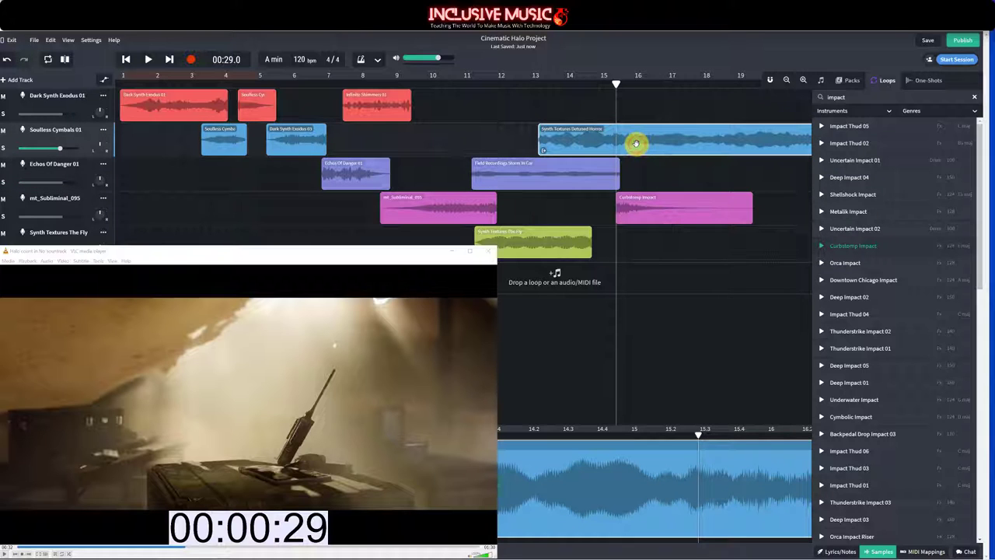
pyautogui.hotkey('ctrl', 'e')
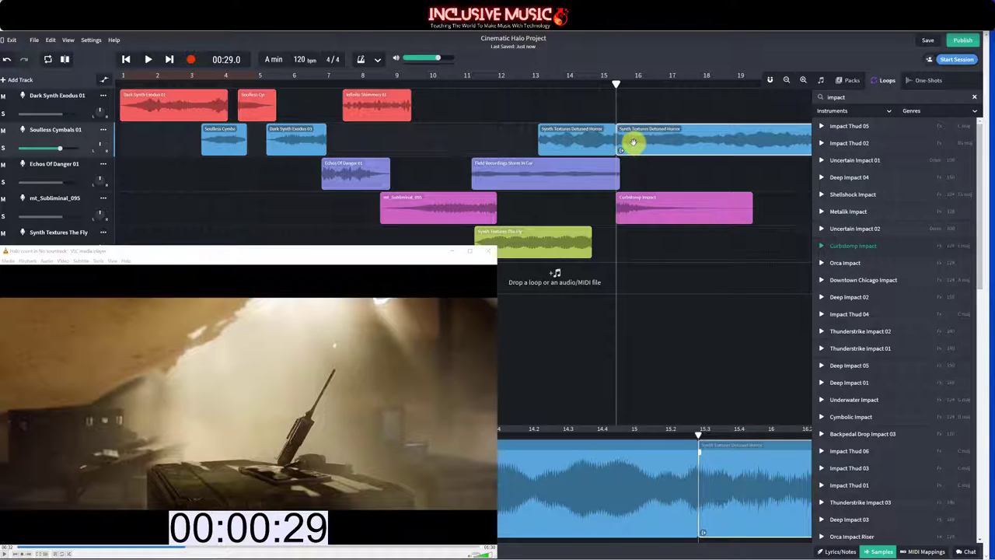
pyautogui.press('Delete')
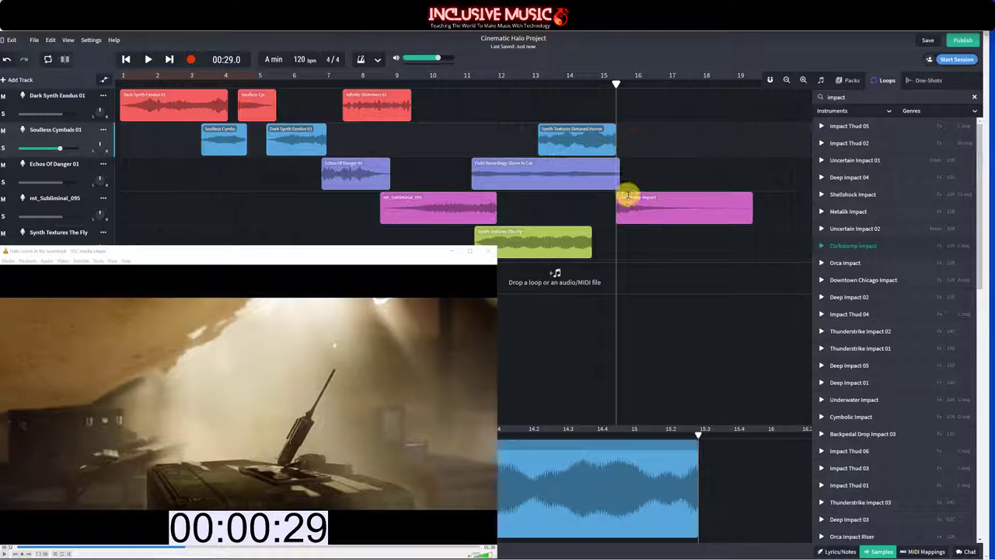
# Step: Play the project from about bar 14 to check the transition into Curbstomp Impact
pyautogui.click(568, 82)
pyautogui.press('space')
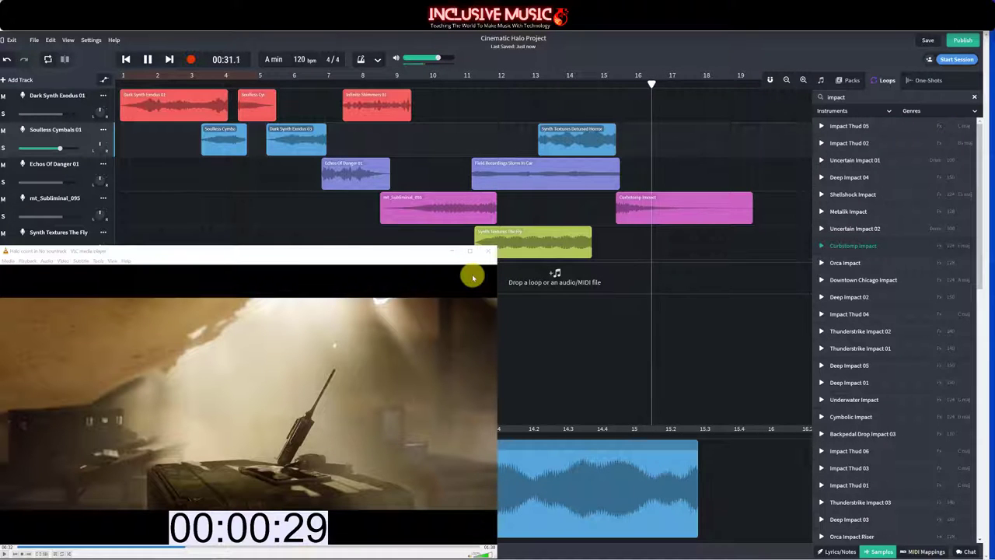
pyautogui.press('space')
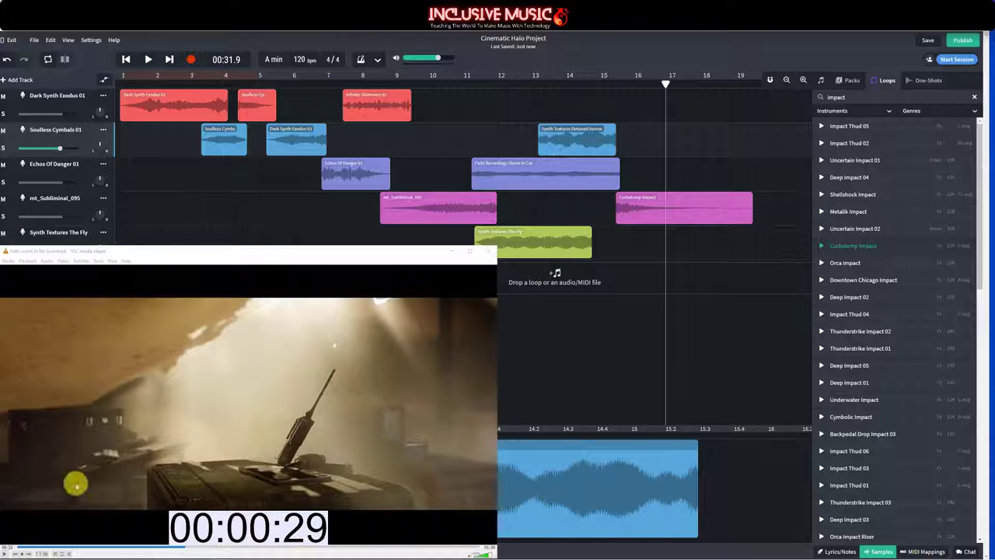
# Step: Play the Halo video and the project together from the start to check their sync, stopping the project at 00:35.8
pyautogui.click(22, 552)
pyautogui.click(127, 61)
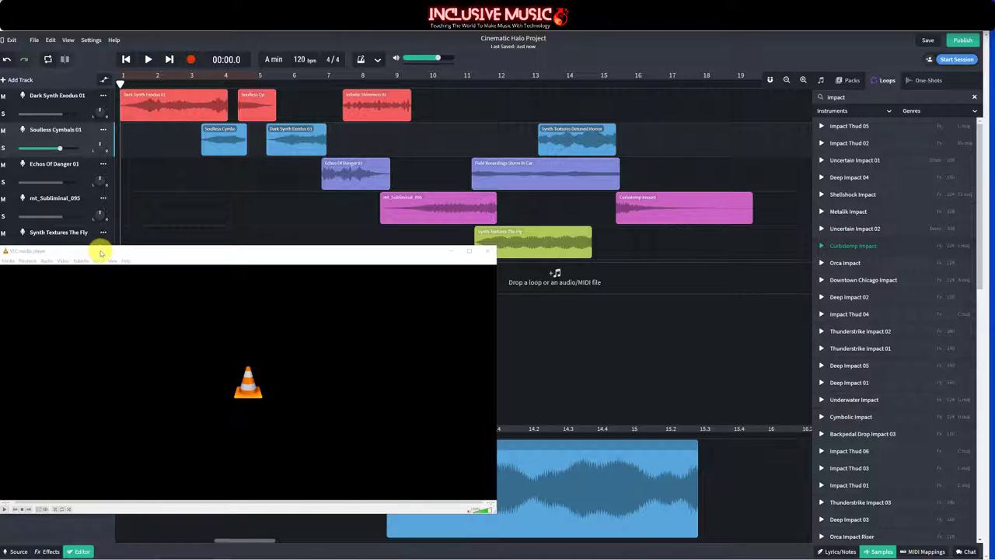
pyautogui.moveTo(100, 253); pyautogui.dragTo(98, 297)
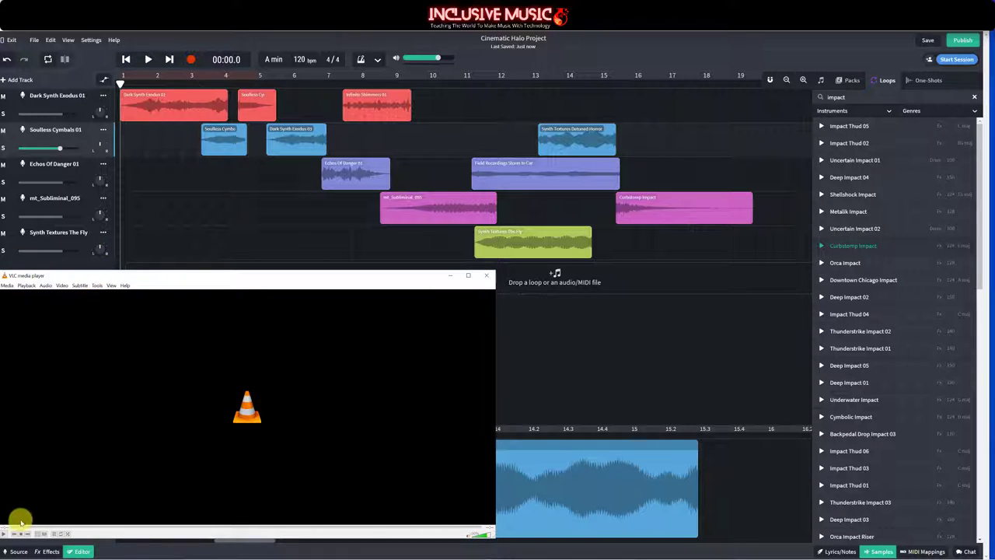
pyautogui.click(4, 533)
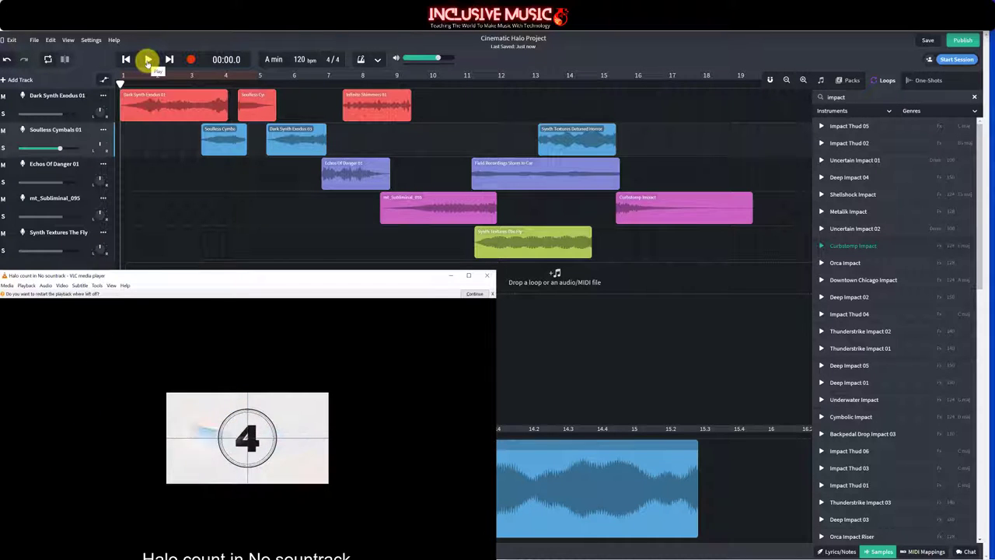
pyautogui.click(148, 60)
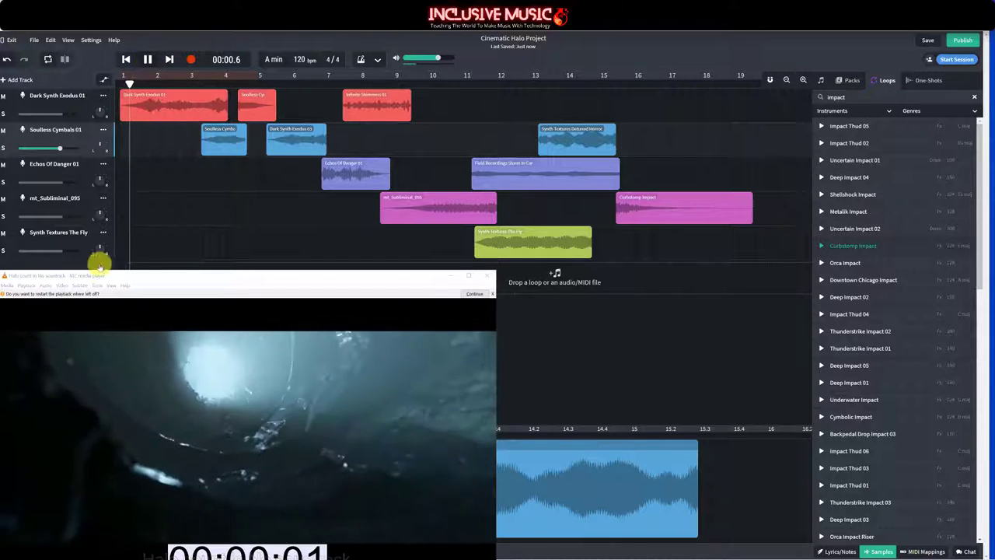
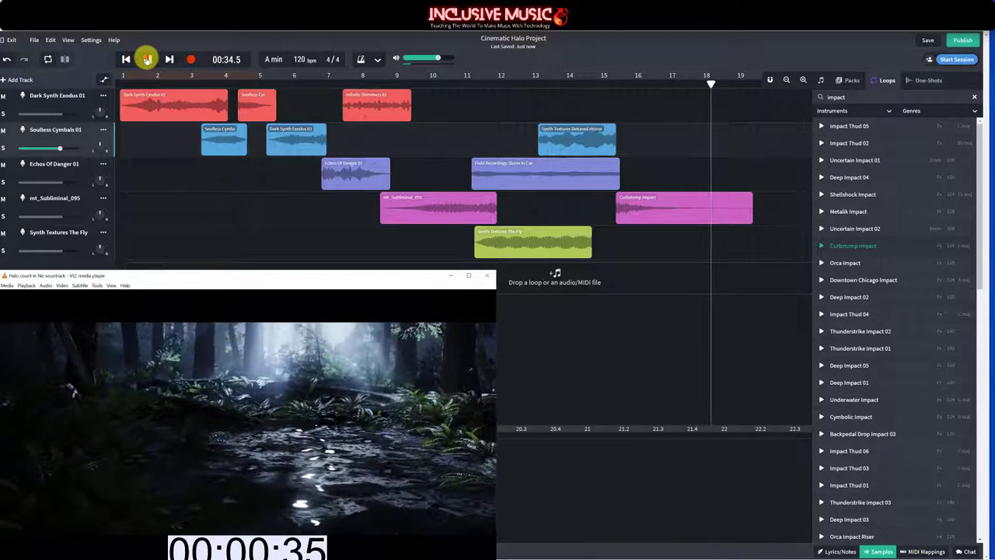
pyautogui.click(147, 59)
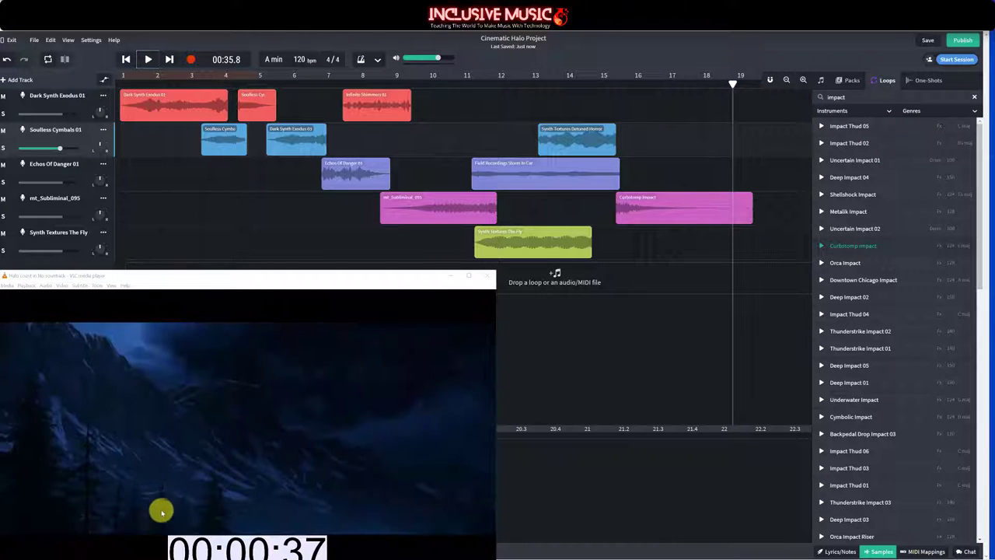
# Step: Move the video window up into full view and cue the Halo video at 00:00:35
pyautogui.moveTo(147, 277); pyautogui.dragTo(158, 257)
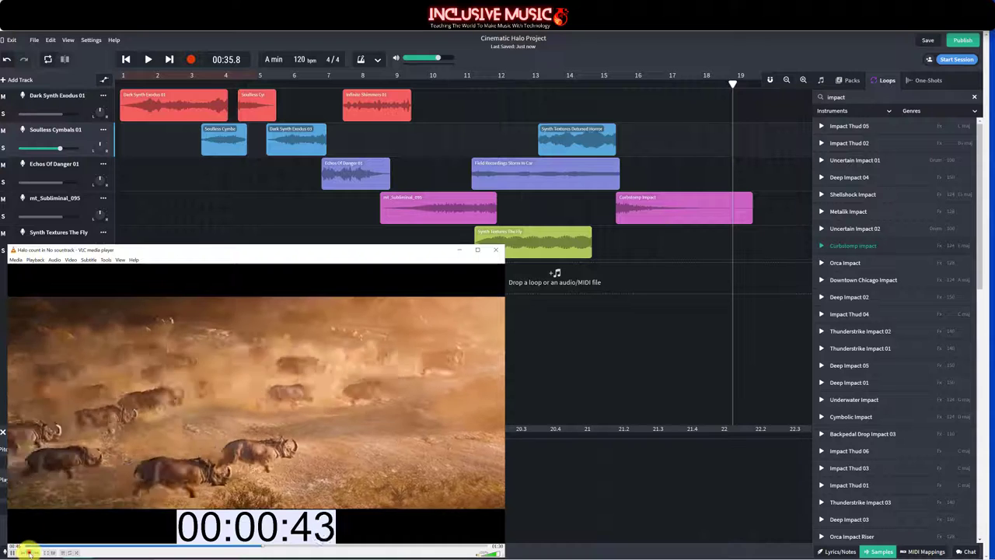
pyautogui.click(29, 551)
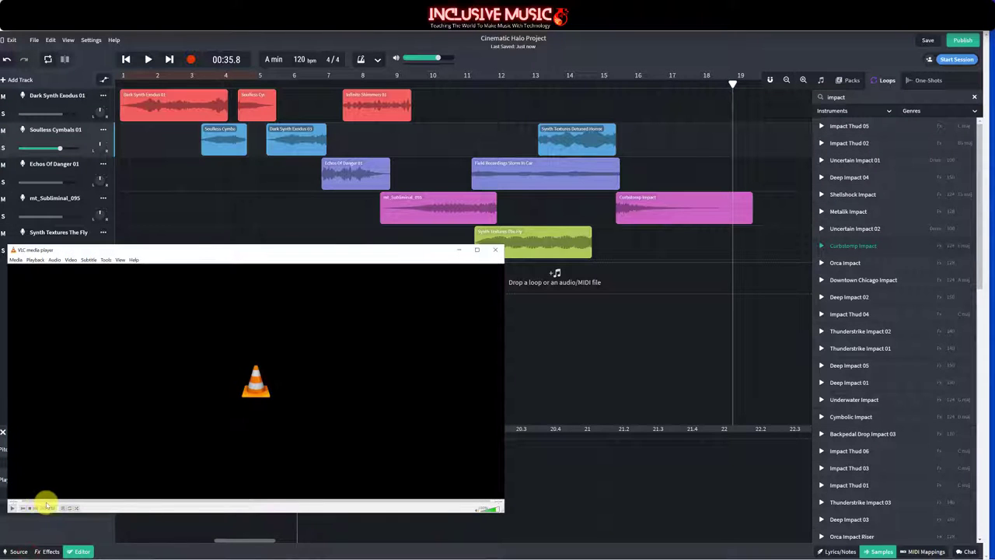
pyautogui.click(62, 501)
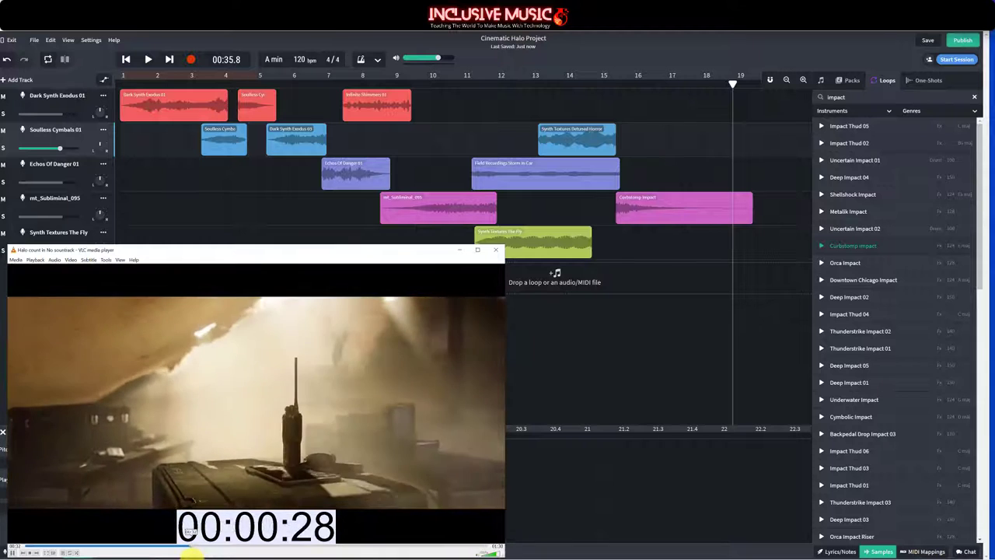
pyautogui.moveTo(194, 553); pyautogui.dragTo(179, 549)
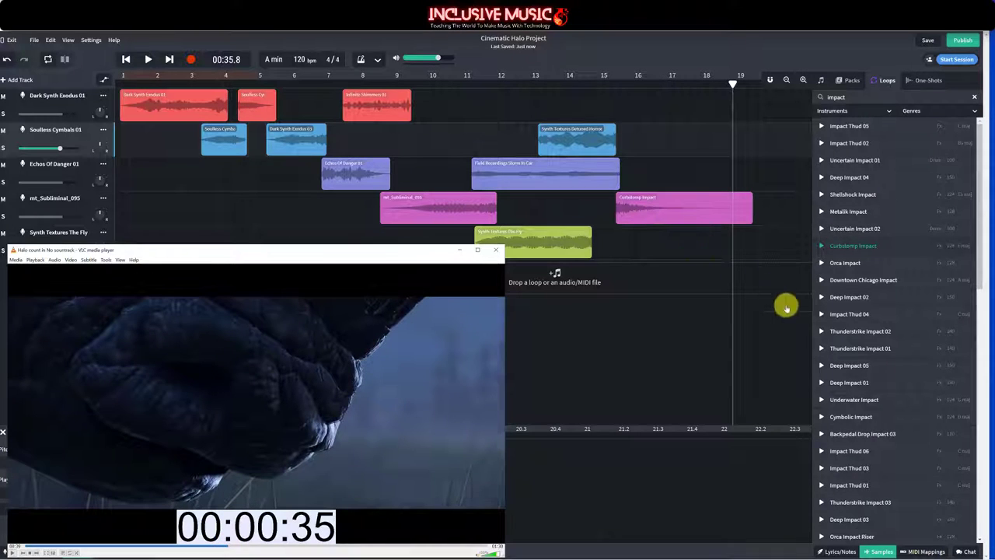
# Step: Search the loops for "rumble" and preview Gran Rumble Chord, Low End Rumble 01 and Low End Rumble 07
pyautogui.doubleClick(843, 94)
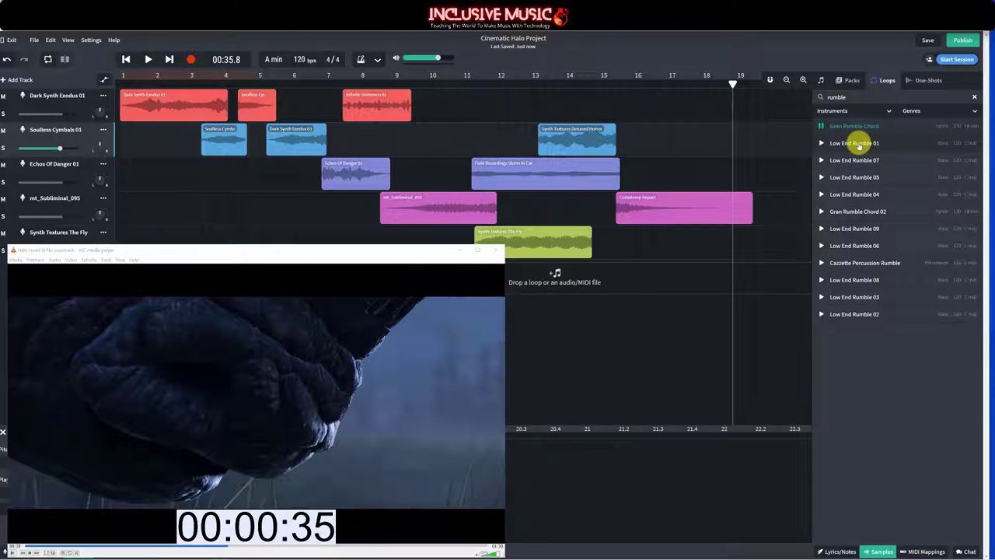
pyautogui.click(855, 145)
pyautogui.click(856, 163)
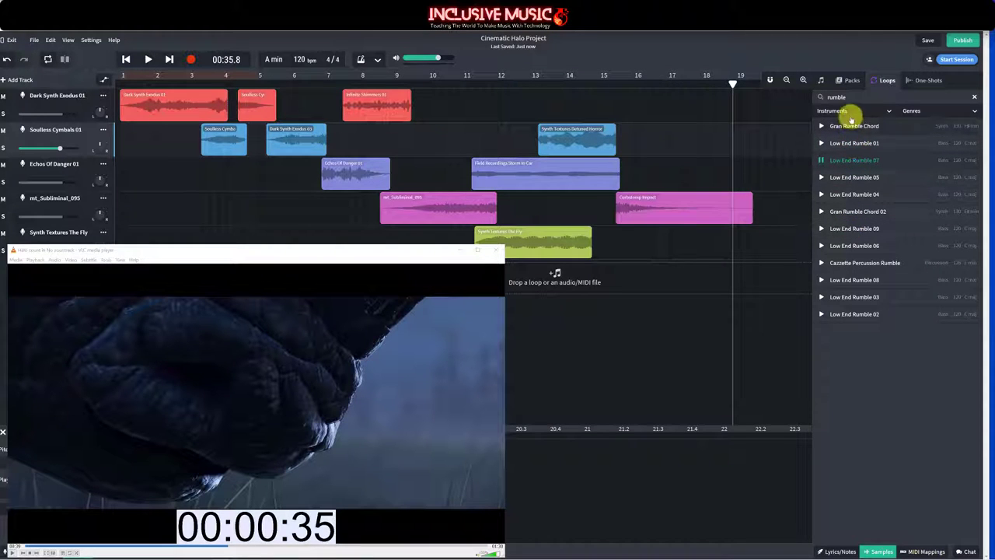
# Step: Clear the loop search, open Cinematic Loop Pack 2 and preview Brace On Impact 02 and Uncertain Impact 02 and 01
pyautogui.click(974, 97)
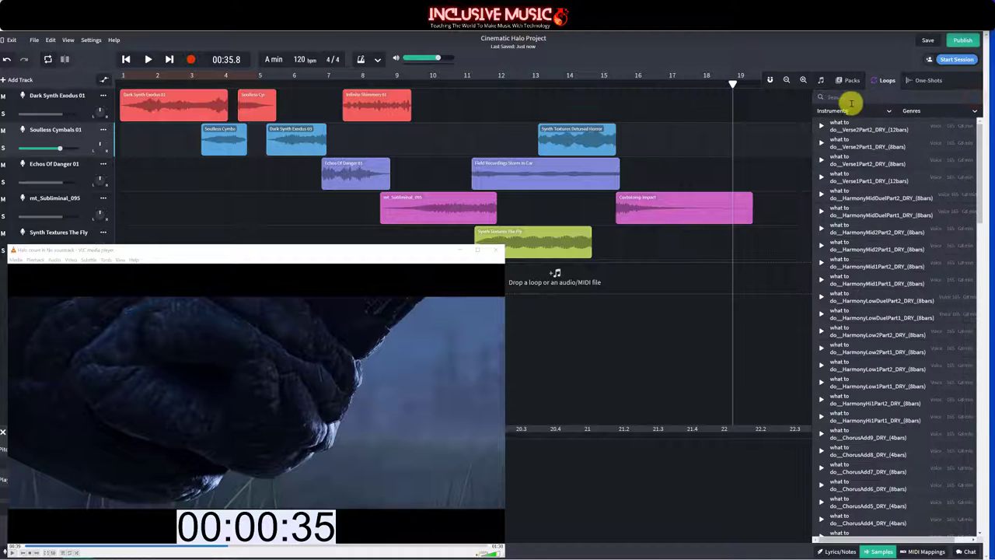
pyautogui.doubleClick(849, 401)
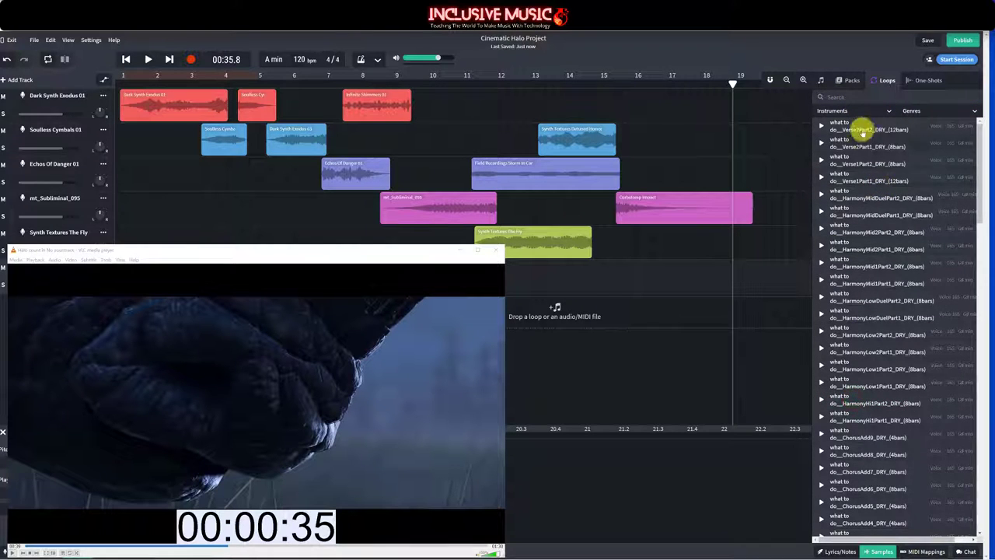
pyautogui.click(851, 80)
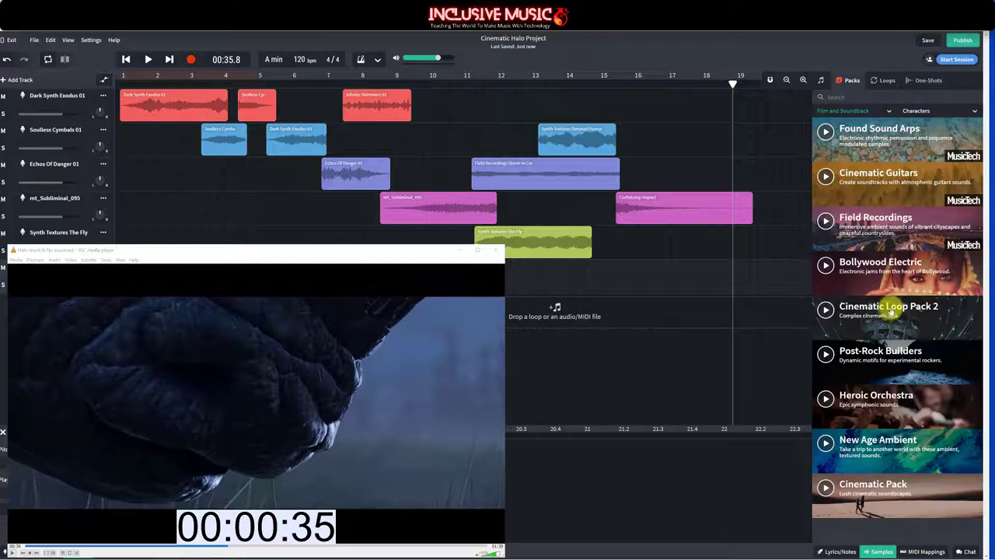
pyautogui.click(888, 306)
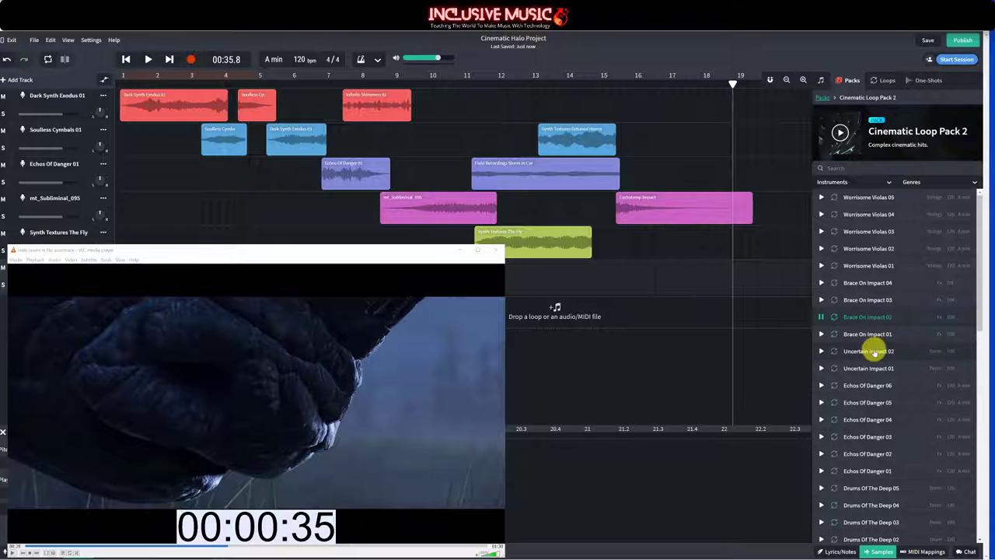
pyautogui.click(873, 351)
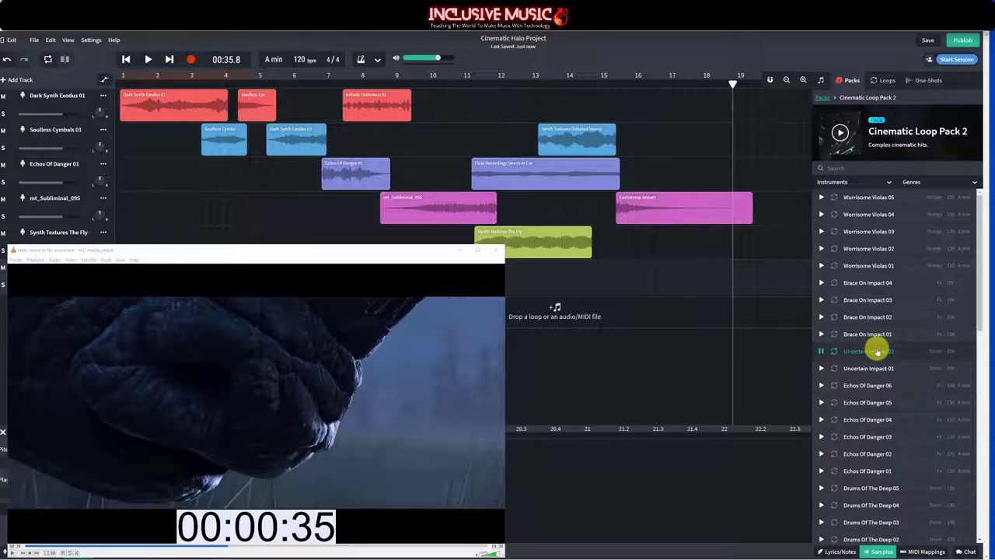
pyautogui.click(877, 369)
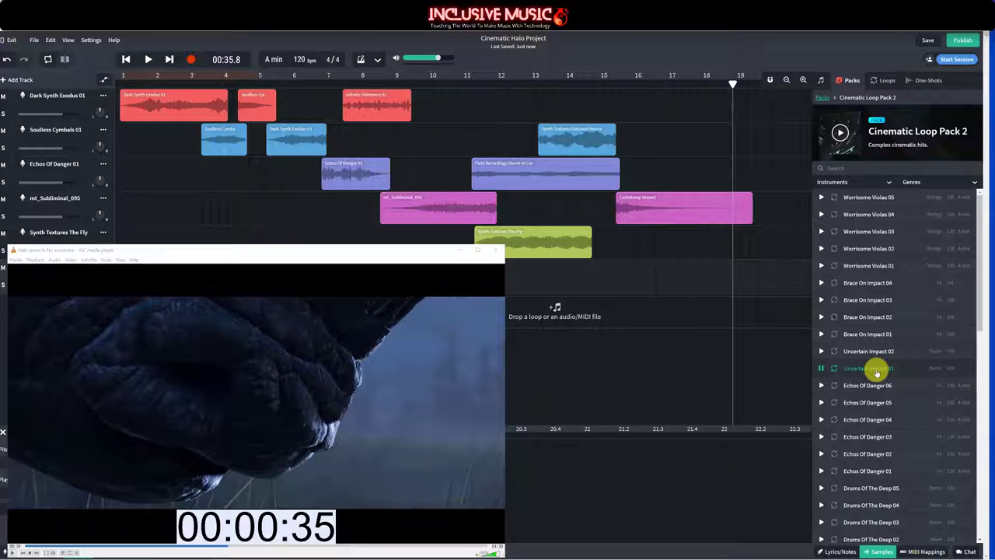
# Step: Preview Drums Of The Deep 05, 03 and 01 and Double Dark Bass 06 in Cinematic Loop Pack 2
pyautogui.click(885, 487)
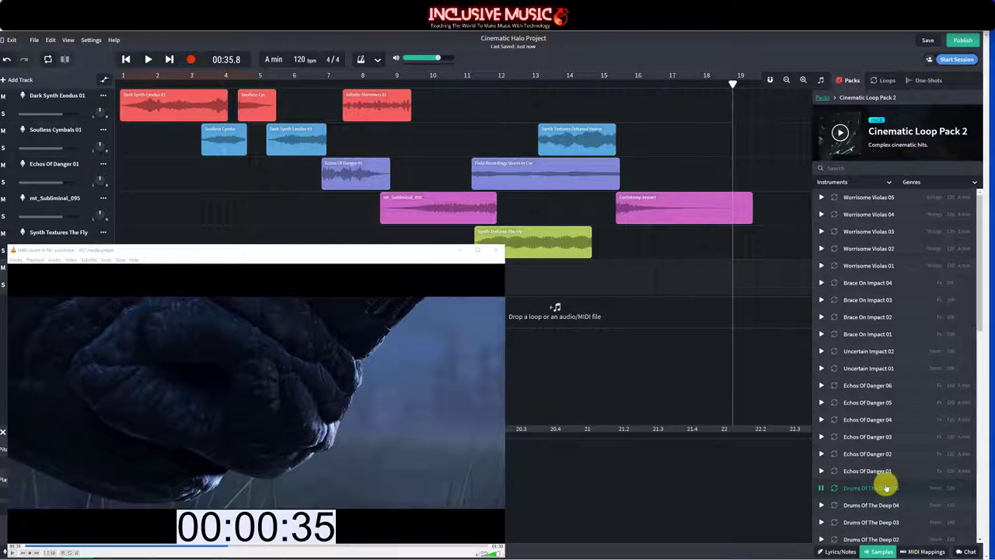
pyautogui.scroll(-3, 885, 487)
pyautogui.click(882, 457)
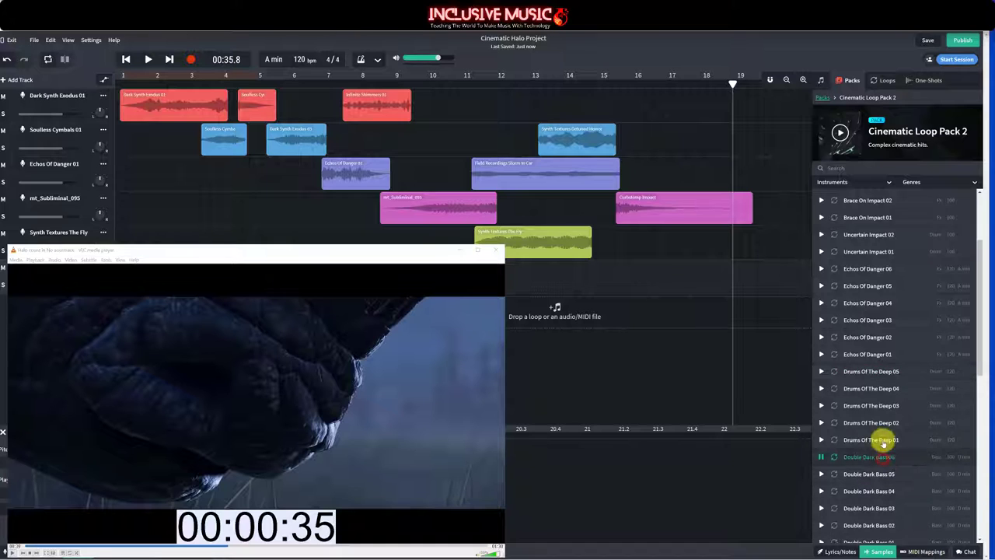
pyautogui.click(883, 440)
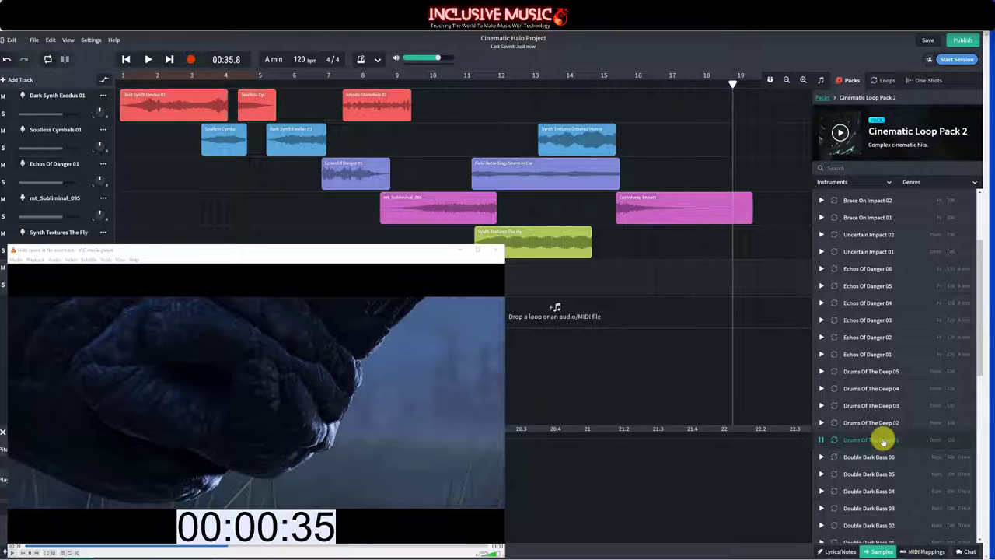
pyautogui.click(883, 440)
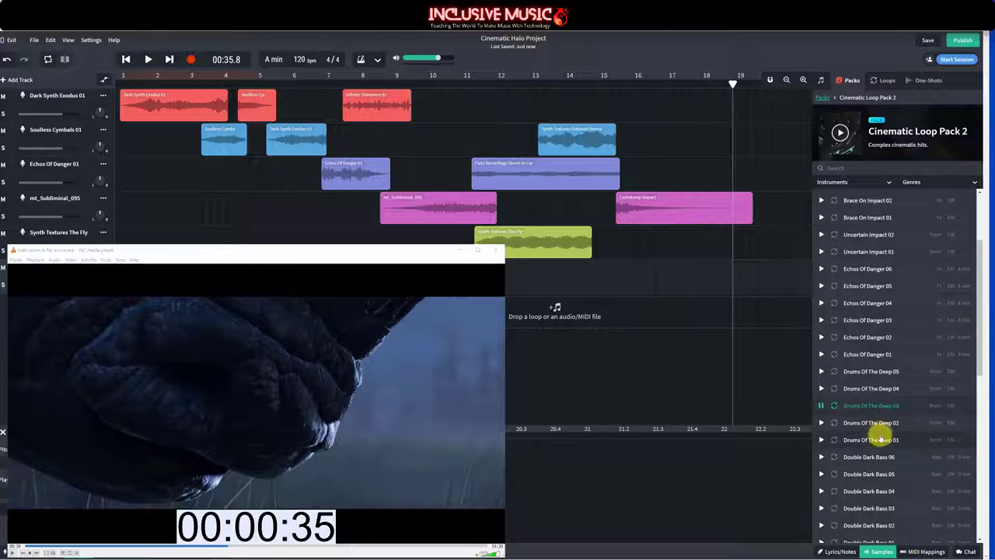
pyautogui.click(882, 440)
# Step: Preview Dark Tension Rhythm 01 and 05 in Cinematic Loop Pack 2
pyautogui.scroll(-5, 885, 305)
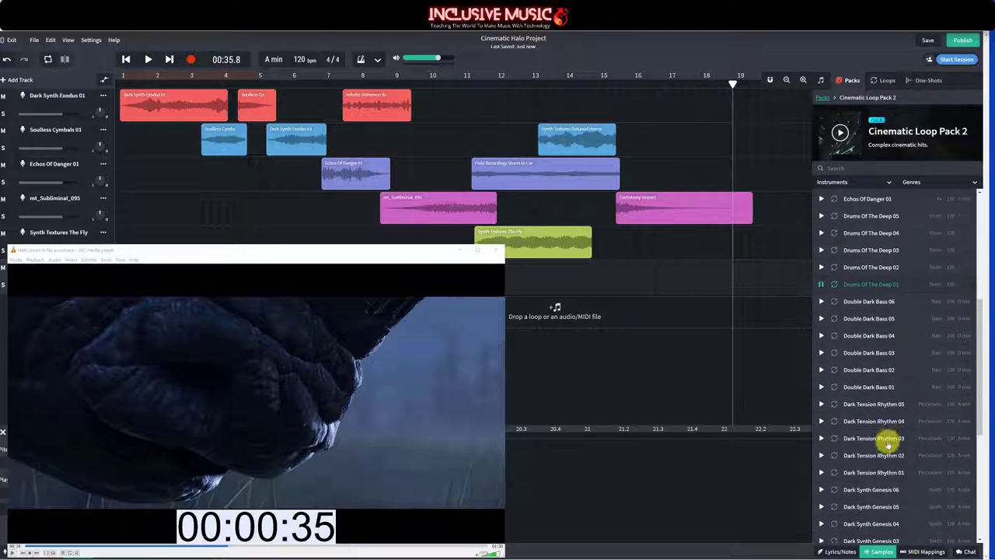
pyautogui.click(879, 474)
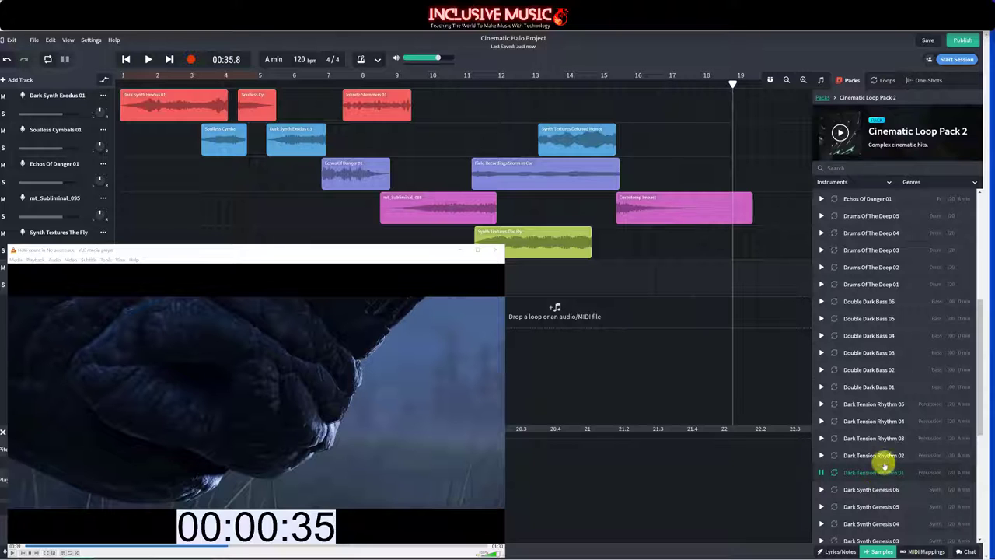
pyautogui.click(882, 473)
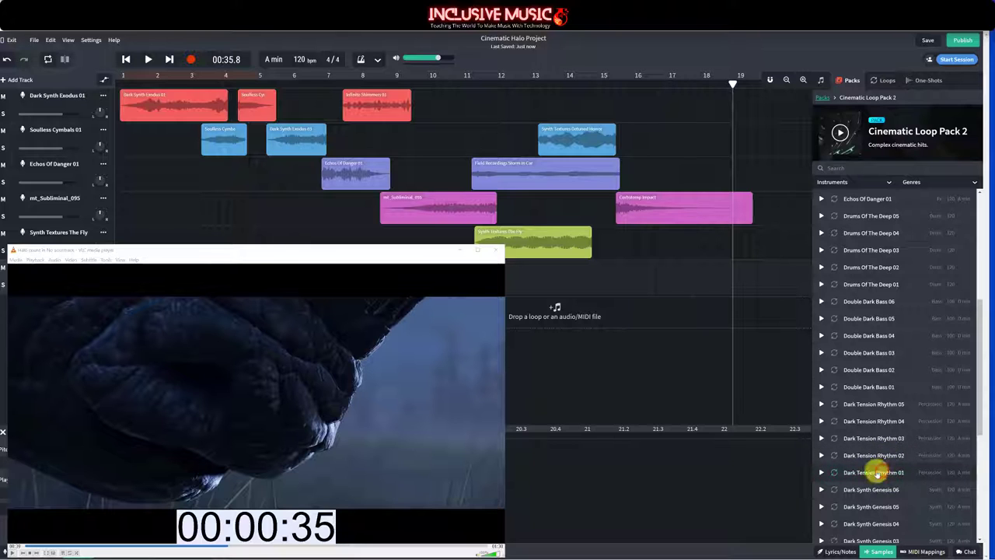
pyautogui.click(877, 403)
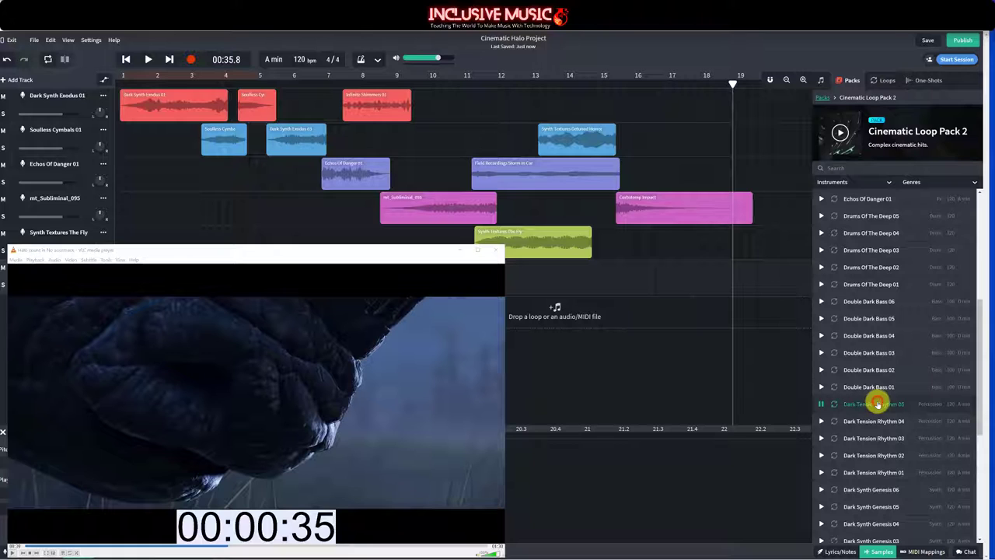
pyautogui.click(889, 471)
# Step: Preview Dystopian Heartbeats 02, 01 and 03 and Dark Tension Rhythm 01, and search the pack for "stampede"
pyautogui.scroll(-5, 886, 476)
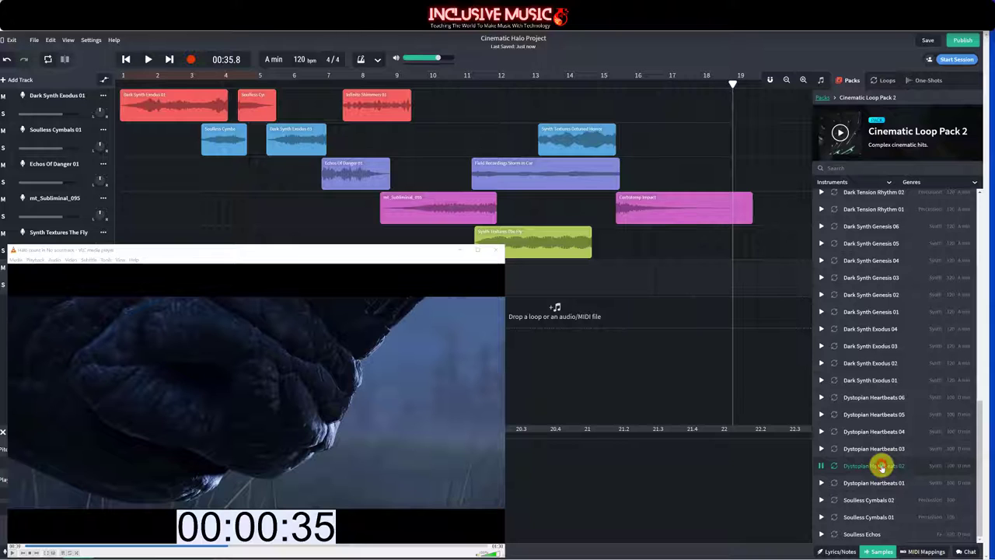
pyautogui.click(877, 482)
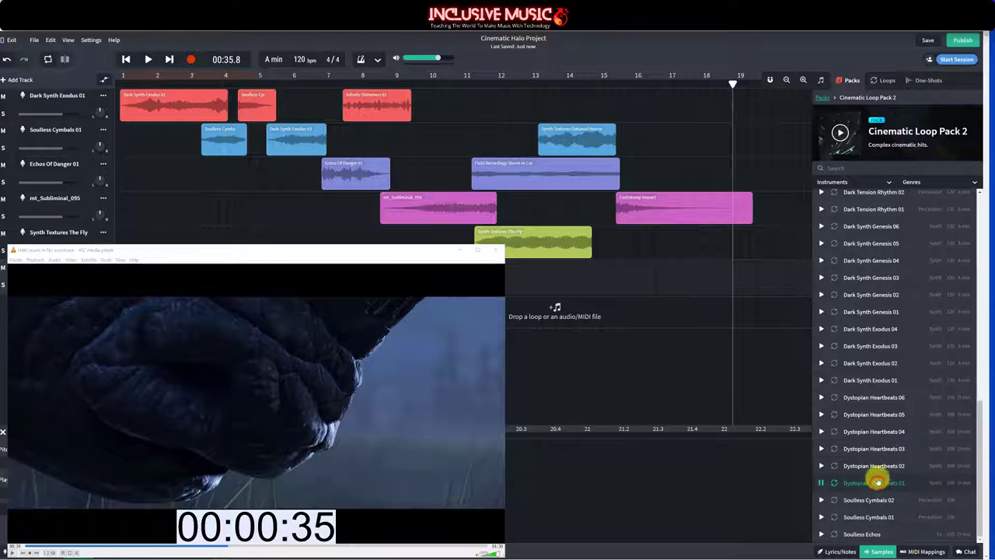
pyautogui.click(879, 448)
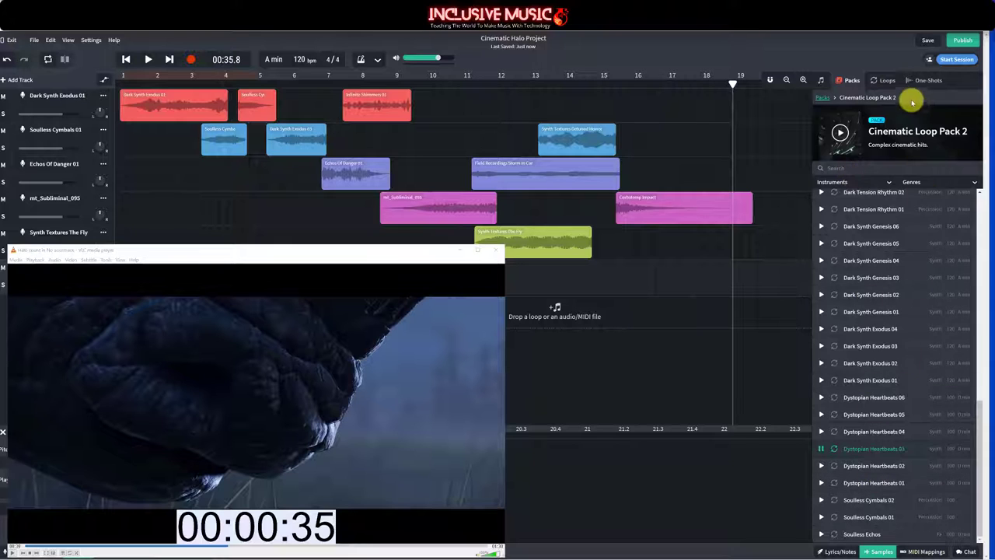
pyautogui.click(856, 211)
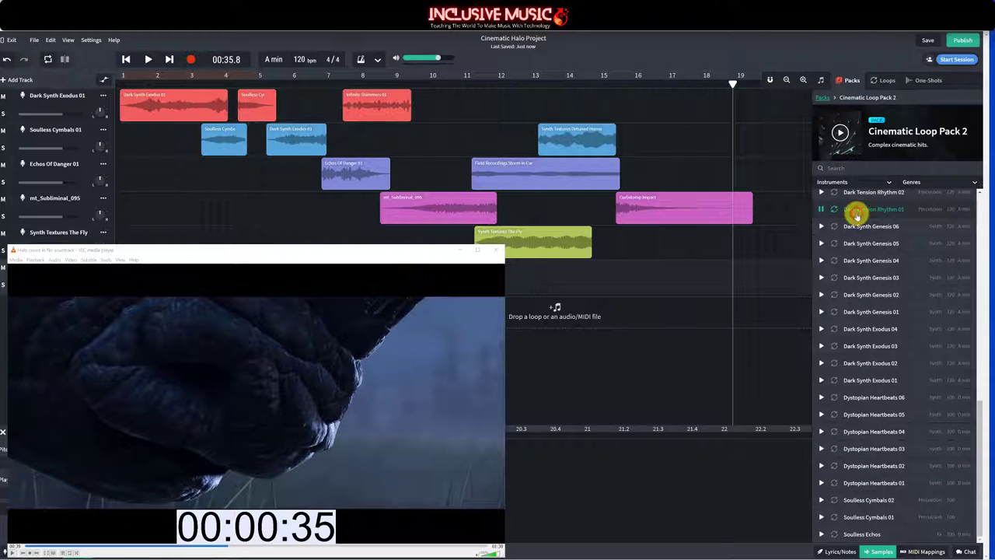
pyautogui.click(855, 214)
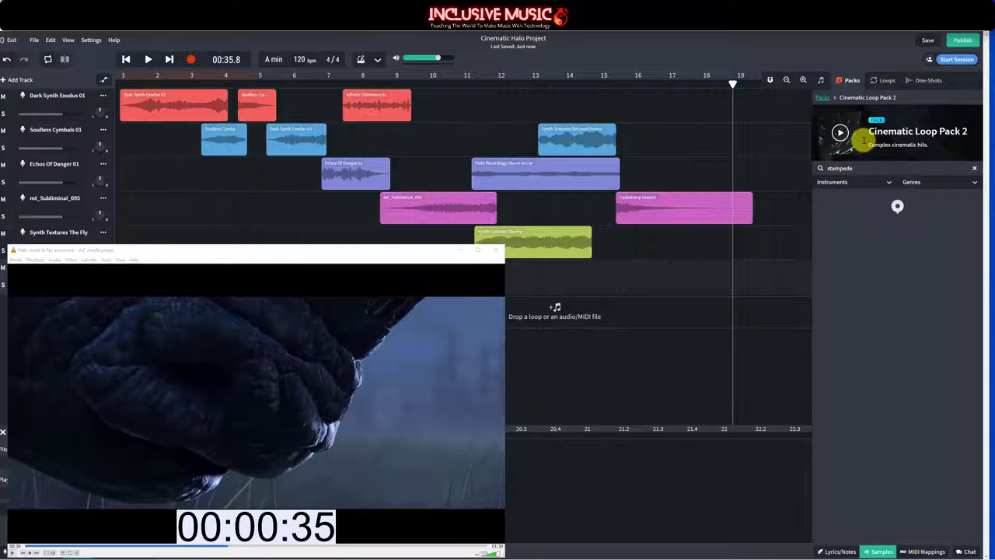
# Step: Look through the loops library with the "stampede" search term and clear the search
pyautogui.click(880, 80)
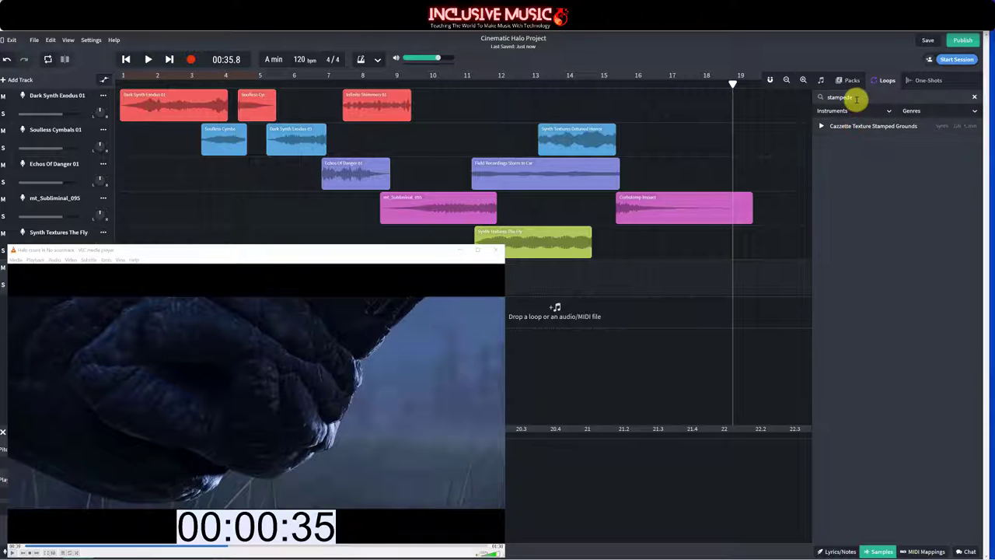
pyautogui.click(856, 99)
pyautogui.click(975, 99)
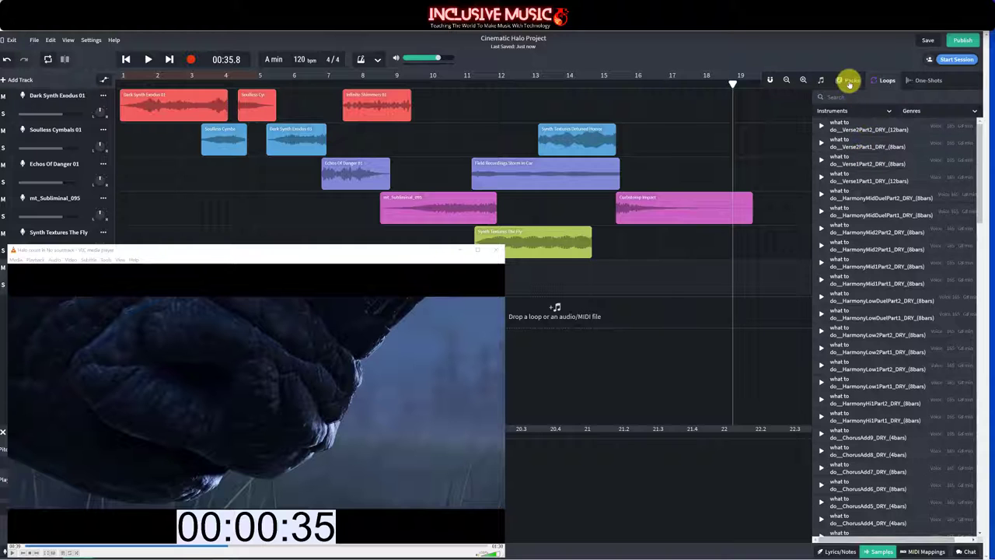
# Step: Filter the sample packs by the Dark character and open the Atmospheric Textures pack
pyautogui.click(847, 80)
pyautogui.click(924, 111)
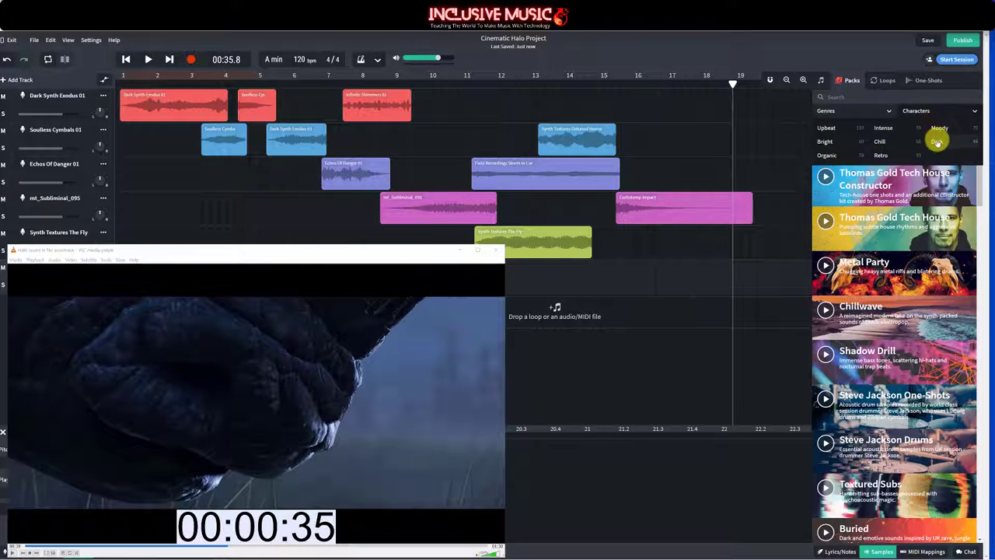
pyautogui.click(936, 143)
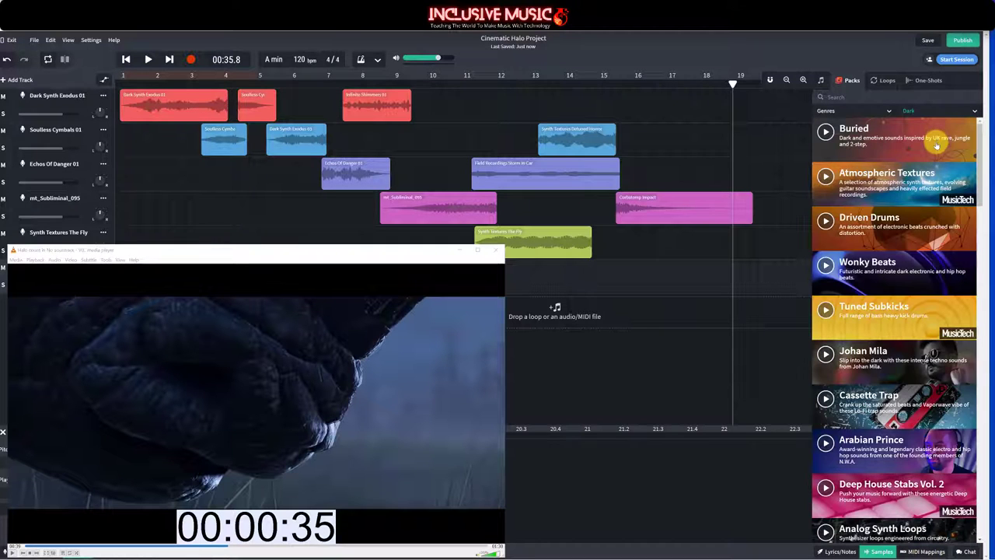
pyautogui.click(930, 168)
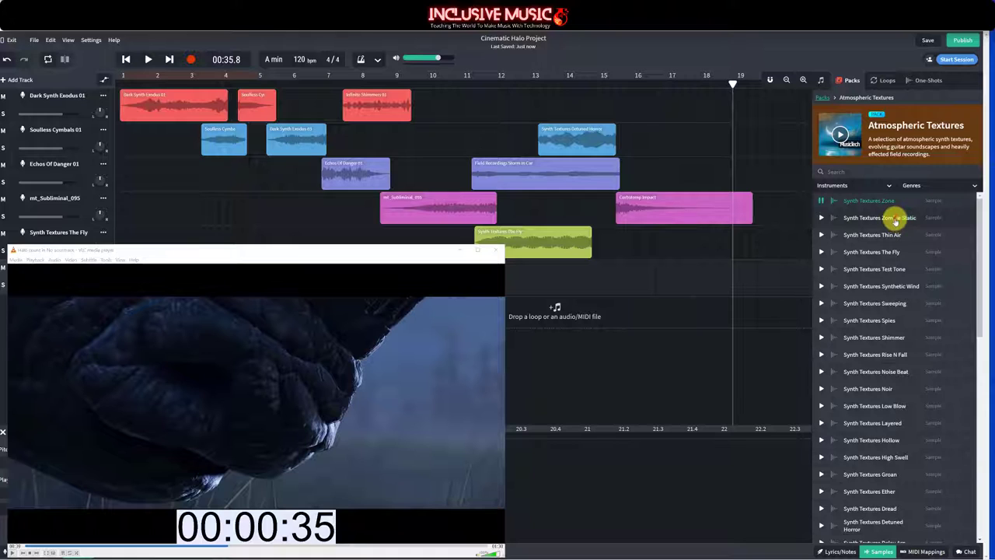
# Step: Audition the Synth Textures samples Zombie Static, Synthetic Wind, Sweeping, Spies, Low Blow and Layered
pyautogui.click(895, 221)
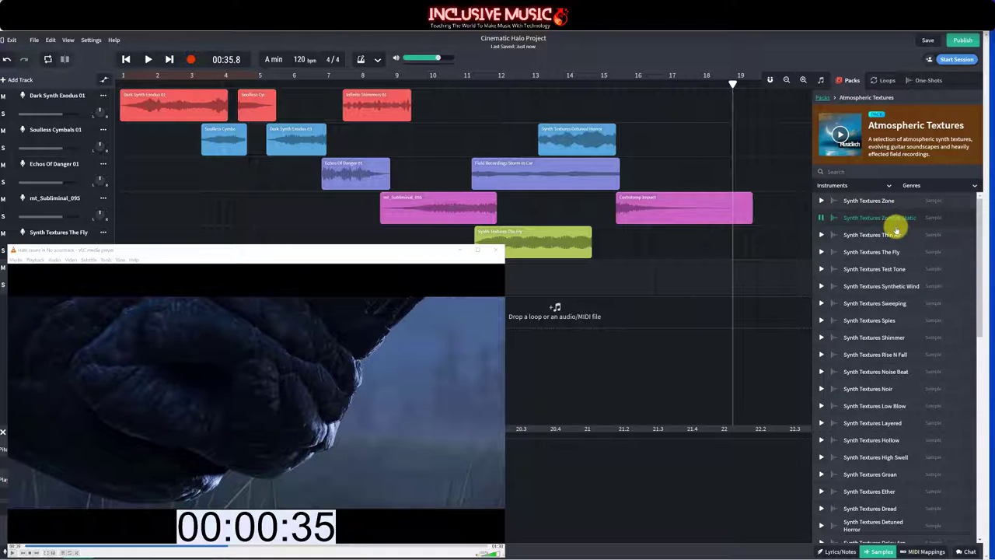
pyautogui.click(893, 286)
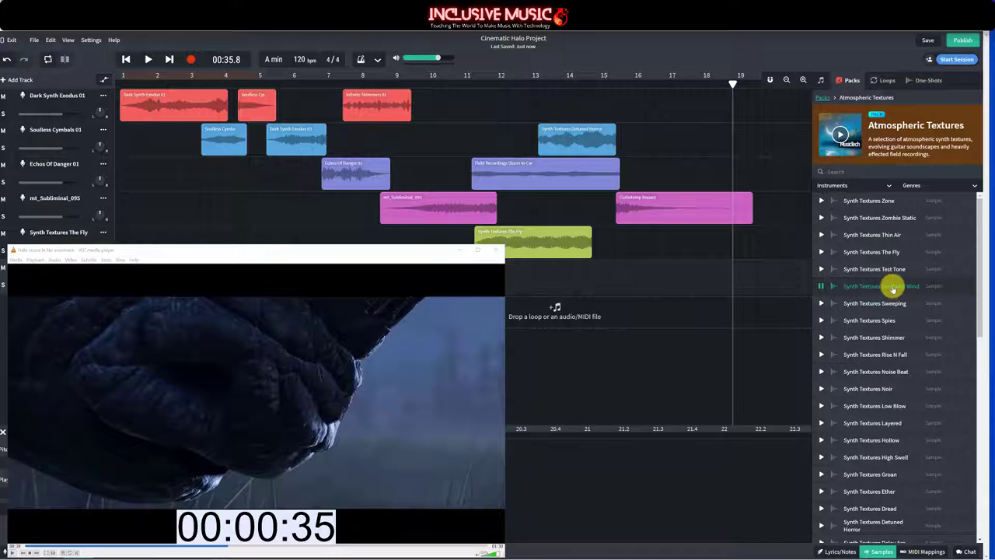
pyautogui.click(892, 304)
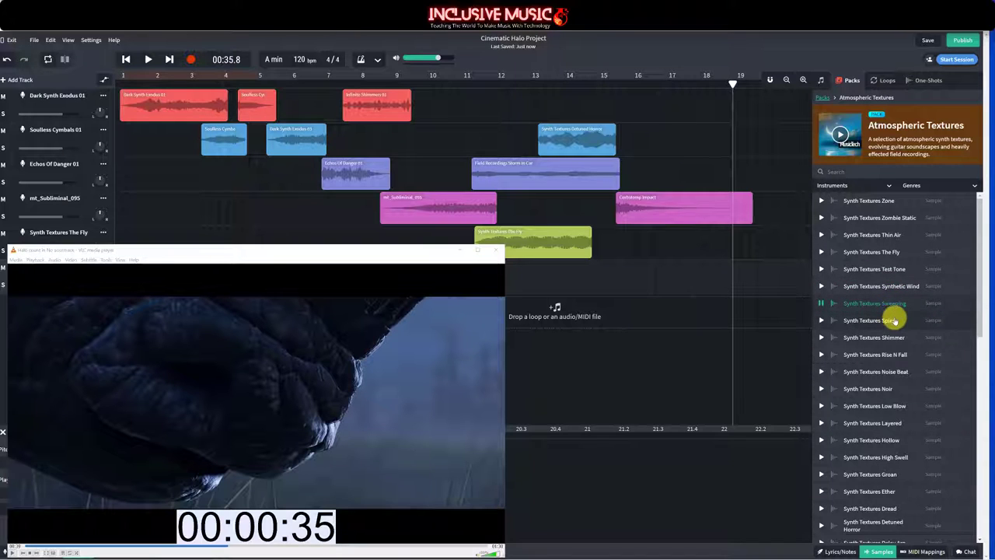
pyautogui.click(894, 324)
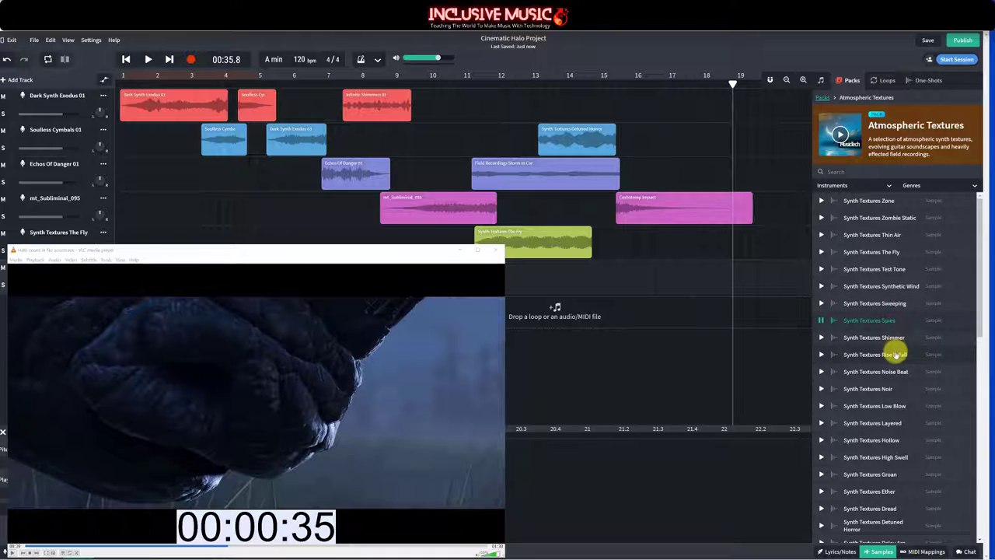
pyautogui.click(894, 405)
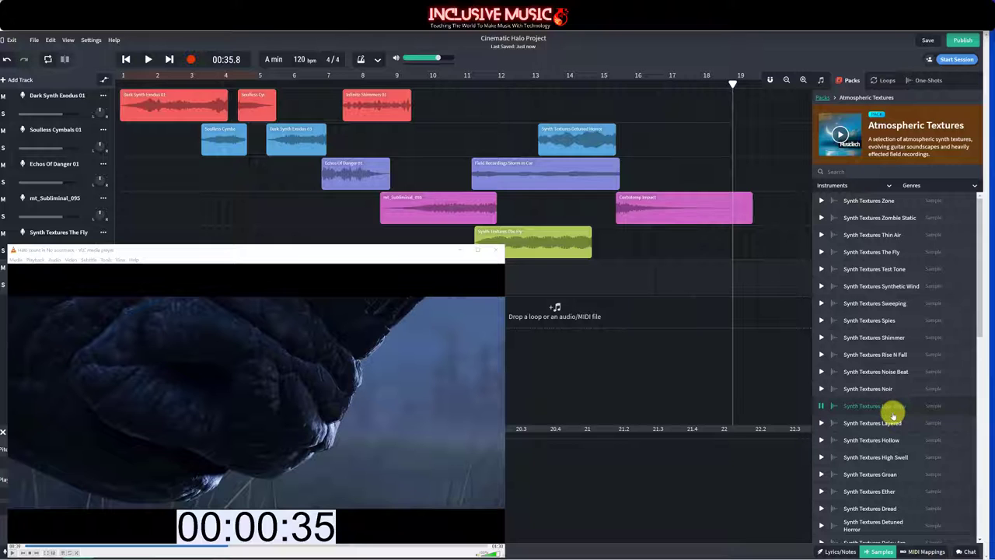
pyautogui.click(893, 422)
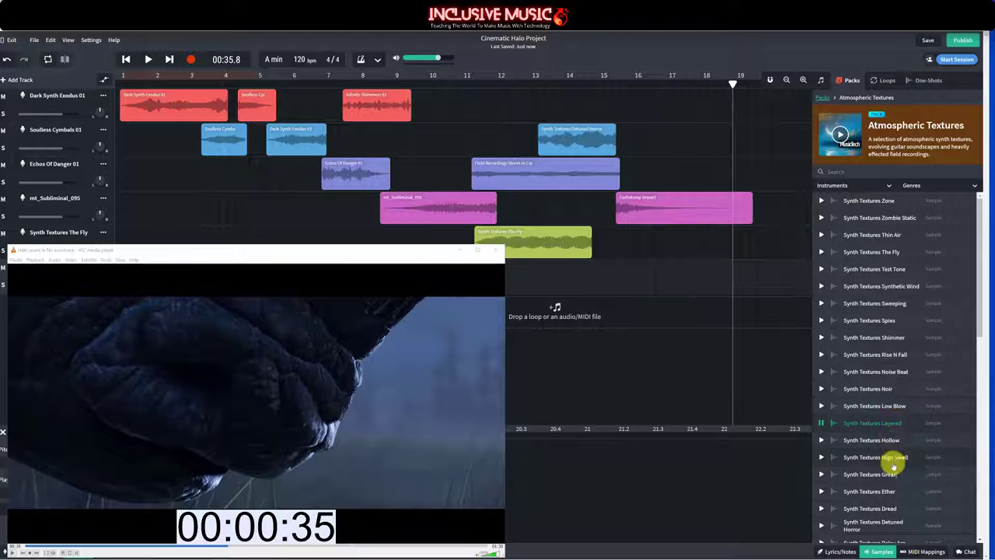
# Step: Add the Synth Textures Dread sample to the Synth Textures The Fly track, between bars 16 and 17
pyautogui.scroll(-3, 909, 334)
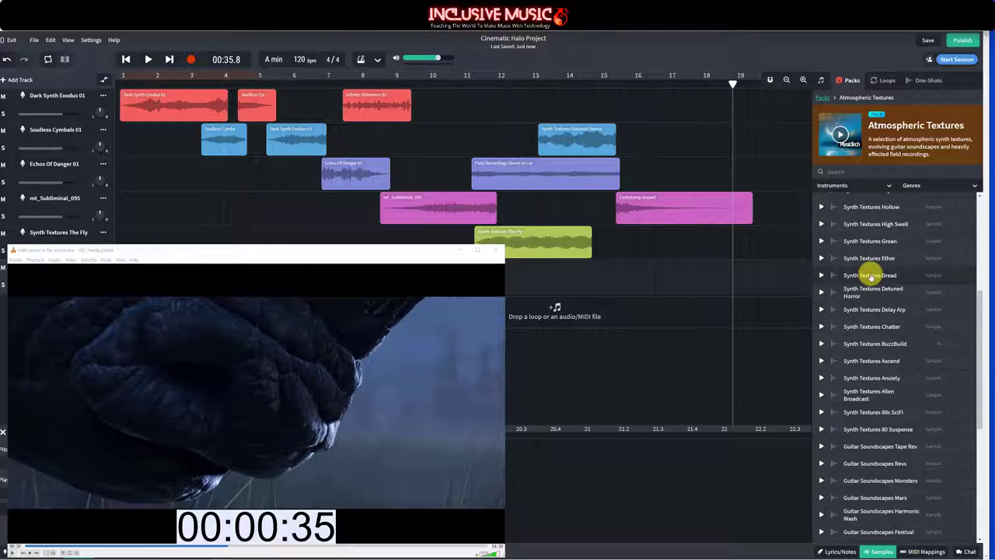
pyautogui.moveTo(871, 275); pyautogui.dragTo(662, 242)
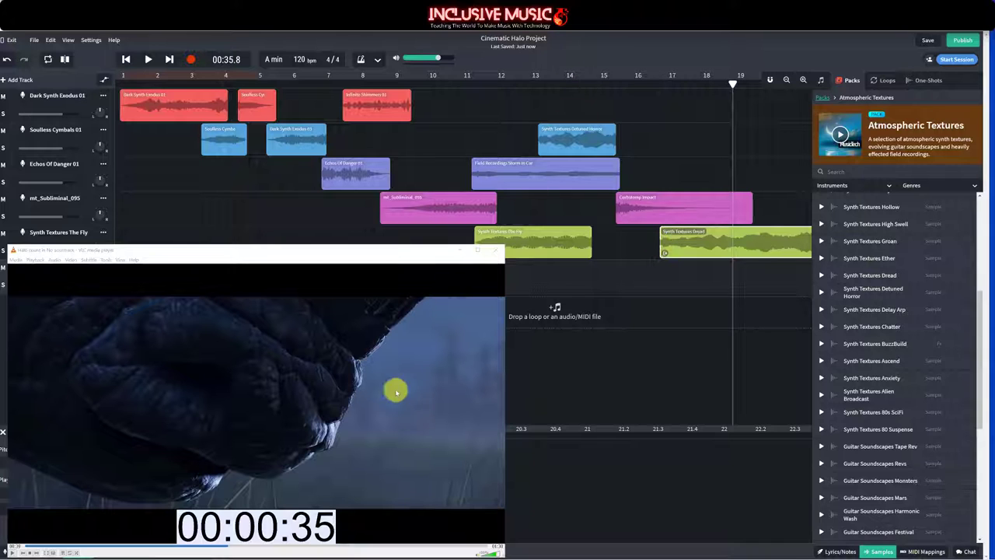
# Step: Scrub the video between about 31 and 35 seconds and shift the Synth Textures Dread clip to start at 00:30.3
pyautogui.click(227, 548)
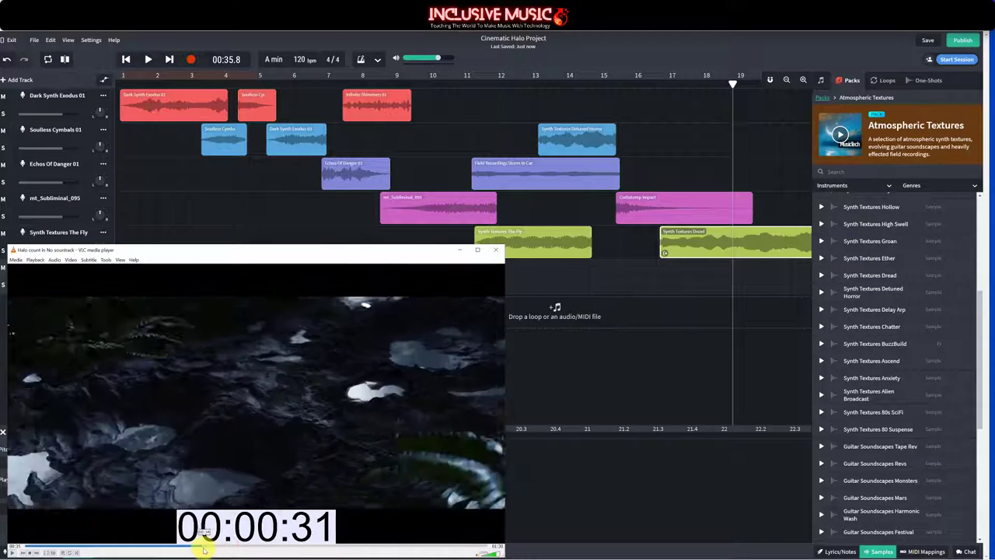
pyautogui.moveTo(204, 548); pyautogui.dragTo(200, 551)
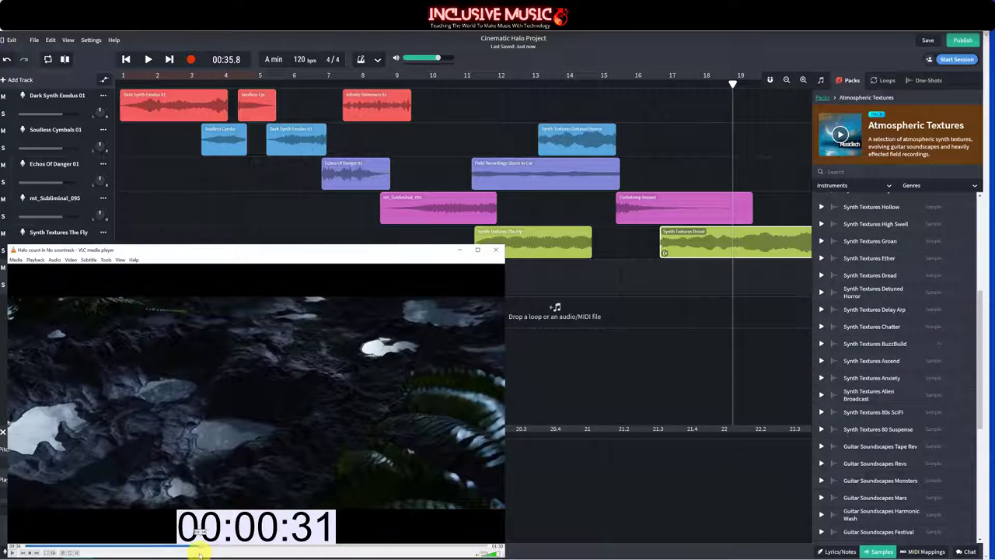
pyautogui.click(199, 551)
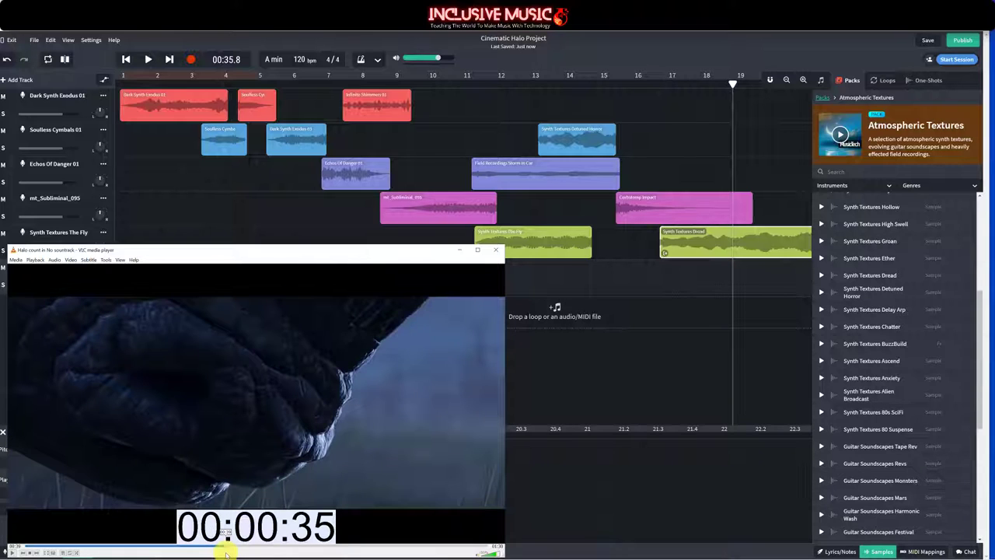
pyautogui.click(692, 84)
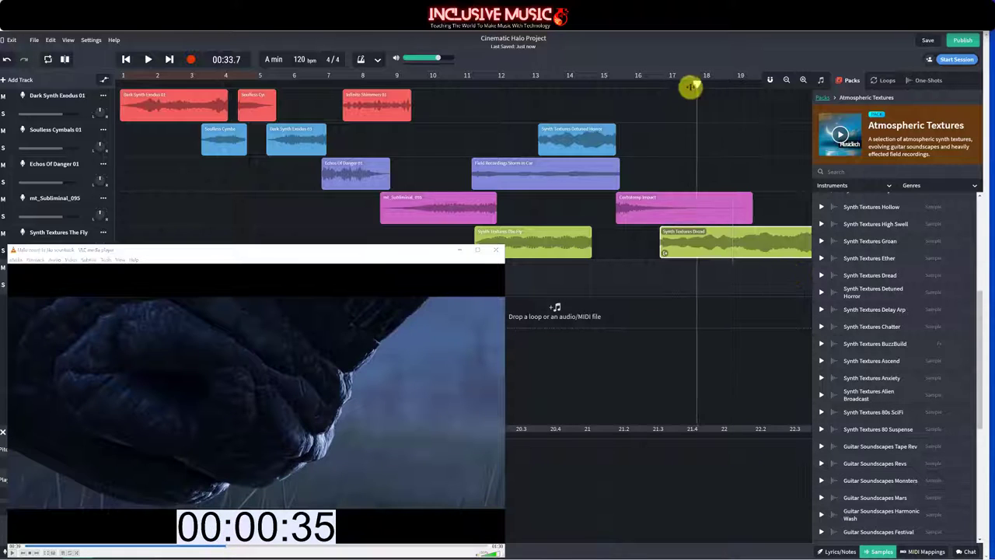
pyautogui.moveTo(692, 86); pyautogui.dragTo(638, 88)
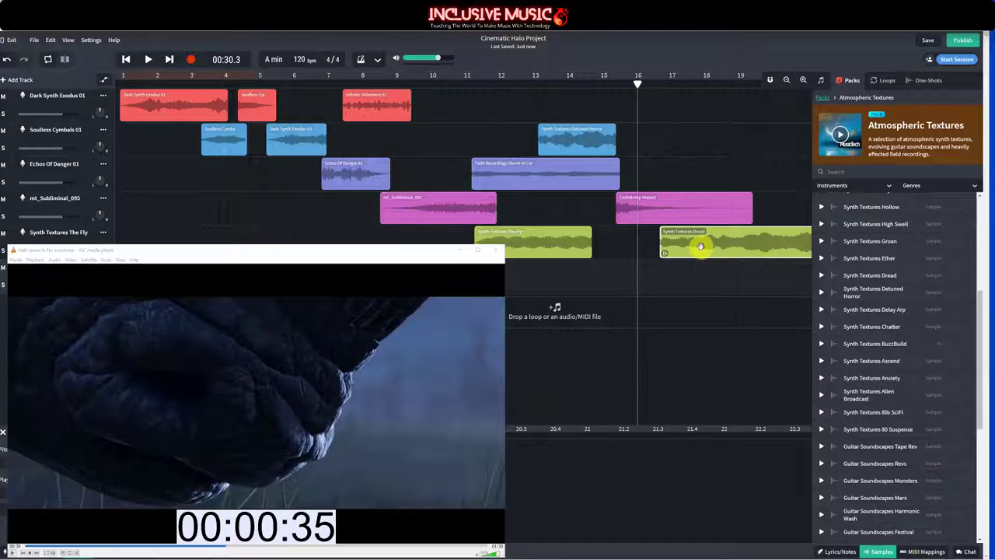
pyautogui.moveTo(698, 251); pyautogui.dragTo(677, 249)
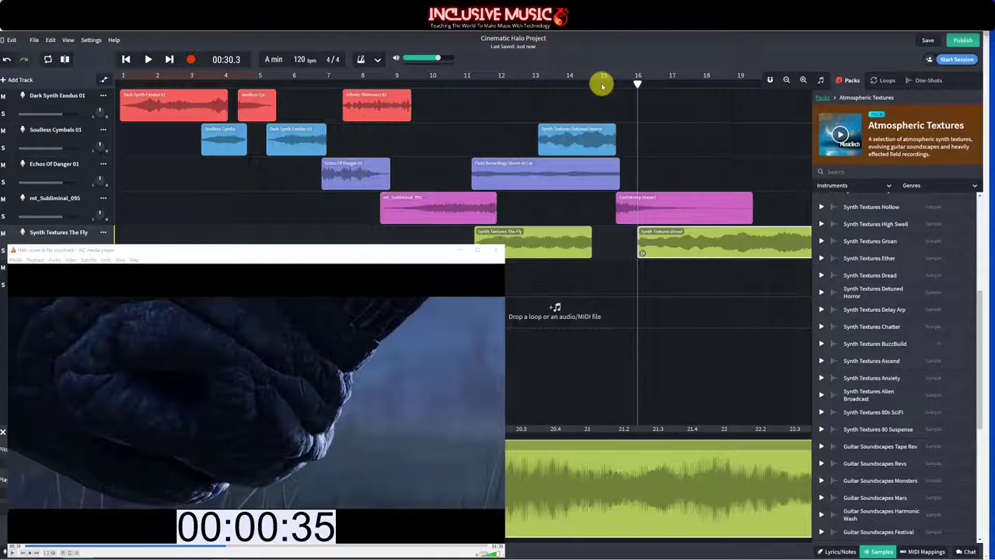
# Step: Play the arrangement from about bar 14 through the Synth Textures Dread clip and save the project
pyautogui.click(568, 84)
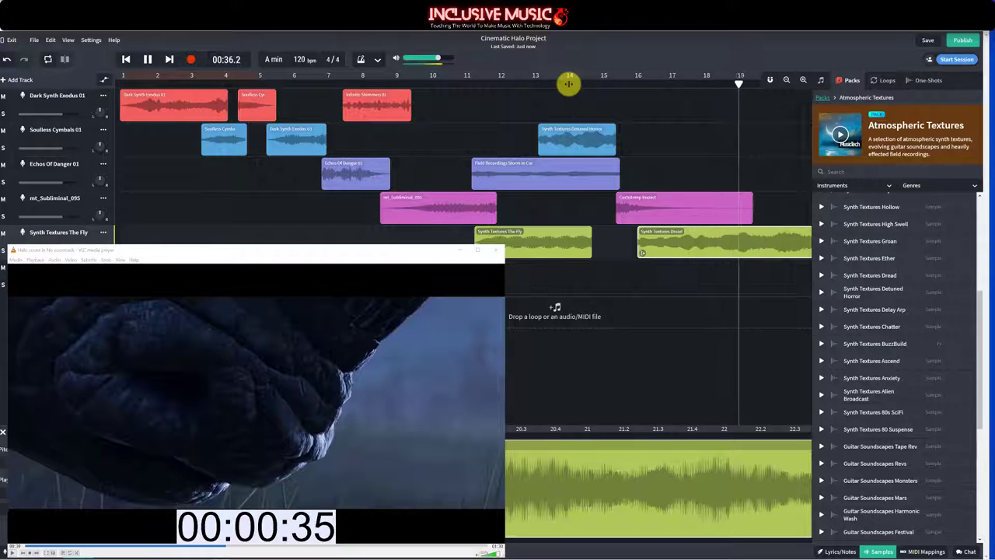
pyautogui.press('space')
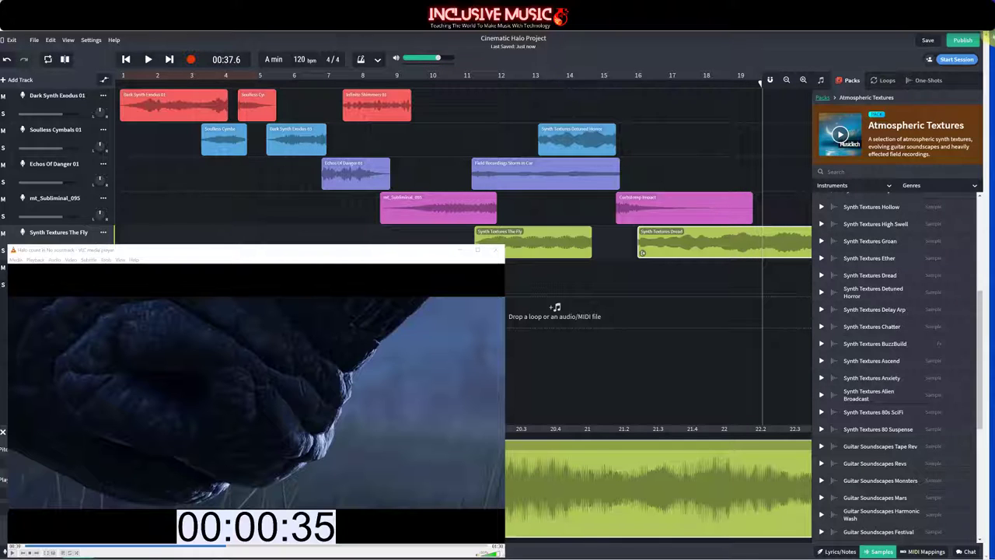
pyautogui.click(929, 42)
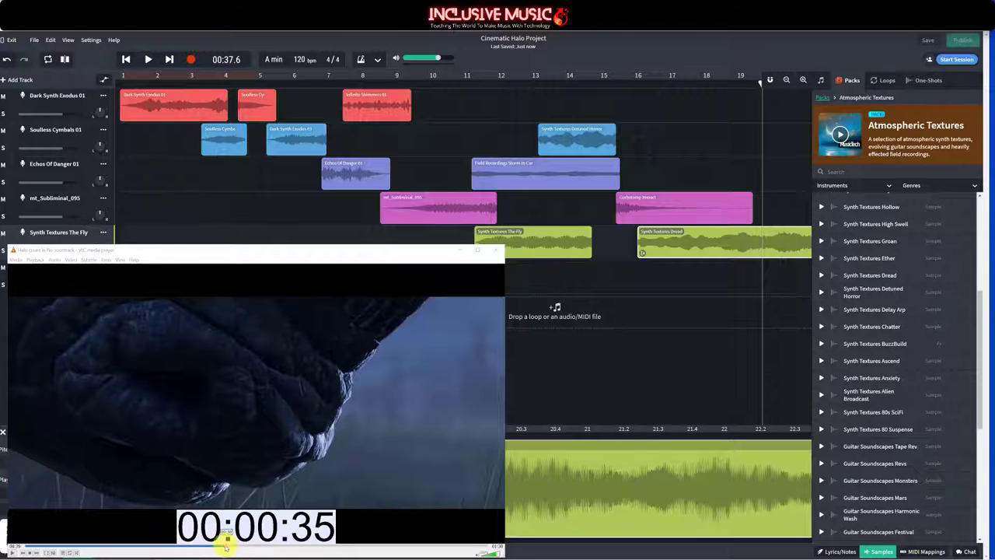
# Step: Play and scrub the video from about 35 seconds, stopping on the blue light above the mountains at 39 seconds
pyautogui.moveTo(224, 545); pyautogui.dragTo(224, 546)
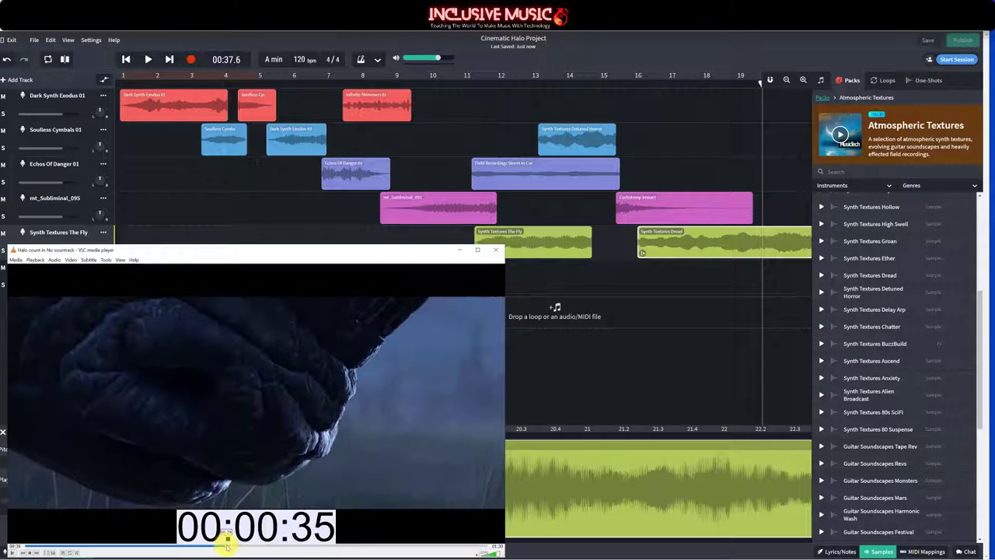
pyautogui.moveTo(764, 84); pyautogui.dragTo(721, 84)
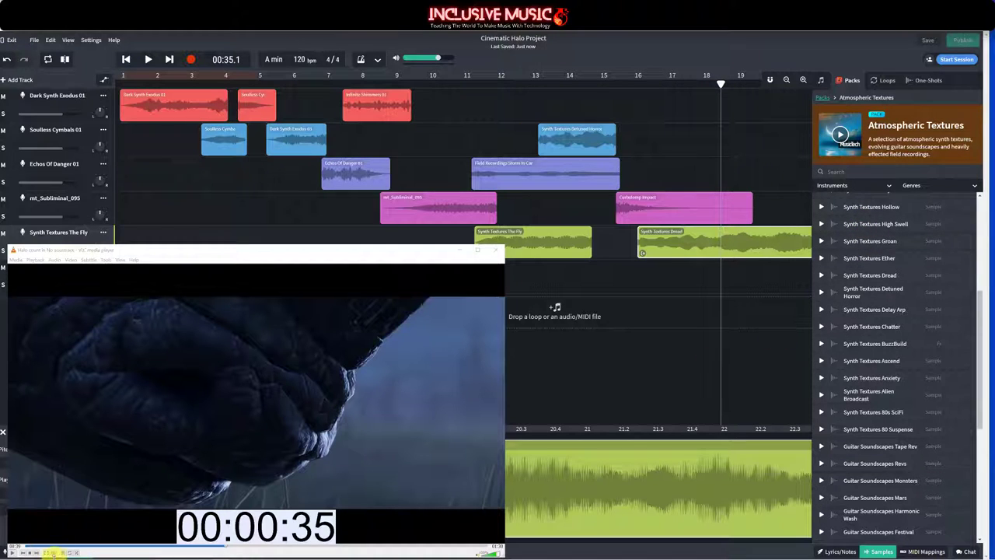
pyautogui.click(8, 551)
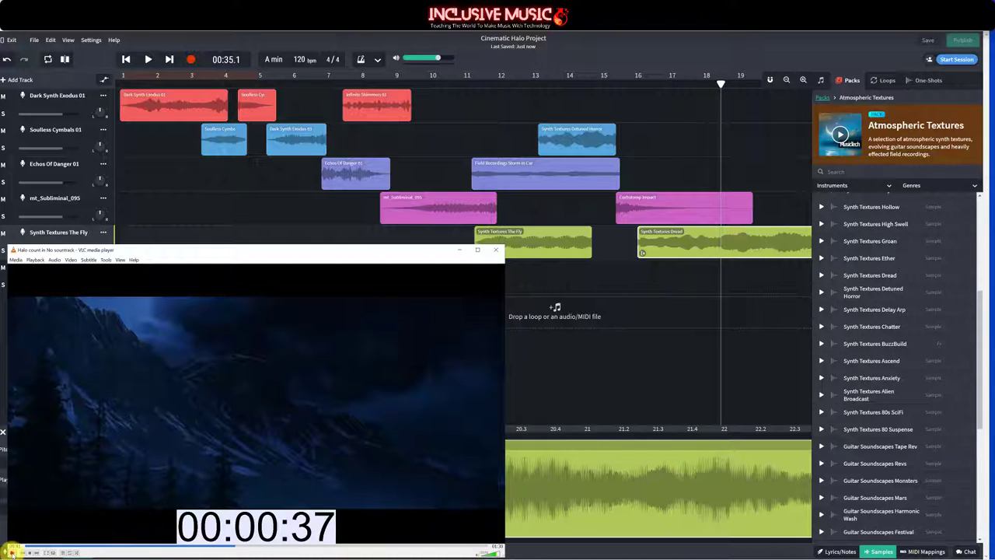
pyautogui.click(12, 552)
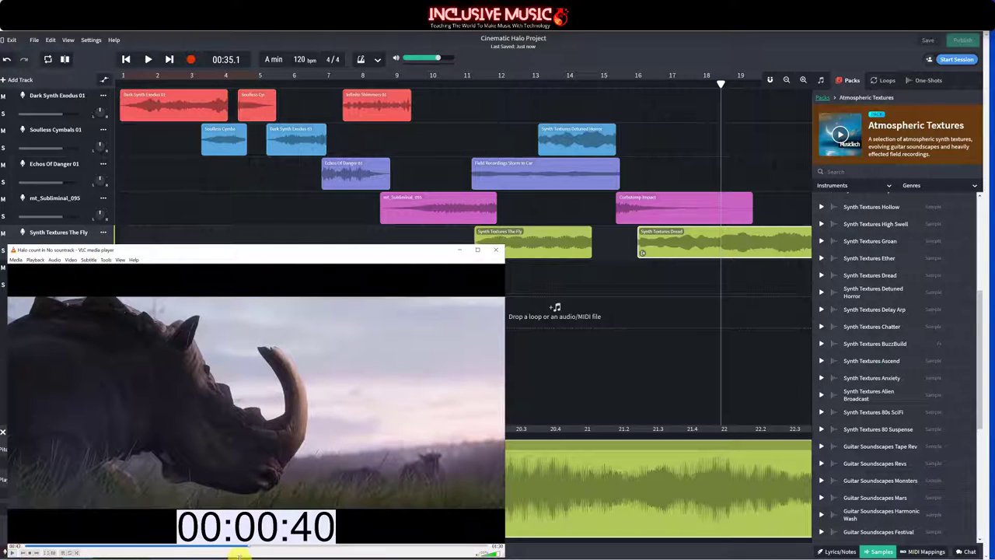
pyautogui.moveTo(249, 549); pyautogui.dragTo(230, 550)
pyautogui.click(12, 552)
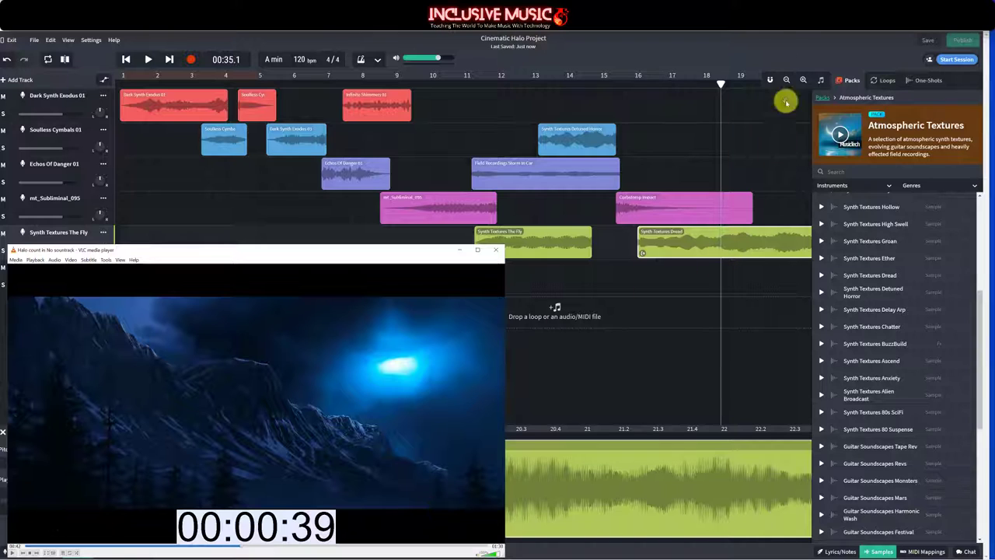
# Step: Split the Synth Textures Dread clip at 00:39.0 and delete the part after the cut
pyautogui.moveTo(720, 84); pyautogui.dragTo(787, 82)
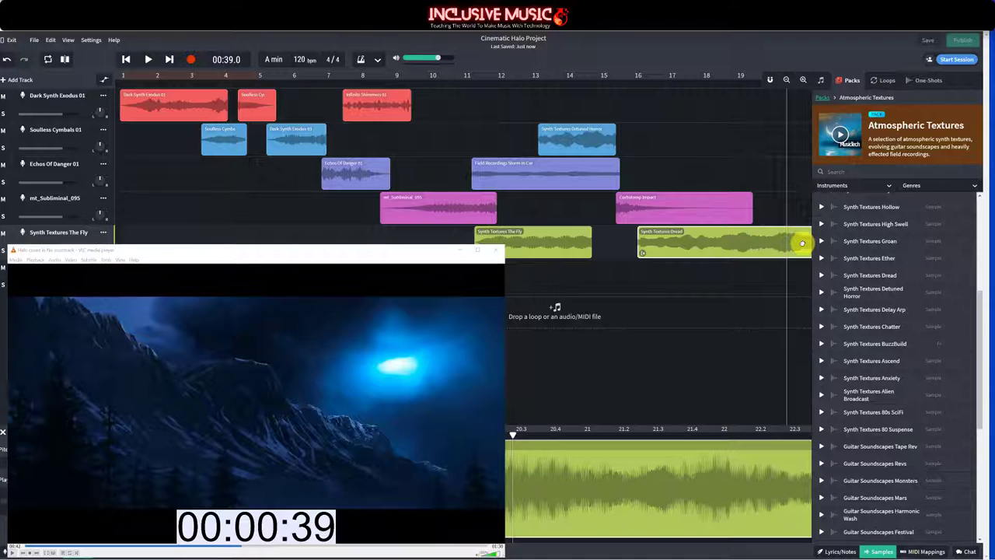
pyautogui.hotkey('ctrl', 'e')
pyautogui.press('Delete')
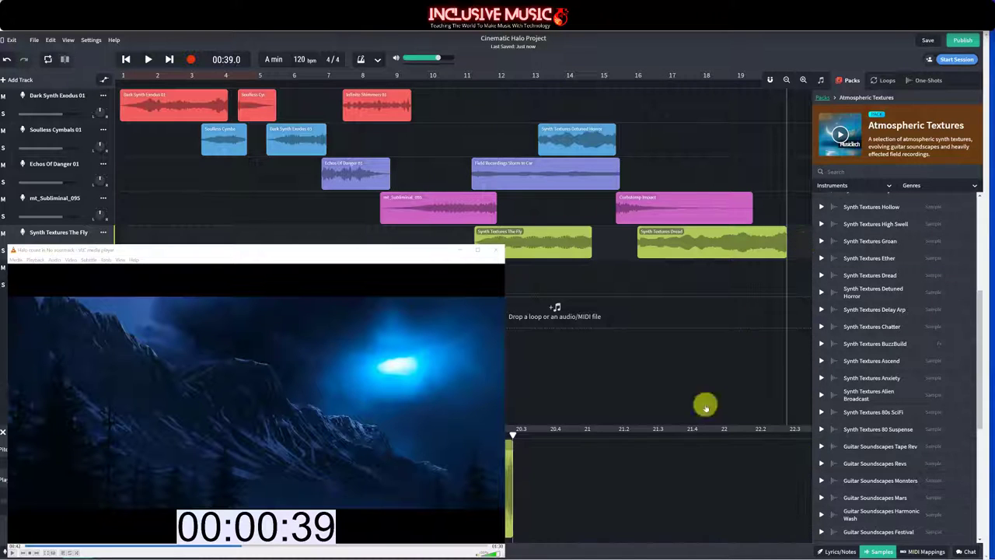
# Step: Add a fade-out to the end of the Synth Textures Dread clip, starting just before bar 20
pyautogui.click(774, 241)
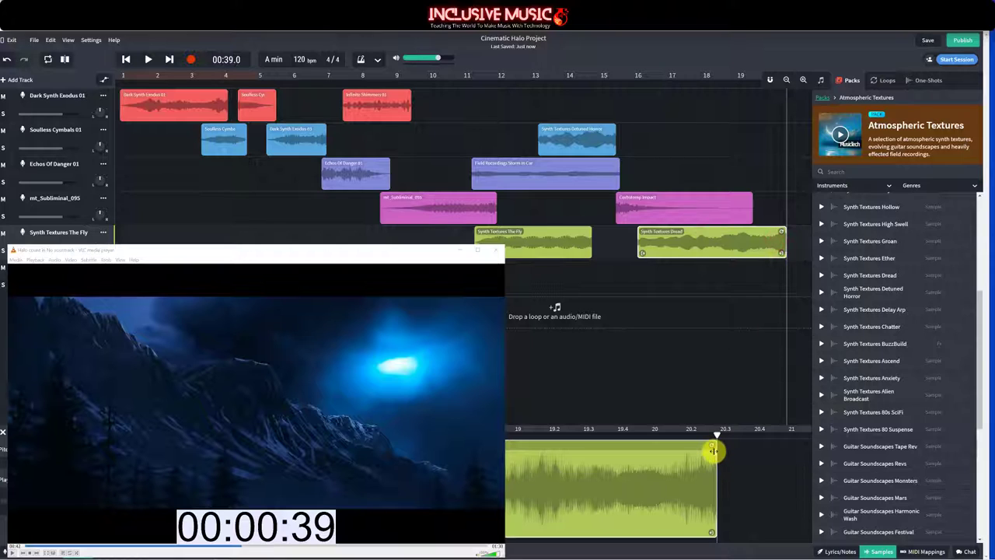
pyautogui.moveTo(715, 451); pyautogui.dragTo(640, 452)
pyautogui.click(712, 450)
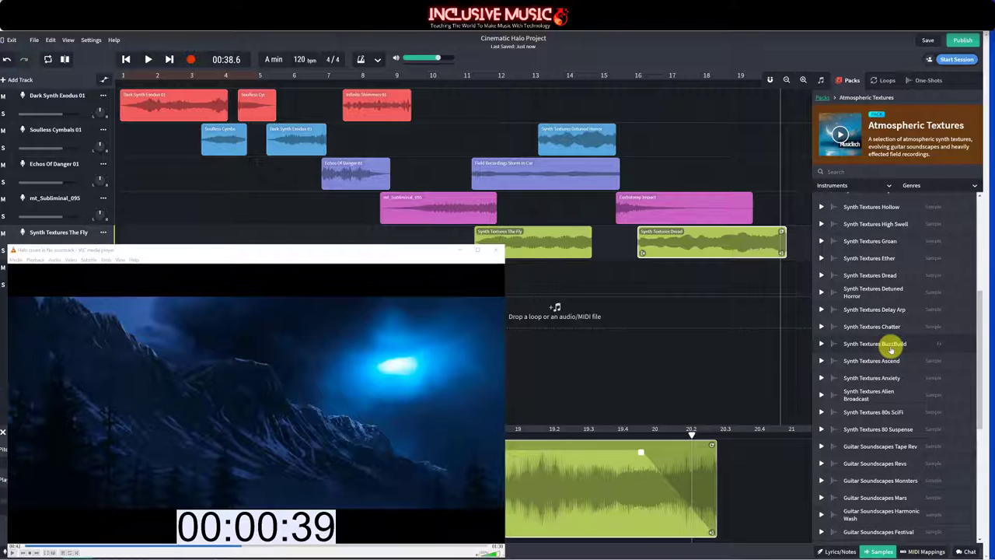
# Step: Search the loops for "thunder" and audition Thunderstrike Impact 03 and Thunderstrike Impact 02
pyautogui.click(887, 80)
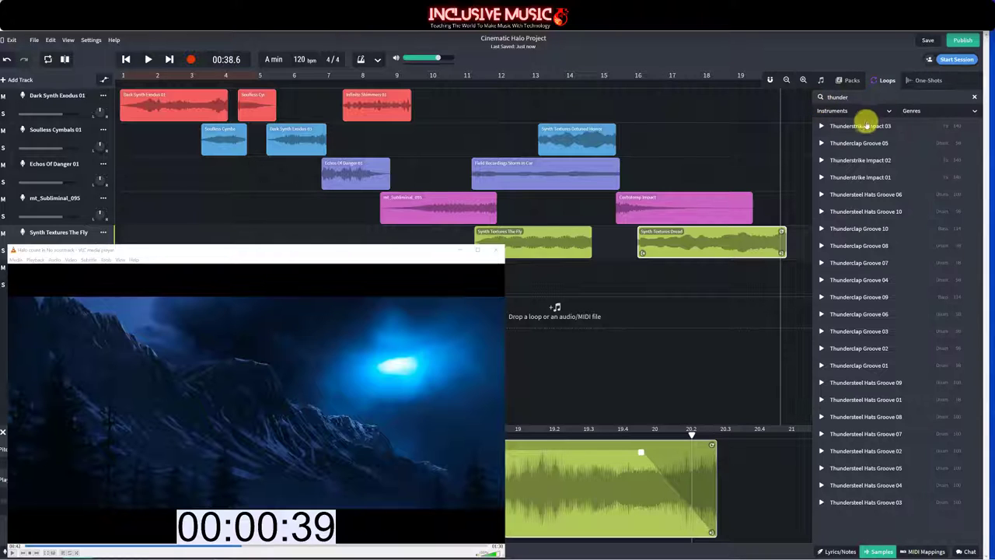
pyautogui.click(864, 125)
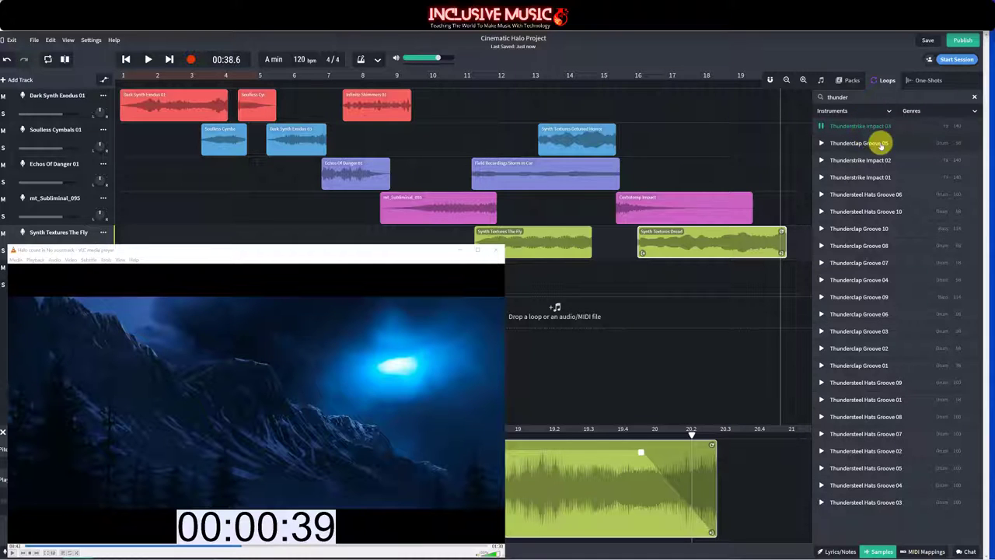
pyautogui.click(881, 129)
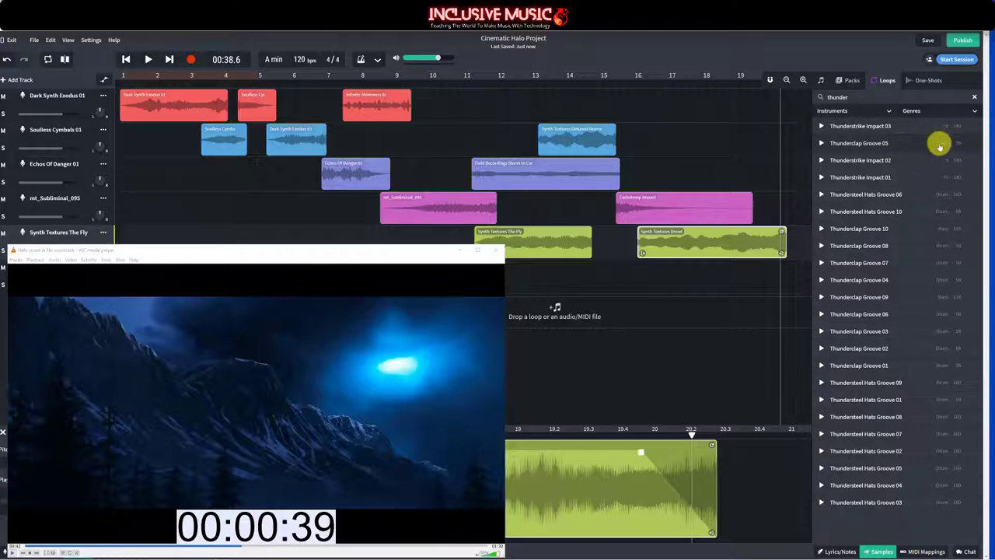
pyautogui.click(872, 161)
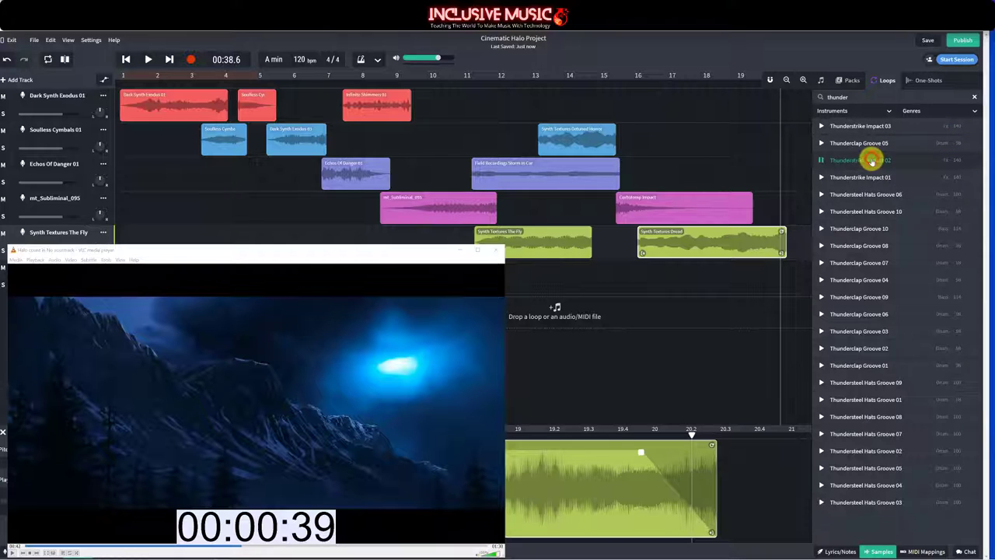
# Step: Compare Thunderstrike Impact 01 and 03, and place Thunderstrike Impact 01 on the Echos Of Danger 01 track at 00:38.6
pyautogui.click(870, 177)
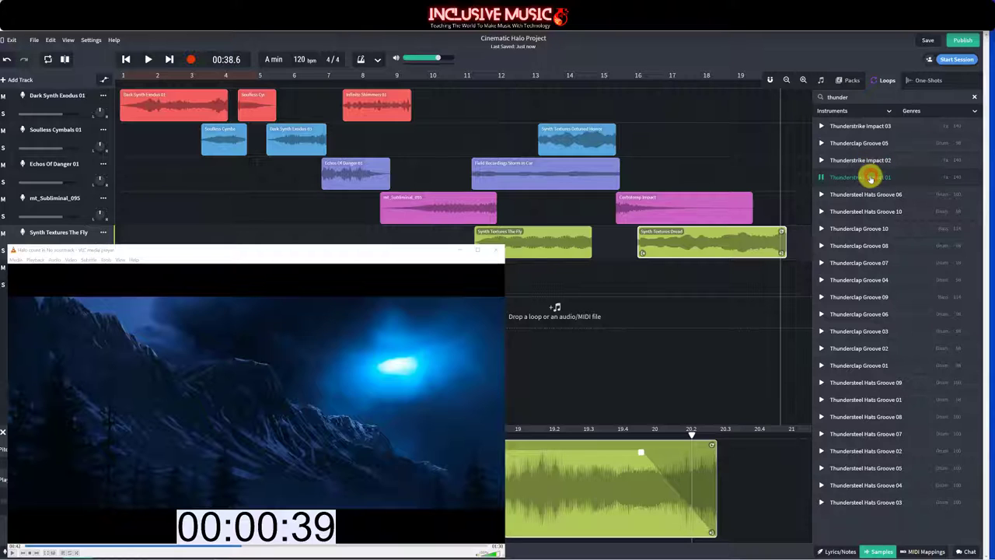
pyautogui.click(859, 127)
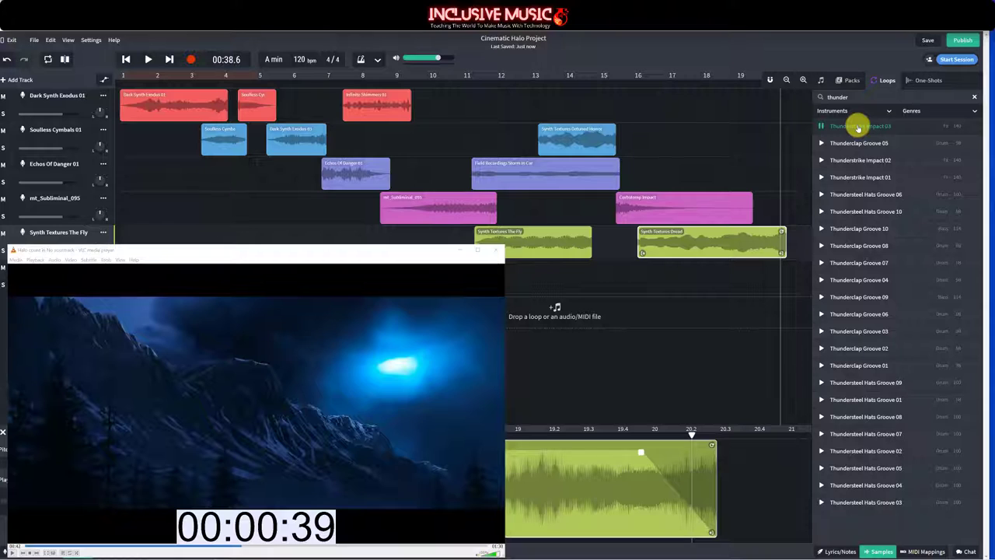
pyautogui.click(867, 178)
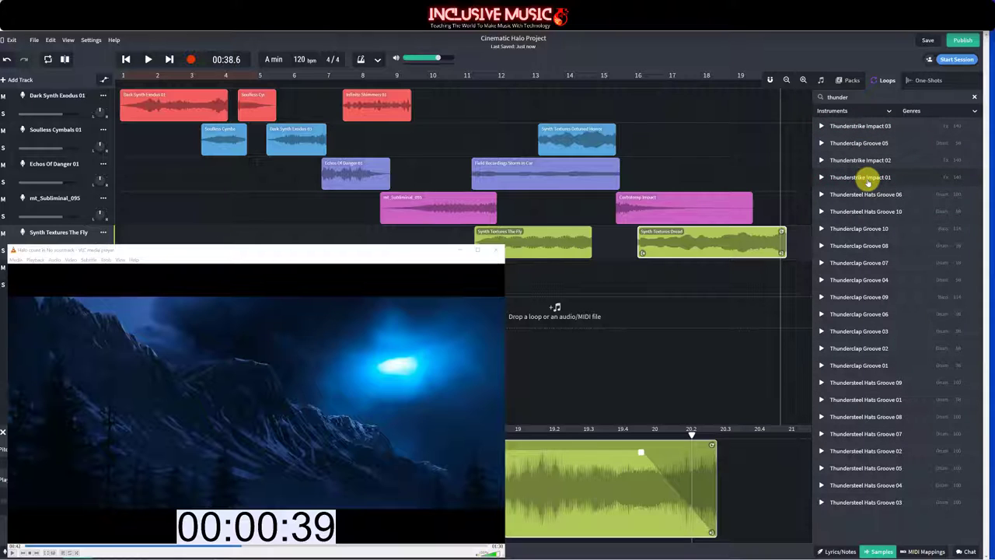
pyautogui.moveTo(868, 180); pyautogui.dragTo(787, 174)
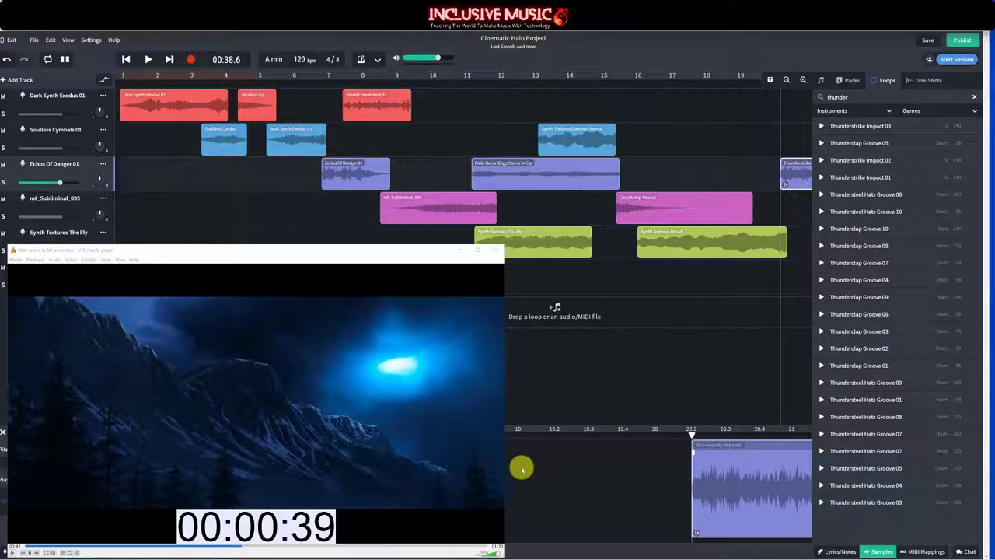
# Step: Play the soundtrack and video together from the beginning past the thunder impact, then stop both
pyautogui.click(29, 552)
pyautogui.click(5, 508)
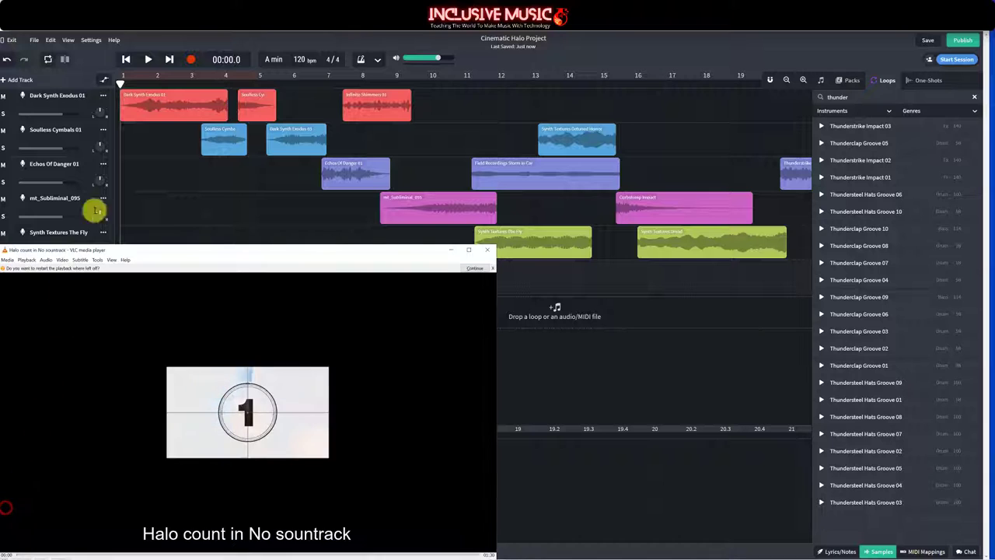
pyautogui.click(148, 60)
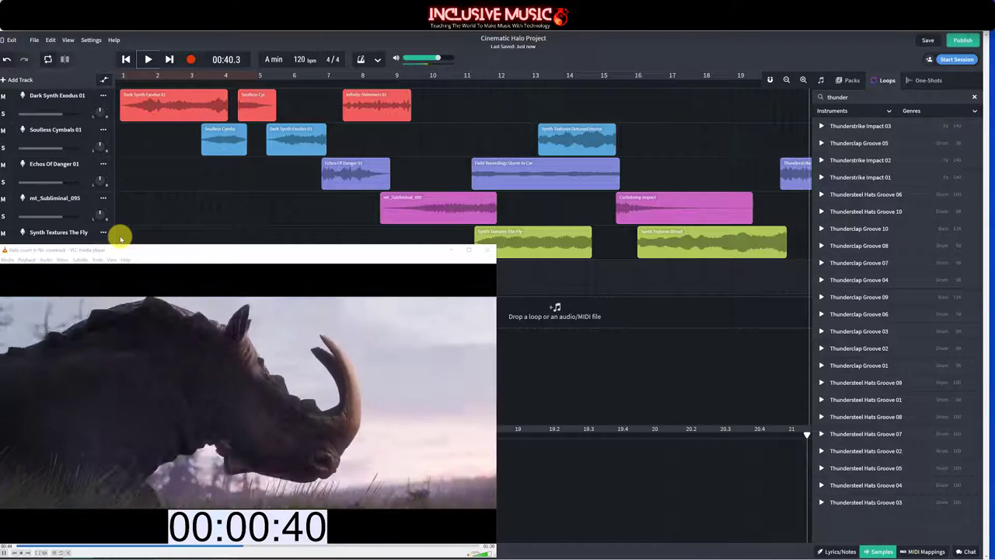
pyautogui.press('space')
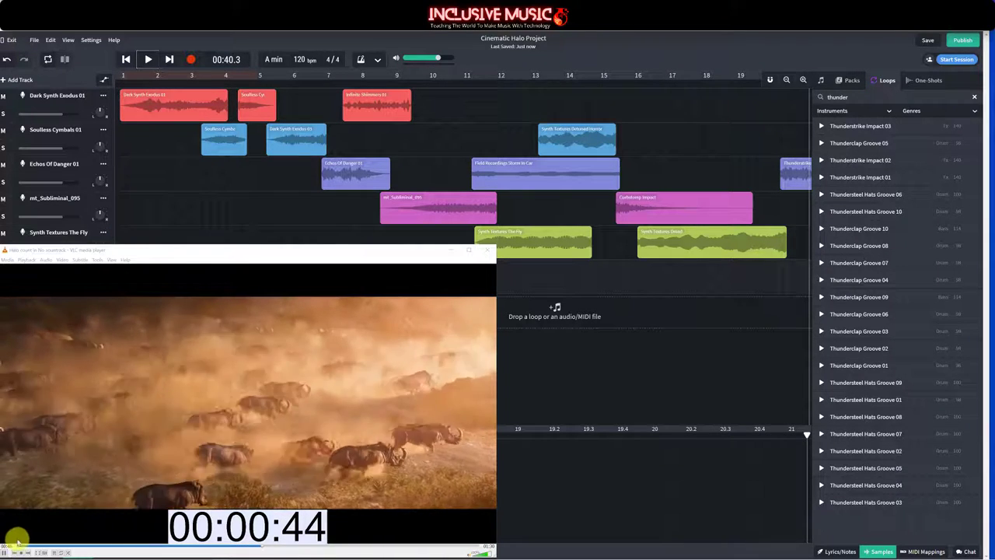
pyautogui.click(19, 551)
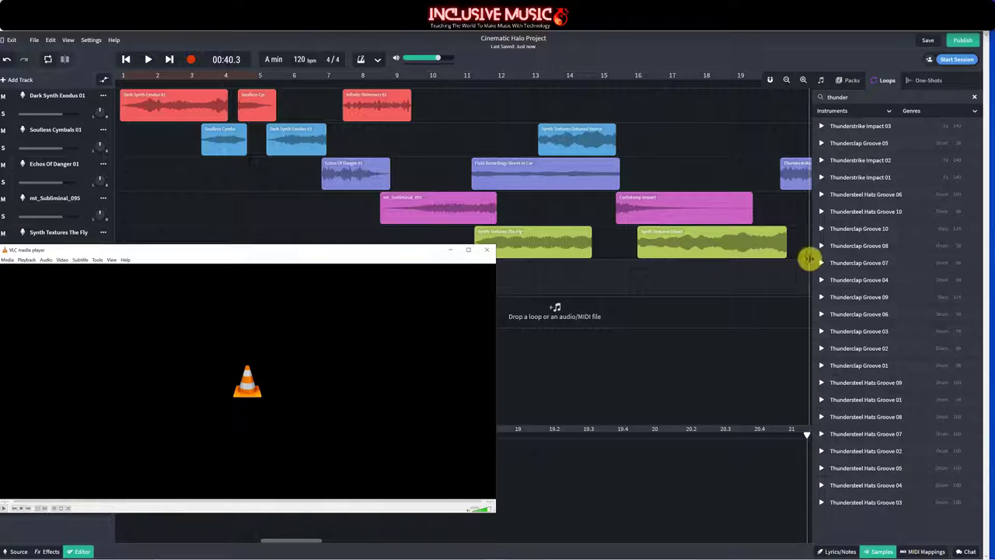
# Step: Search the loops for "cymbal", audition several, and place Latin Groove Reverse Cymbal on the Soulless Cymbals 01 track before the thunder clip
pyautogui.doubleClick(821, 96)
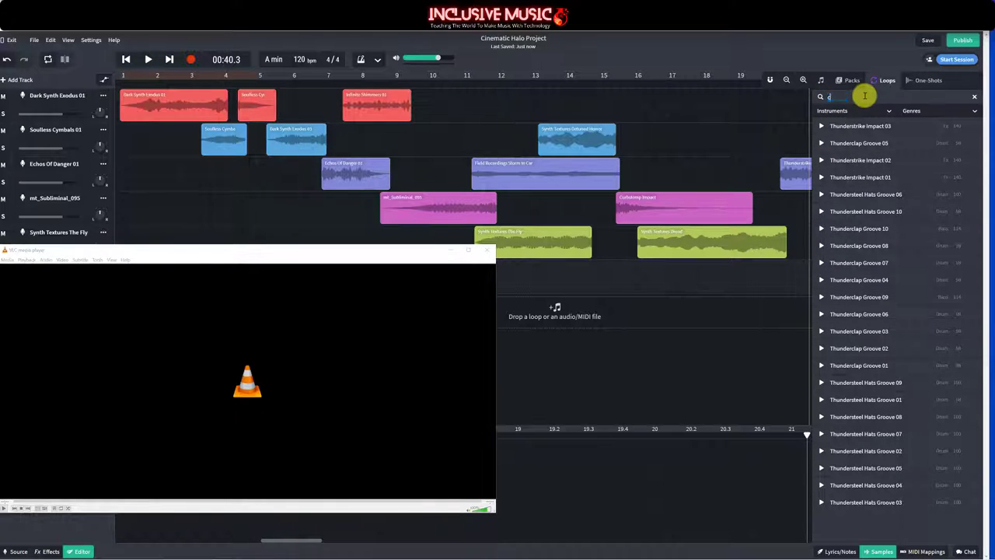
pyautogui.write('cymbal')
pyautogui.click(863, 126)
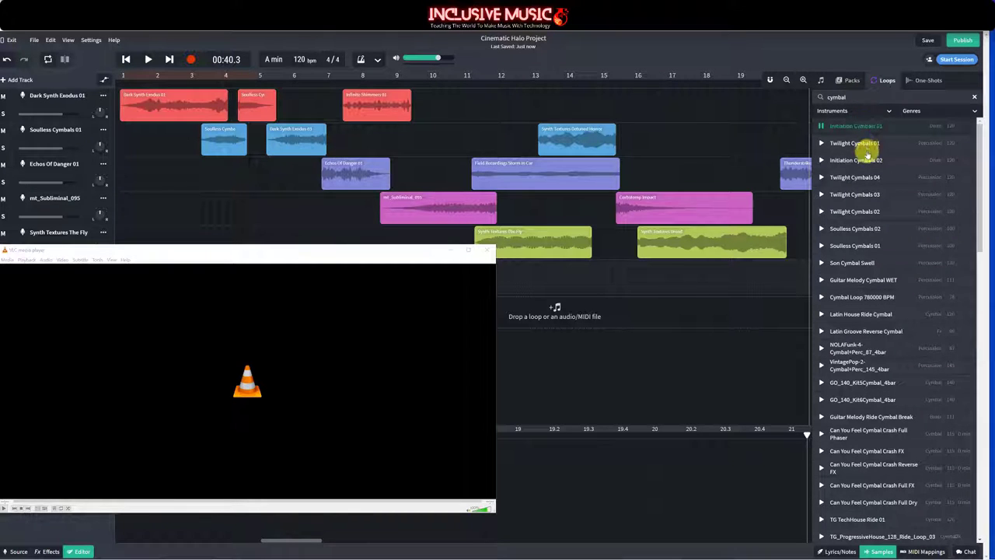
pyautogui.click(869, 264)
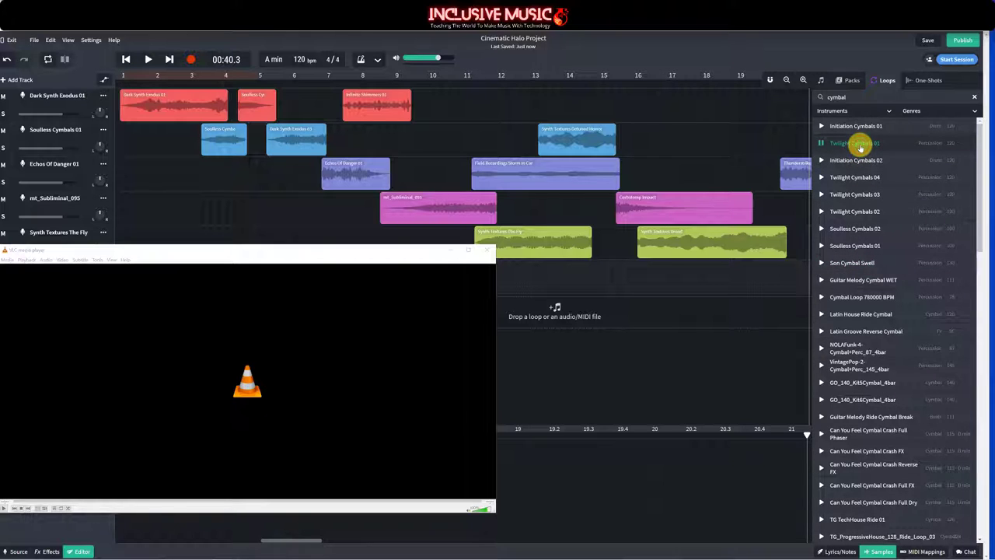
pyautogui.click(860, 160)
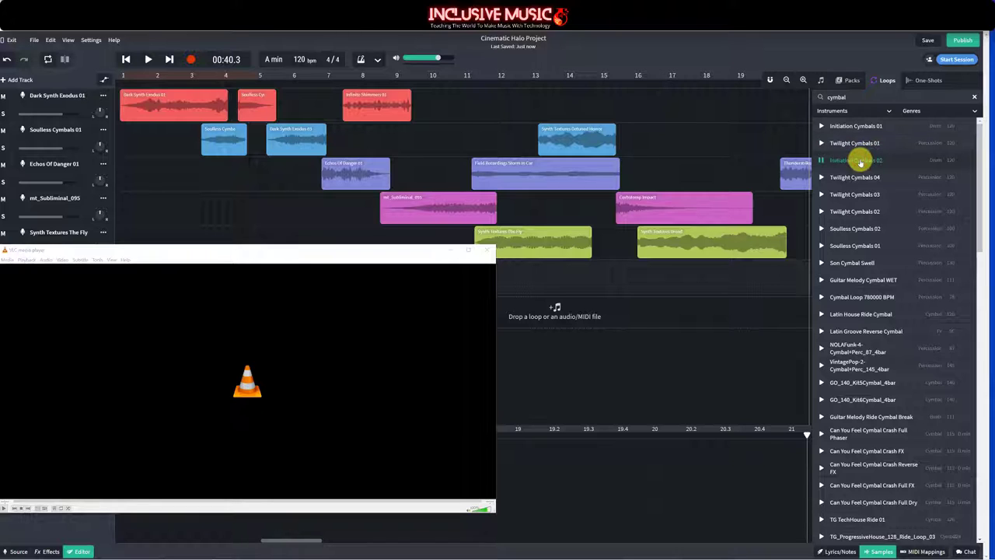
pyautogui.click(874, 330)
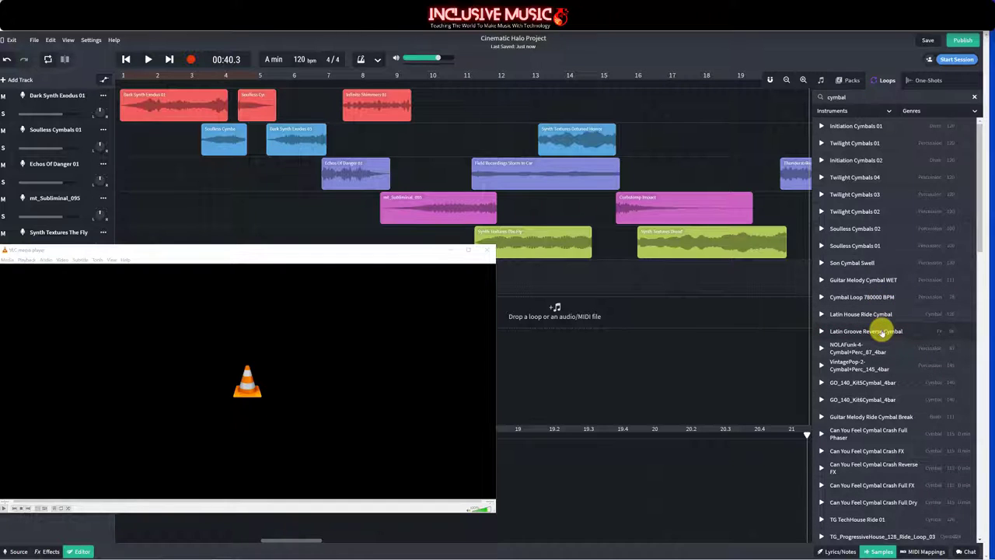
pyautogui.doubleClick(883, 332)
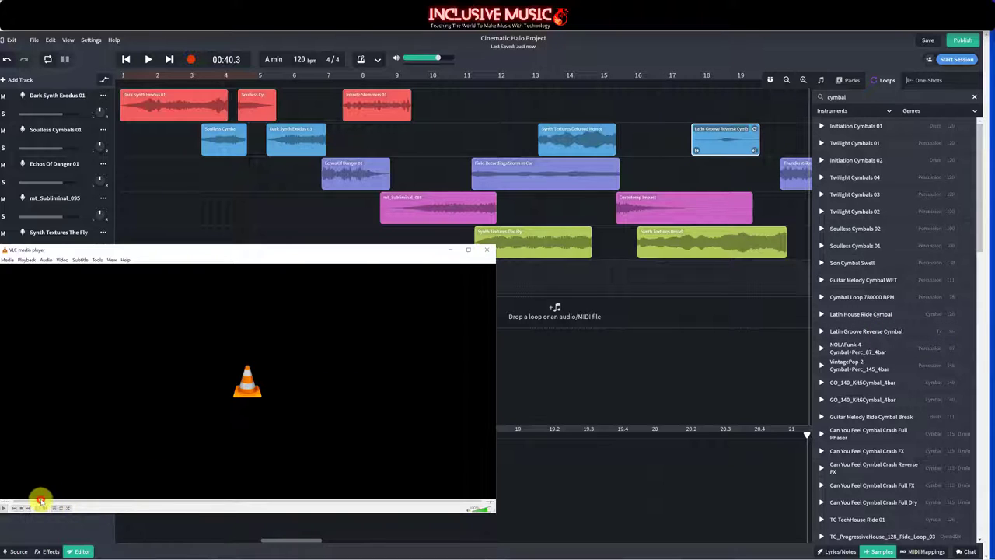
# Step: Restart the video and scrub ahead to the scene just before the thunder impact
pyautogui.click(14, 506)
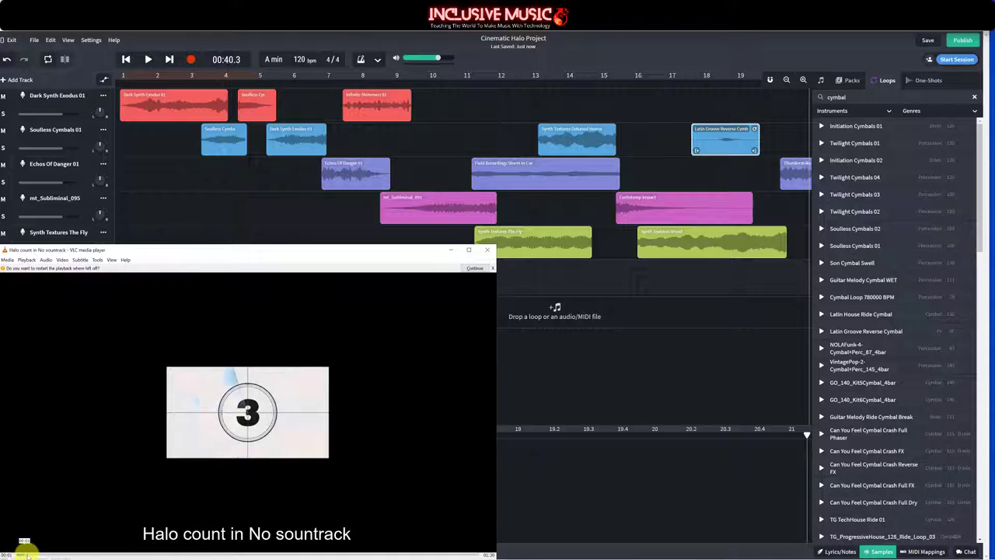
pyautogui.moveTo(26, 553); pyautogui.dragTo(220, 554)
pyautogui.click(455, 340)
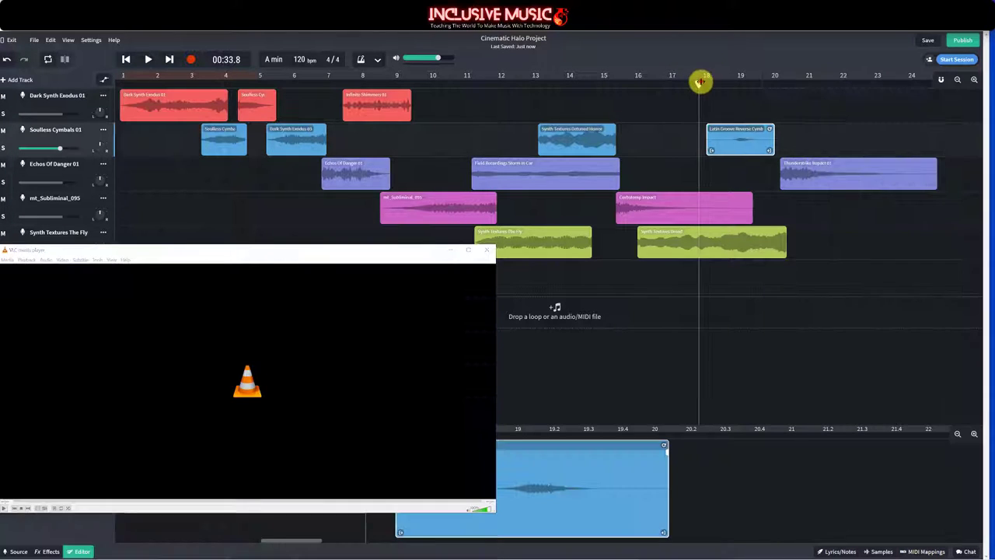
# Step: Play the soundtrack from 00:33.8 and again from about bar 20 to check the reverse cymbal leading into the thunder
pyautogui.press('space')
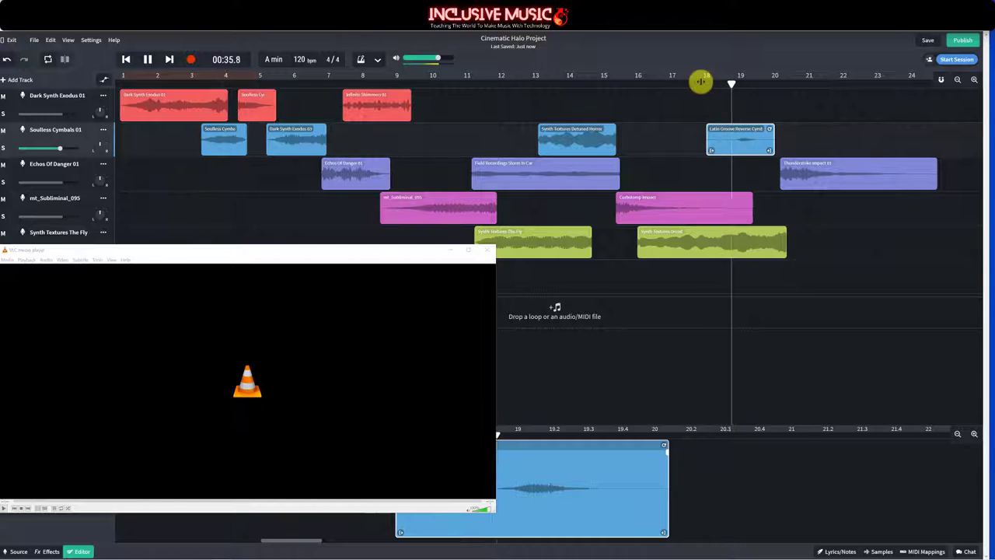
pyautogui.press('space')
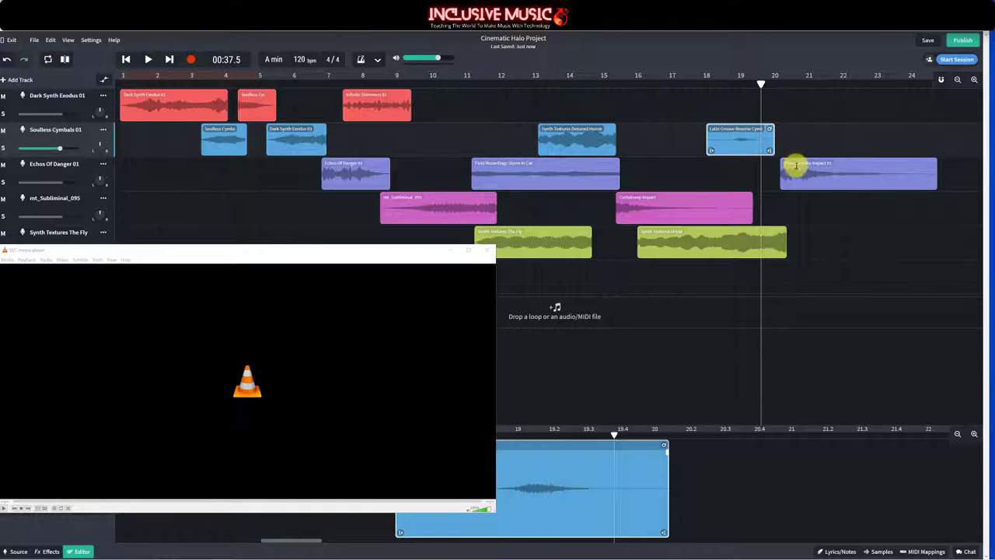
pyautogui.click(776, 83)
pyautogui.press('space')
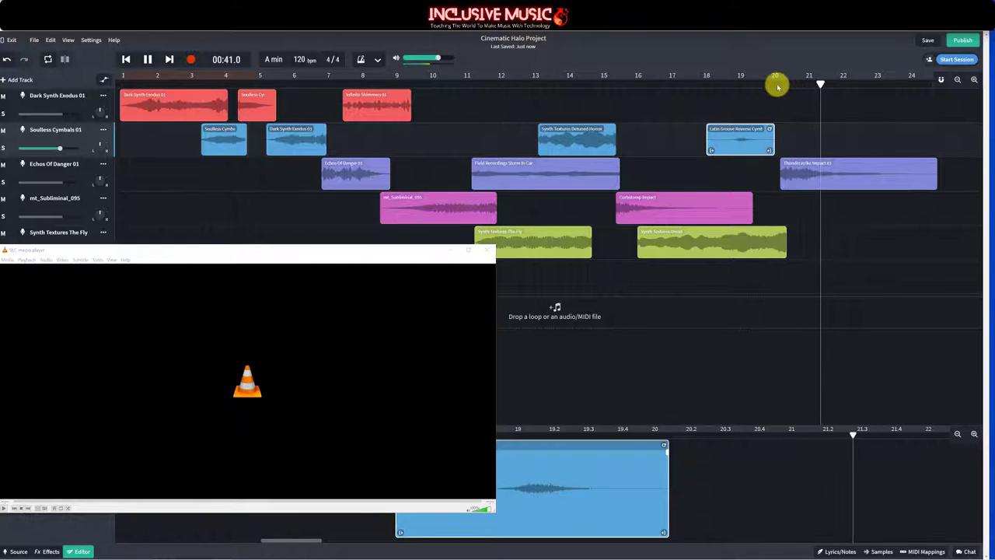
pyautogui.press('space')
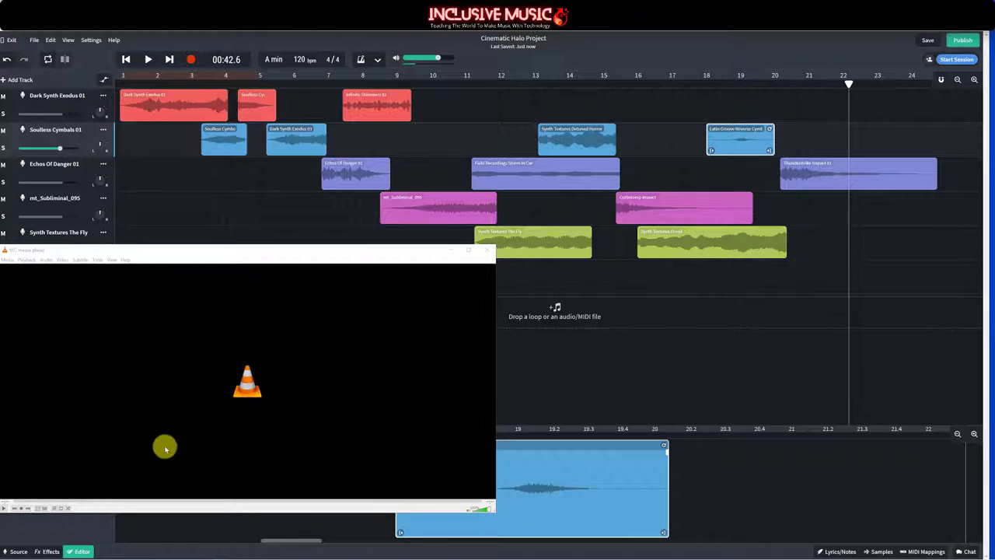
# Step: Restart the video and scrub through the rhino scene, stopping on the running herd at 43 seconds
pyautogui.click(9, 508)
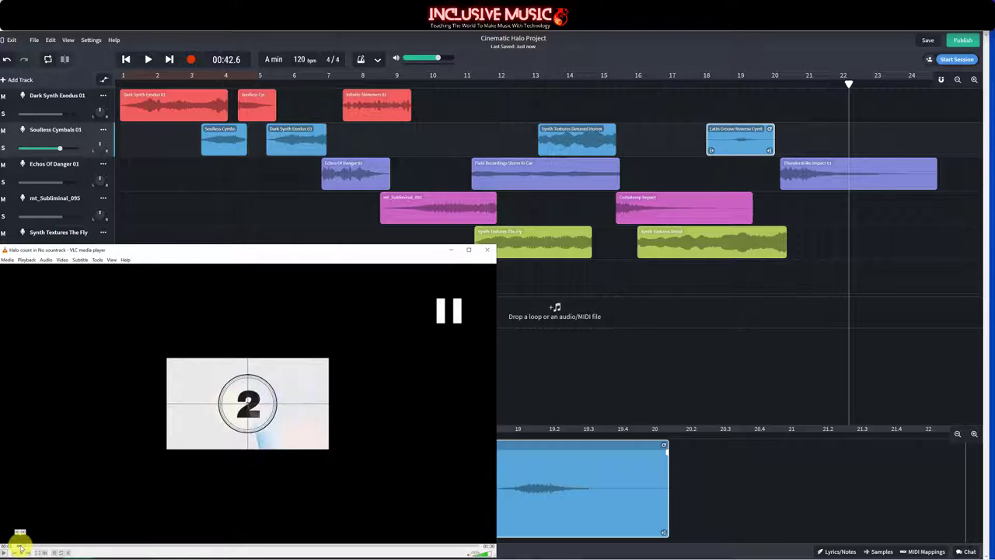
pyautogui.moveTo(19, 547); pyautogui.dragTo(230, 551)
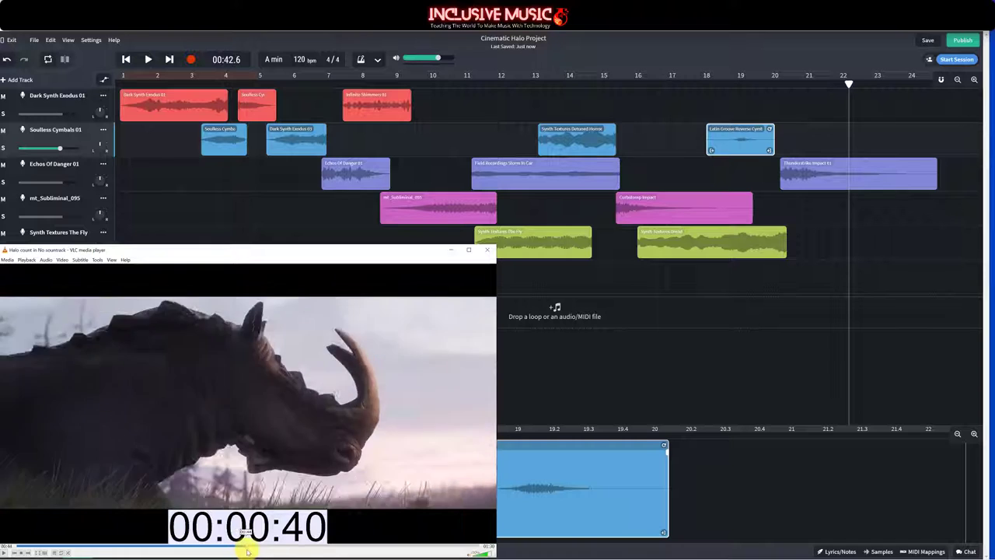
pyautogui.click(252, 551)
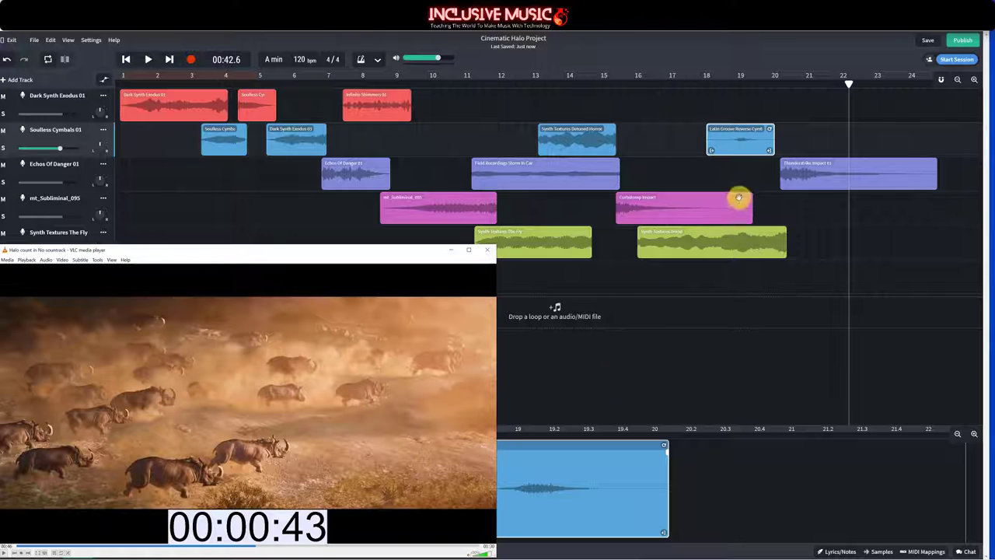
# Step: Filter the sample packs by the Film and Soundtrack genre and open Cinematic Loop Pack 2
pyautogui.click(873, 550)
pyautogui.click(849, 80)
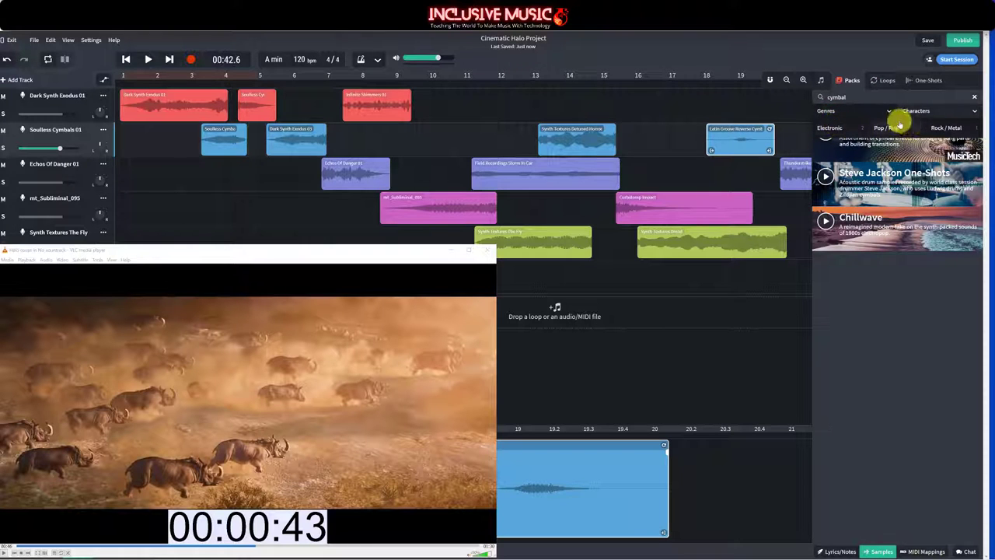
pyautogui.click(851, 114)
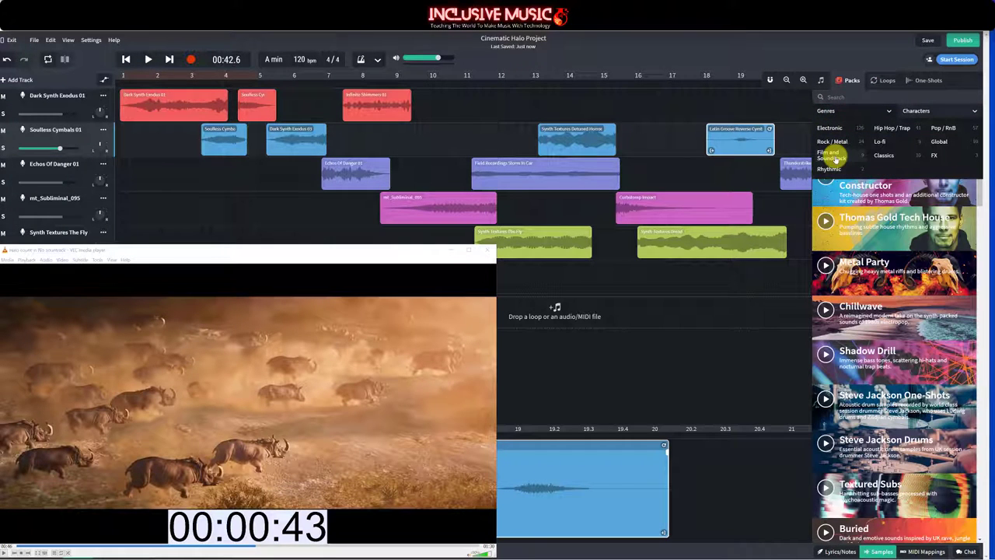
pyautogui.click(834, 156)
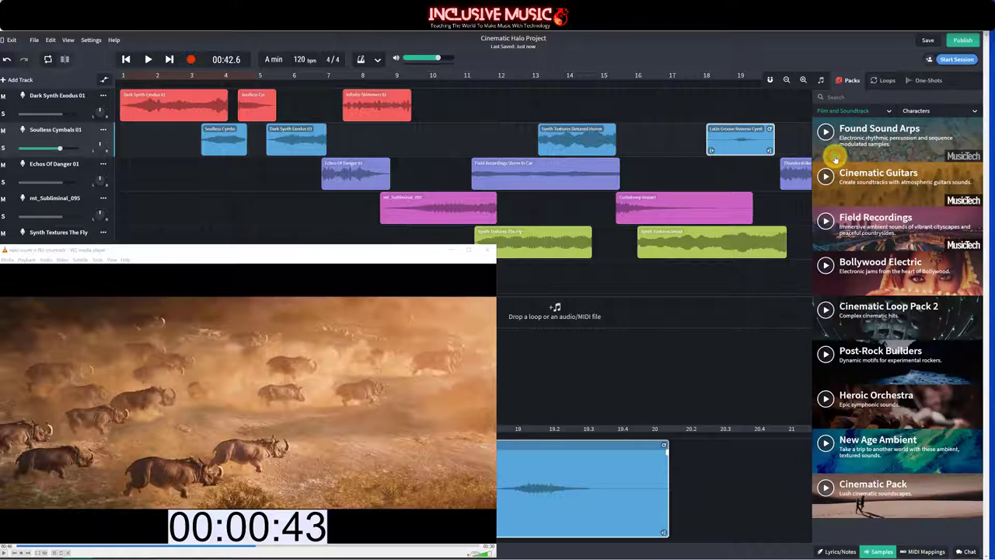
pyautogui.click(893, 324)
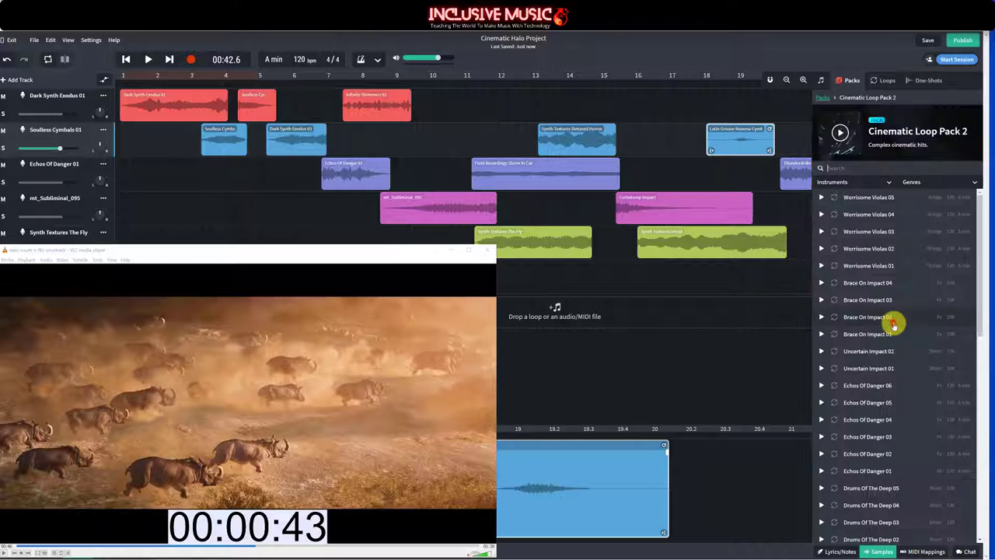
# Step: Audition Dark Tension Rhythm 05 and the Drums Of The Deep loops 04 to 01
pyautogui.scroll(-5, 891, 342)
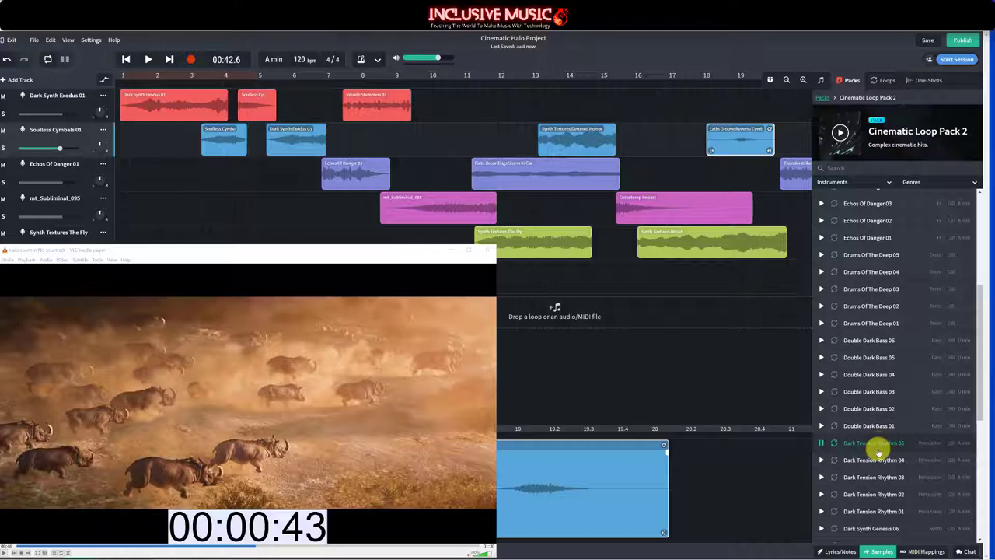
pyautogui.click(877, 444)
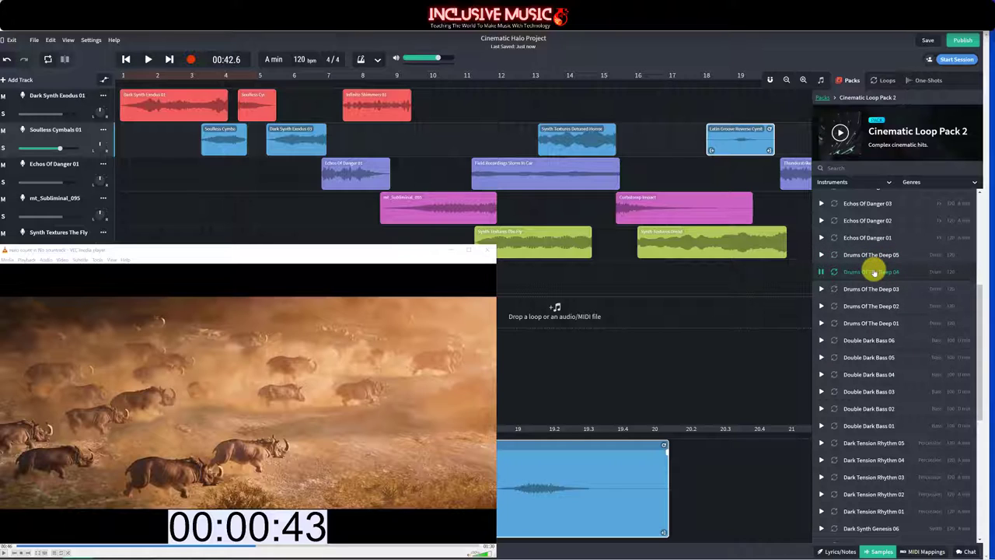
pyautogui.click(877, 289)
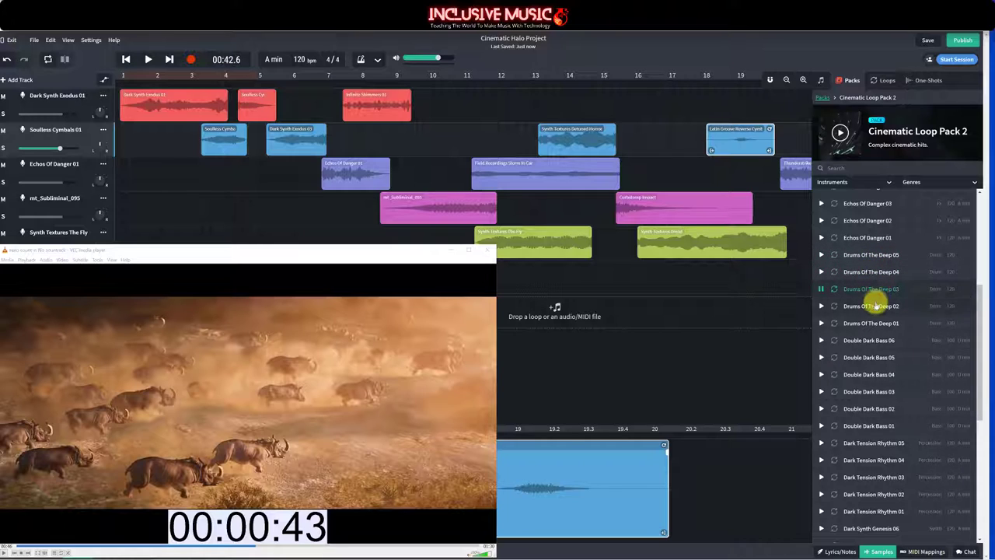
pyautogui.click(875, 306)
pyautogui.click(876, 323)
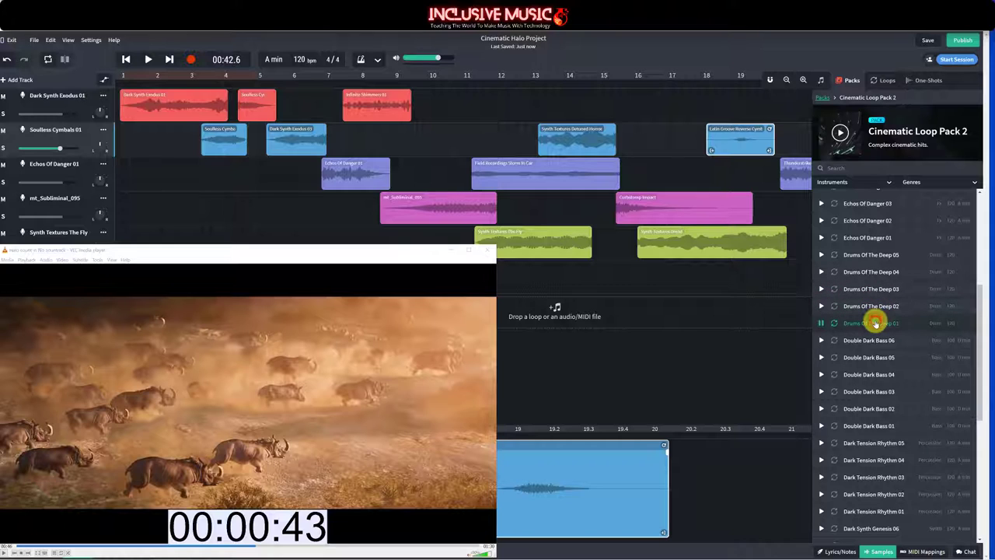
pyautogui.click(876, 323)
# Step: Look through the rest of the pack and audition Dark Tension Rhythm 03, 02 and 01
pyautogui.scroll(-5, 877, 329)
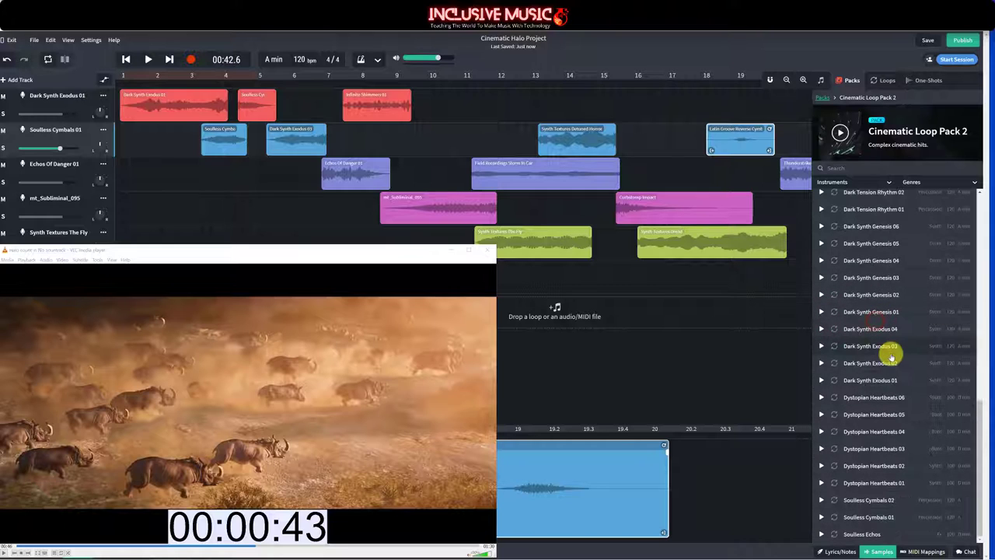
pyautogui.scroll(3, 880, 321)
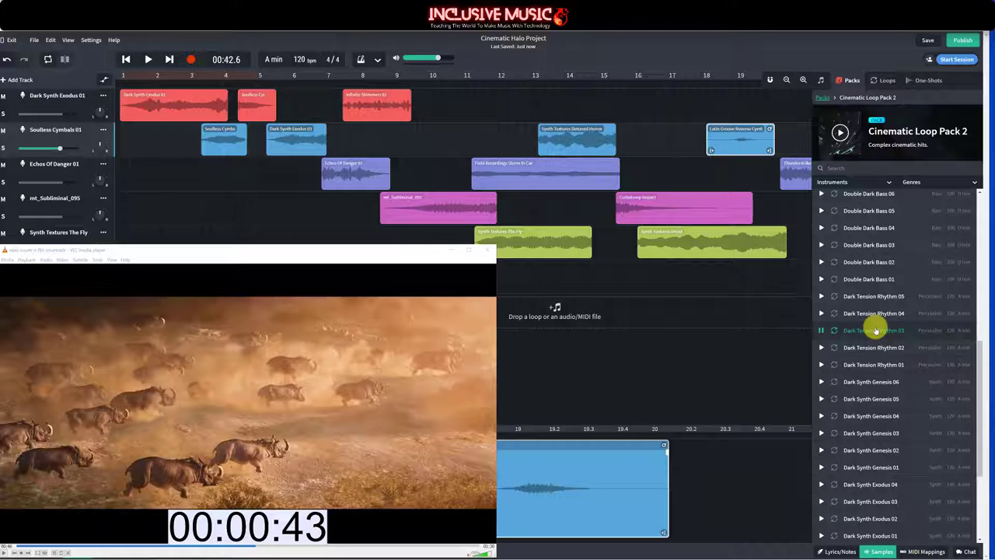
pyautogui.click(879, 347)
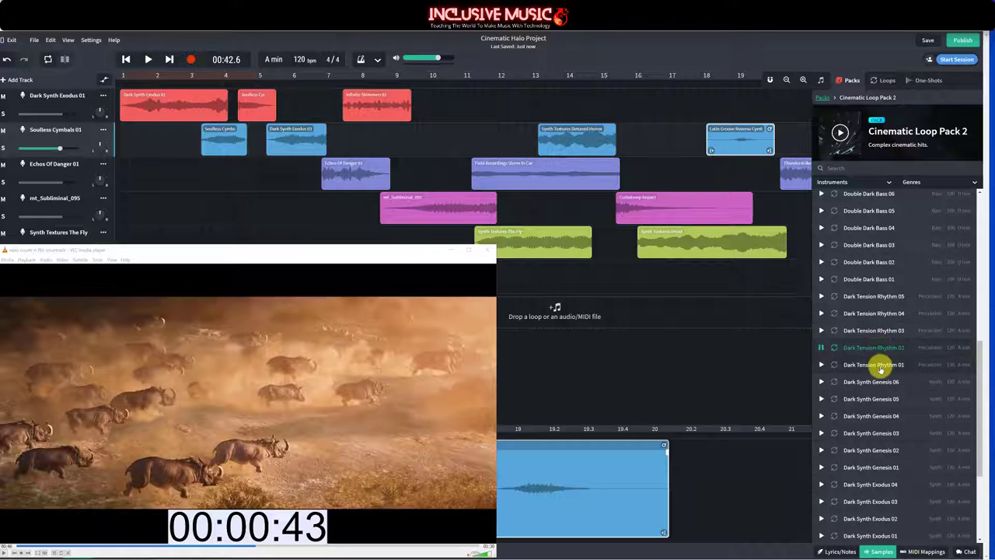
pyautogui.click(881, 365)
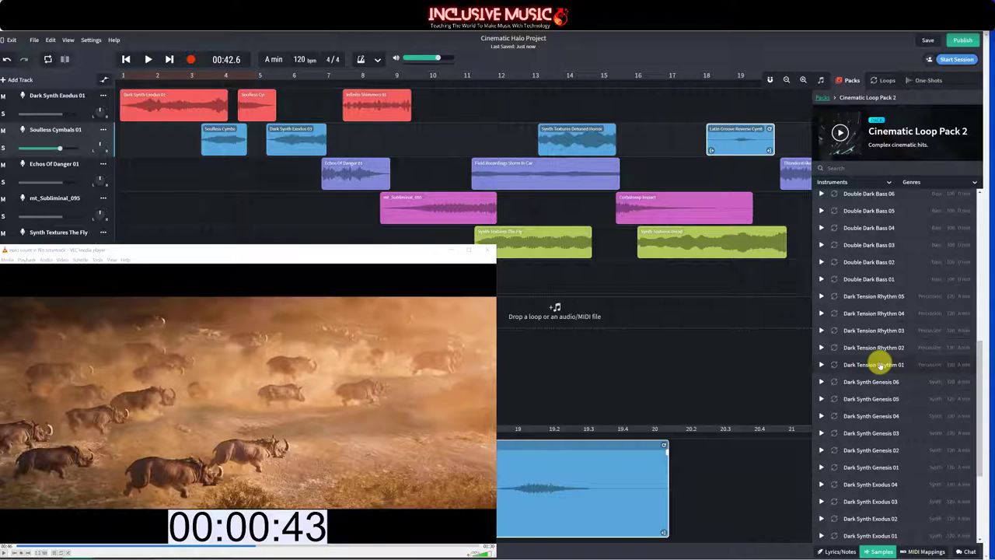
# Step: Set the video and playhead to 41 seconds and place Dark Tension Rhythm 01 there on the Soulless Cymbals 01 track
pyautogui.click(255, 549)
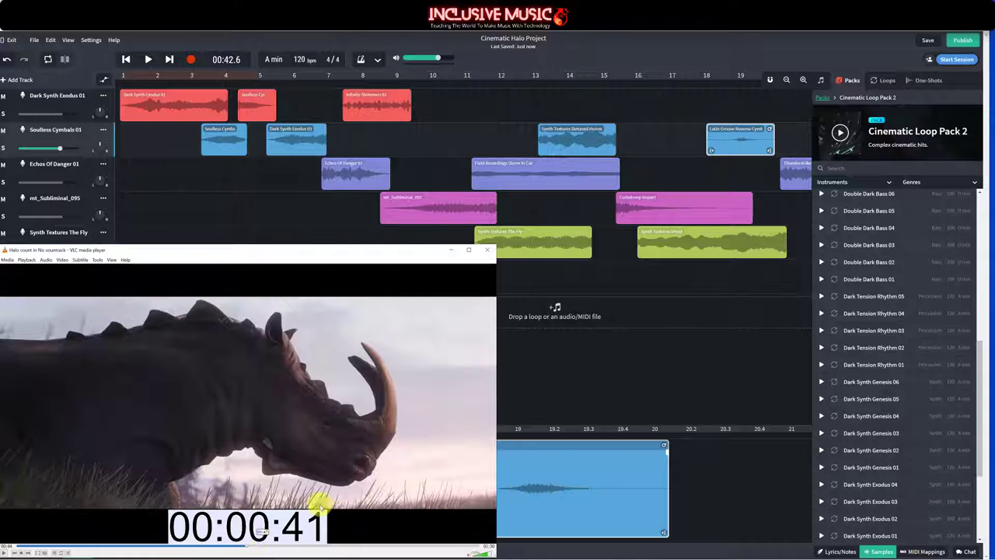
pyautogui.hscroll(3, 425, 427)
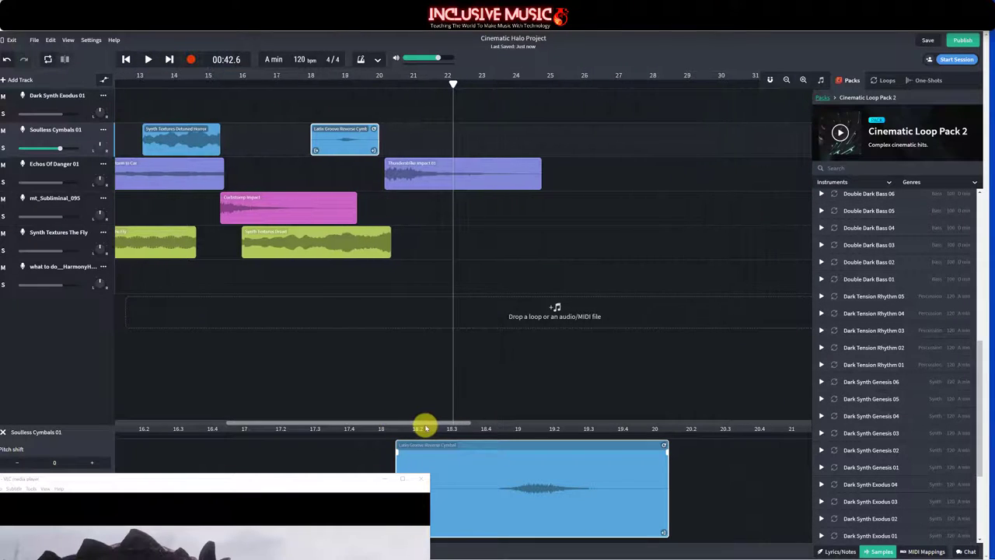
pyautogui.moveTo(334, 478); pyautogui.dragTo(402, 277)
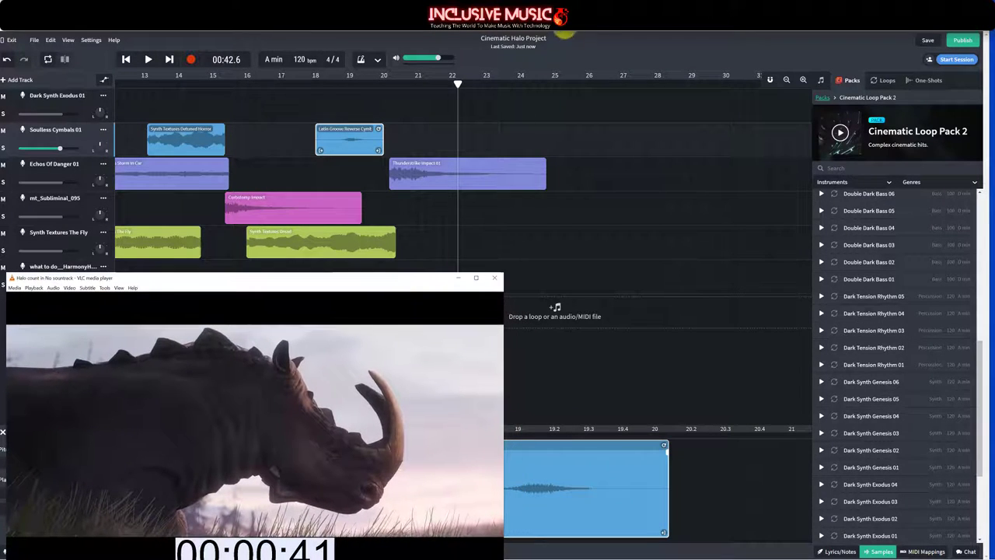
pyautogui.click(458, 82)
pyautogui.moveTo(457, 82); pyautogui.dragTo(431, 84)
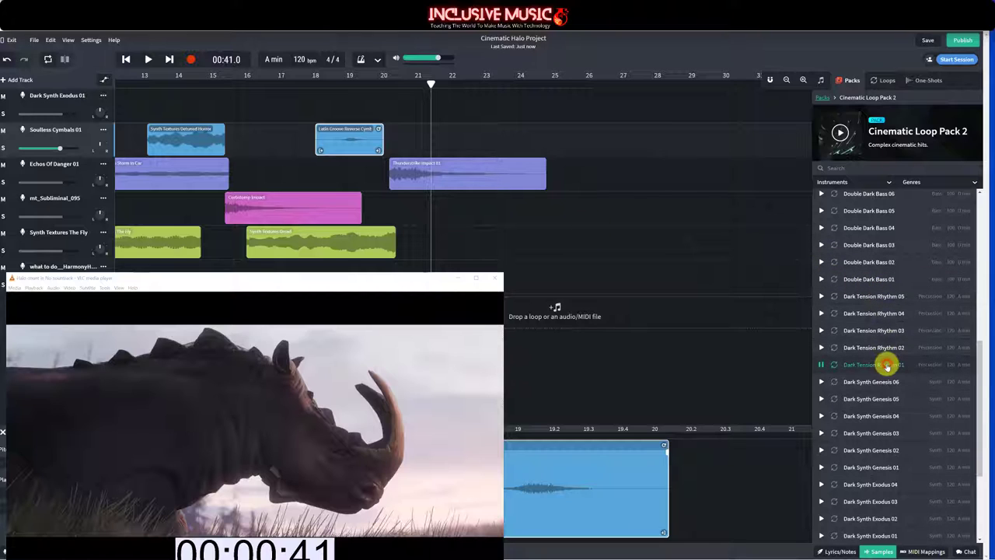
pyautogui.moveTo(887, 367); pyautogui.dragTo(462, 156)
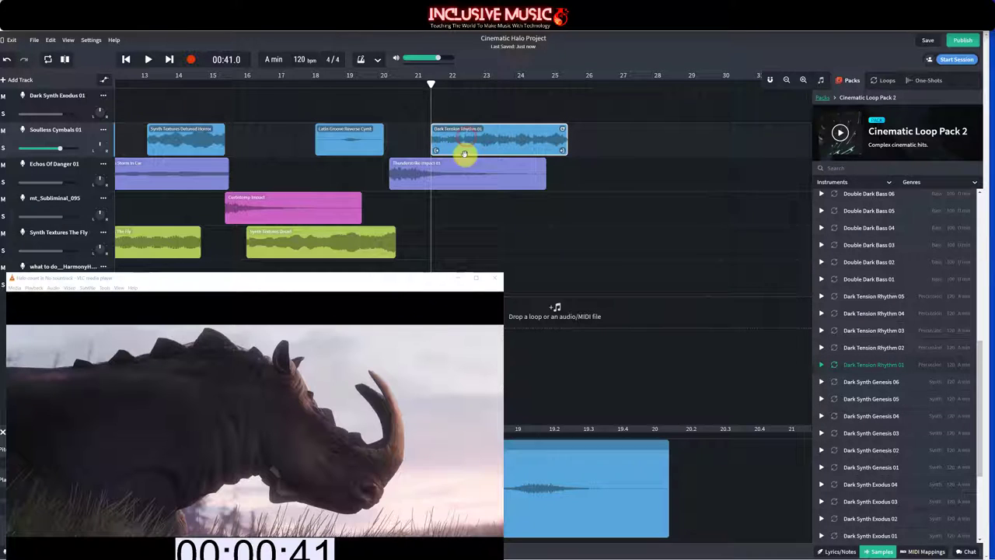
# Step: Play the arrangement from just before bar 20 to hear the start of Dark Tension Rhythm 01
pyautogui.click(385, 83)
pyautogui.press('space')
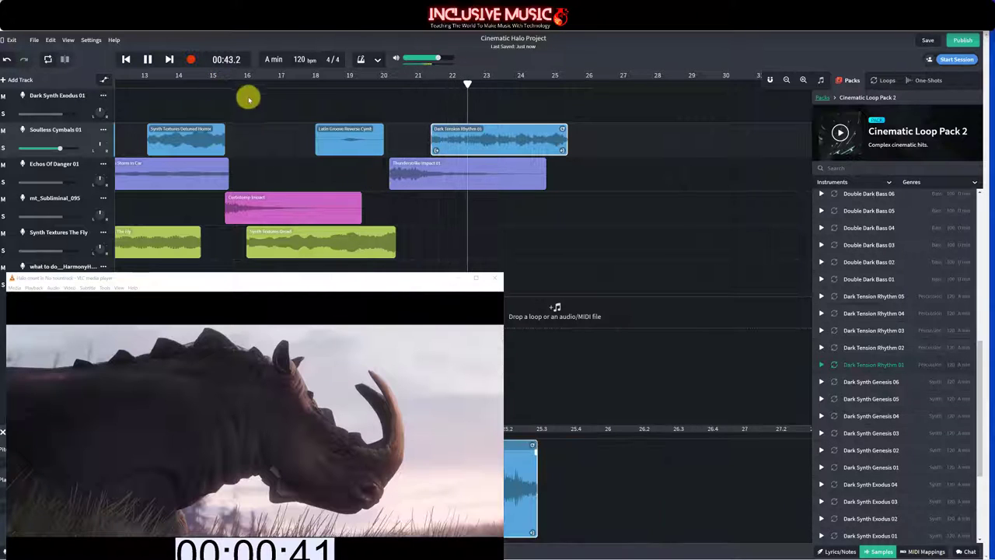
pyautogui.click(148, 60)
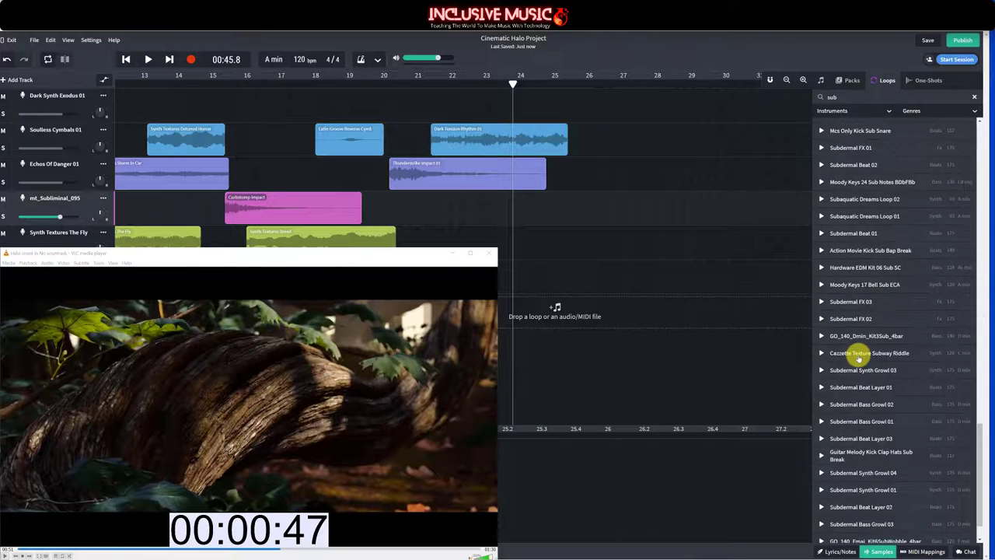
# Step: Search the loops for fx and audition FX23_105bpm_(4_Bars)
pyautogui.scroll(5, 859, 358)
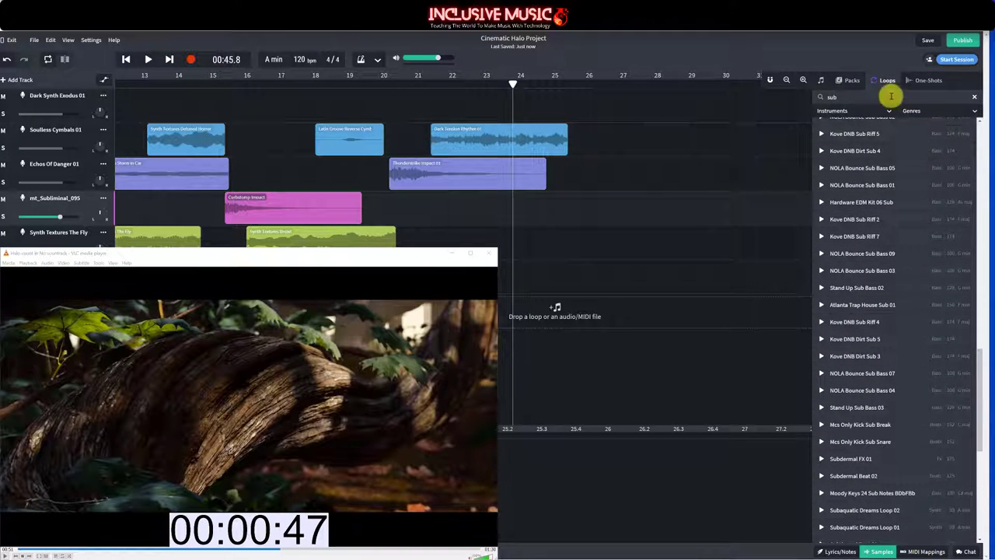
pyautogui.click(842, 97)
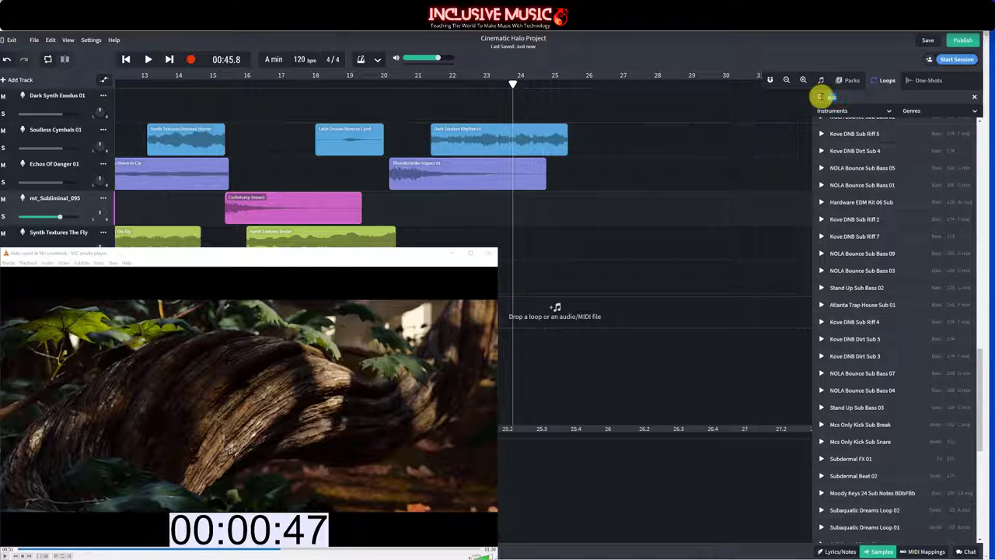
pyautogui.write('fx')
pyautogui.click(878, 126)
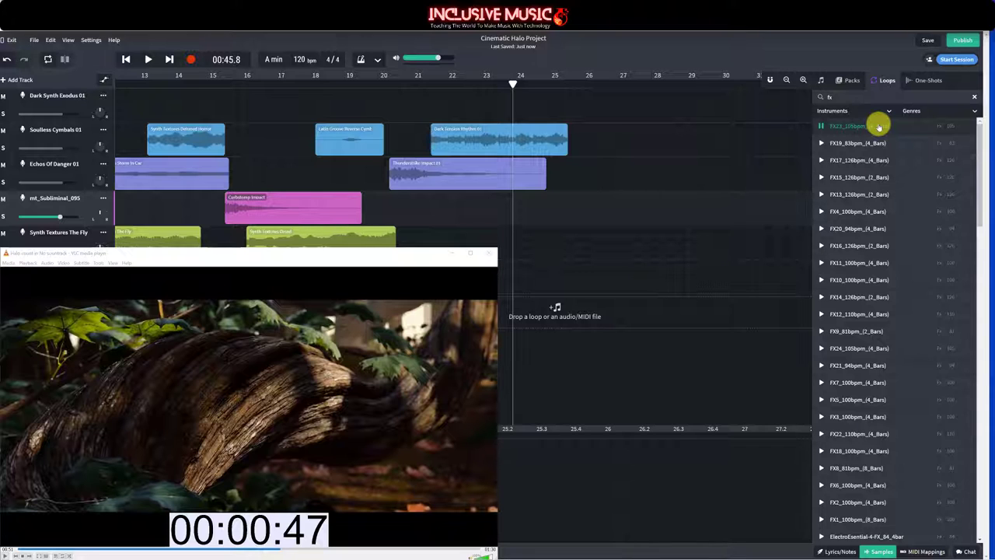
pyautogui.click(878, 125)
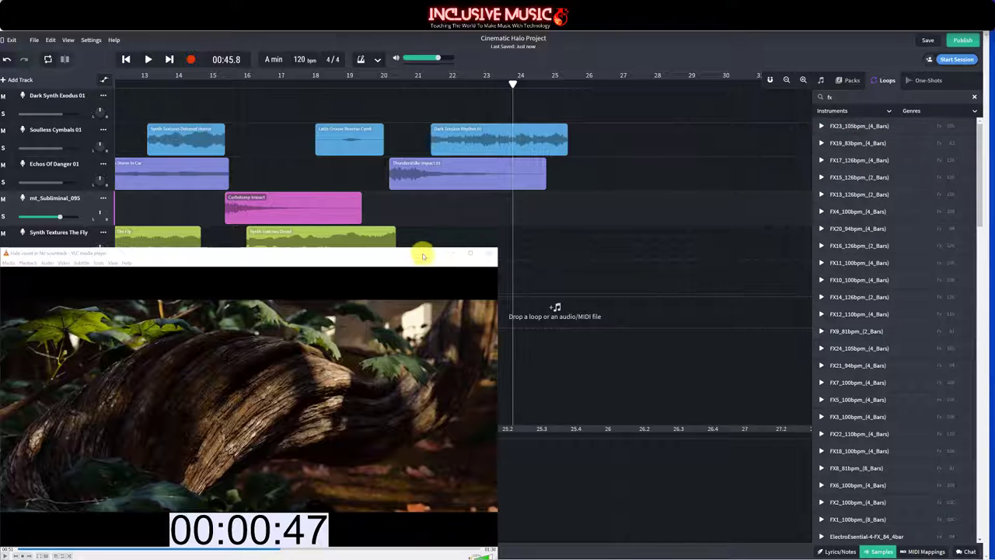
# Step: Scrub the video back to the radio shot at 26 seconds and align the playhead at 26.1 seconds
pyautogui.moveTo(422, 257); pyautogui.dragTo(414, 326)
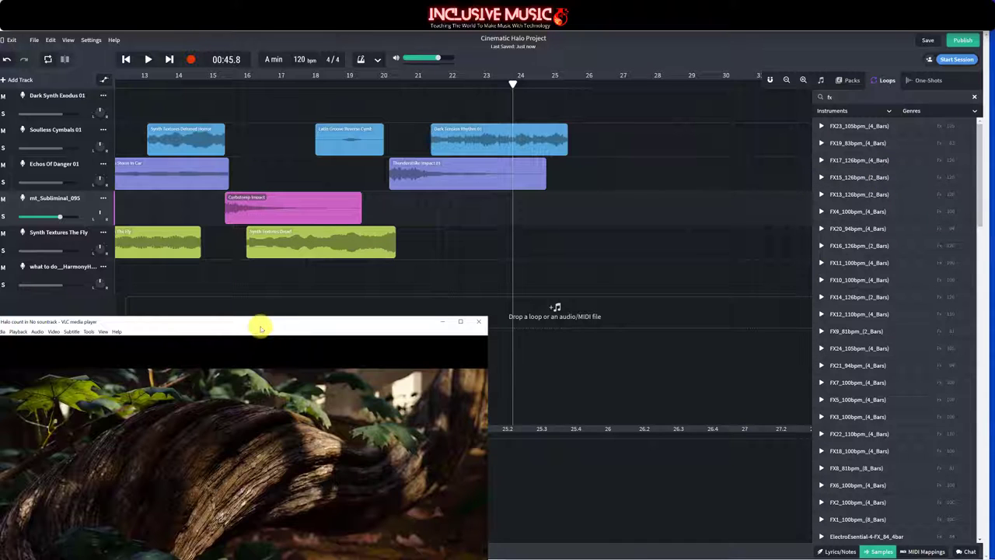
pyautogui.moveTo(262, 319); pyautogui.dragTo(329, 169)
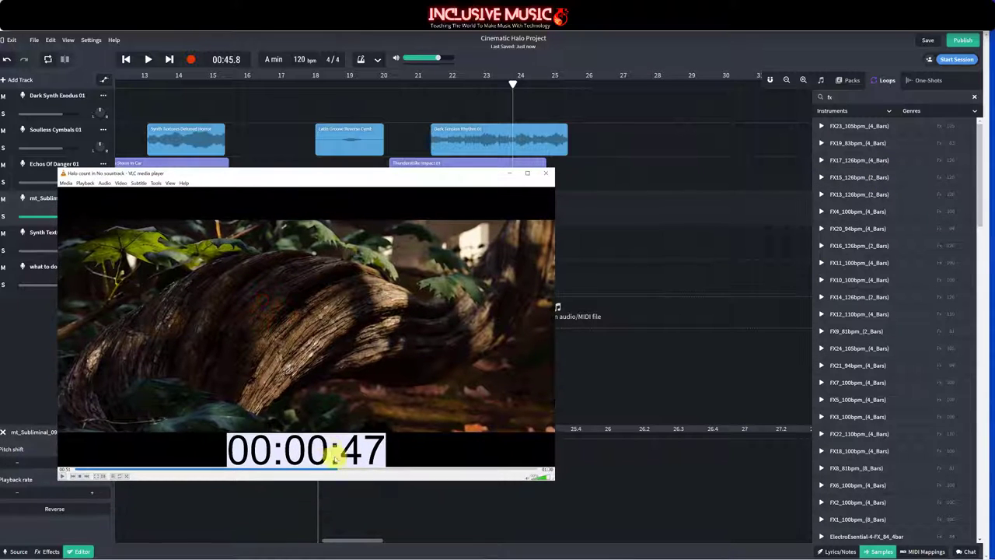
pyautogui.moveTo(336, 469); pyautogui.dragTo(223, 475)
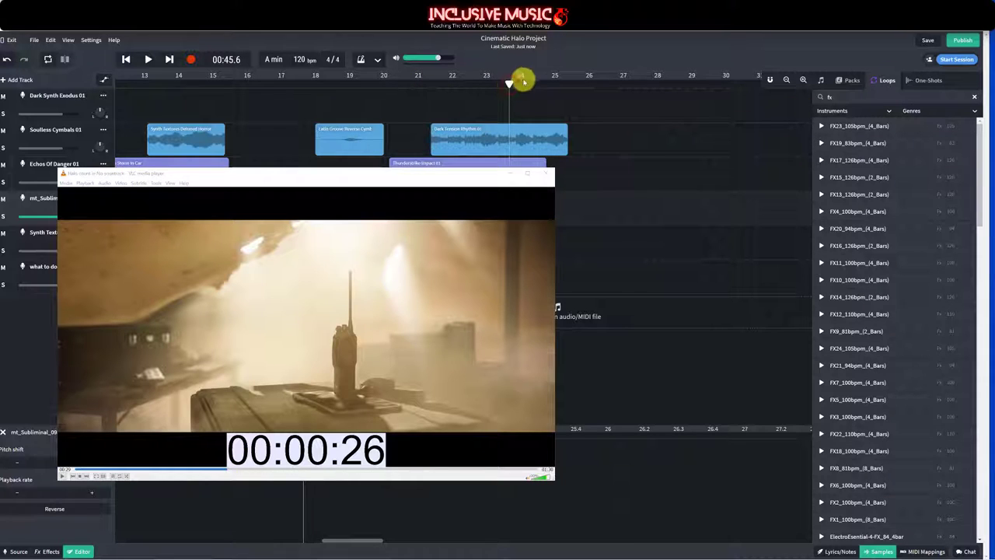
pyautogui.click(586, 81)
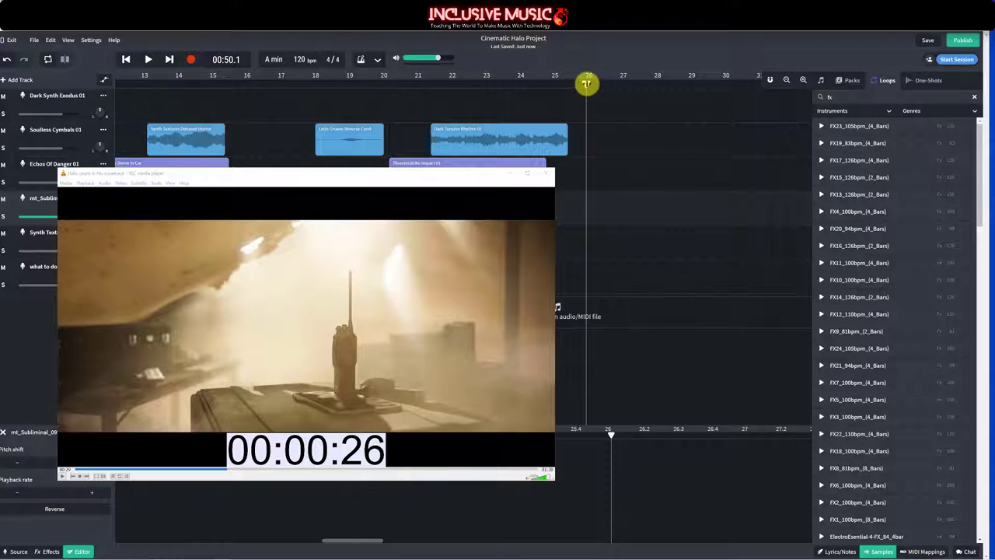
pyautogui.moveTo(586, 83); pyautogui.dragTo(192, 90)
pyautogui.click(289, 98)
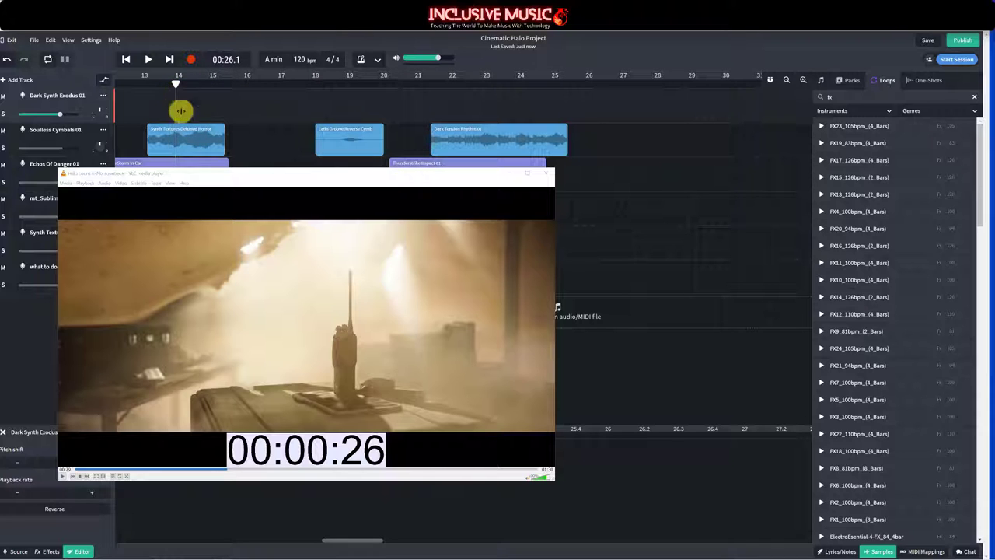
pyautogui.moveTo(216, 173); pyautogui.dragTo(209, 352)
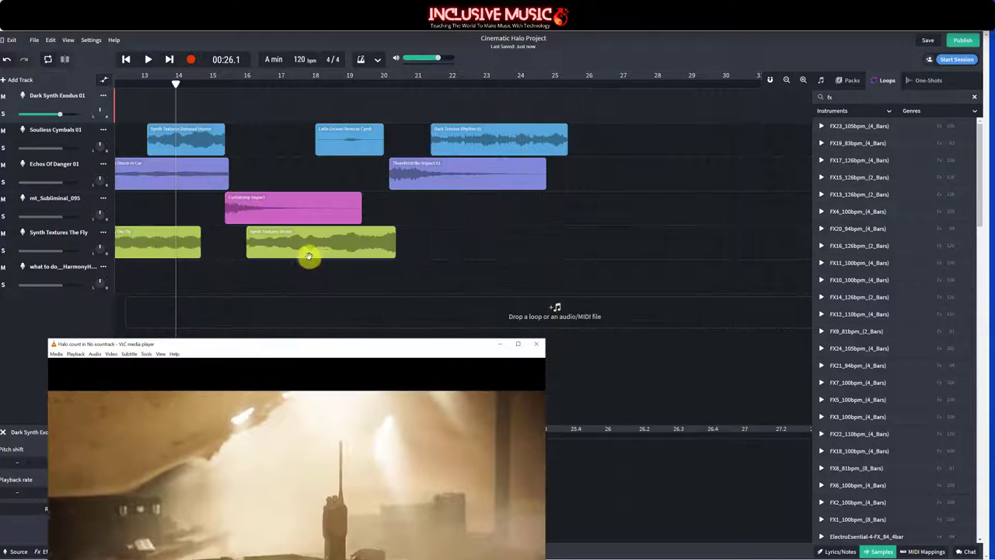
# Step: Place FX23_105bpm_(4_Bars) on the Dark Synth Exodus 01 track at about 25 seconds and play the section from 24.1 seconds
pyautogui.click(863, 128)
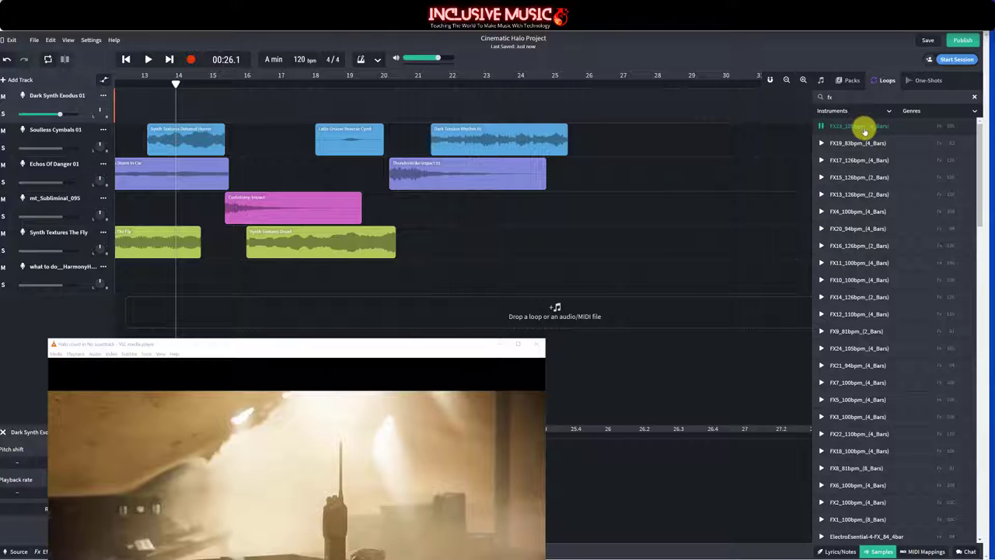
pyautogui.click(865, 128)
pyautogui.moveTo(866, 128); pyautogui.dragTo(164, 108)
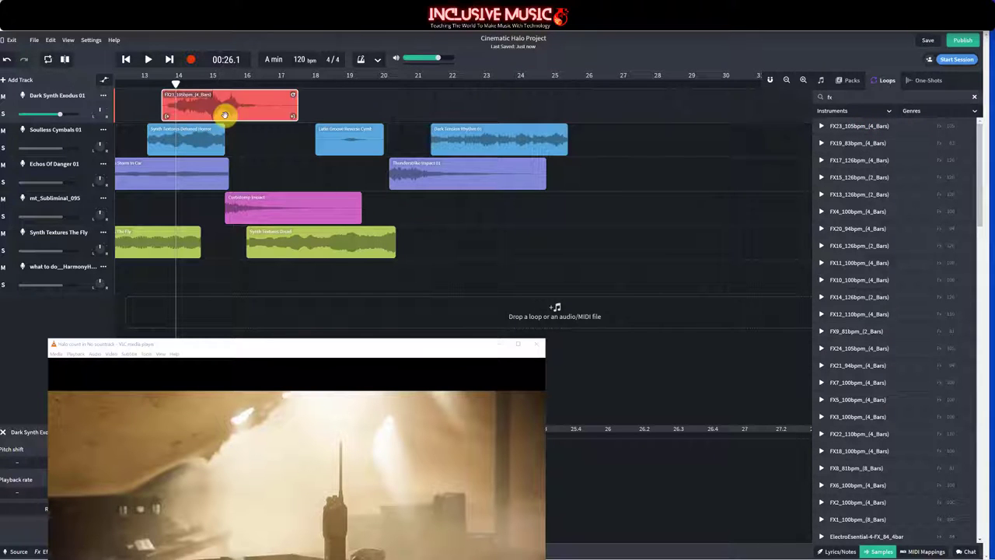
pyautogui.click(139, 83)
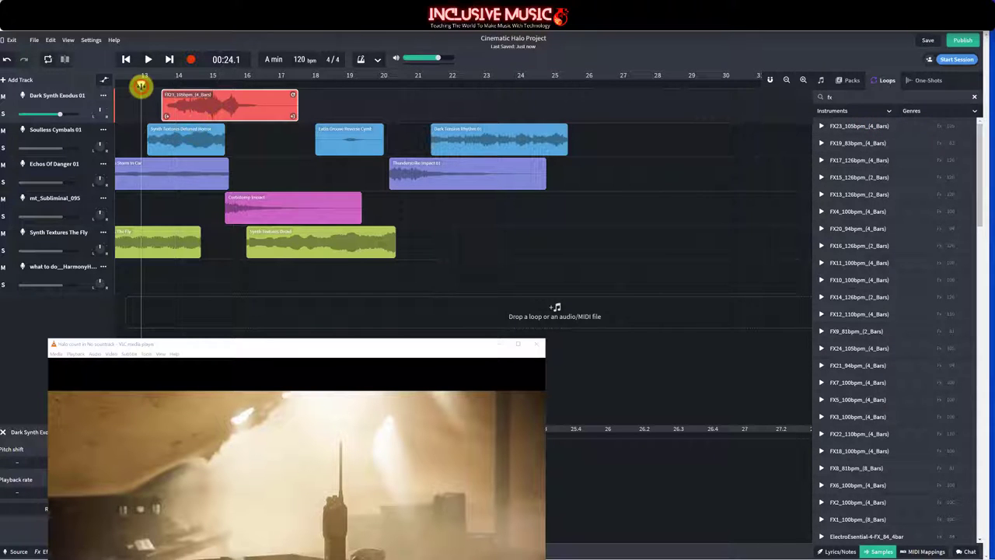
pyautogui.press('space')
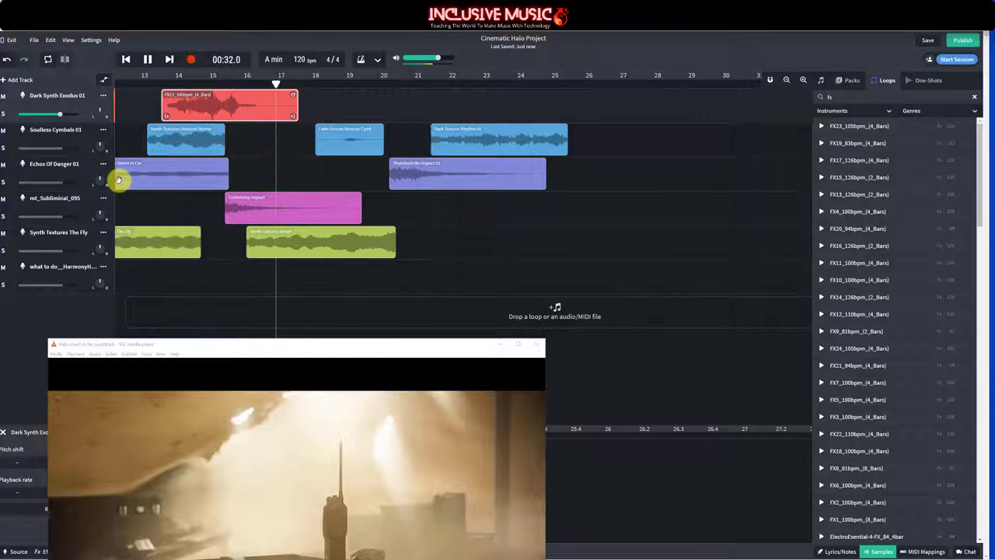
pyautogui.press('space')
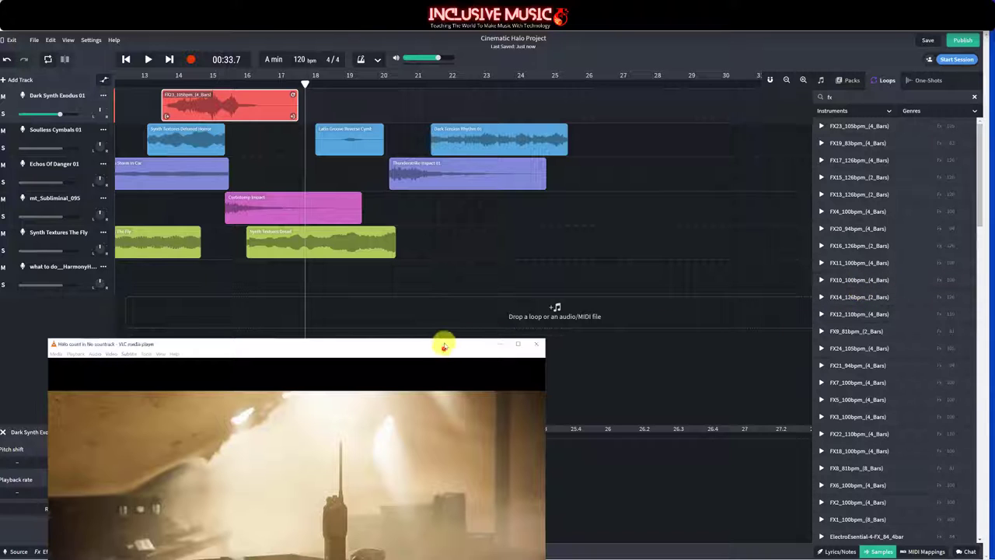
# Step: Audition FX9_81bpm_(2_Bars) and look through the remaining fx loops
pyautogui.moveTo(444, 343); pyautogui.dragTo(409, 265)
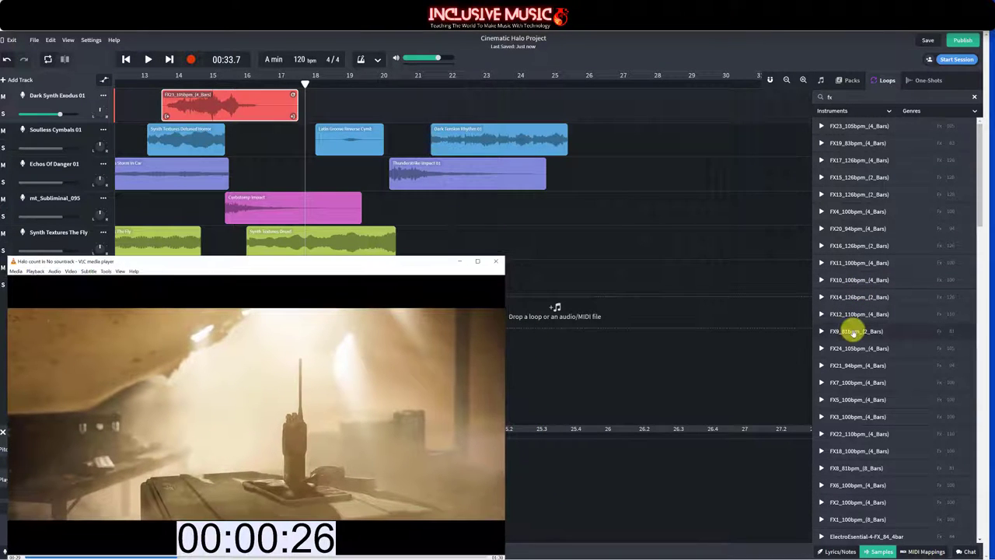
pyautogui.click(853, 331)
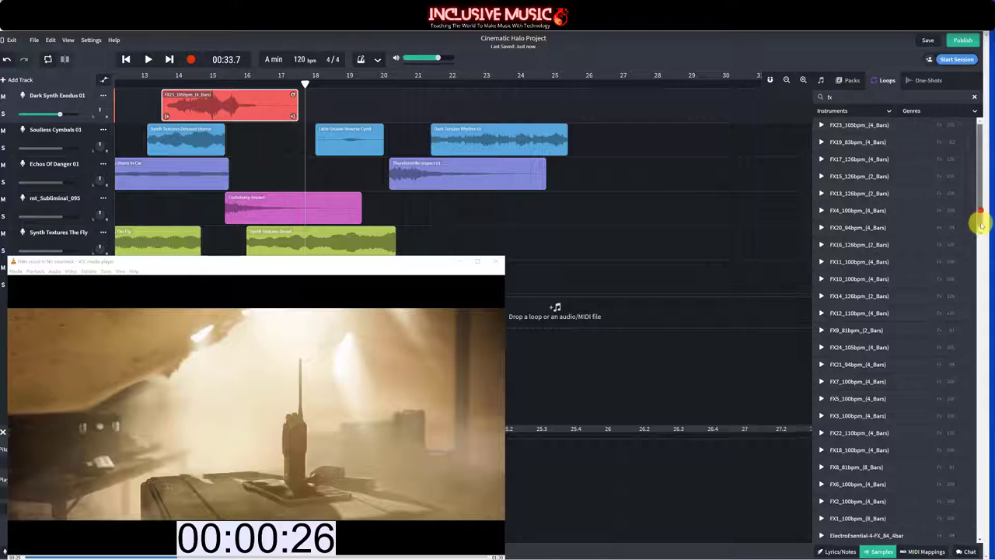
pyautogui.moveTo(977, 222); pyautogui.dragTo(762, 307)
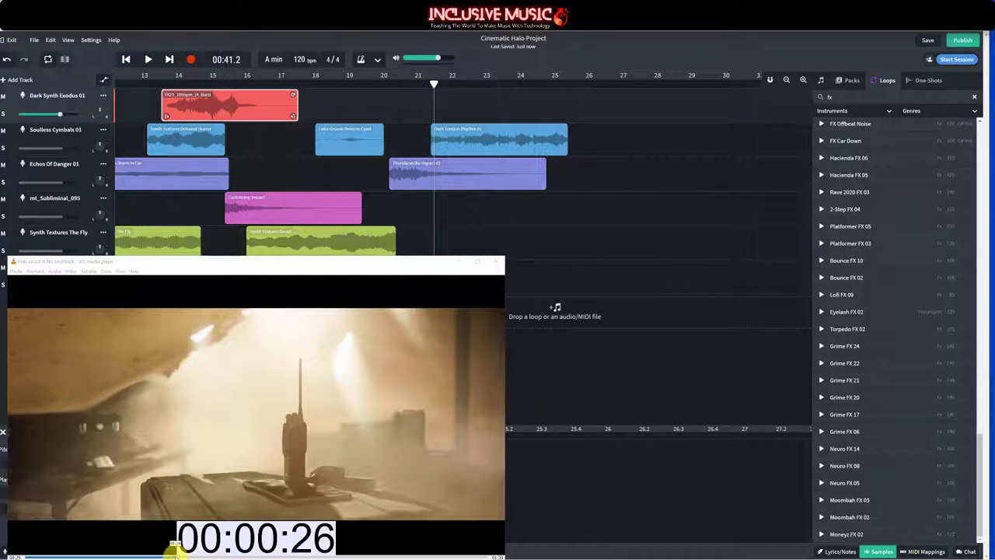
# Step: Align the video and playhead at about 48 seconds and fade out the end of Dark Tension Rhythm 01
pyautogui.moveTo(175, 554); pyautogui.dragTo(291, 547)
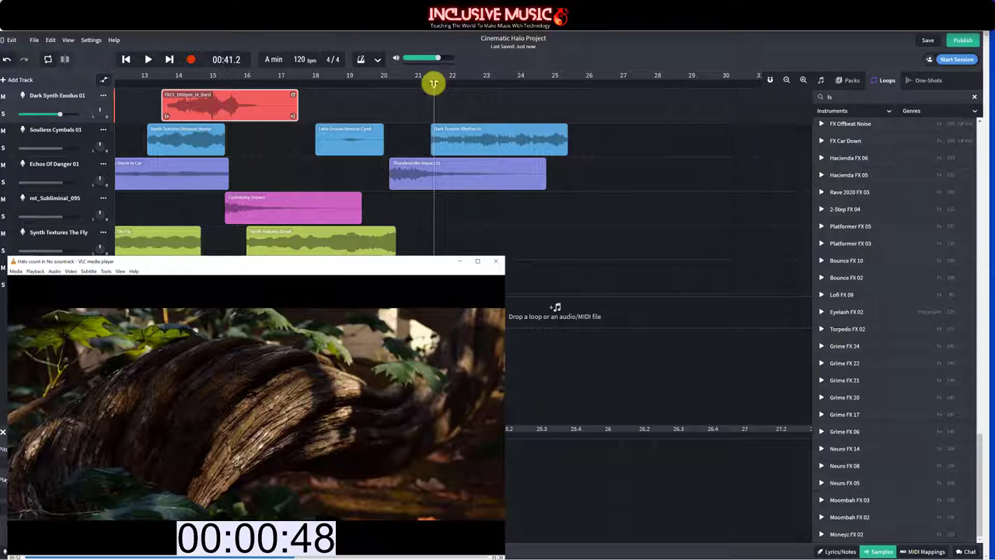
pyautogui.moveTo(433, 83); pyautogui.dragTo(550, 84)
pyautogui.click(561, 138)
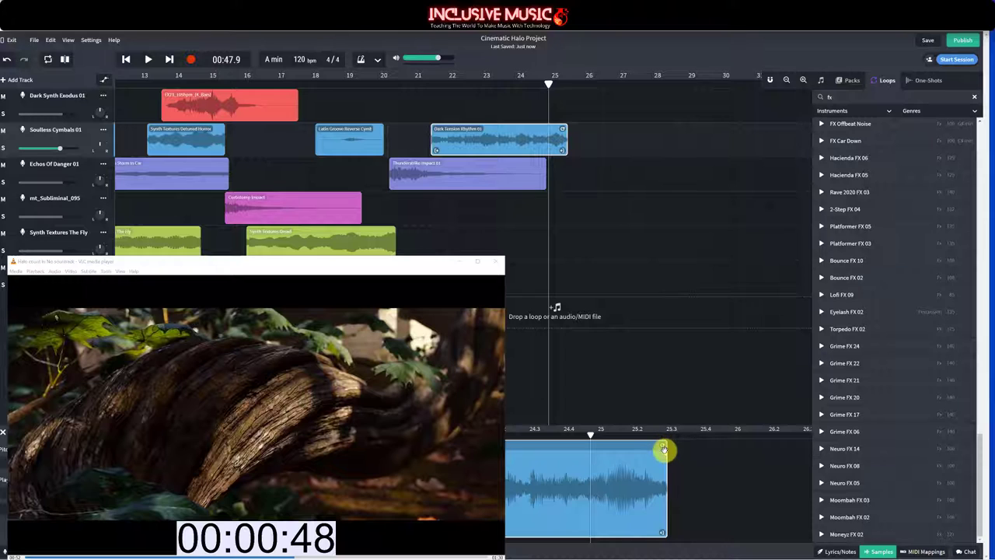
pyautogui.moveTo(664, 449); pyautogui.dragTo(559, 469)
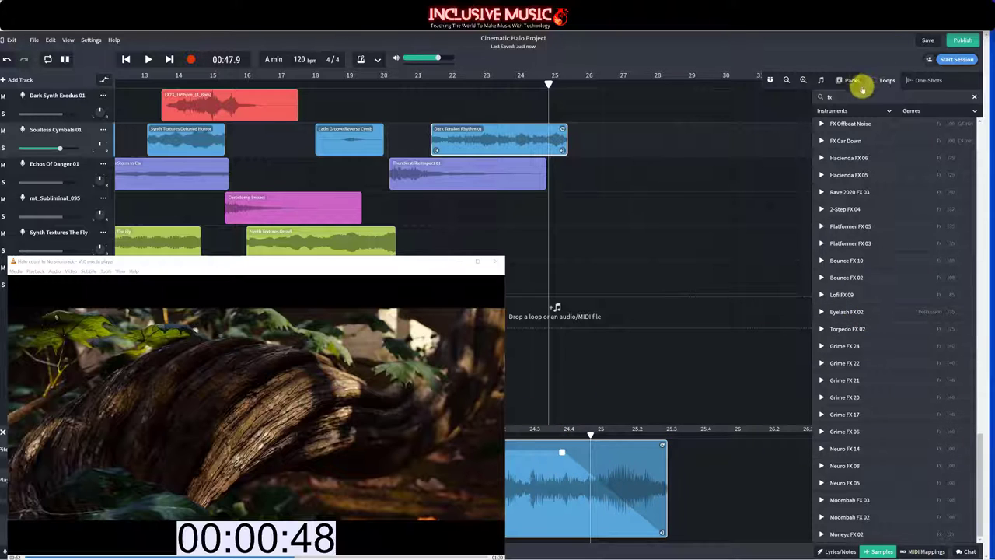
# Step: Search the loops for drone and audition Astro Drone 06, Astro Drone 04 and Stellar Drone 02
pyautogui.doubleClick(829, 96)
pyautogui.write('tranquil')
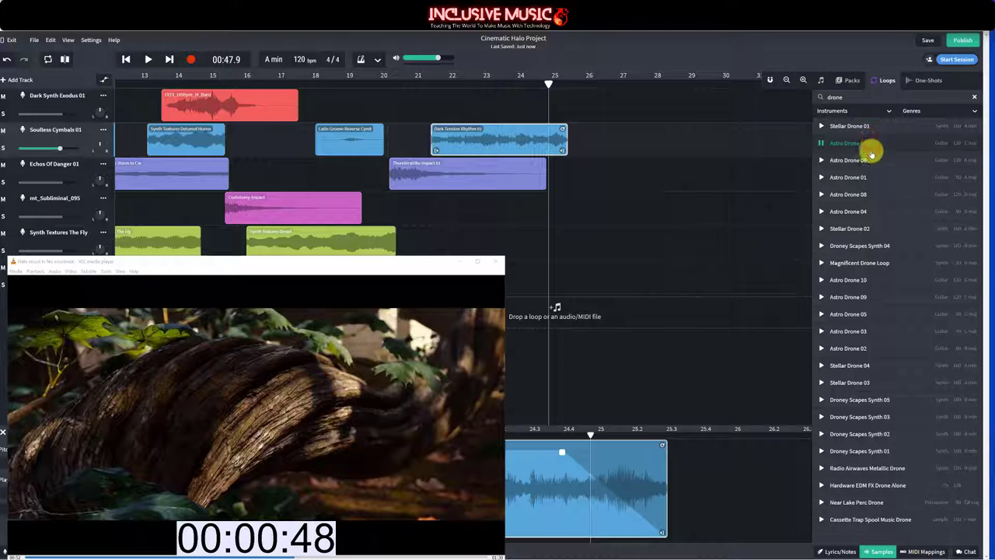
pyautogui.click(869, 160)
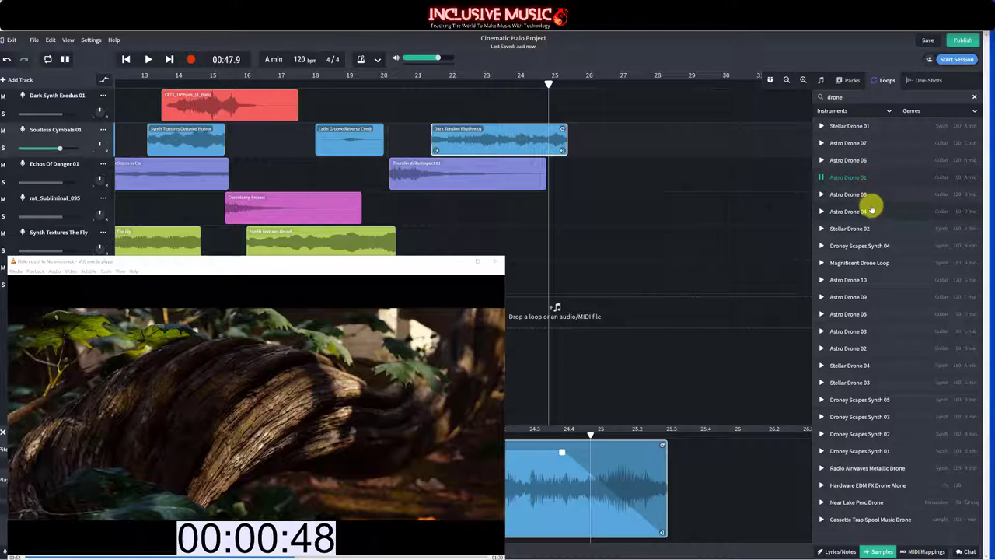
pyautogui.click(871, 210)
pyautogui.click(876, 227)
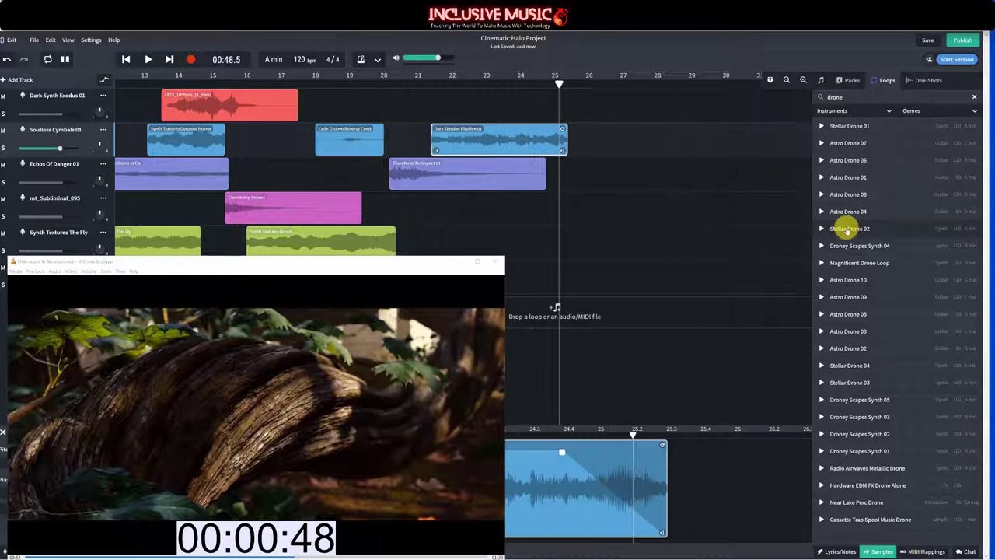
# Step: Place Stellar Drone 02 on the mt_Subliminal_095 track just before 48 seconds and play back the transition into it
pyautogui.moveTo(846, 227); pyautogui.dragTo(558, 207)
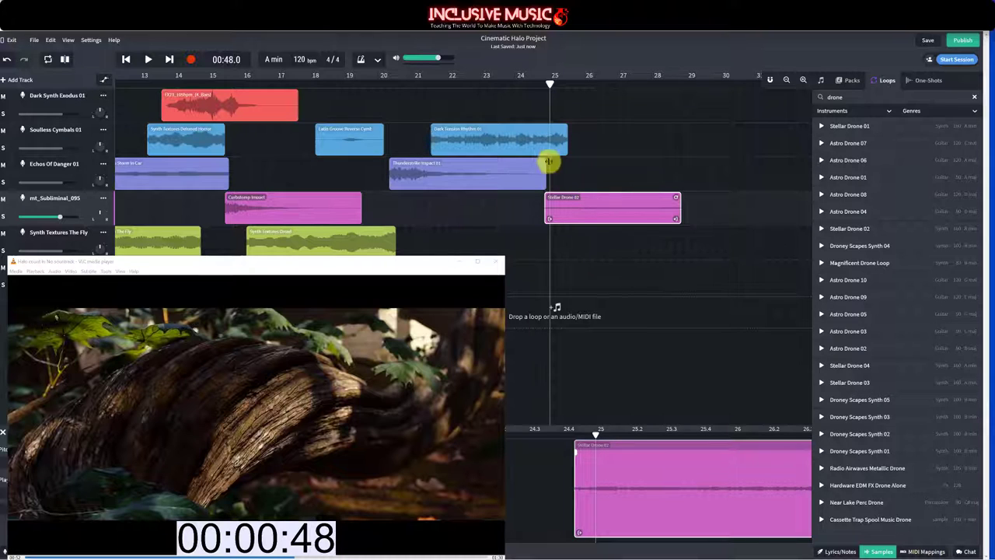
pyautogui.click(528, 82)
pyautogui.press('space')
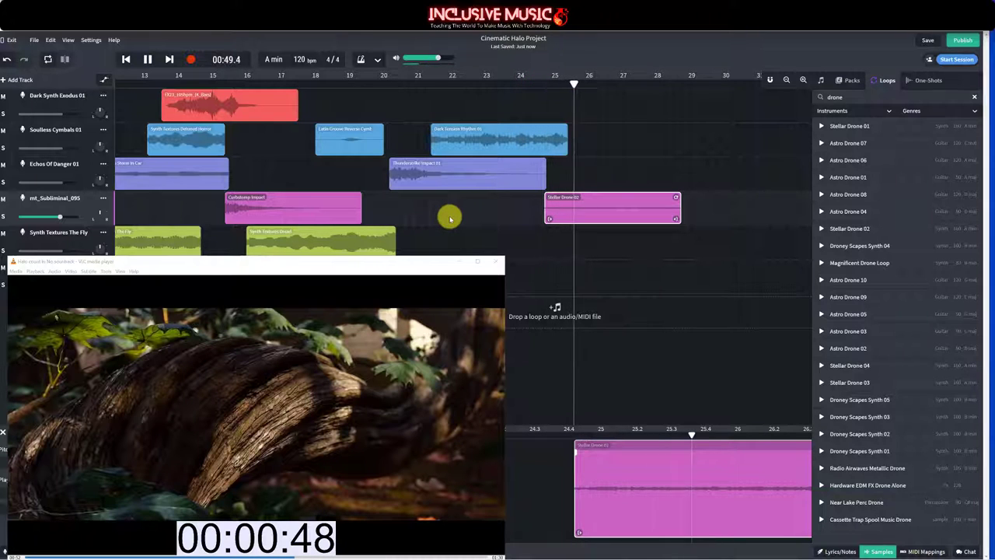
pyautogui.press('space')
# Step: Trim the end of Dark Tension Rhythm 01 back to about bar 25
pyautogui.click(547, 142)
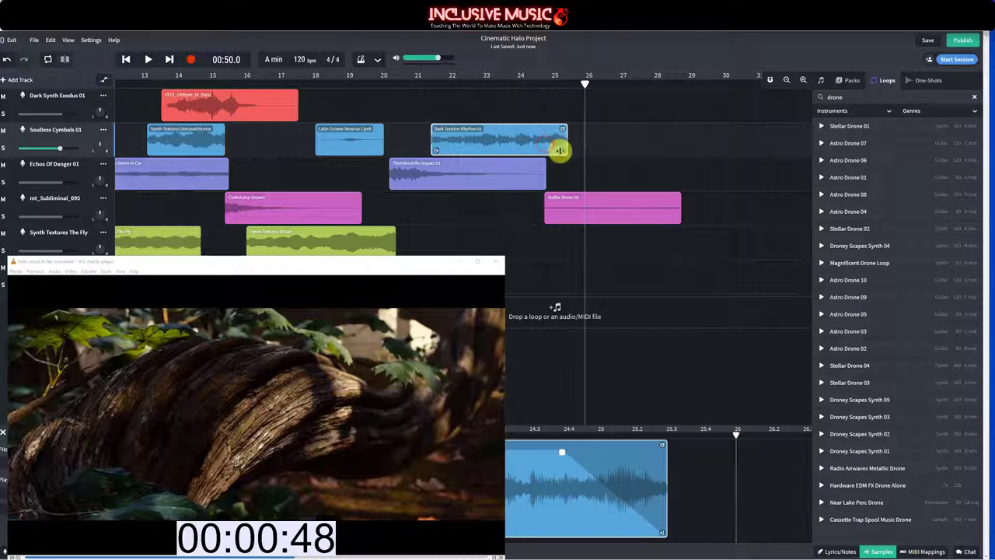
pyautogui.moveTo(561, 151); pyautogui.dragTo(549, 150)
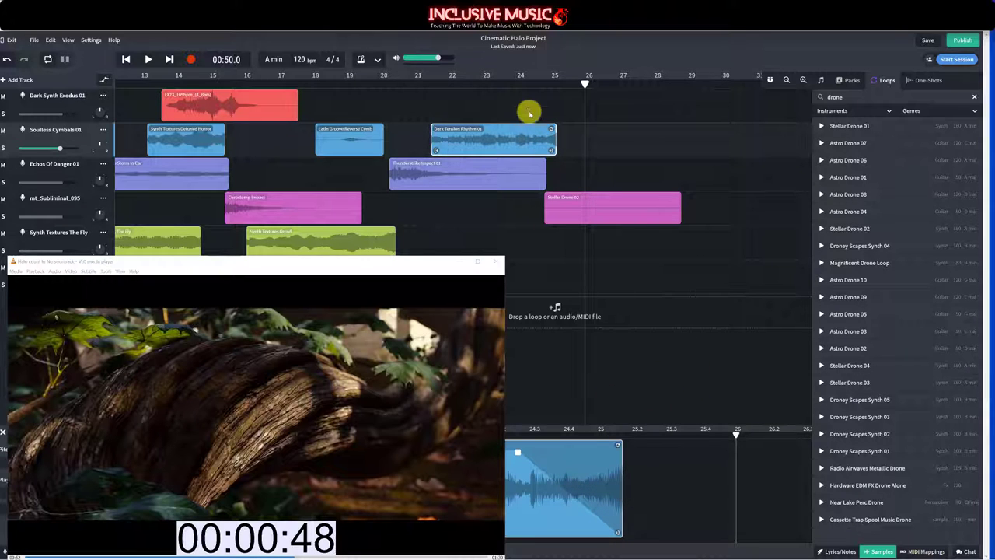
# Step: Play back the transition into Stellar Drone 02 from just before bar 24 and set the video to 49 seconds
pyautogui.click(517, 81)
pyautogui.press('space')
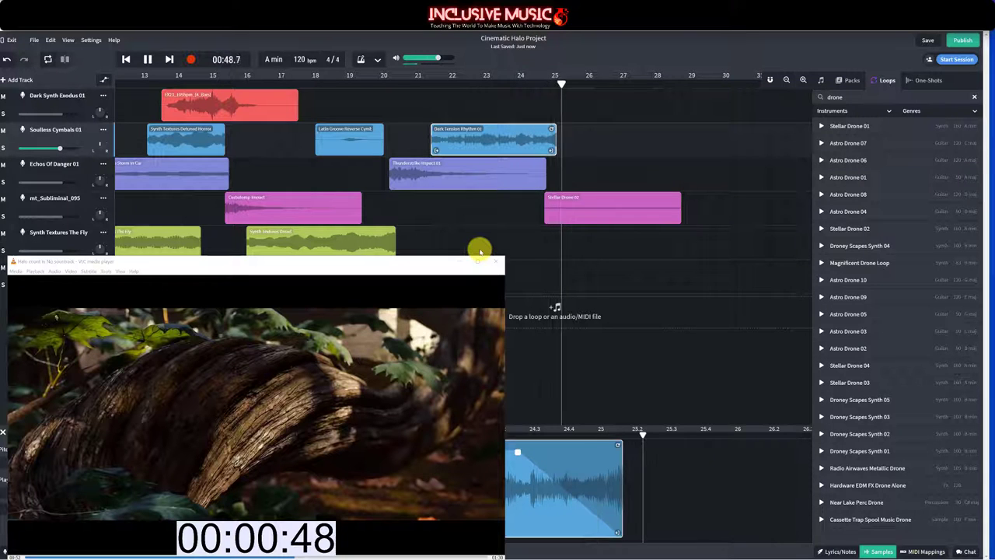
pyautogui.press('space')
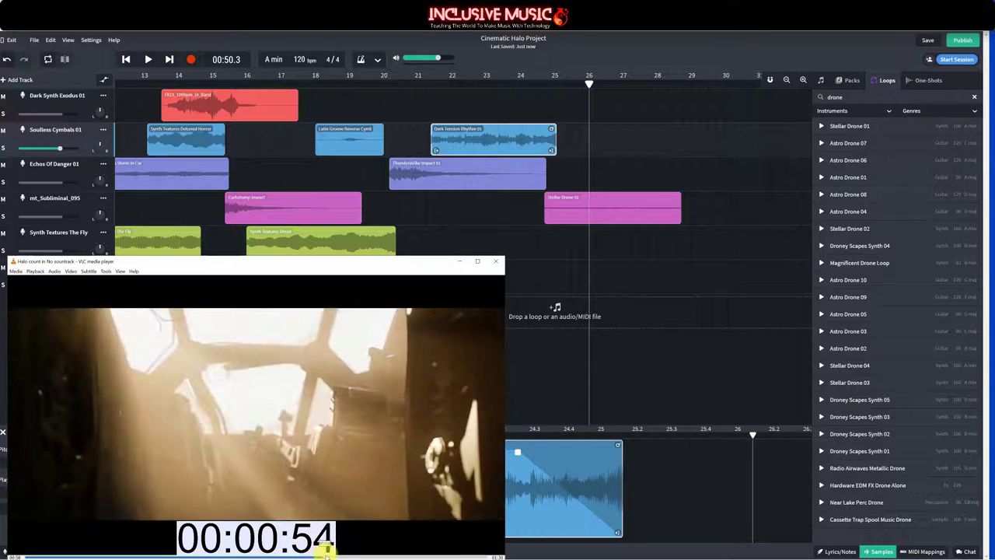
pyautogui.moveTo(337, 548); pyautogui.dragTo(300, 552)
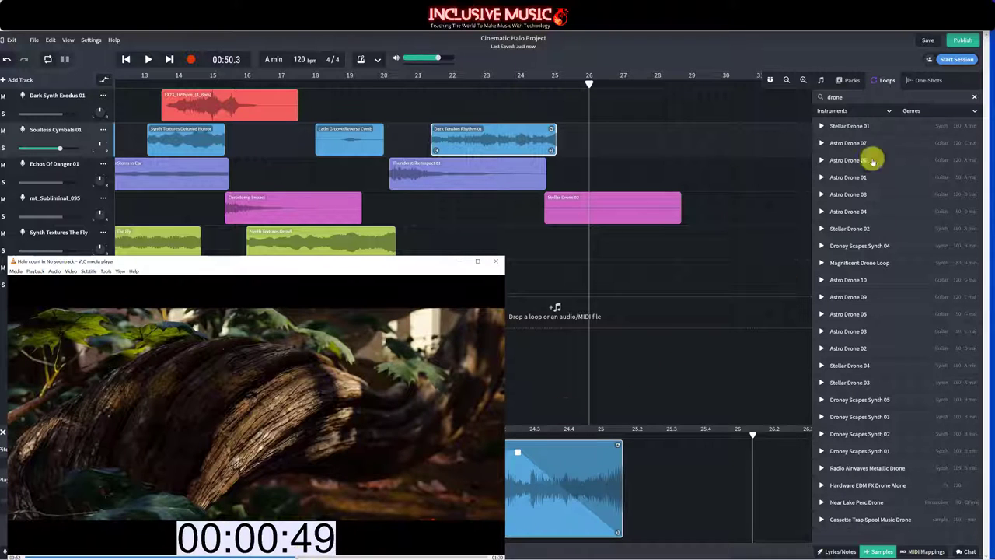
# Step: Search the loops for sad, audition Sick Pad and place it on the Synth Textures The Fly track just before bar 26
pyautogui.moveTo(846, 97); pyautogui.dragTo(821, 97)
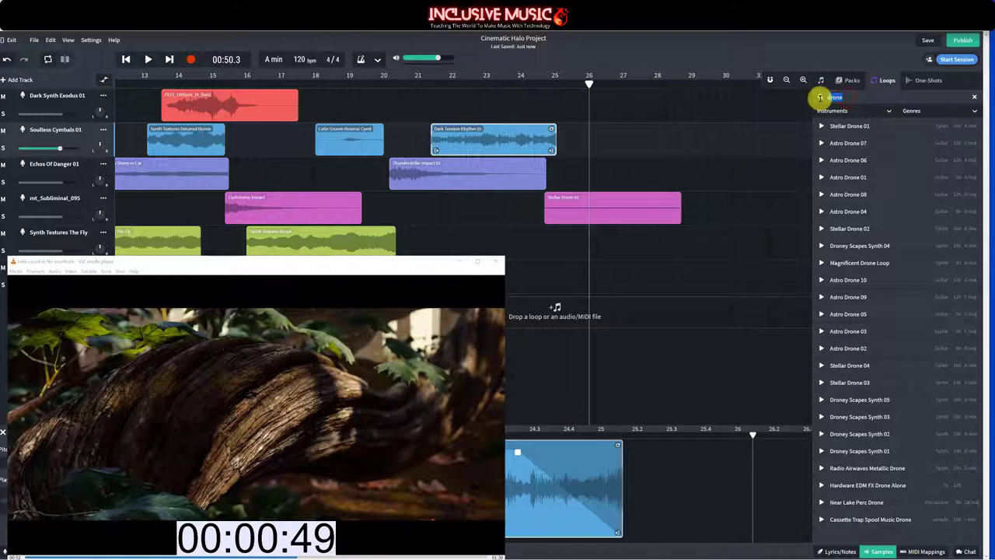
pyautogui.write('sad')
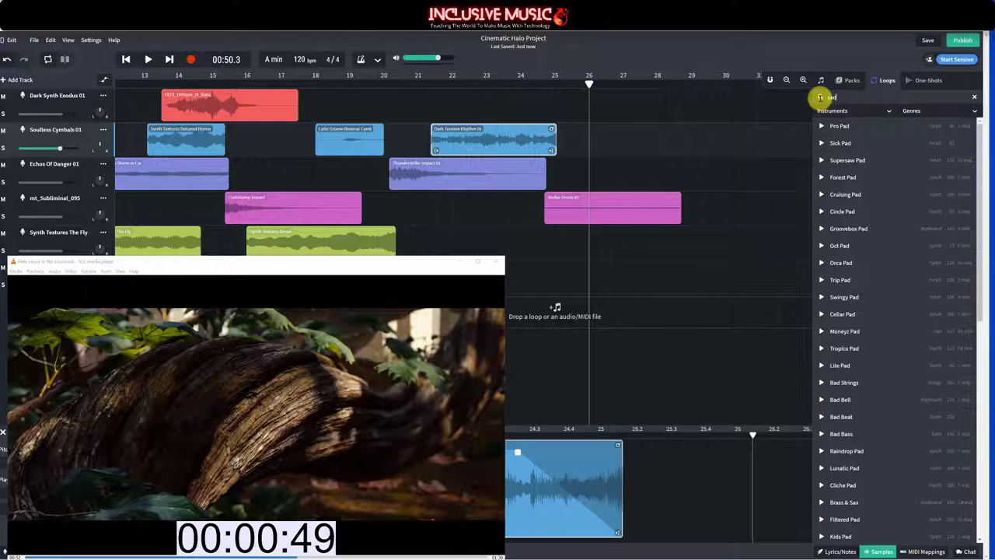
pyautogui.click(840, 141)
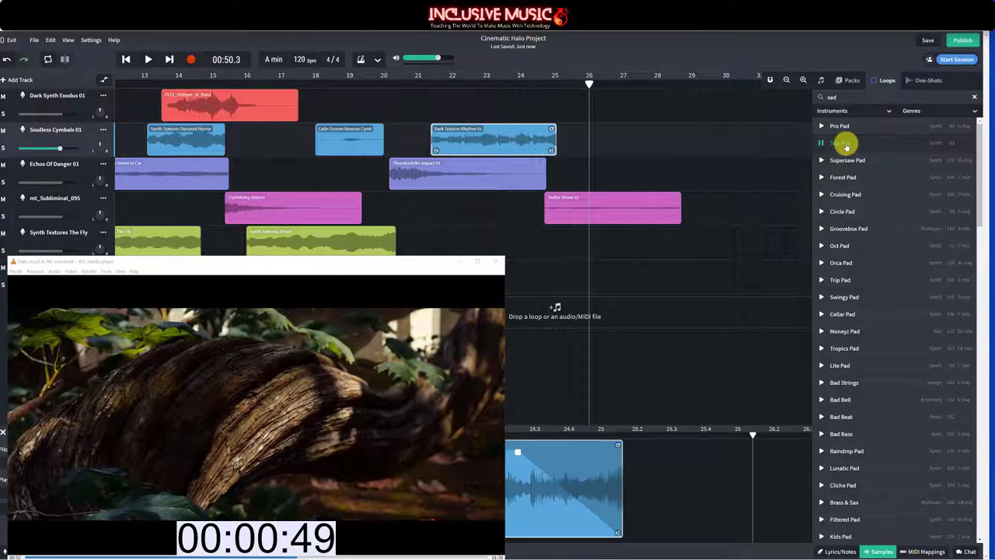
pyautogui.moveTo(845, 144); pyautogui.dragTo(597, 247)
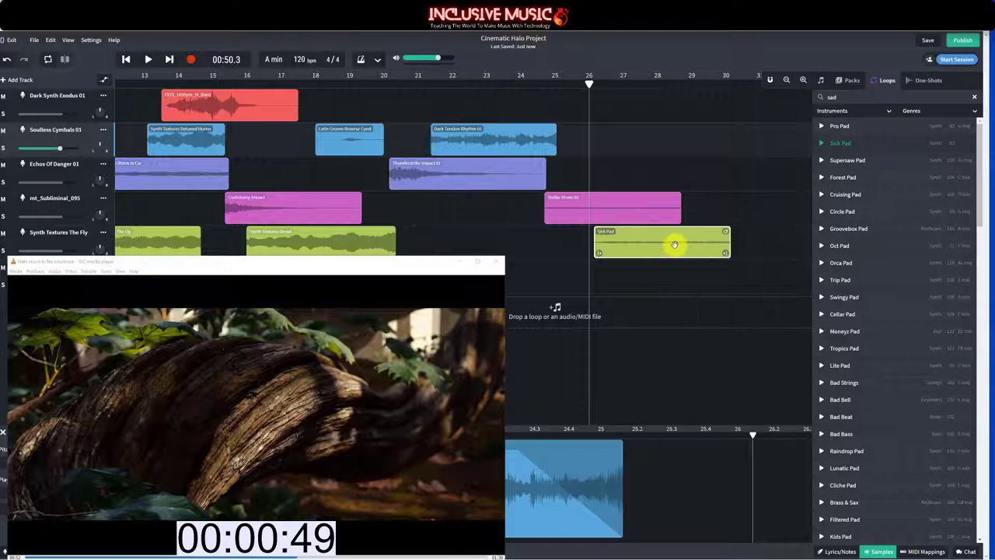
pyautogui.moveTo(670, 246); pyautogui.dragTo(658, 241)
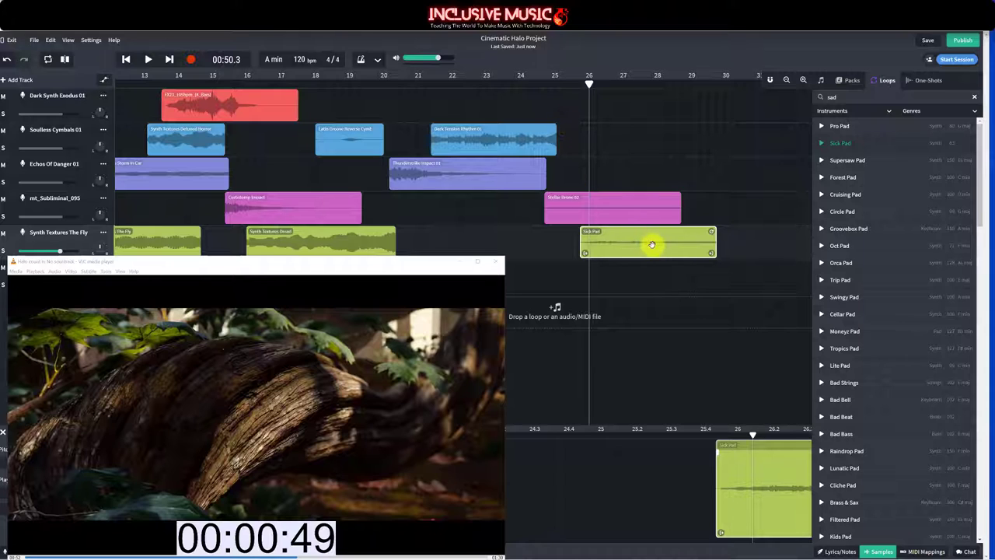
pyautogui.moveTo(653, 245); pyautogui.dragTo(645, 245)
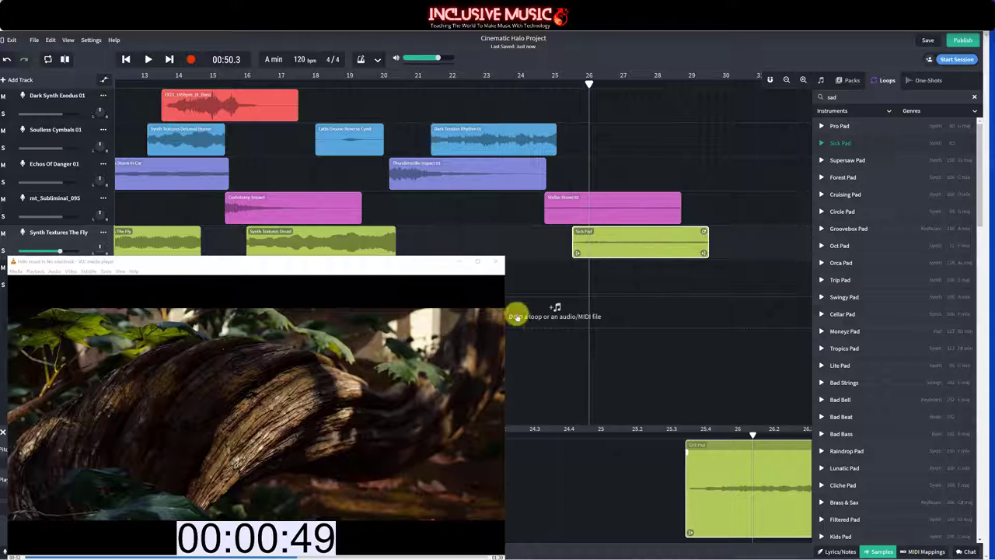
# Step: Set the video to 50 seconds and the playhead to 49.8 seconds, and move Sick Pad to start at the playhead
pyautogui.click(295, 549)
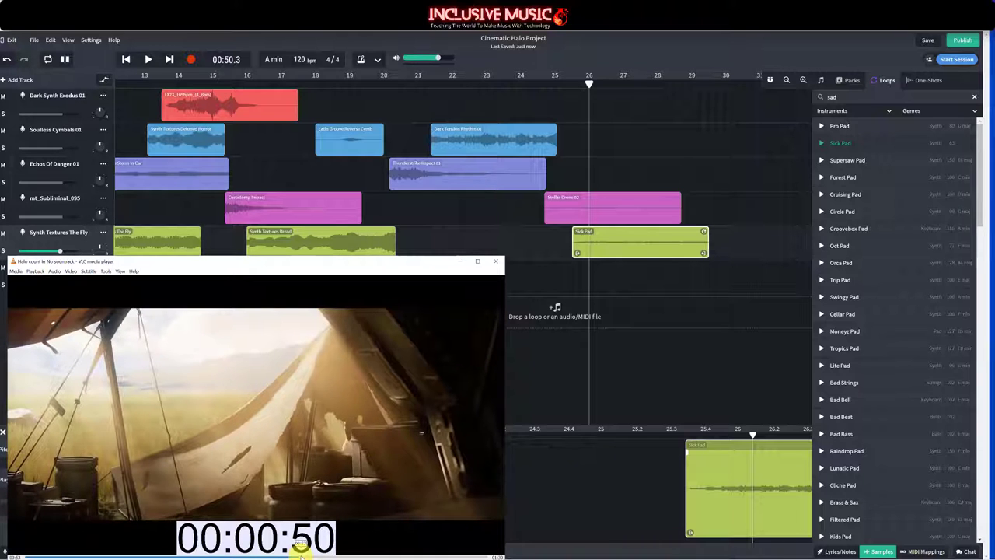
pyautogui.click(298, 549)
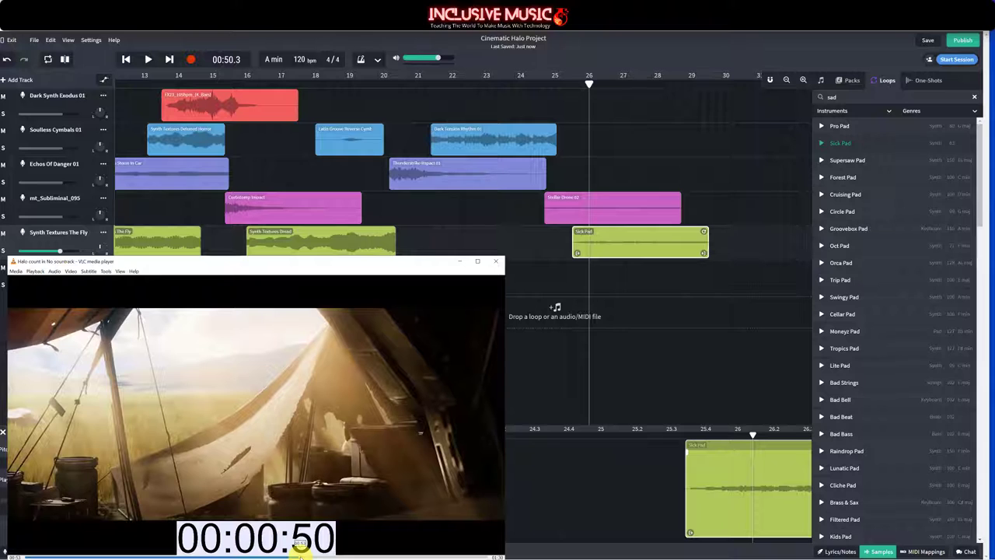
pyautogui.moveTo(589, 83); pyautogui.dragTo(581, 83)
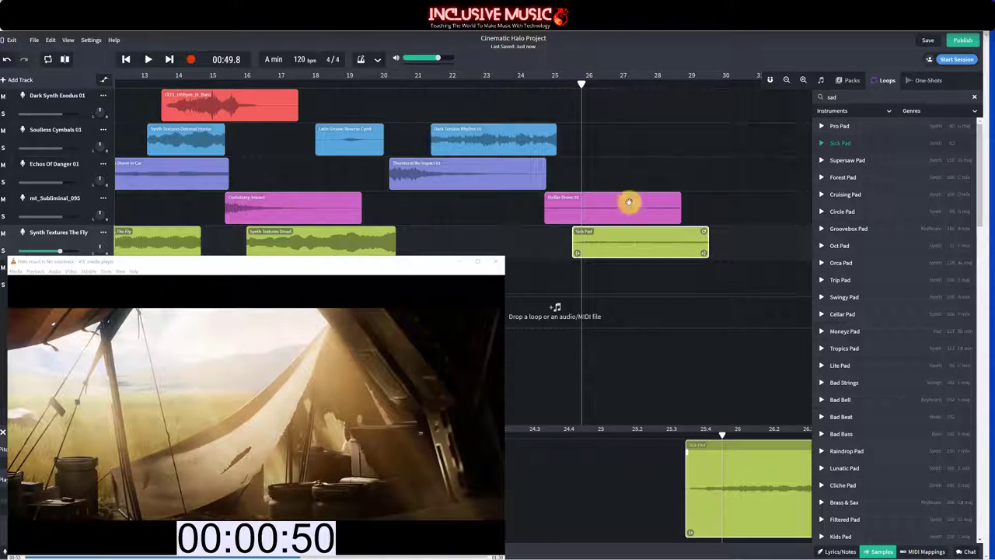
pyautogui.moveTo(608, 243); pyautogui.dragTo(616, 244)
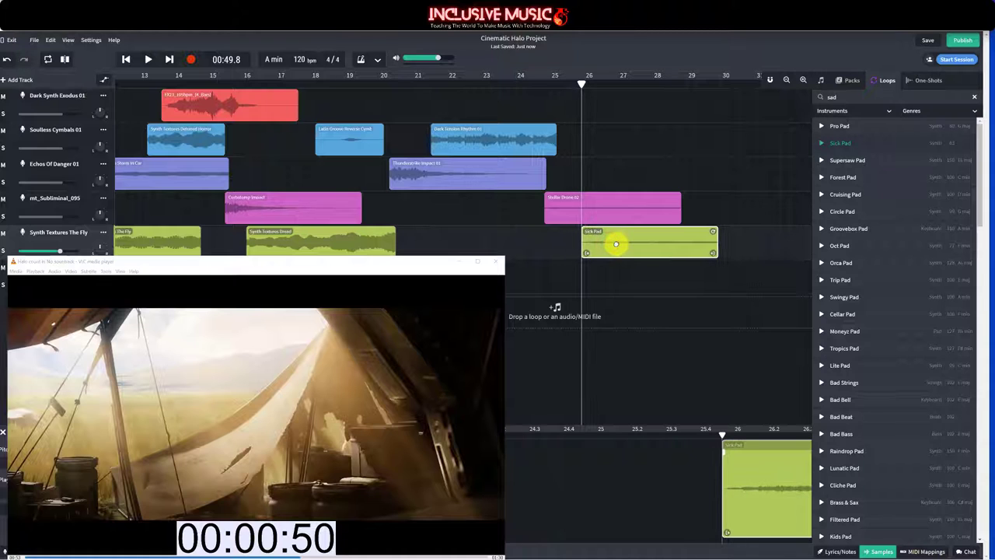
# Step: Play back the soundtrack from 46.6 seconds through the start of Sick Pad
pyautogui.click(526, 83)
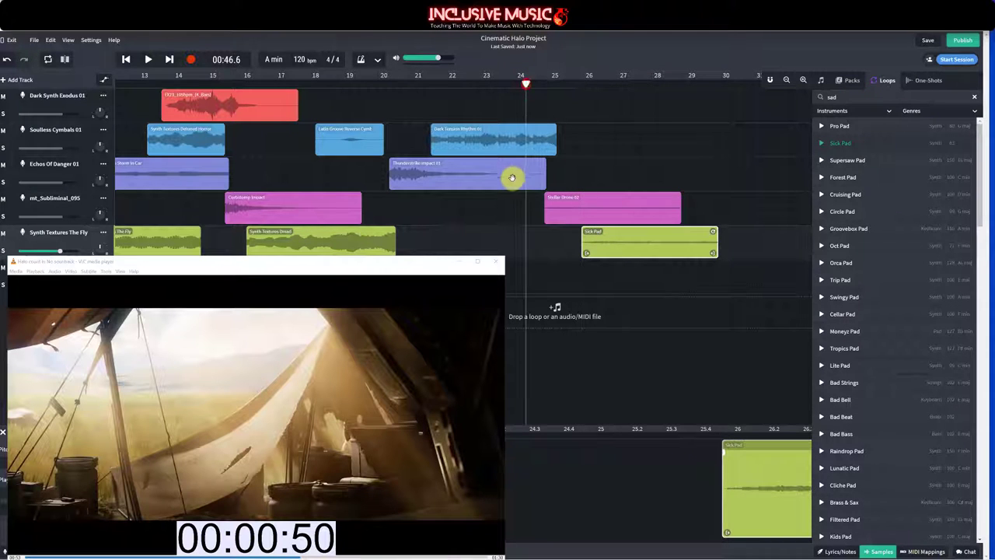
pyautogui.press('space')
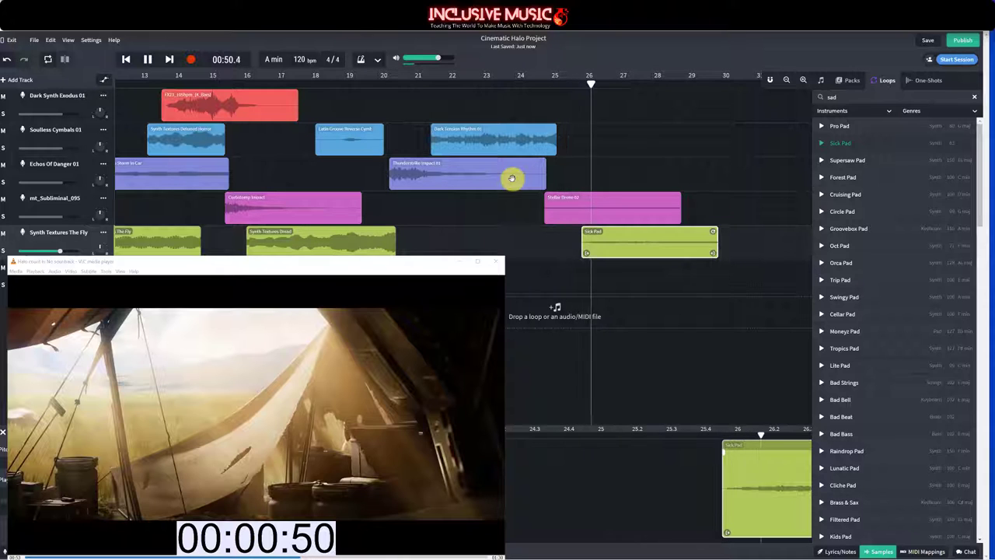
pyautogui.press('space')
# Step: Trim and fade out the end of Stellar Drone 02 at about bar 26, and play back the crossover into Sick Pad
pyautogui.click(612, 206)
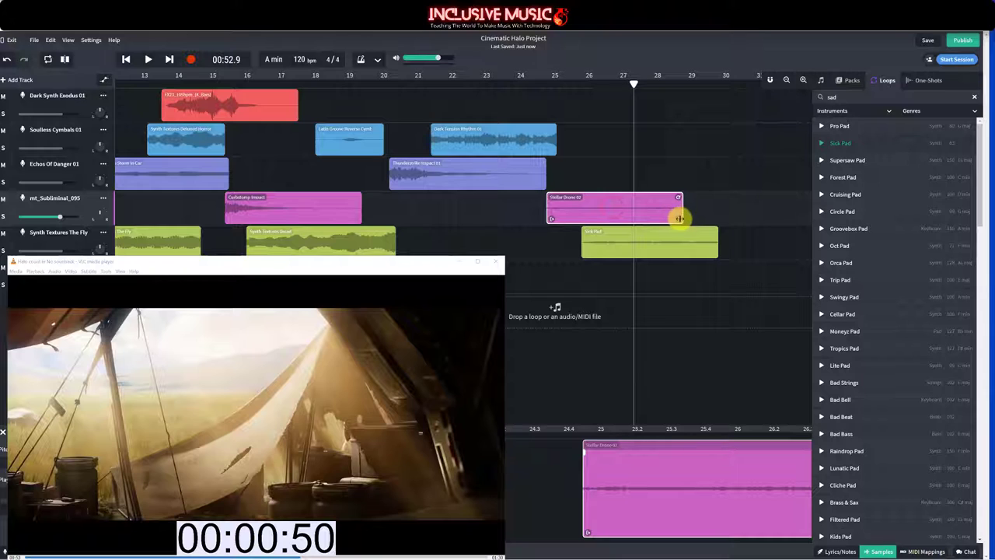
pyautogui.moveTo(678, 218); pyautogui.dragTo(590, 228)
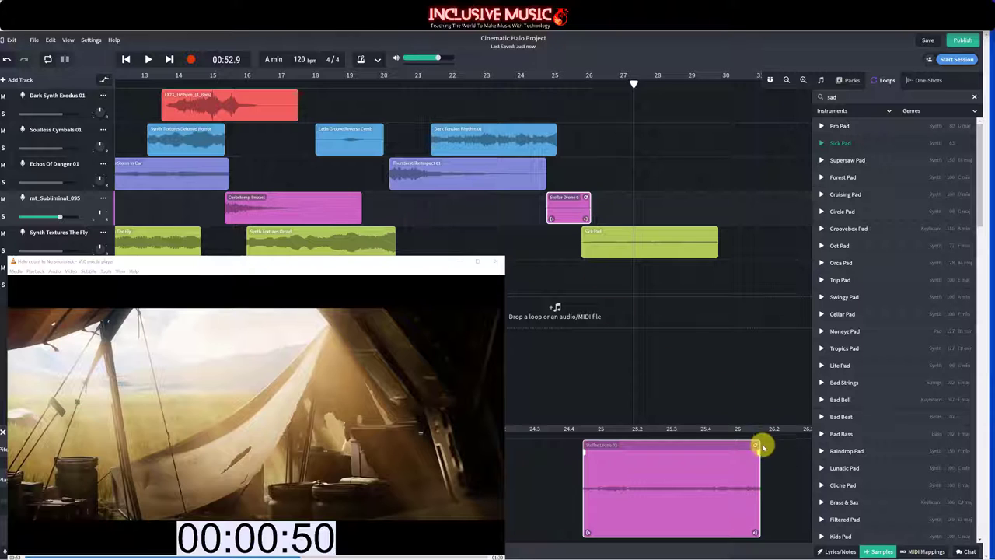
pyautogui.moveTo(758, 453); pyautogui.dragTo(678, 453)
pyautogui.click(549, 80)
pyautogui.press('space')
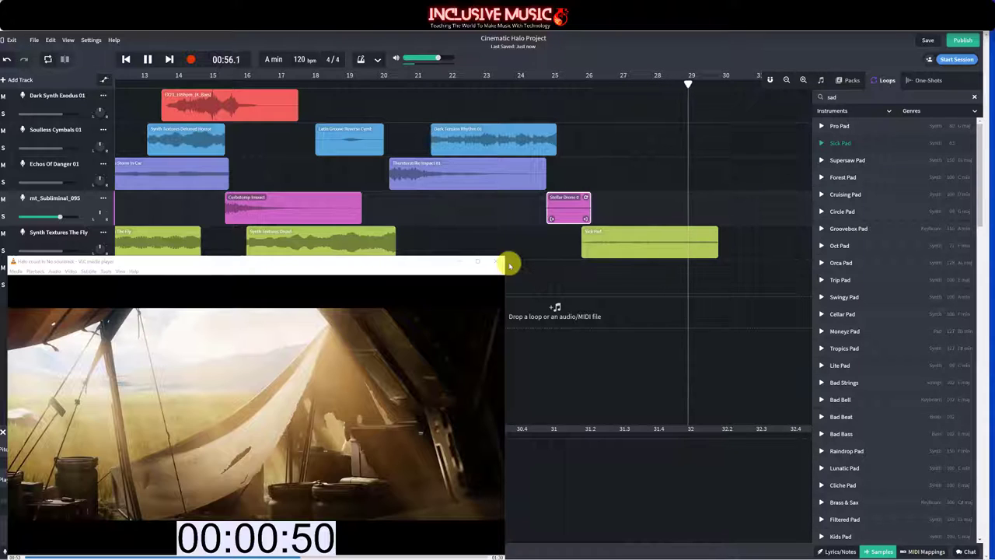
pyautogui.press('space')
pyautogui.click(559, 210)
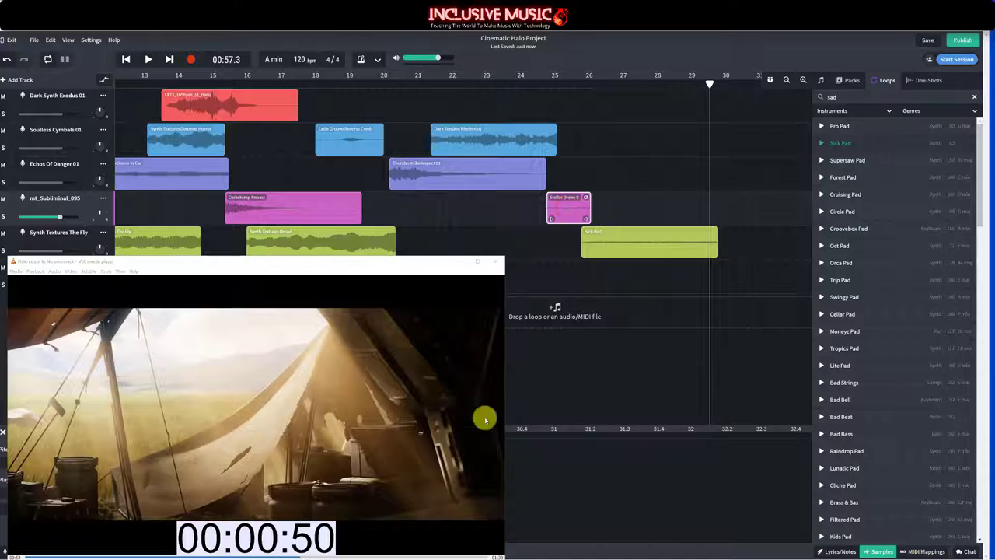
# Step: Set the video to 56 seconds and line up the playhead at 55.8 seconds over the end of Sick Pad
pyautogui.click(299, 549)
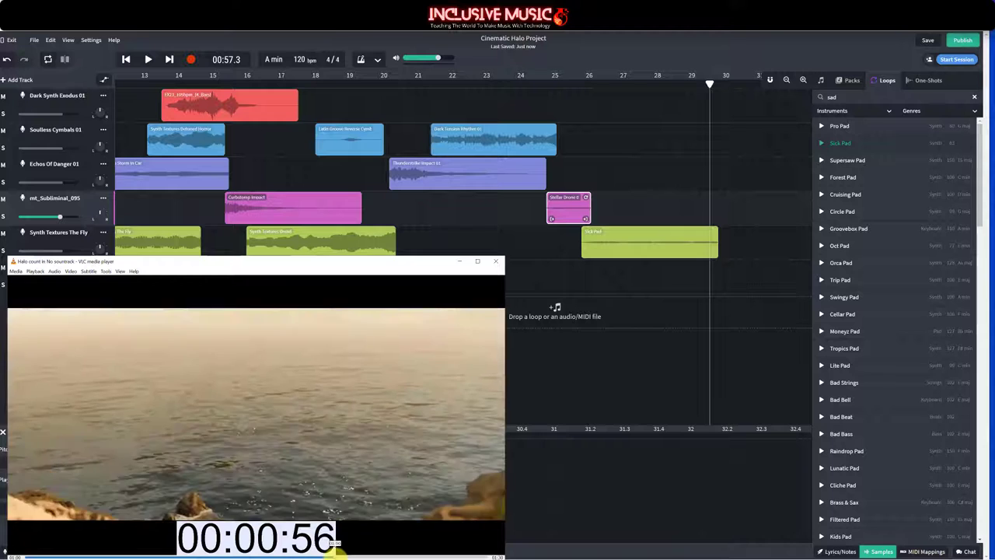
pyautogui.click(330, 554)
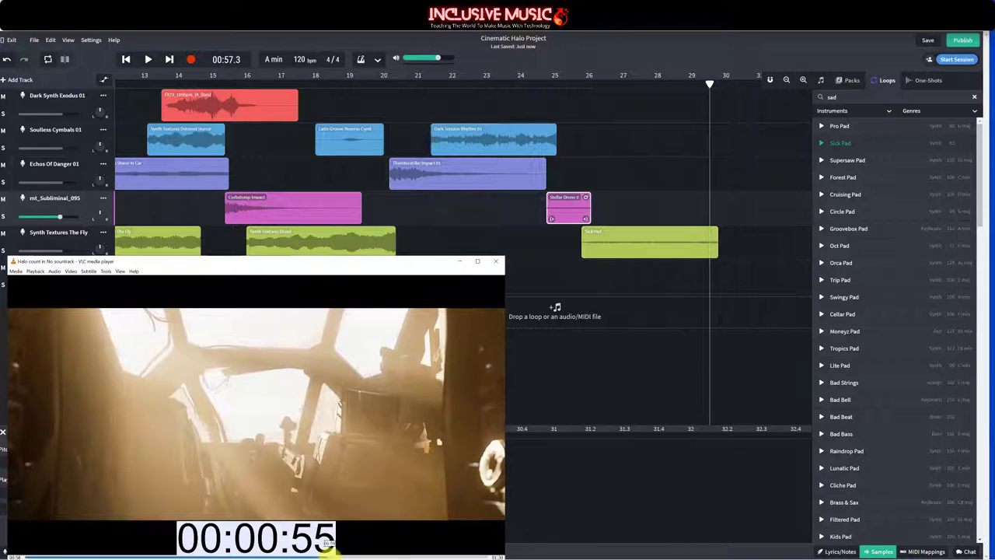
pyautogui.click(330, 552)
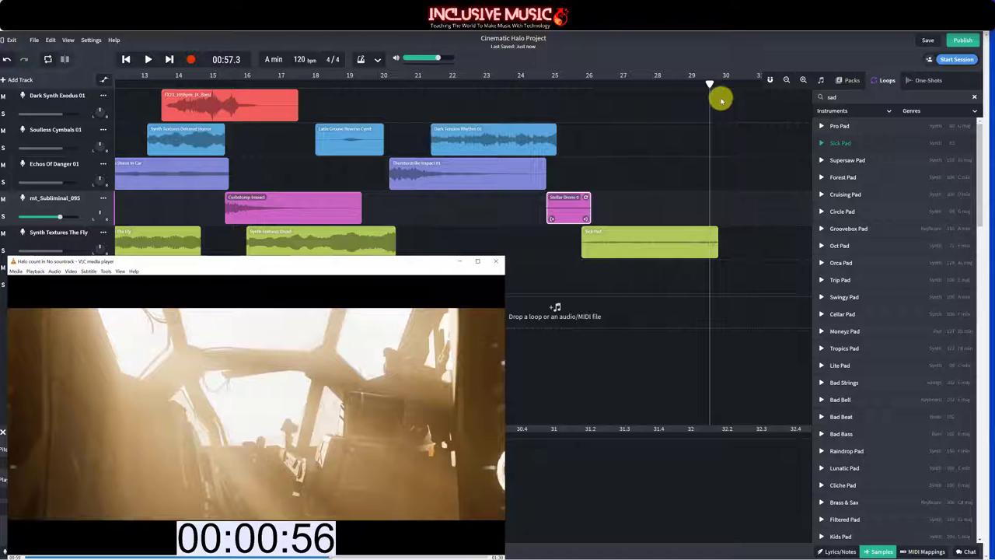
pyautogui.moveTo(710, 84); pyautogui.dragTo(683, 81)
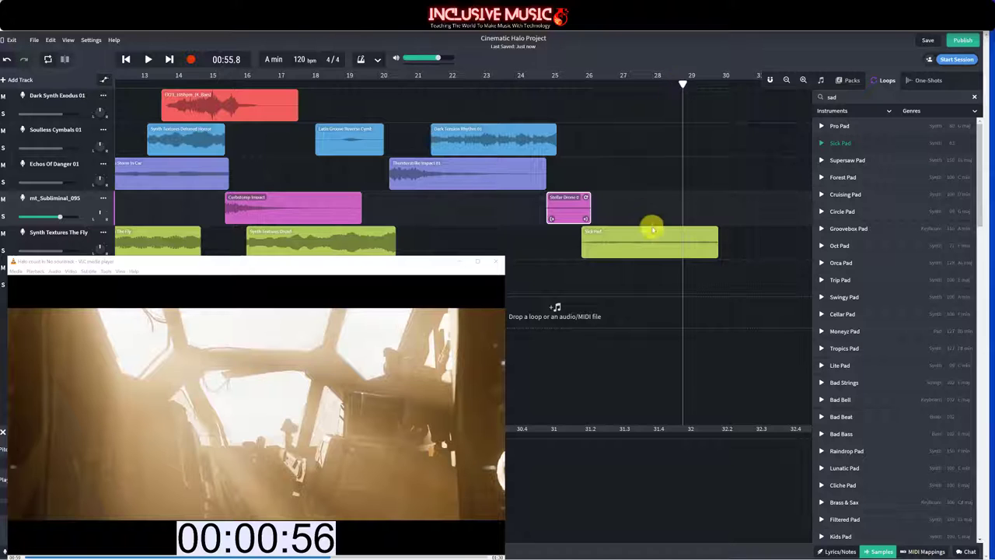
# Step: Play back the overlap from 49.6 seconds and delete Stellar Drone 02 from the mt_Subliminal_095 track
pyautogui.click(577, 84)
pyautogui.press('space')
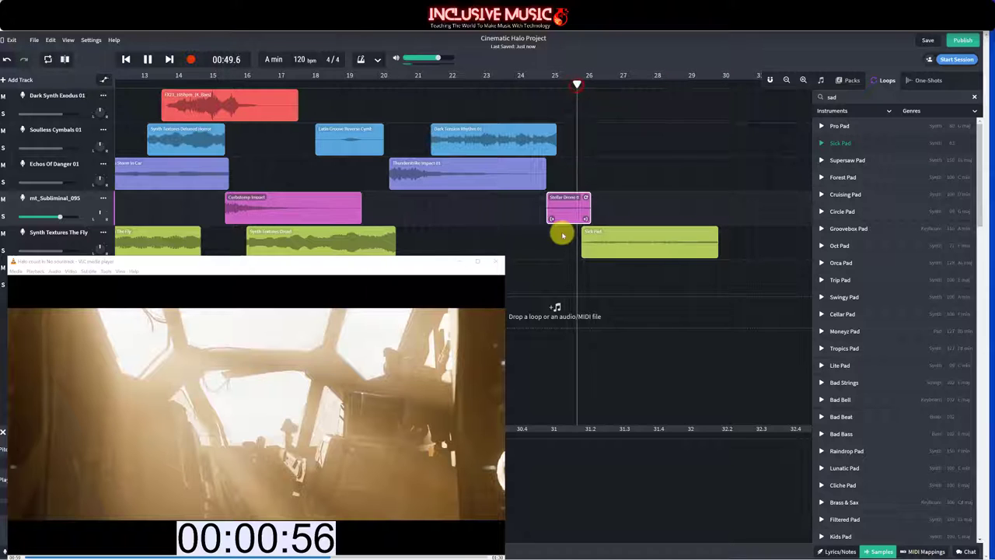
pyautogui.press('space')
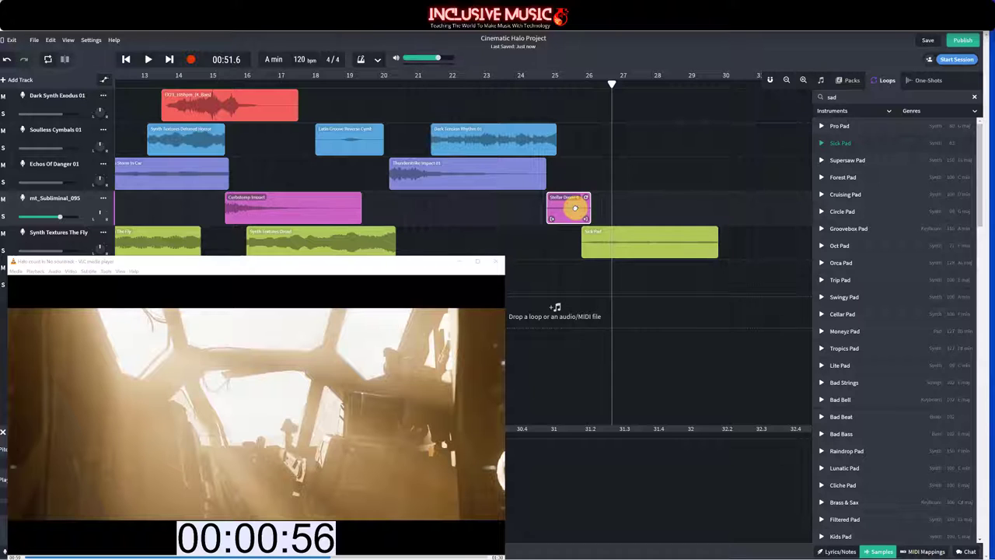
pyautogui.press('Delete')
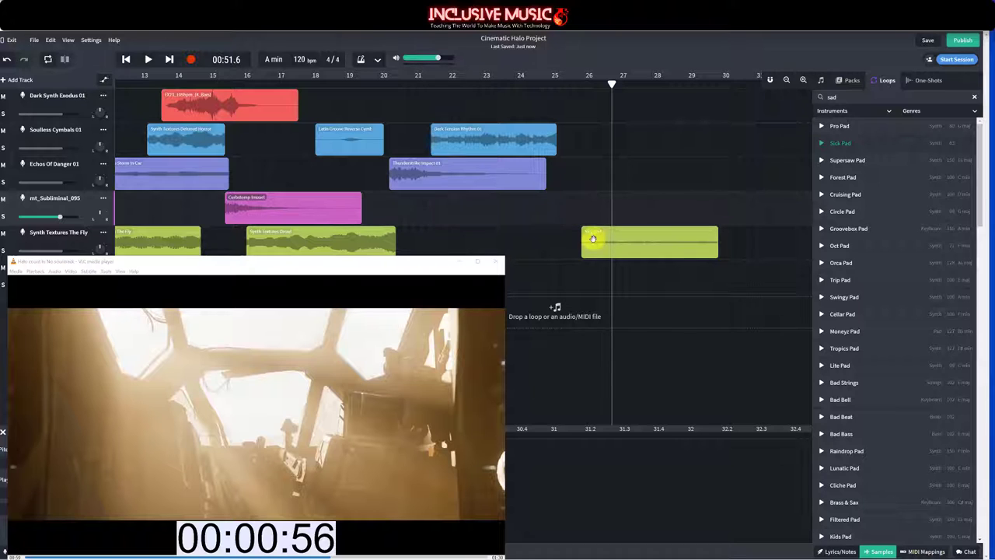
# Step: Set the video to 46 seconds and the playhead to 46.4 seconds, and move Sick Pad to start at the playhead
pyautogui.moveTo(594, 251); pyautogui.dragTo(561, 253)
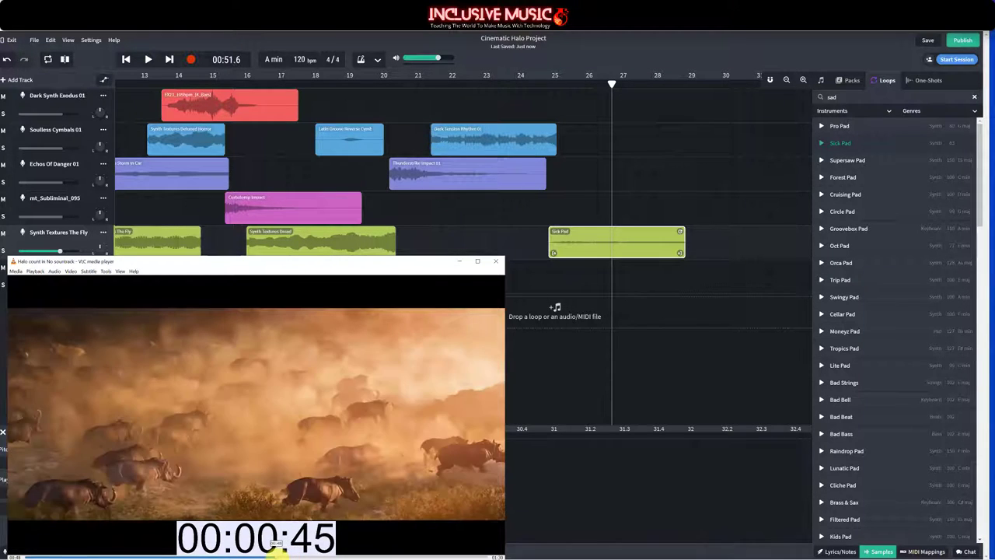
pyautogui.click(282, 552)
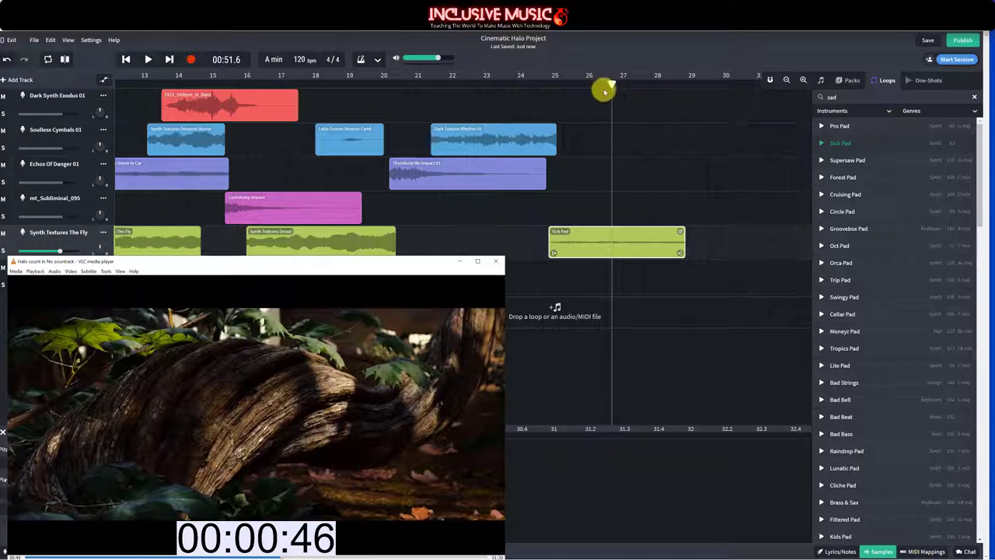
pyautogui.moveTo(612, 83); pyautogui.dragTo(524, 104)
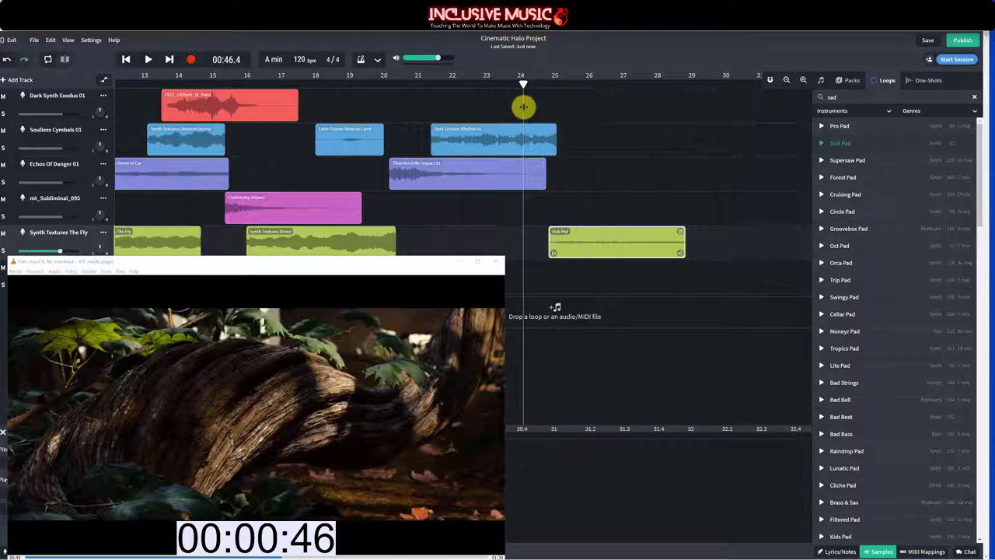
pyautogui.moveTo(611, 252); pyautogui.dragTo(585, 252)
# Step: Trim the end of Dark Tension Rhythm 01 back to midway between bars 24 and 25 and open its region for editing
pyautogui.click(546, 139)
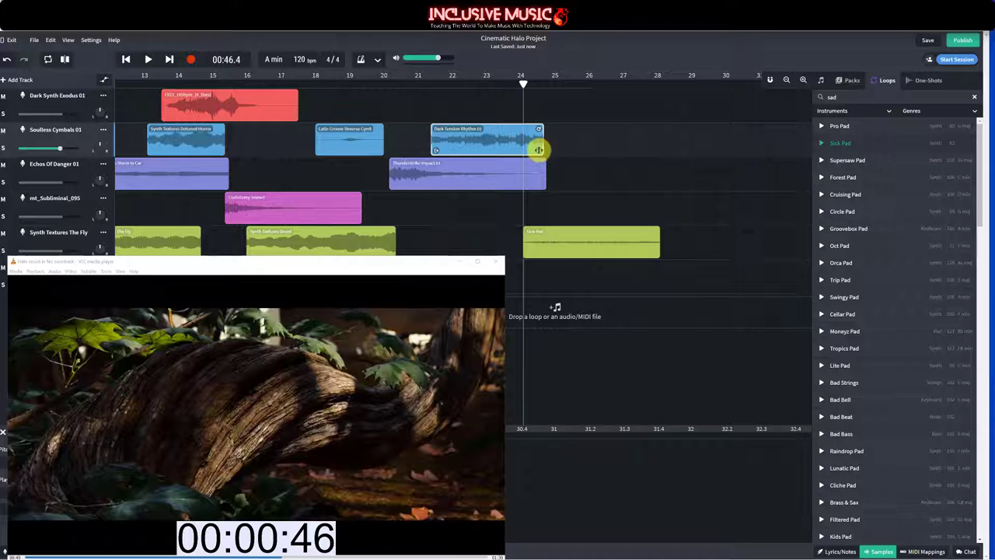
pyautogui.click(527, 132)
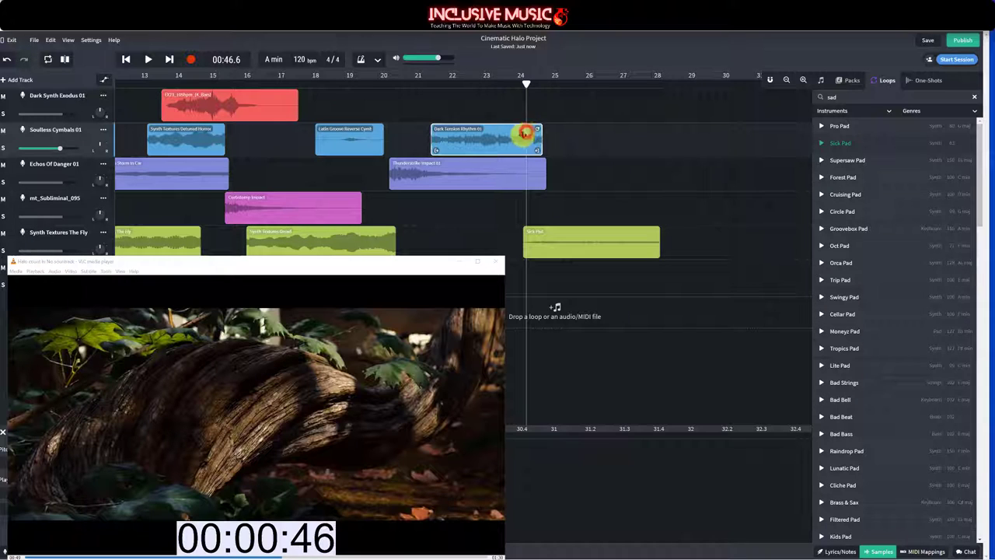
pyautogui.doubleClick(509, 137)
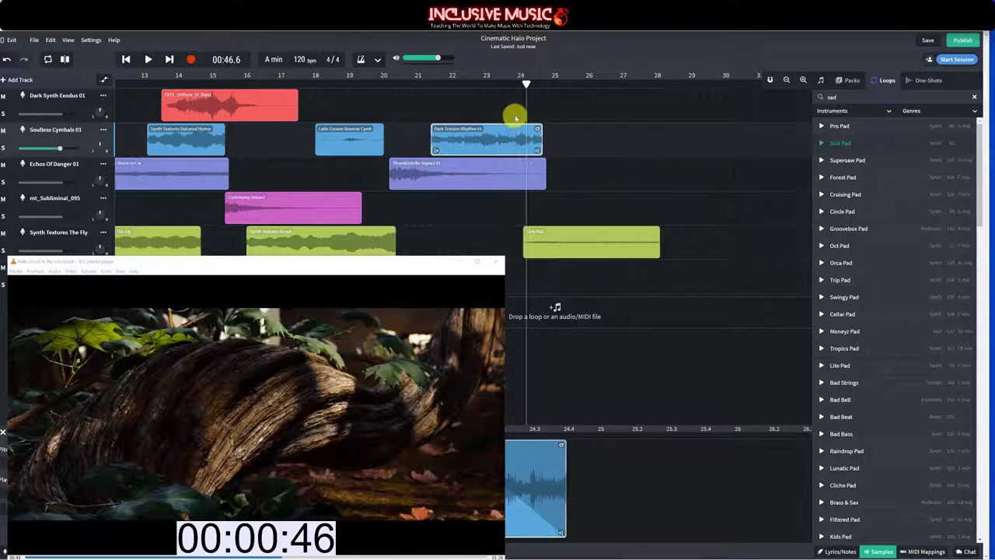
# Step: Play back the new transition into Sick Pad from before bar 24 and place the playhead at the pad's end, 54.4 seconds
pyautogui.click(510, 88)
pyautogui.press('space')
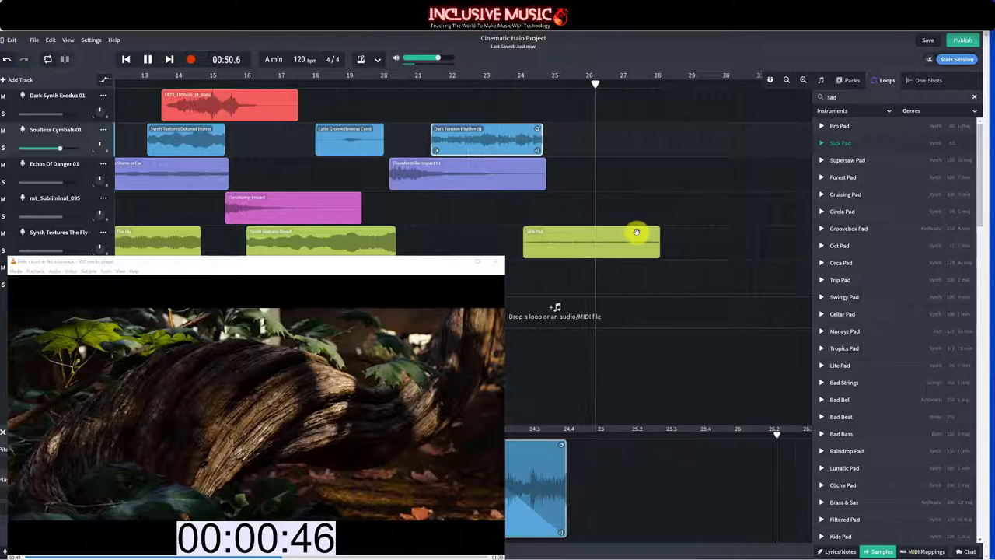
pyautogui.moveTo(647, 233)
pyautogui.mouseDown()
pyautogui.moveTo(682, 230)
pyautogui.moveTo(655, 231)
pyautogui.mouseUp()
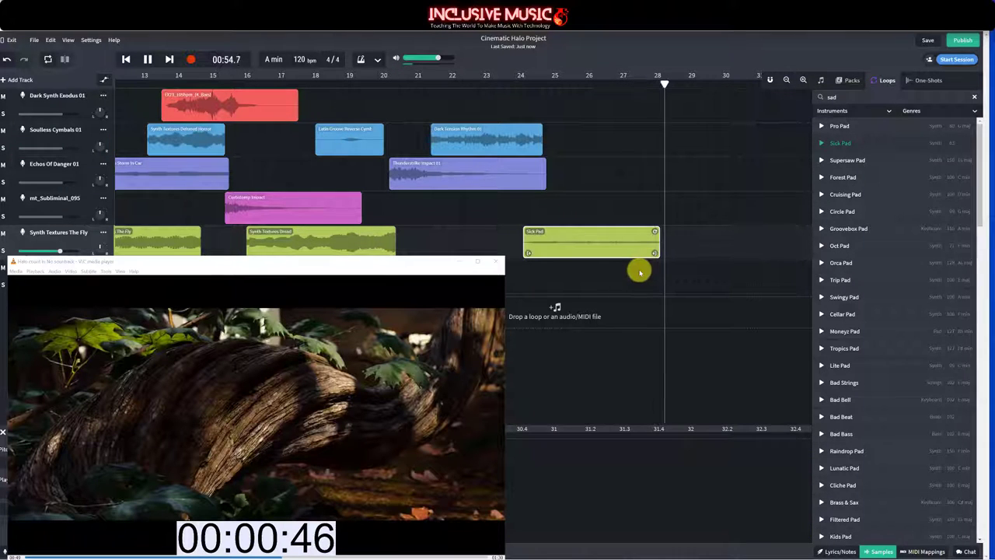
pyautogui.moveTo(671, 85); pyautogui.dragTo(659, 82)
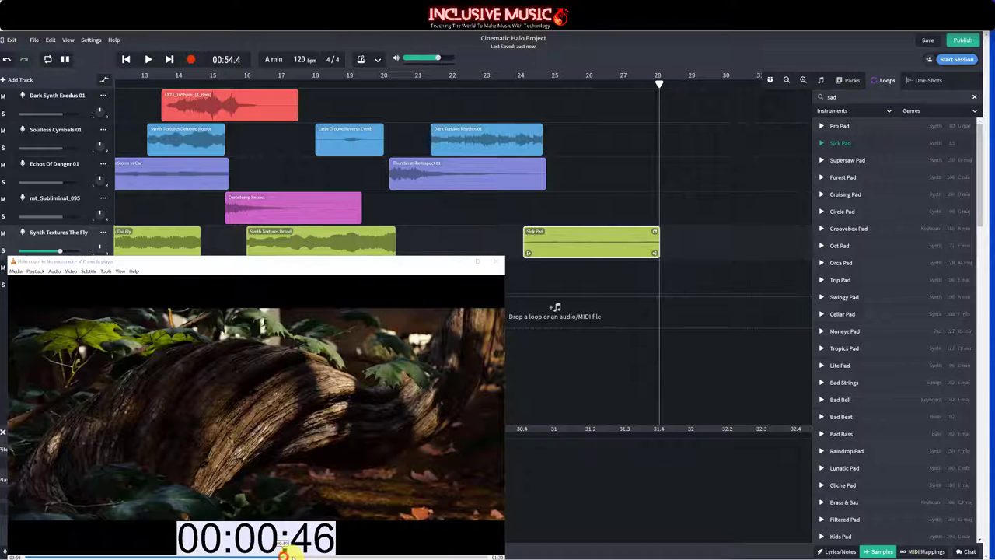
# Step: Set the video to 54 seconds and stretch Sick Pad by slowing it 10% with AudioStretch
pyautogui.moveTo(286, 555); pyautogui.dragTo(321, 553)
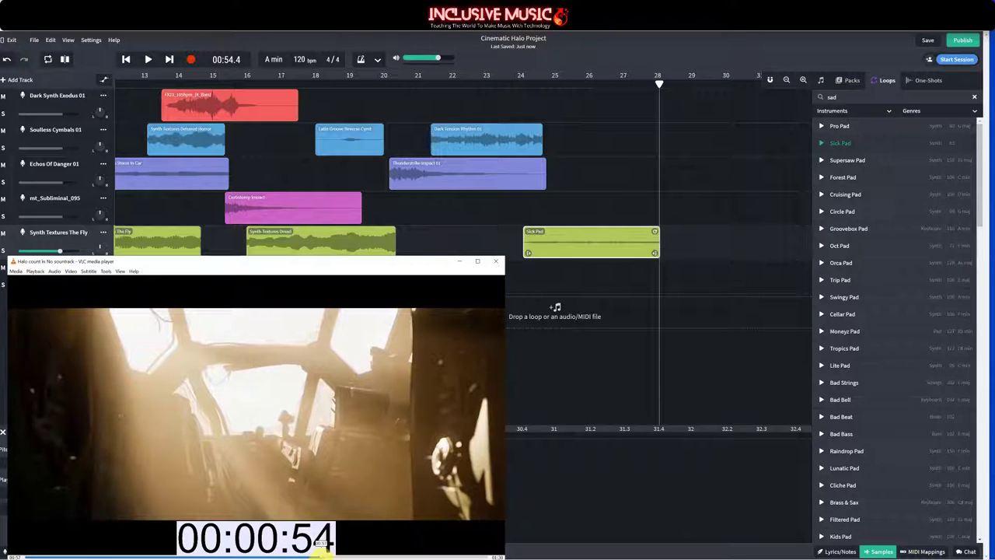
pyautogui.rightClick(606, 241)
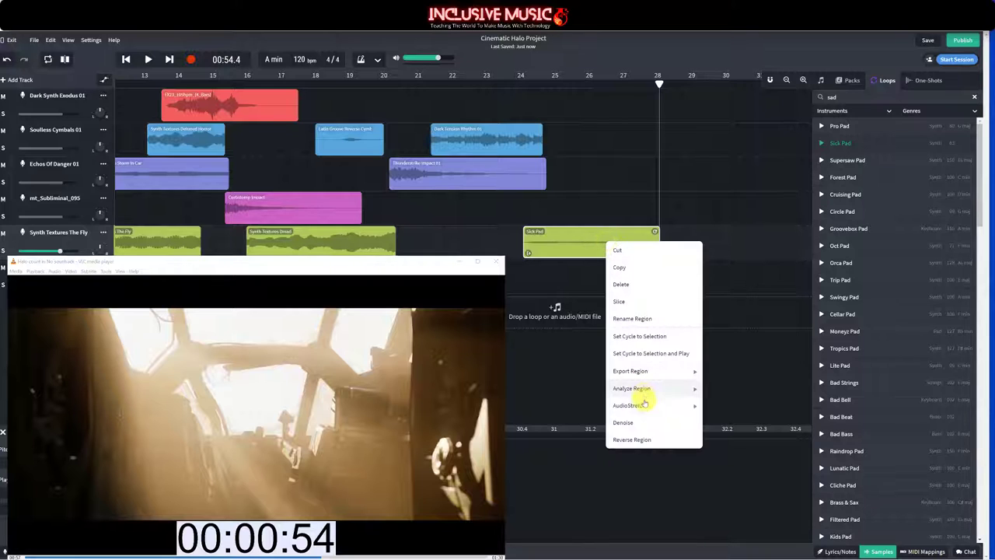
pyautogui.moveTo(648, 389)
pyautogui.moveTo(648, 406)
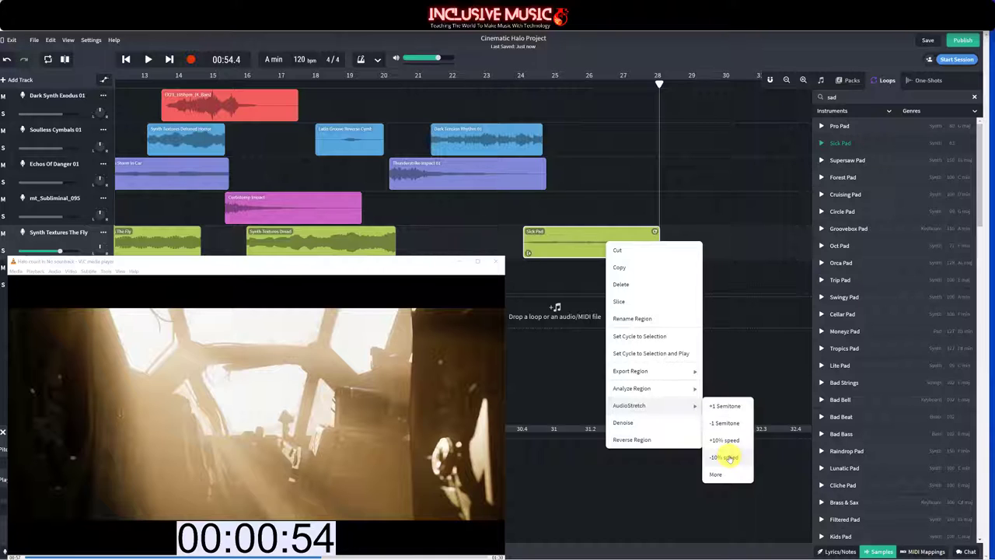
pyautogui.click(729, 457)
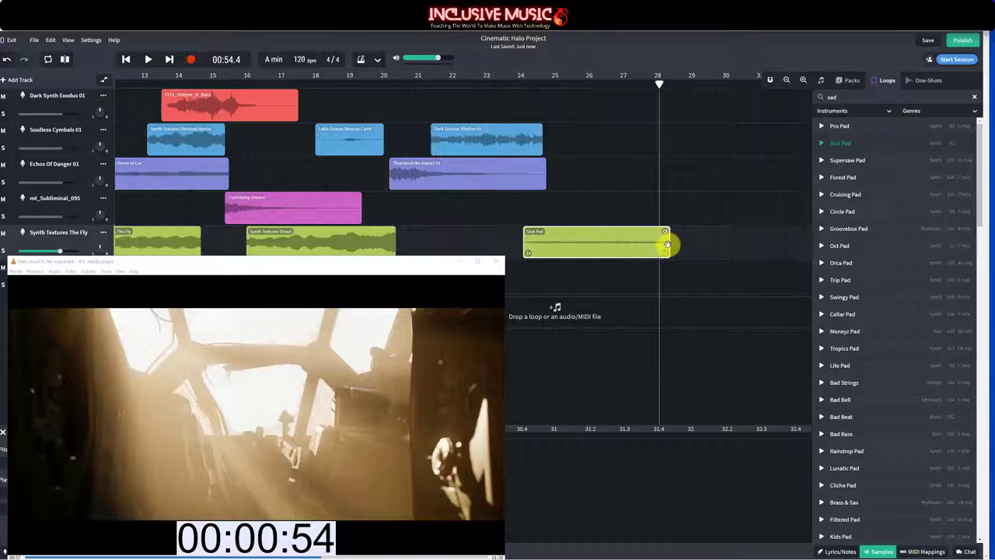
# Step: Play past Sick Pad's end, place the playhead at 54.9 seconds, and slow the pad by another 10% with AudioStretch
pyautogui.press('space')
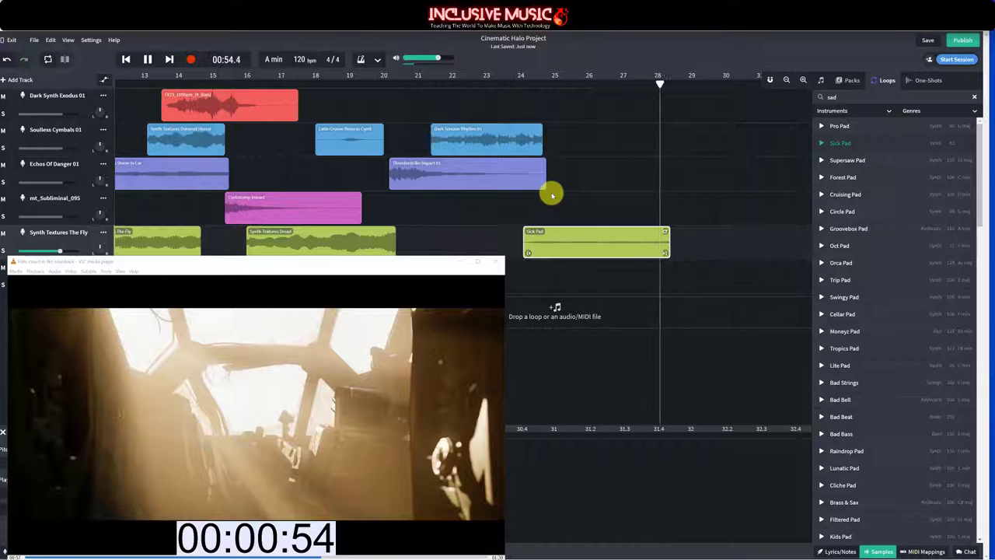
pyautogui.press('space')
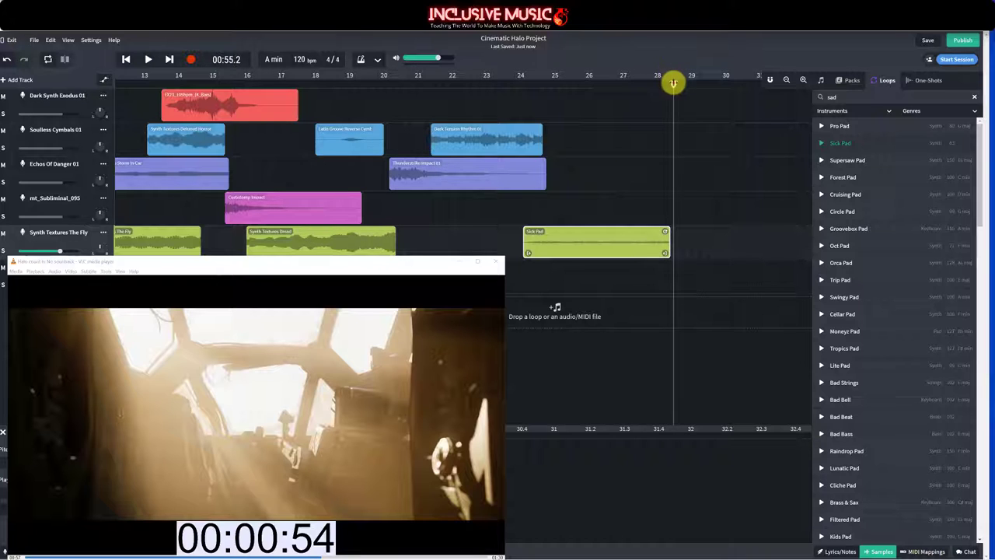
pyautogui.moveTo(673, 83); pyautogui.dragTo(668, 82)
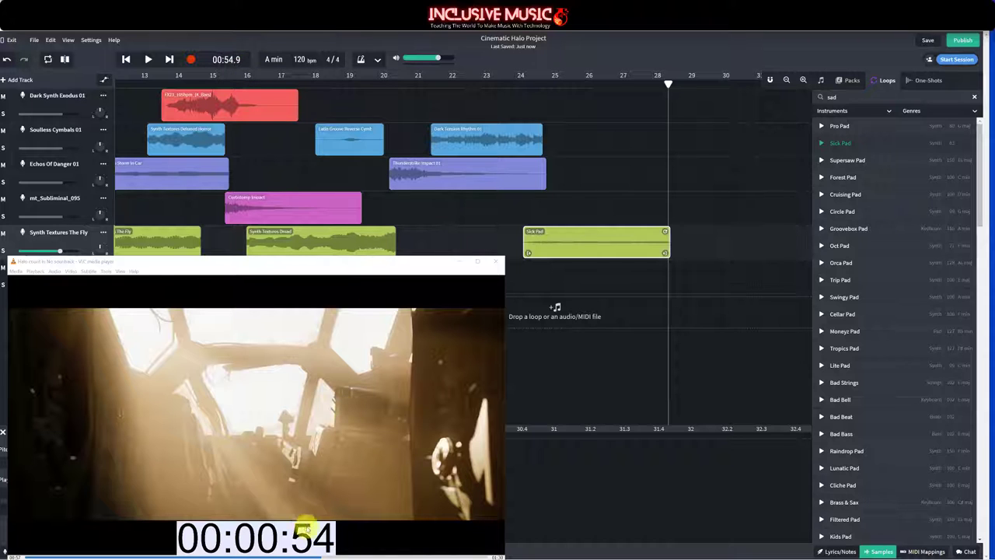
pyautogui.click(323, 549)
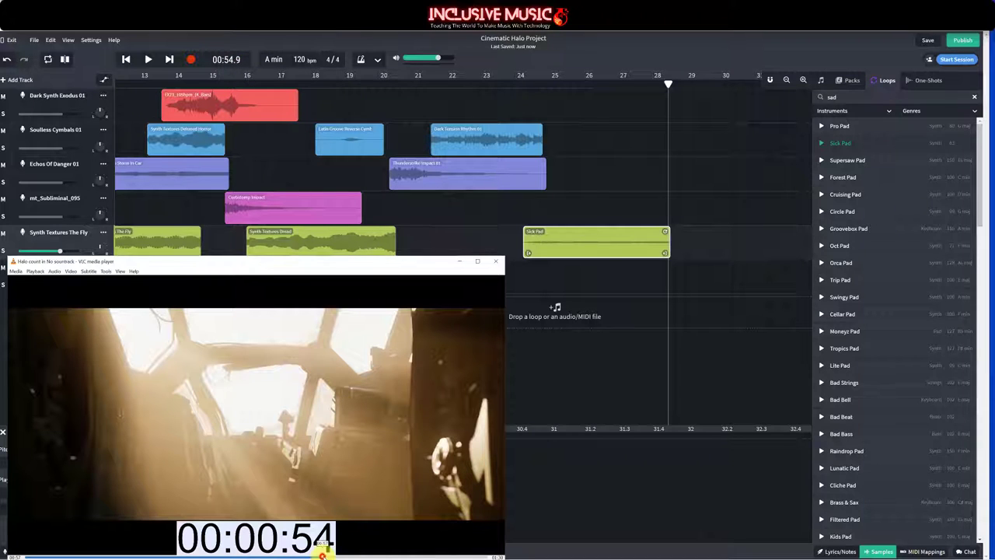
pyautogui.rightClick(637, 237)
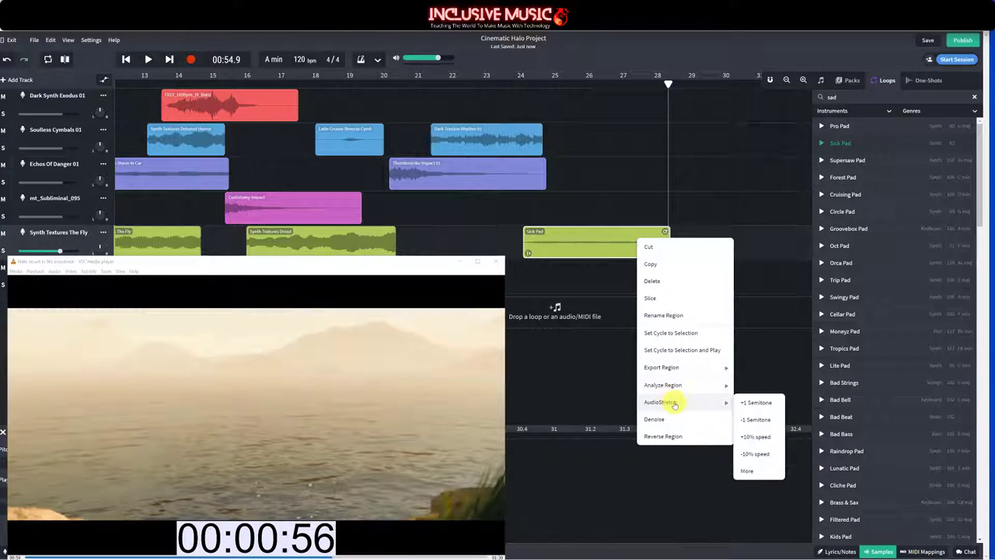
pyautogui.click(758, 454)
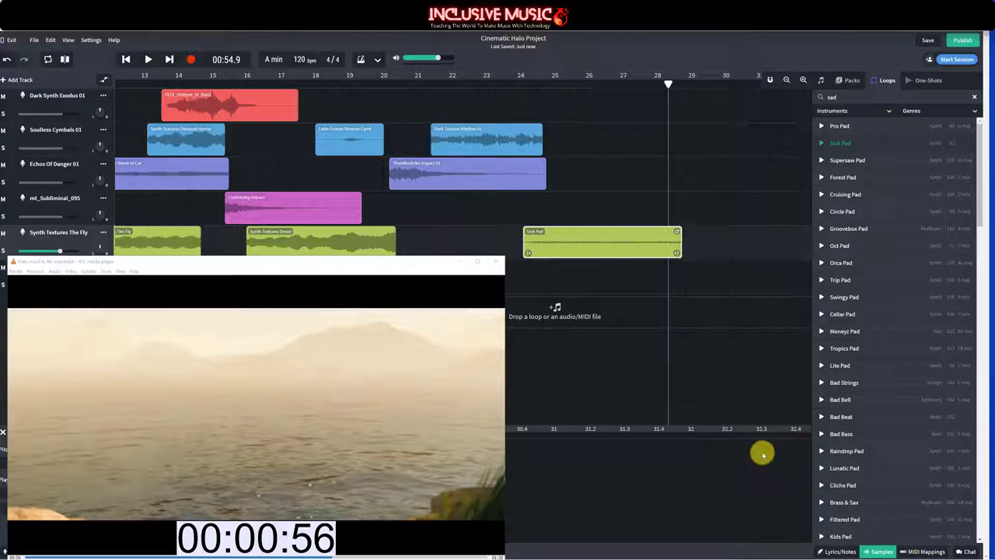
# Step: Fade out the end of Sick Pad from the playhead at 54.9 seconds and set the video to 1:00
pyautogui.doubleClick(651, 234)
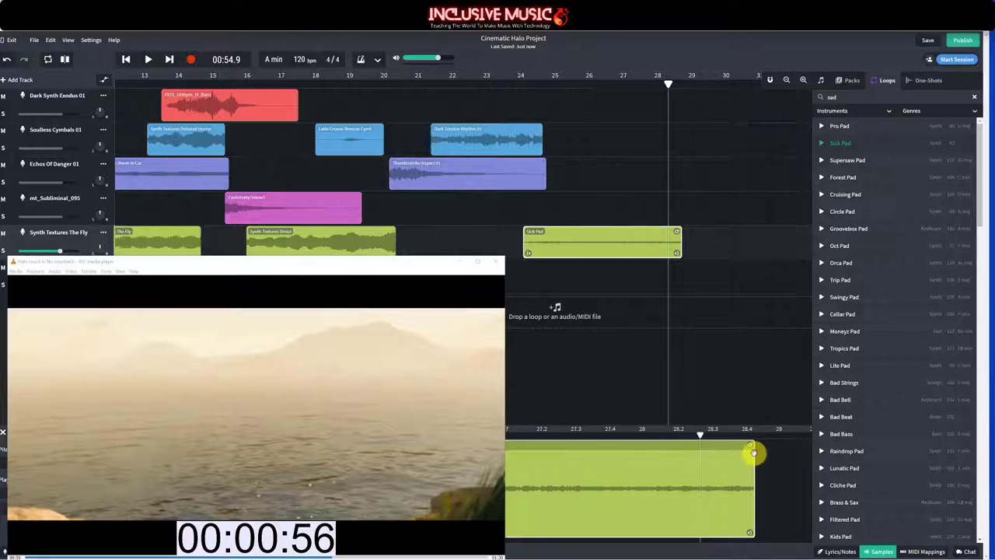
pyautogui.moveTo(743, 452); pyautogui.dragTo(702, 453)
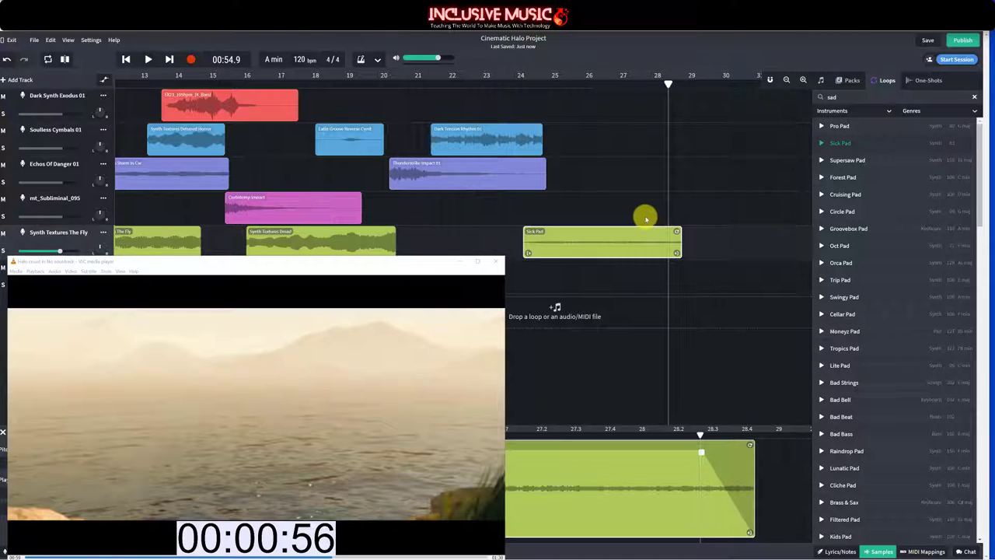
pyautogui.click(330, 553)
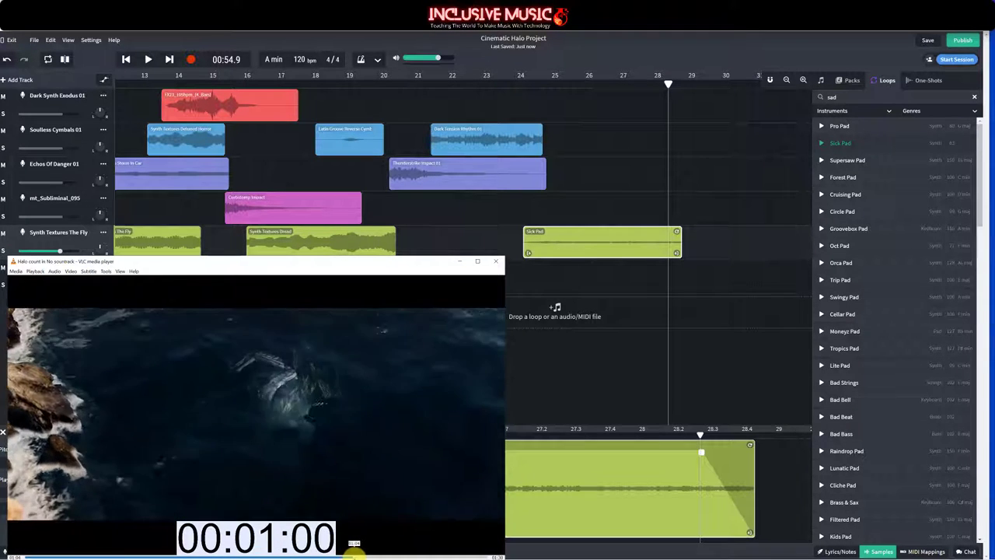
pyautogui.click(351, 554)
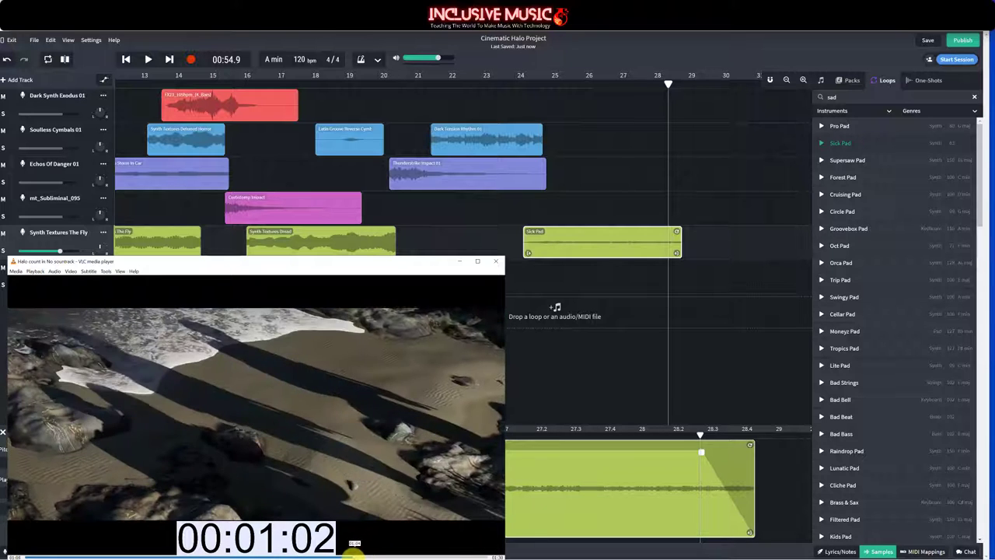
pyautogui.click(351, 553)
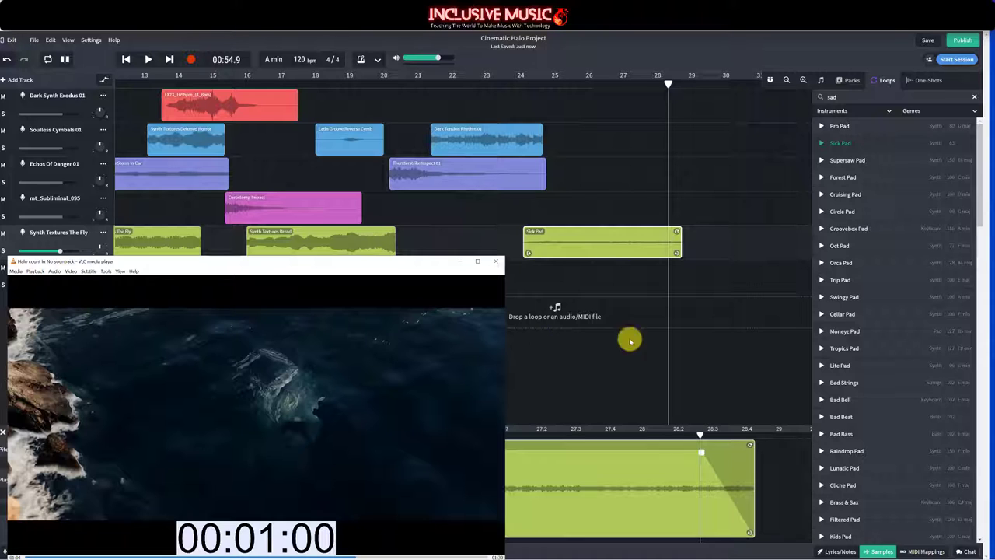
# Step: Filter the sample packs by Film and Soundtrack, search for "textures" and open the New Age Ambient pack
pyautogui.press('Escape')
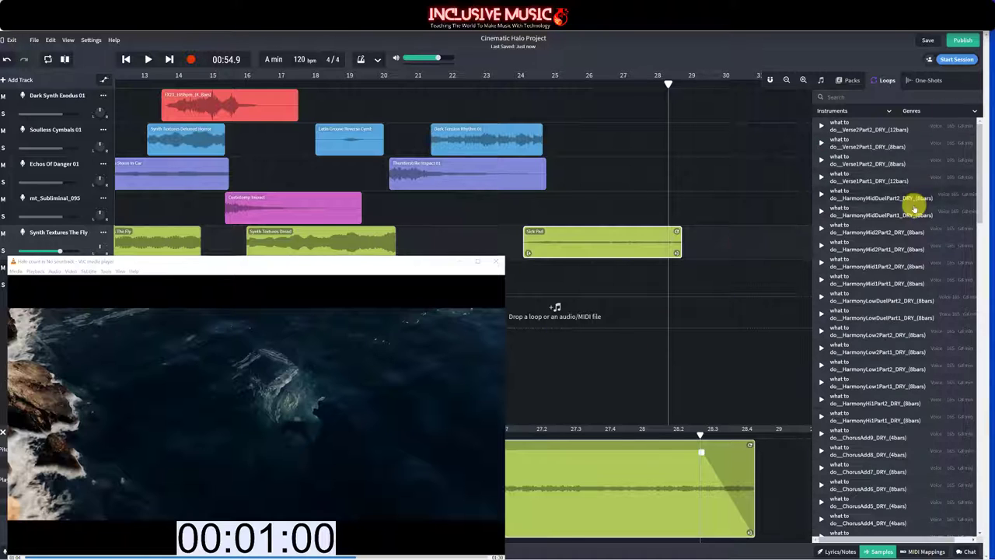
pyautogui.click(852, 81)
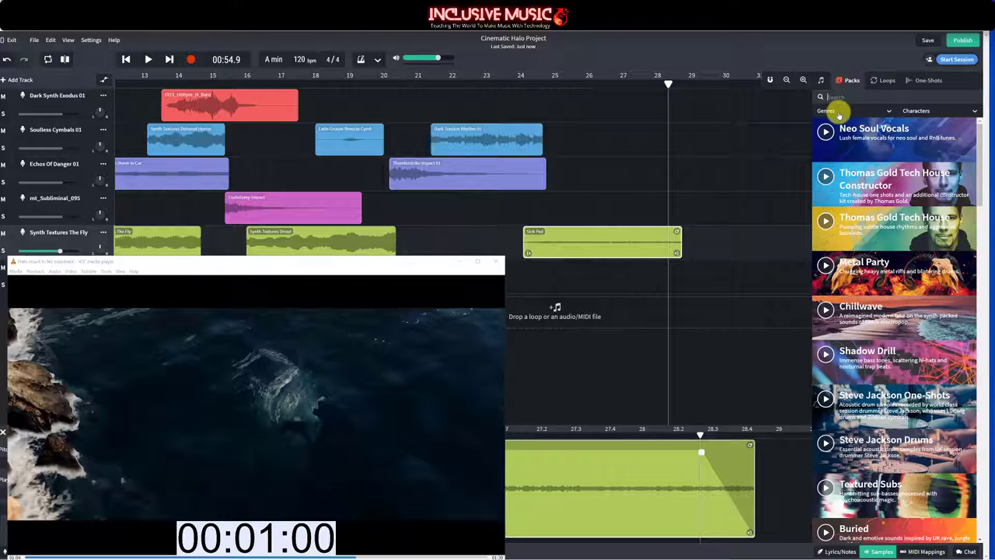
pyautogui.click(830, 112)
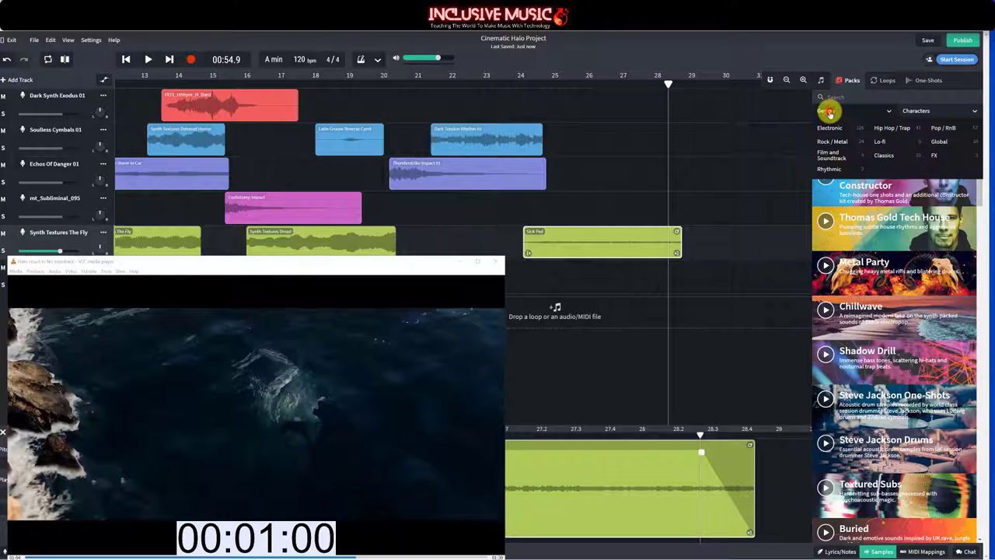
pyautogui.click(832, 158)
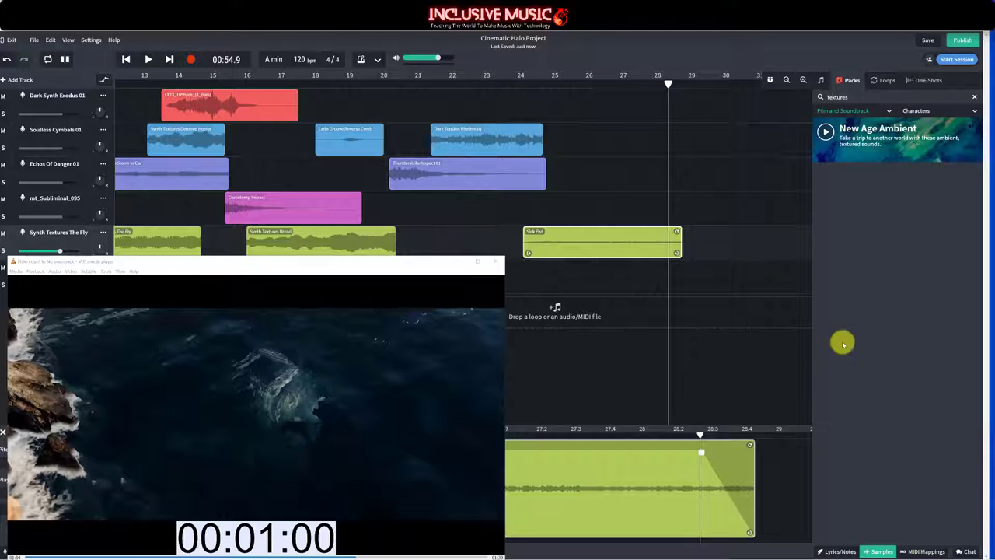
pyautogui.click(842, 552)
pyautogui.click(878, 550)
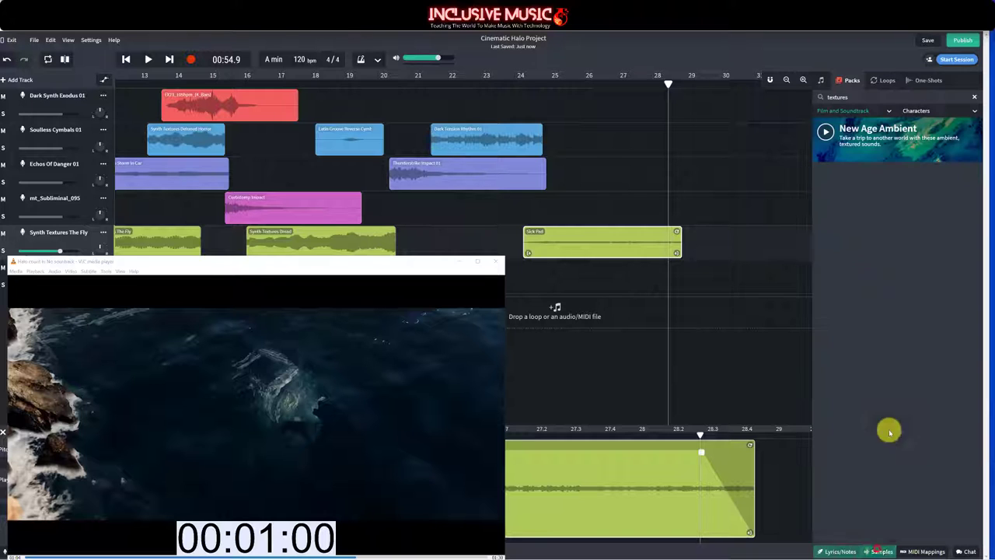
pyautogui.click(851, 145)
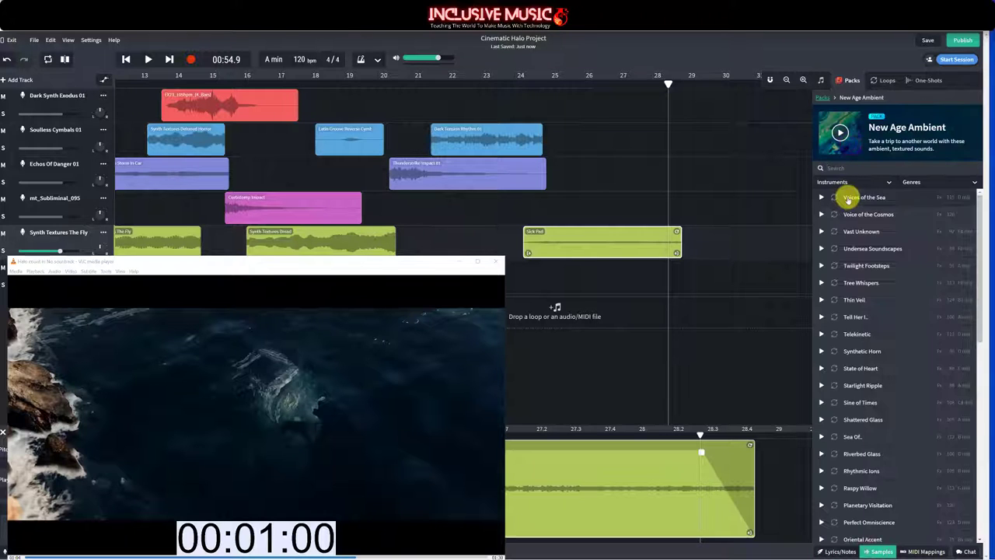
# Step: Preview Voices of the Sea, Undersea Soundscapes and Perfect Omniscience from the New Age Ambient pack
pyautogui.click(881, 199)
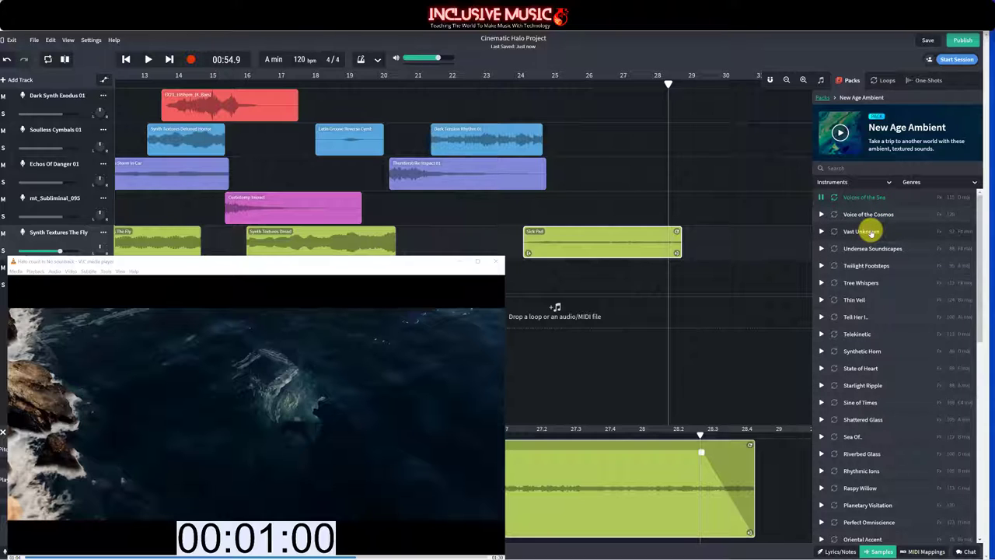
pyautogui.click(874, 248)
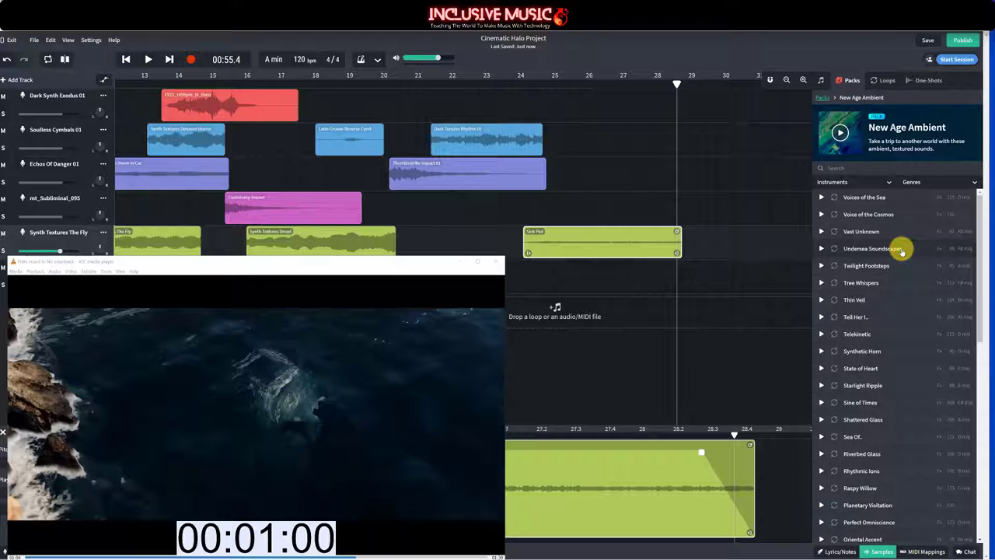
pyautogui.scroll(-3, 885, 388)
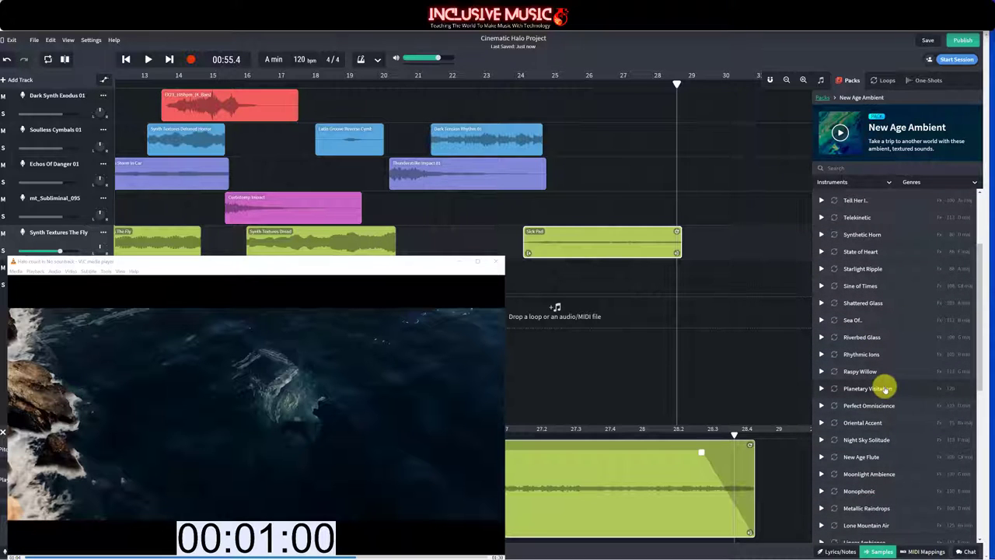
pyautogui.click(875, 405)
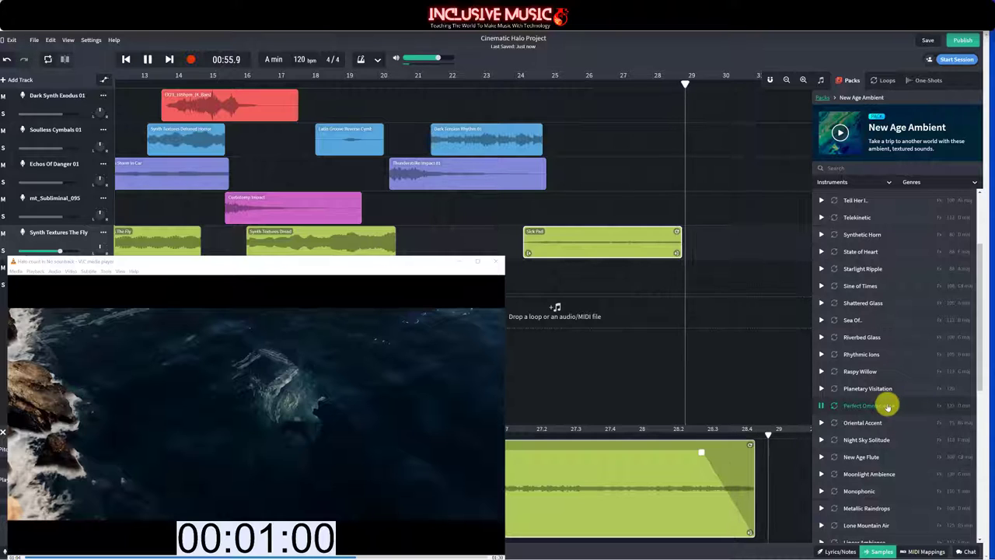
pyautogui.click(888, 406)
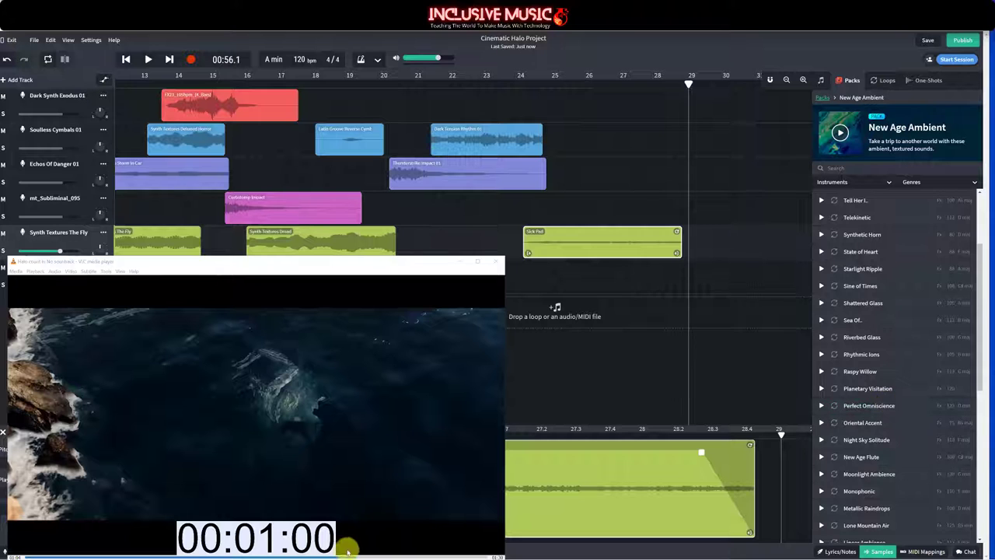
# Step: Set the video to 56 seconds and the playhead to 56.0 seconds, and place Perfect Omniscience below Sick Pad, starting about midway between bars 28 and 29
pyautogui.click(342, 554)
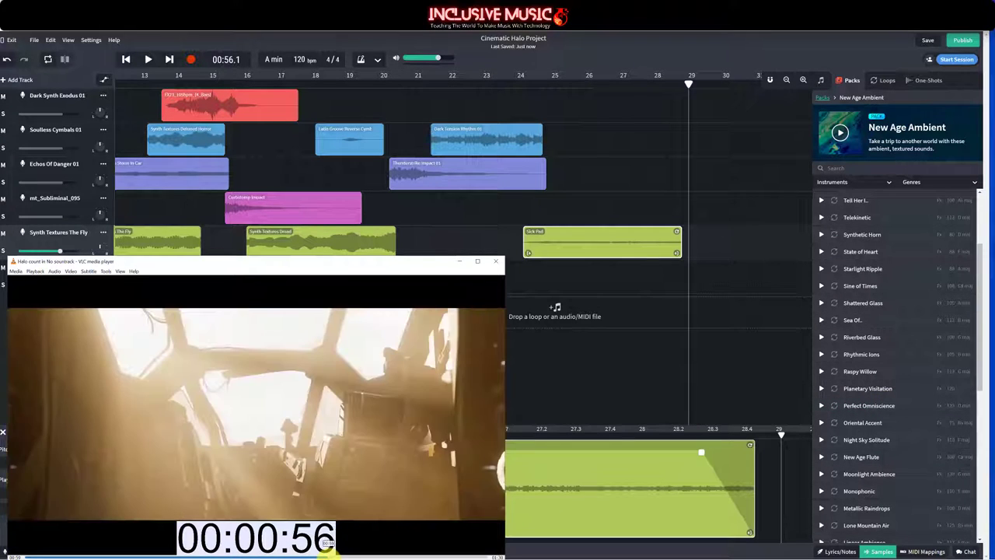
pyautogui.click(327, 554)
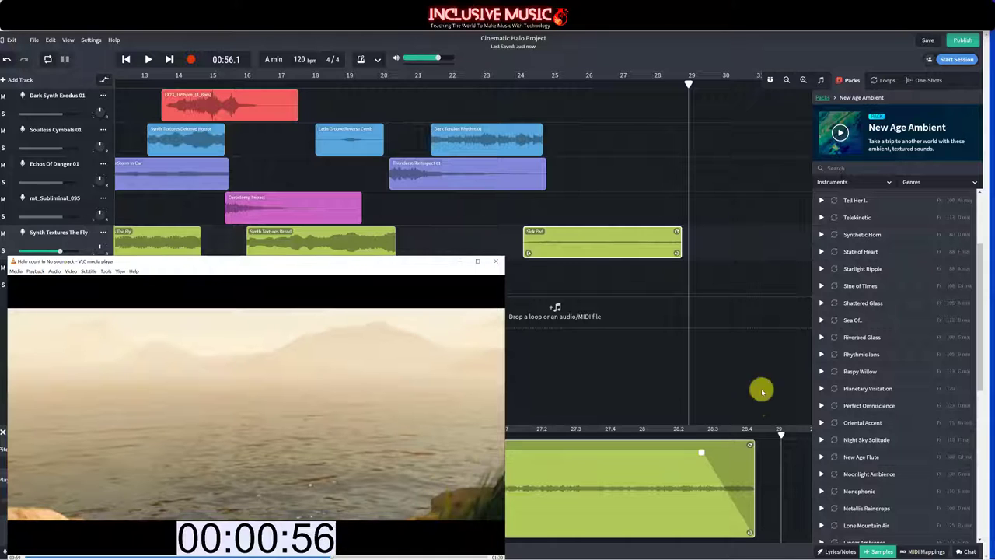
pyautogui.moveTo(688, 83); pyautogui.dragTo(688, 83)
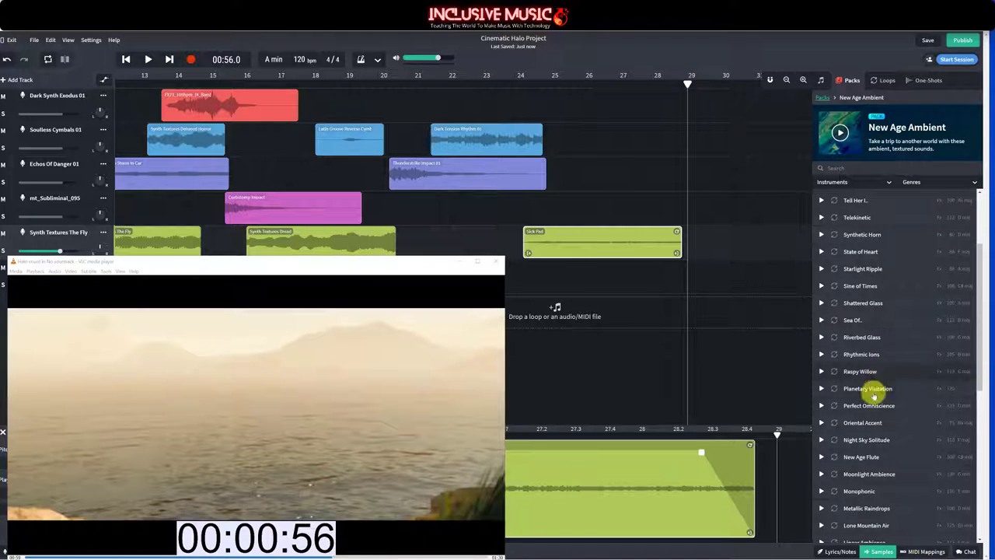
pyautogui.moveTo(869, 408); pyautogui.dragTo(675, 277)
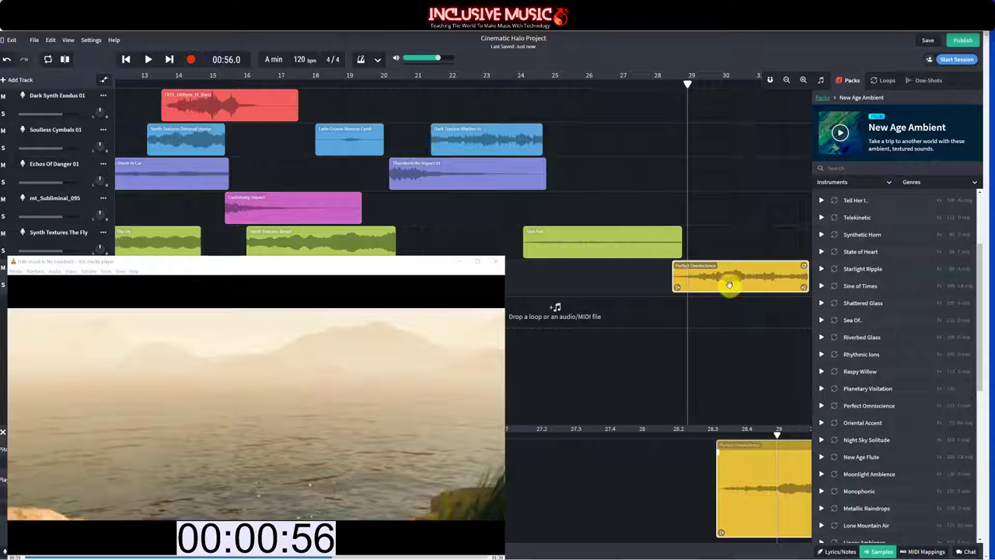
# Step: Play the transition from Sick Pad into Perfect Omniscience from 54.0 seconds and place the playhead at the new sample's end, 1:03.0
pyautogui.click(654, 83)
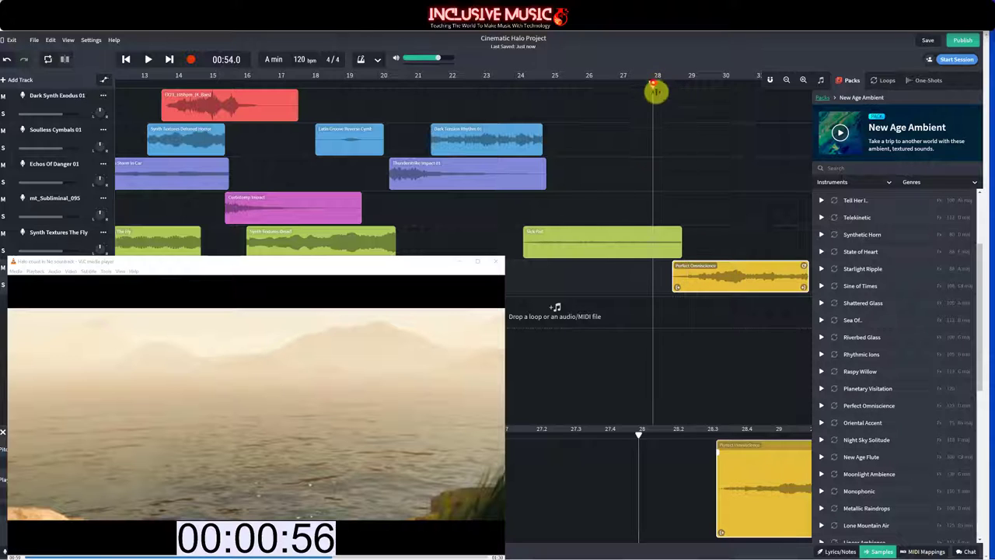
pyautogui.press('space')
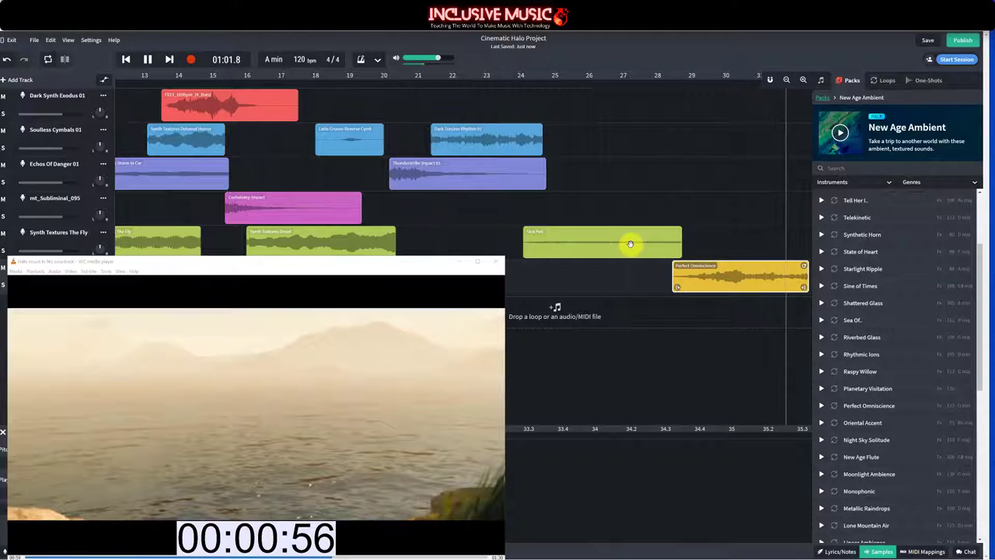
pyautogui.press('space')
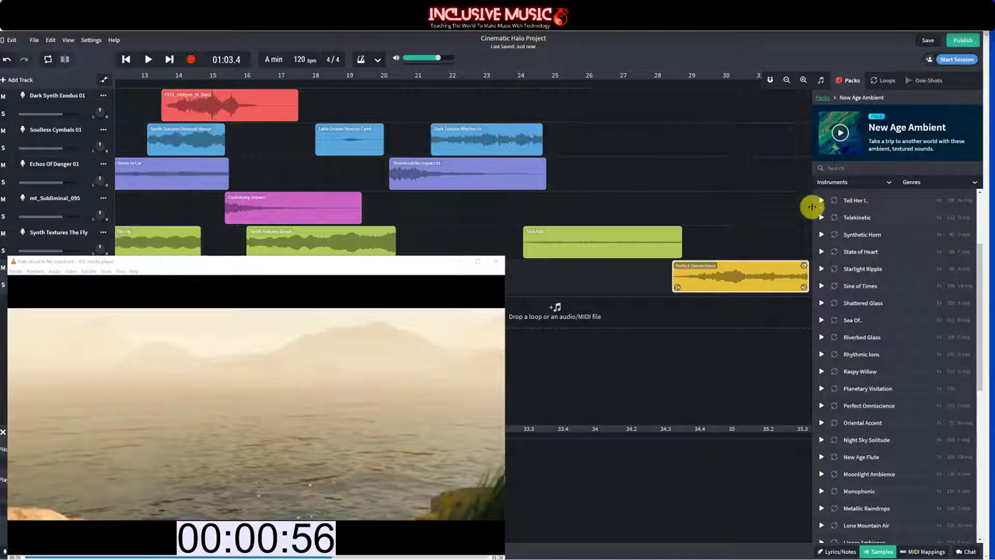
pyautogui.click(875, 551)
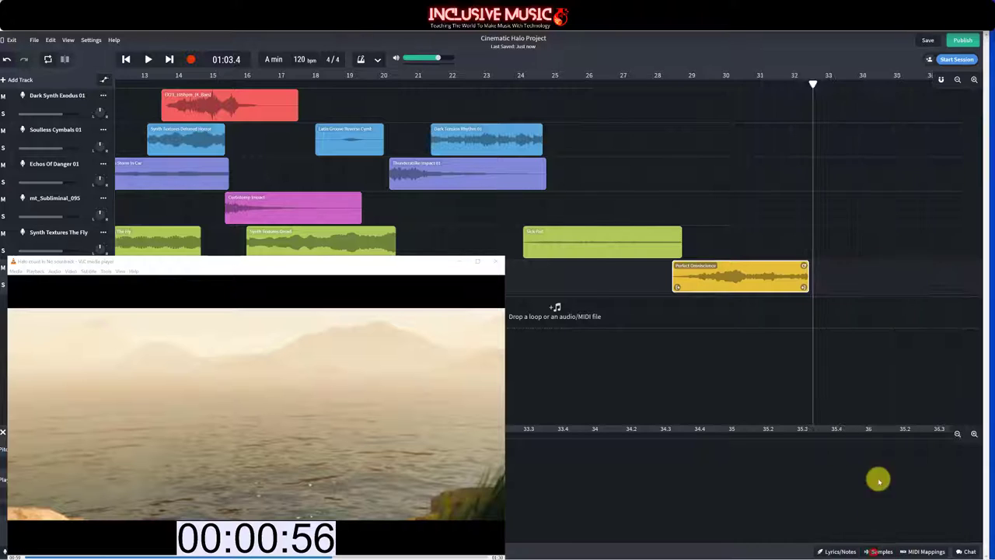
pyautogui.moveTo(813, 83); pyautogui.dragTo(807, 83)
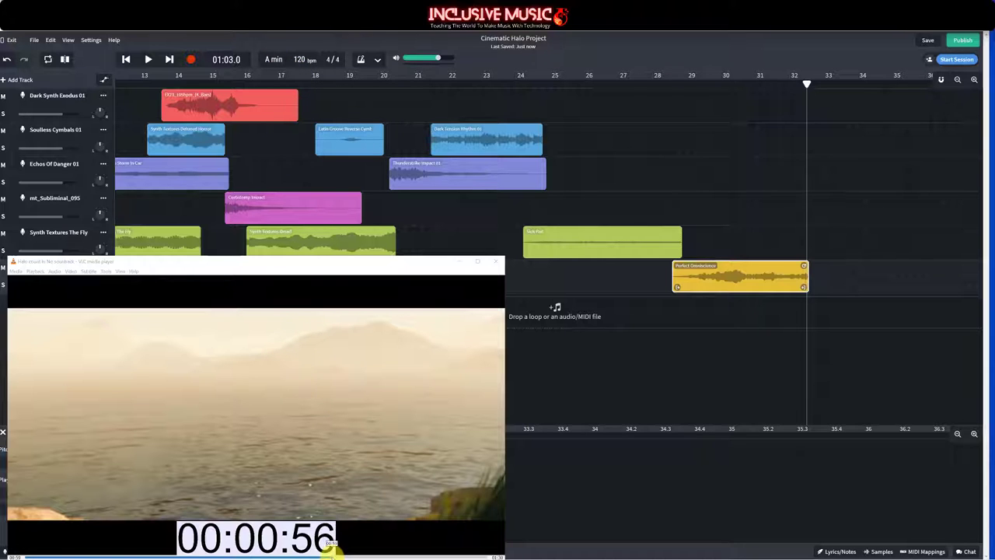
# Step: Scrub the video between about 1:00 and 1:02 to locate the cut from the dark sea to the beach shadows
pyautogui.click(333, 550)
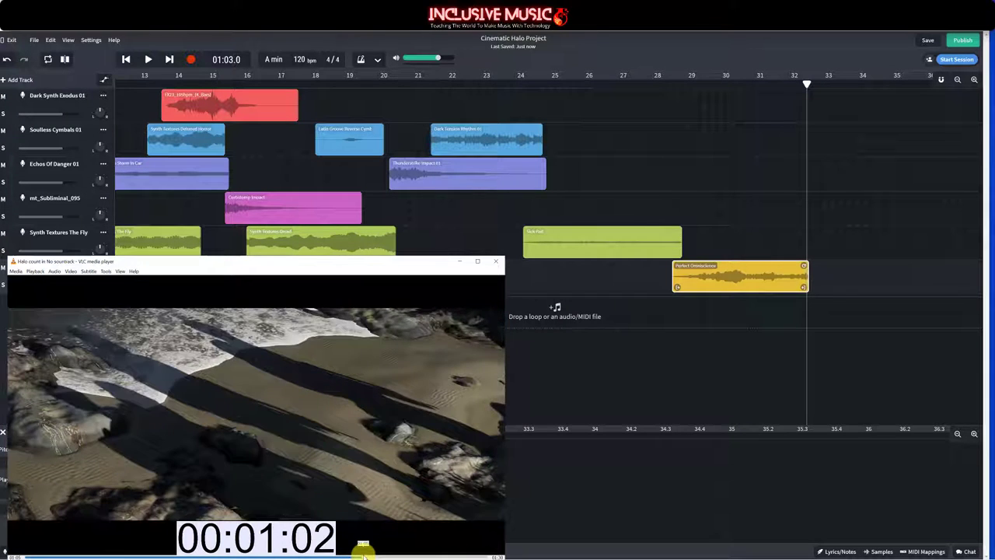
pyautogui.click(361, 552)
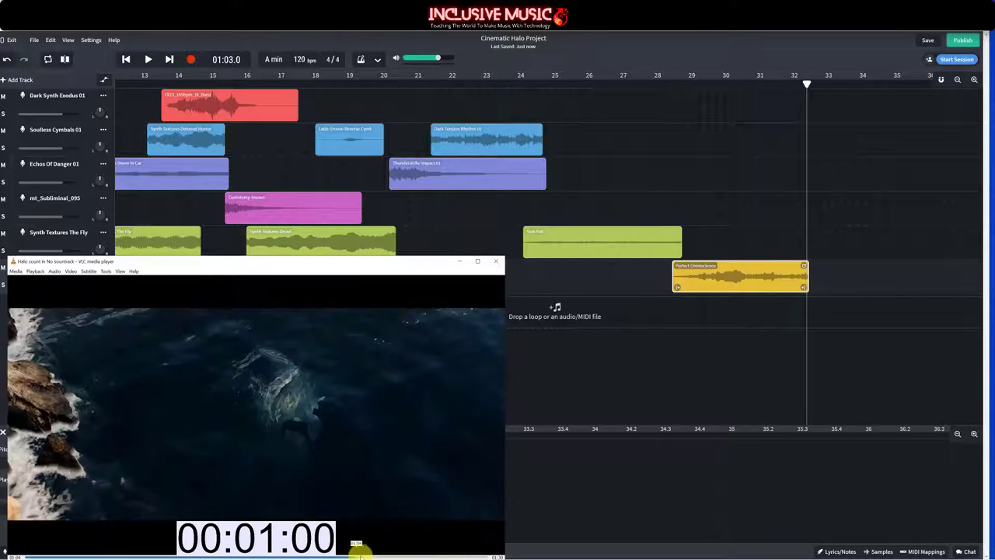
pyautogui.click(362, 552)
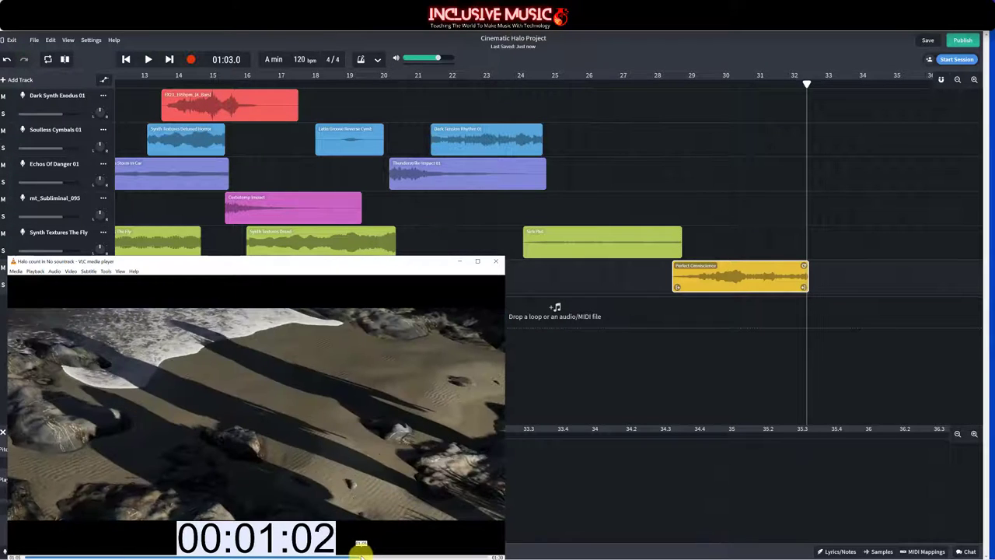
pyautogui.click(362, 552)
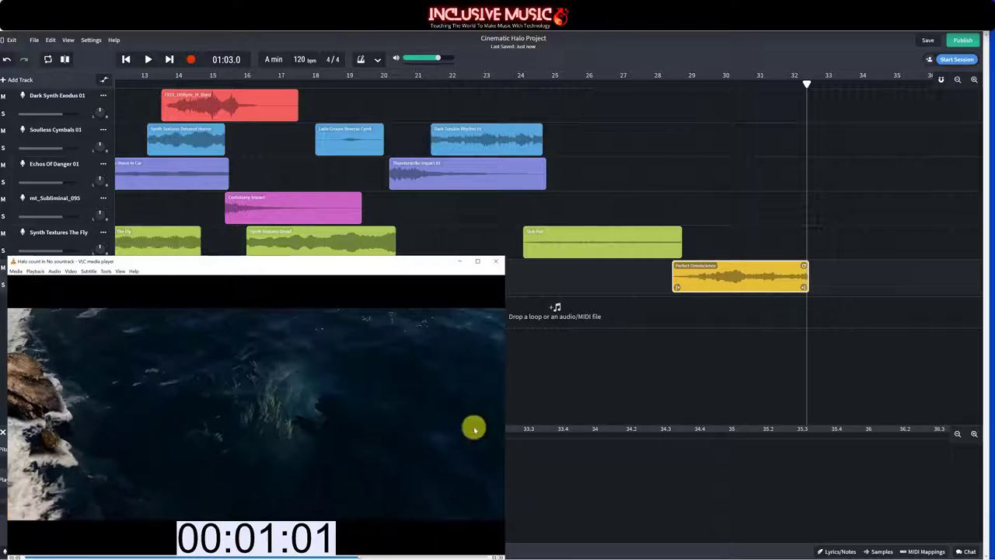
# Step: Fade out Perfect Omniscience from about 31.4 to its end and set the video to 1:03
pyautogui.hscroll(-3, 777, 441)
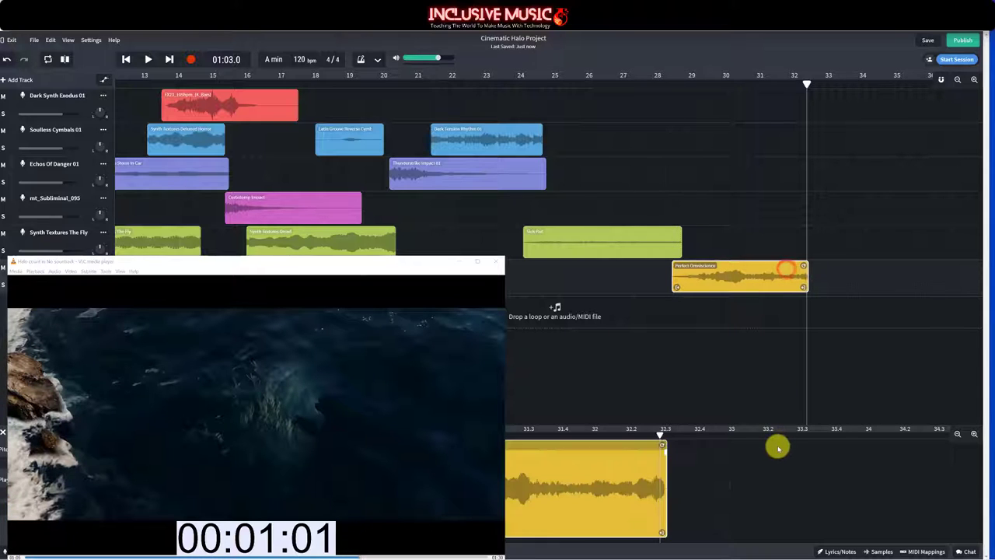
pyautogui.moveTo(663, 449); pyautogui.dragTo(562, 468)
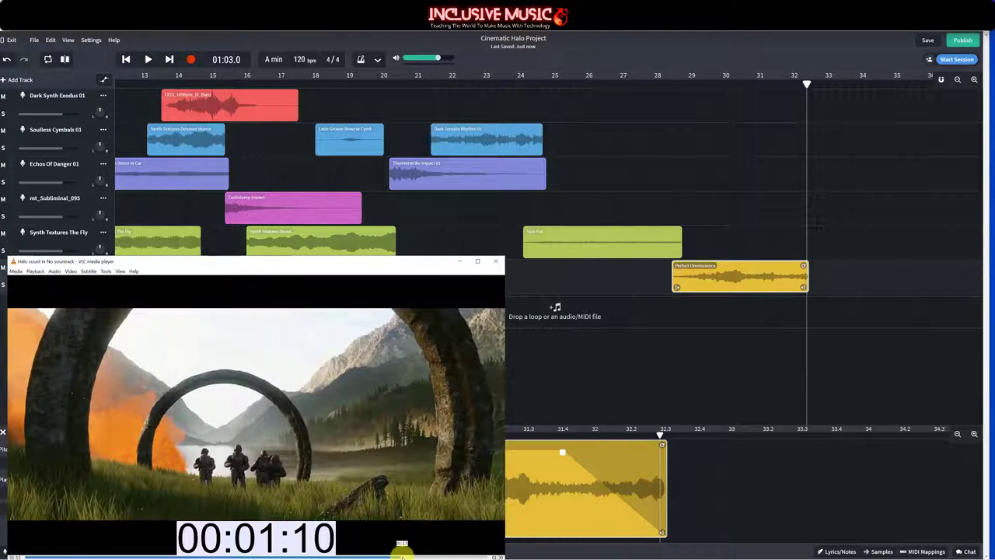
pyautogui.moveTo(398, 550); pyautogui.dragTo(366, 555)
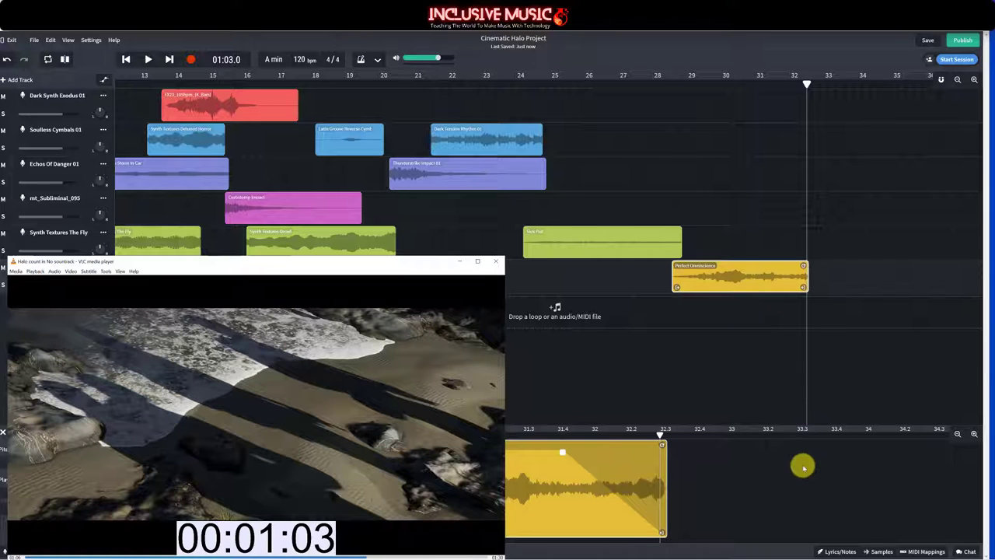
# Step: Go back to the sample packs, filter them by Film and Soundtrack, and open Cinematic Loop Pack 2
pyautogui.click(877, 551)
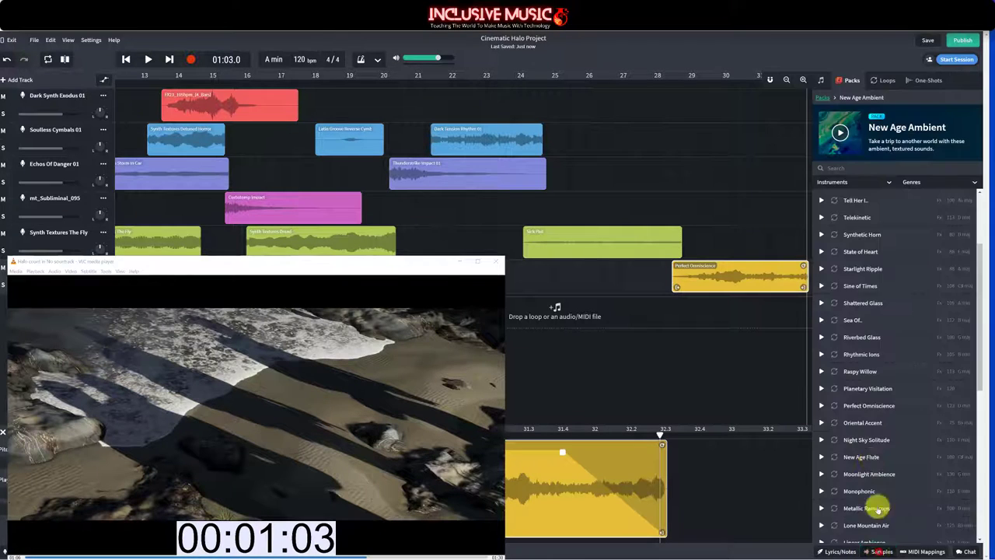
pyautogui.click(824, 100)
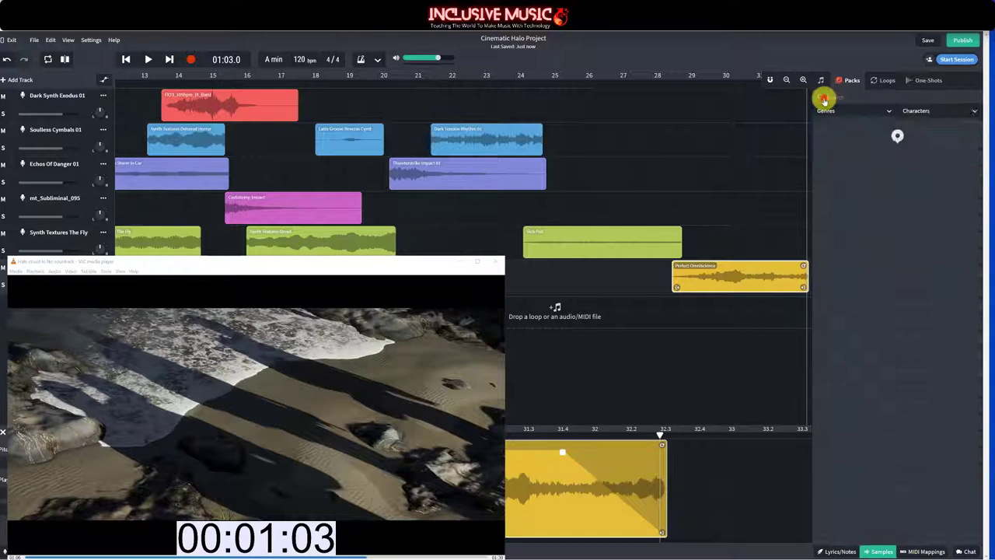
pyautogui.click(828, 111)
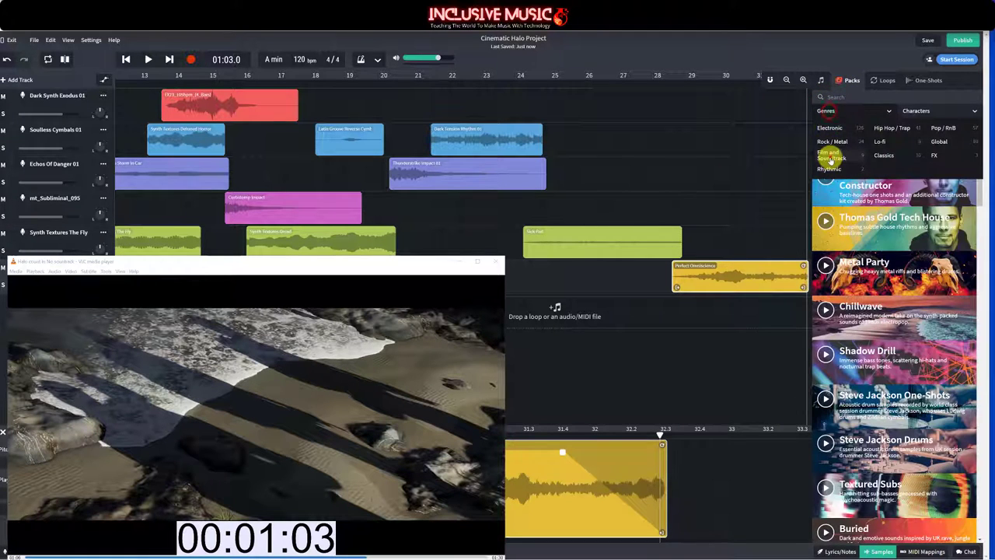
pyautogui.click(829, 155)
pyautogui.click(879, 311)
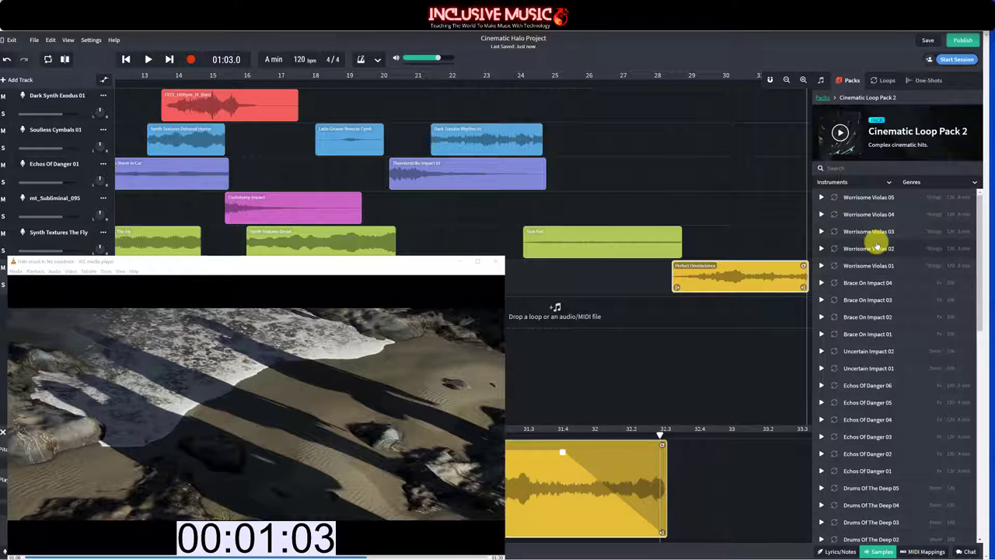
# Step: Preview Uncertain Impact 01 and Uncertain Impact 02 from Cinematic Loop Pack 2
pyautogui.scroll(-4, 884, 285)
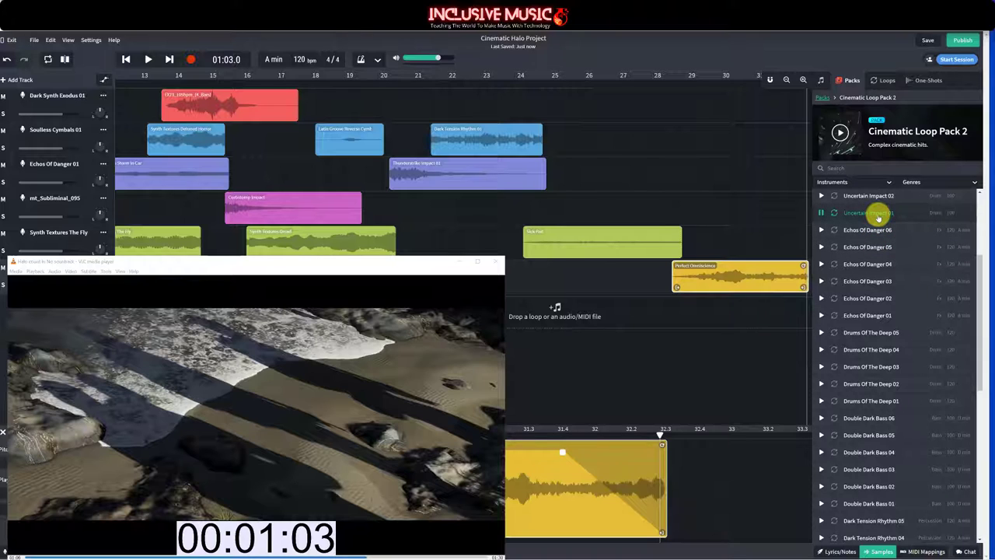
pyautogui.scroll(2, 879, 218)
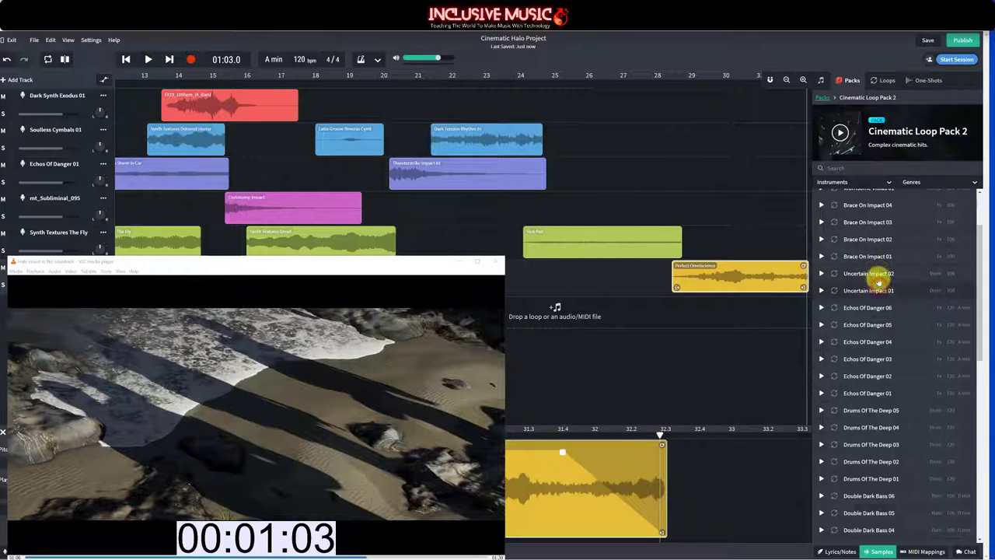
pyautogui.click(877, 274)
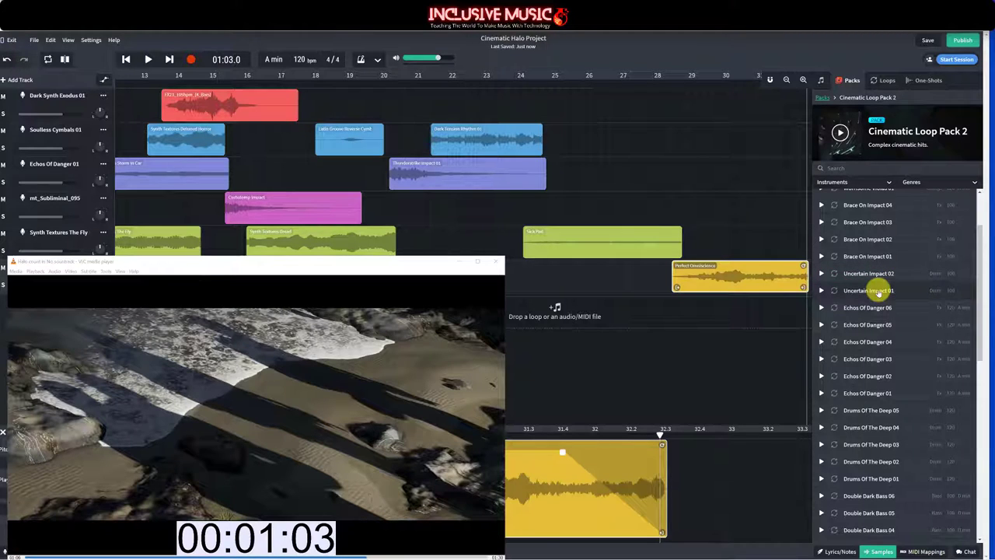
# Step: Add Uncertain Impact 01 to the mt_Subliminal_095 track, set the playhead to 1:01.8, and align the clip's start with it
pyautogui.moveTo(879, 290); pyautogui.dragTo(752, 198)
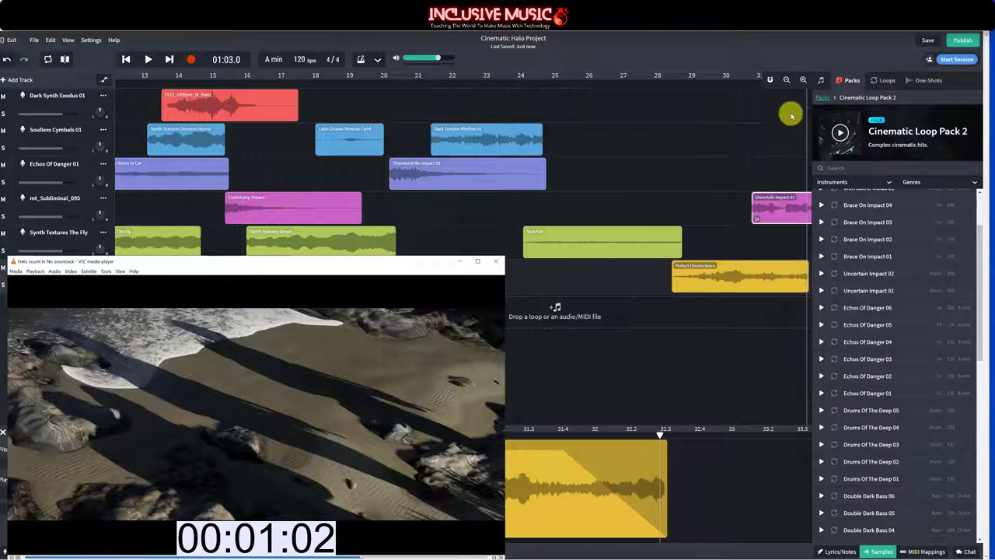
pyautogui.moveTo(806, 98); pyautogui.dragTo(786, 100)
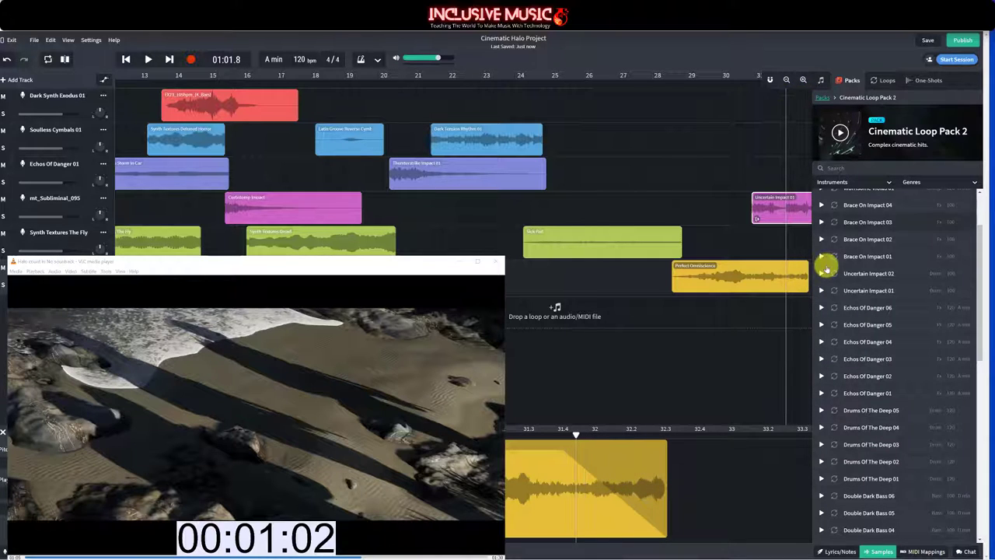
pyautogui.moveTo(774, 208); pyautogui.dragTo(805, 208)
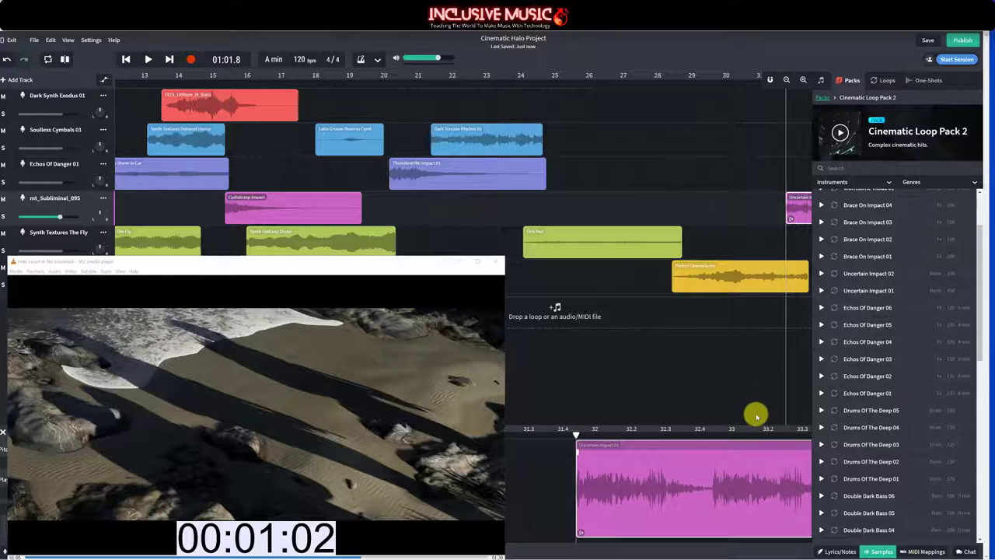
# Step: Play the video on from the beach shot and compare the following scenes with the full length of Uncertain Impact 01
pyautogui.click(9, 550)
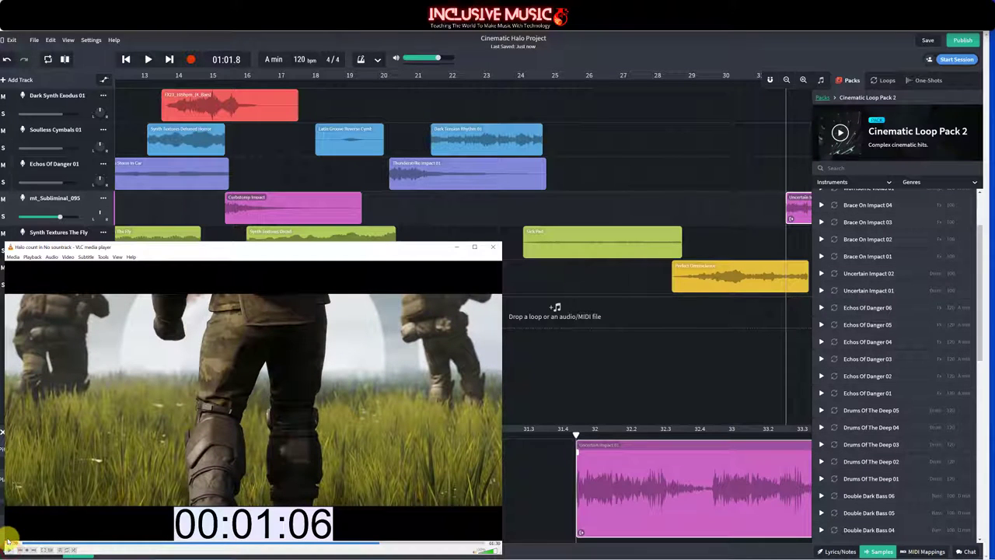
pyautogui.moveTo(75, 556)
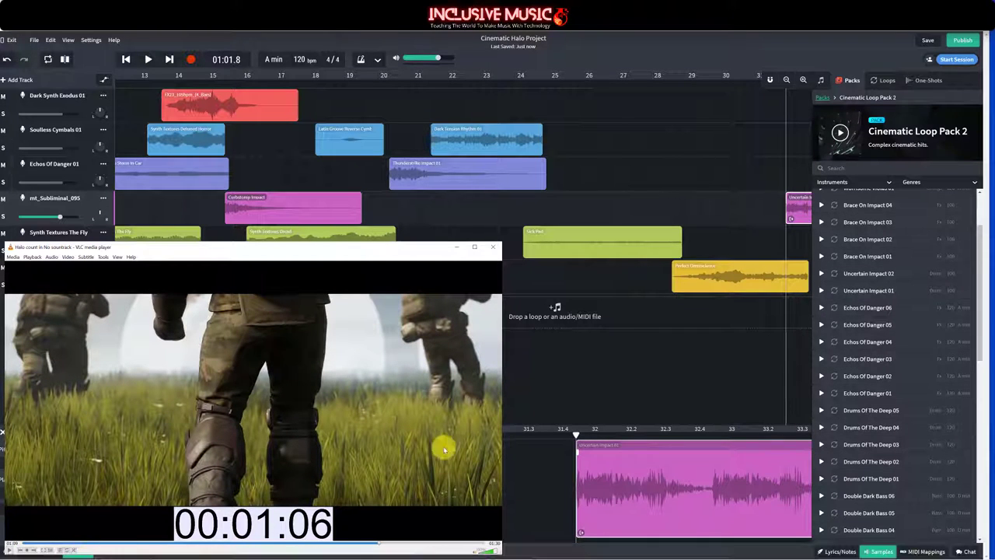
pyautogui.moveTo(343, 247); pyautogui.dragTo(329, 168)
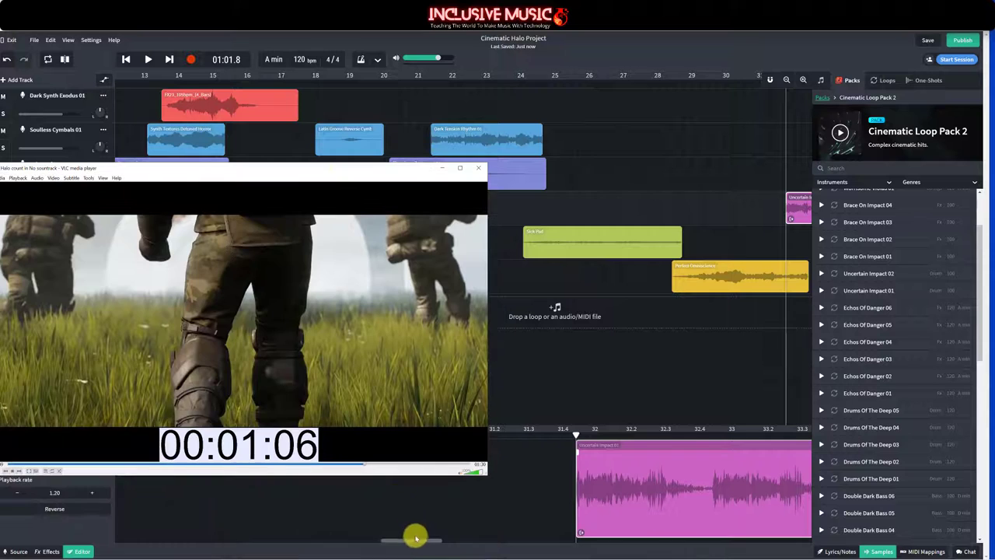
pyautogui.moveTo(413, 536); pyautogui.dragTo(422, 538)
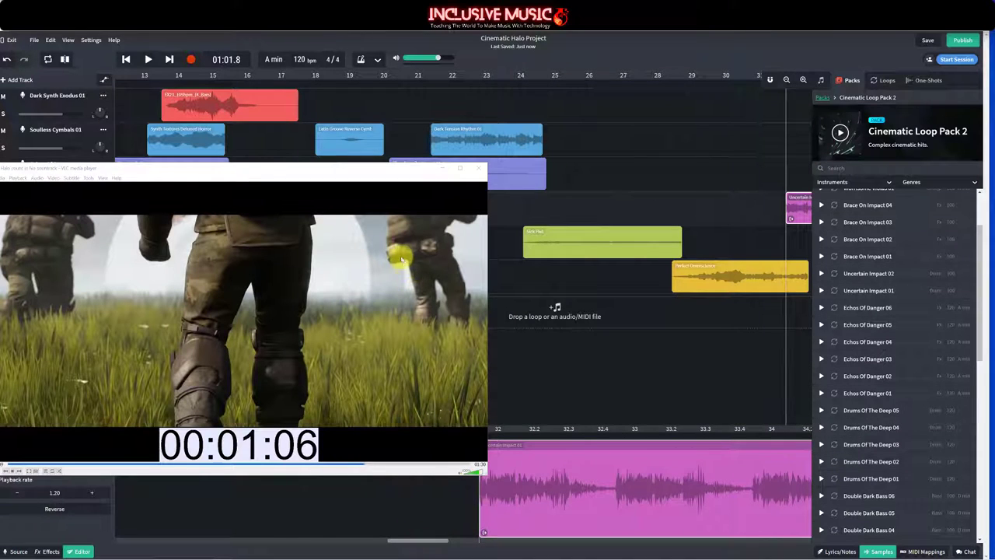
pyautogui.moveTo(395, 169); pyautogui.dragTo(251, 451)
pyautogui.moveTo(304, 426); pyautogui.dragTo(352, 425)
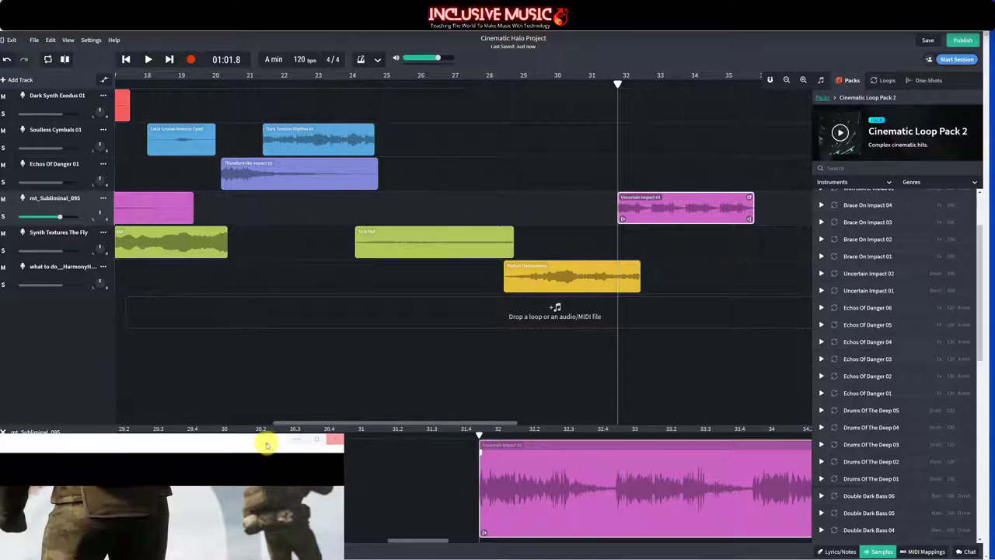
pyautogui.moveTo(266, 445); pyautogui.dragTo(422, 240)
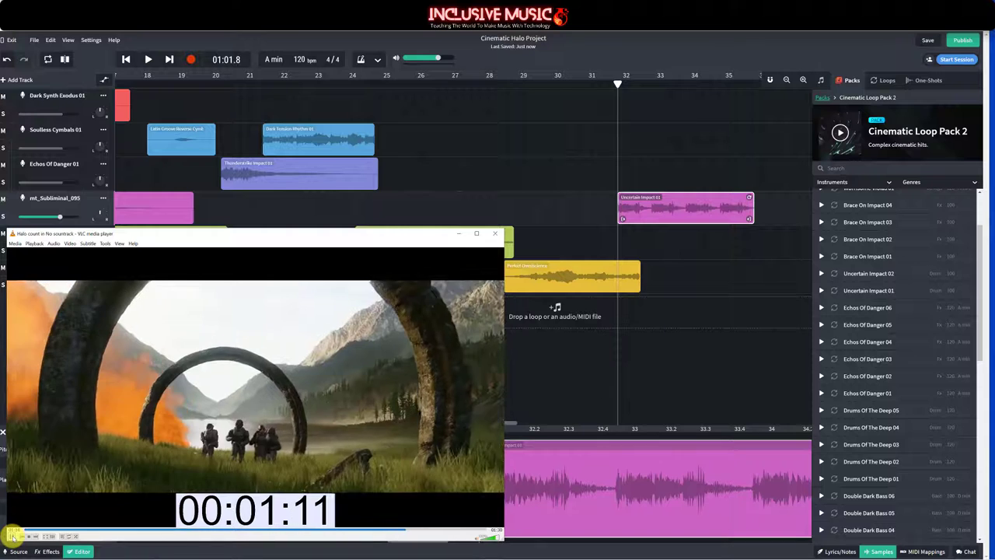
# Step: Pause the video, set it back to 1:05, and place the timeline playhead at 1:04.9
pyautogui.click(11, 535)
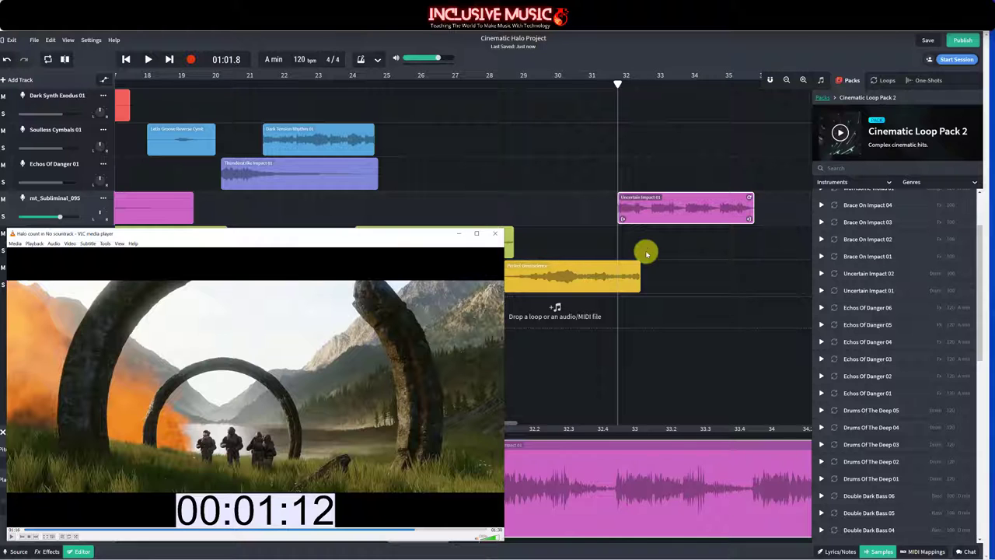
pyautogui.moveTo(415, 532); pyautogui.dragTo(378, 531)
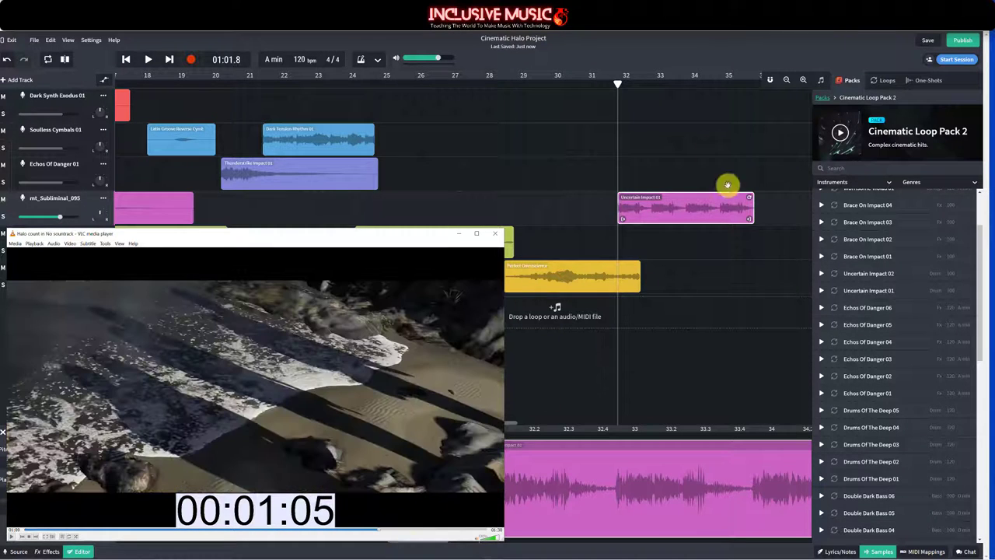
pyautogui.moveTo(616, 83); pyautogui.dragTo(672, 97)
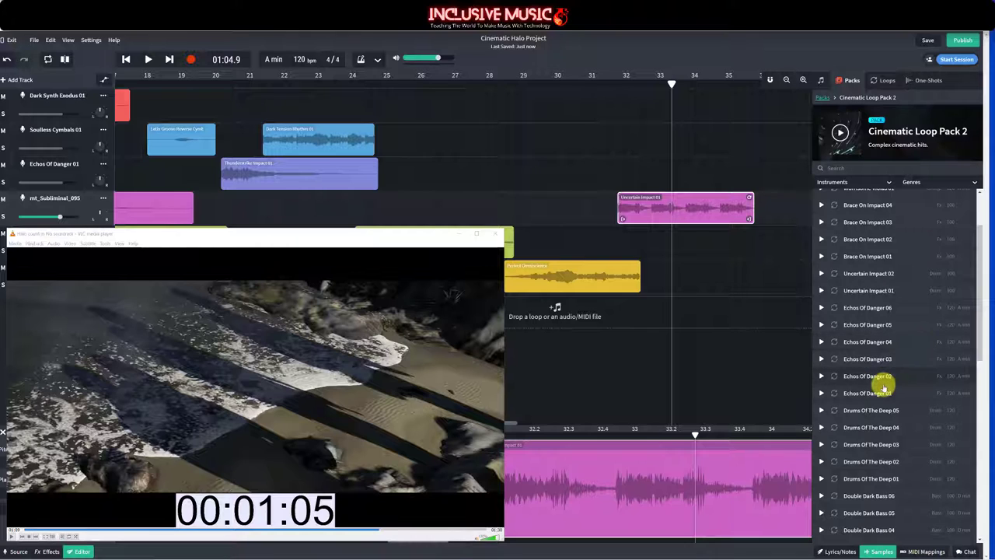
# Step: Preview Drums Of The Deep 03, Dark Tension Rhythm 04, Dark Synth Genesis 03 and Dark Synth Genesis 06
pyautogui.click(888, 444)
pyautogui.scroll(-3, 889, 467)
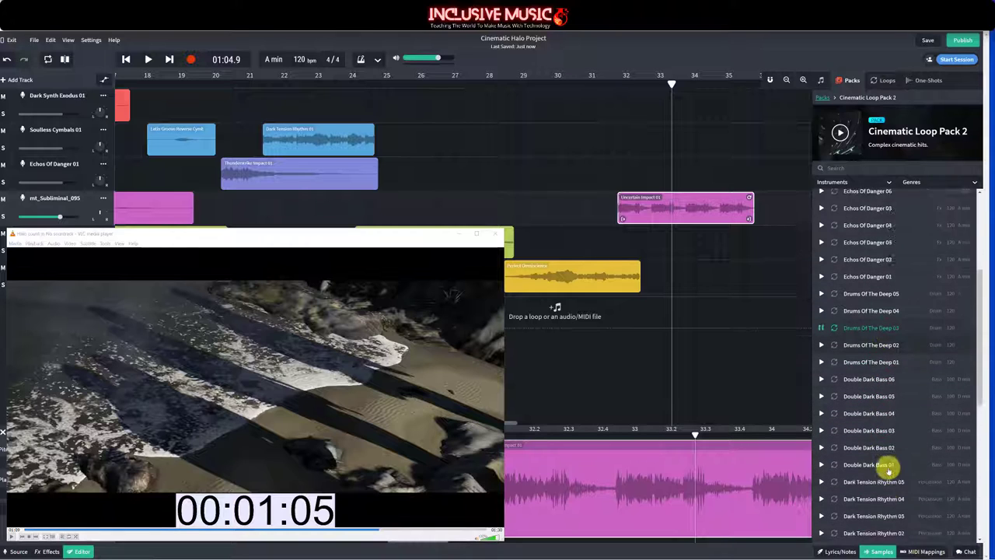
pyautogui.scroll(-1, 889, 466)
pyautogui.scroll(-3, 888, 465)
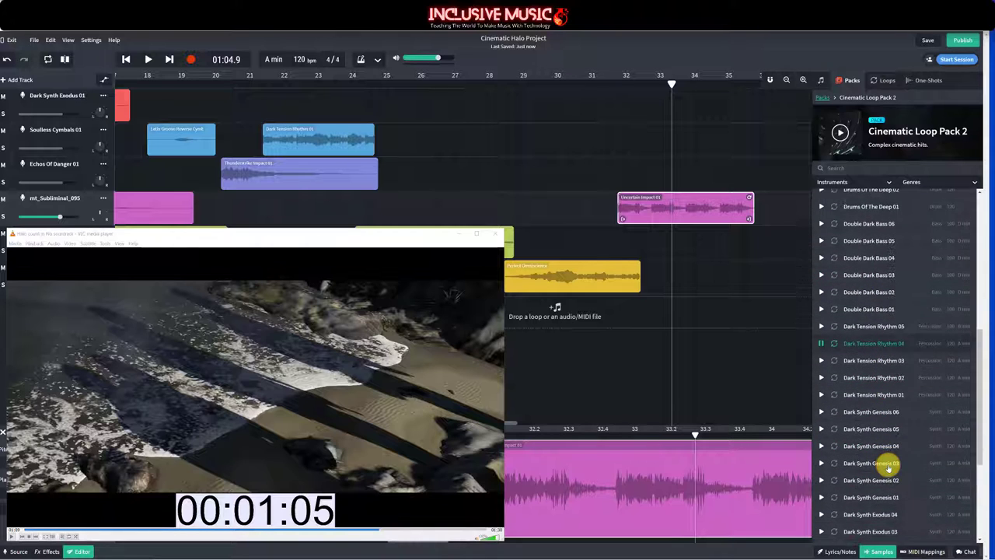
pyautogui.click(888, 464)
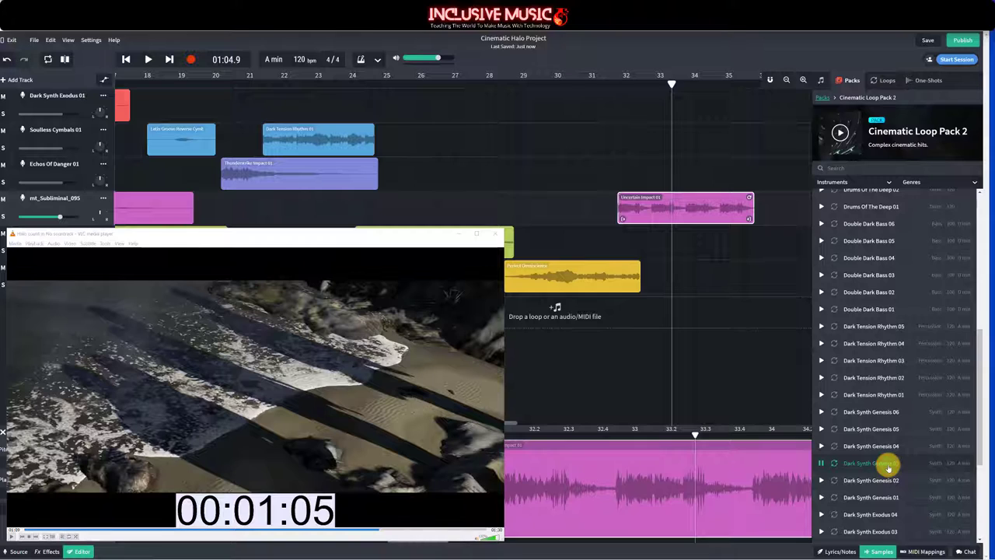
pyautogui.click(888, 412)
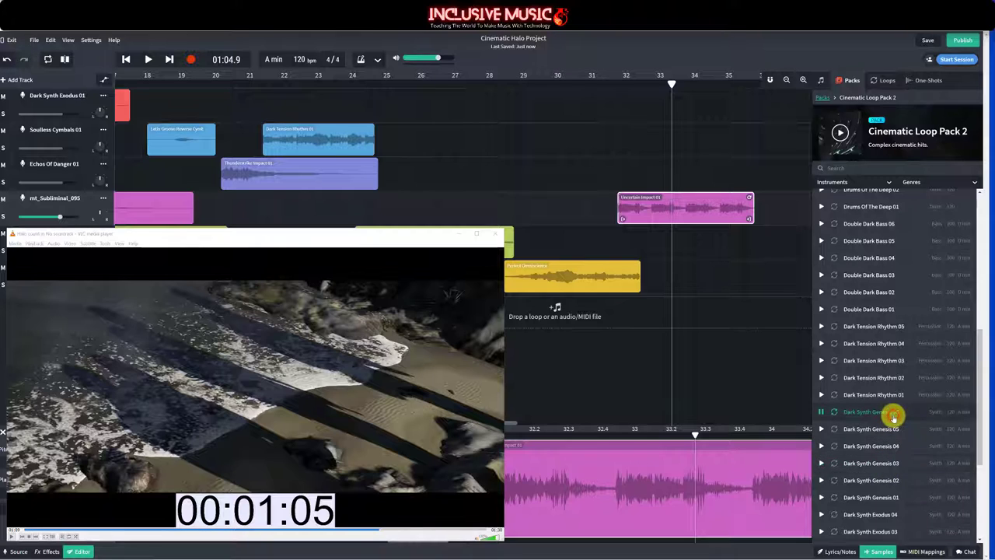
pyautogui.scroll(-2, 888, 471)
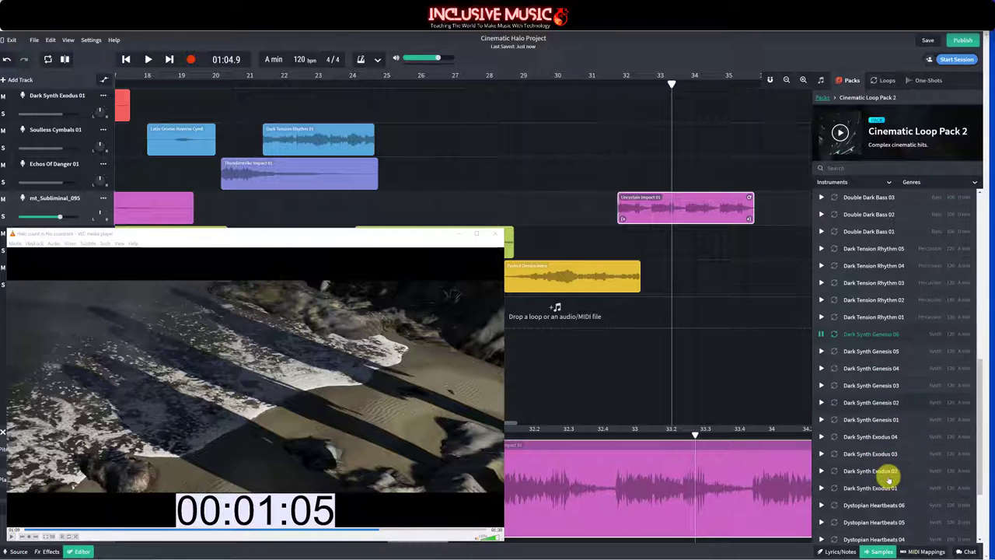
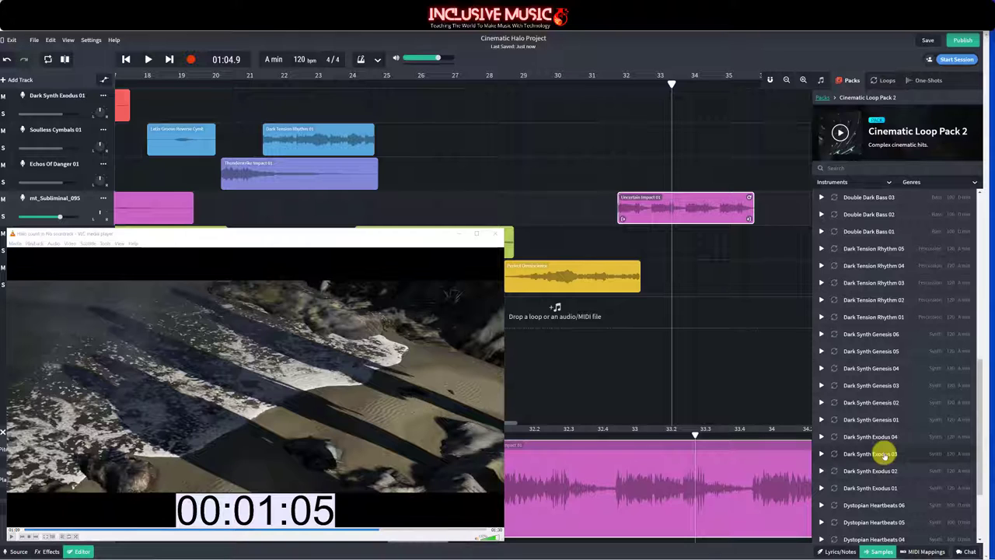
# Step: Place Dark Synth Exodus 03 on the Synth Textures The Fly track, starting just after the 1:04.9 playhead
pyautogui.moveTo(885, 456); pyautogui.dragTo(681, 236)
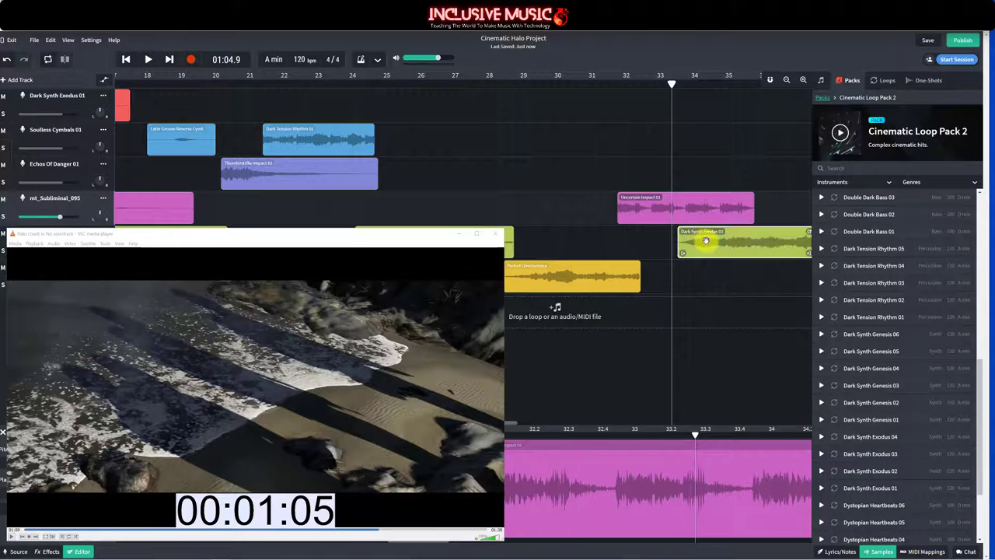
pyautogui.click(705, 241)
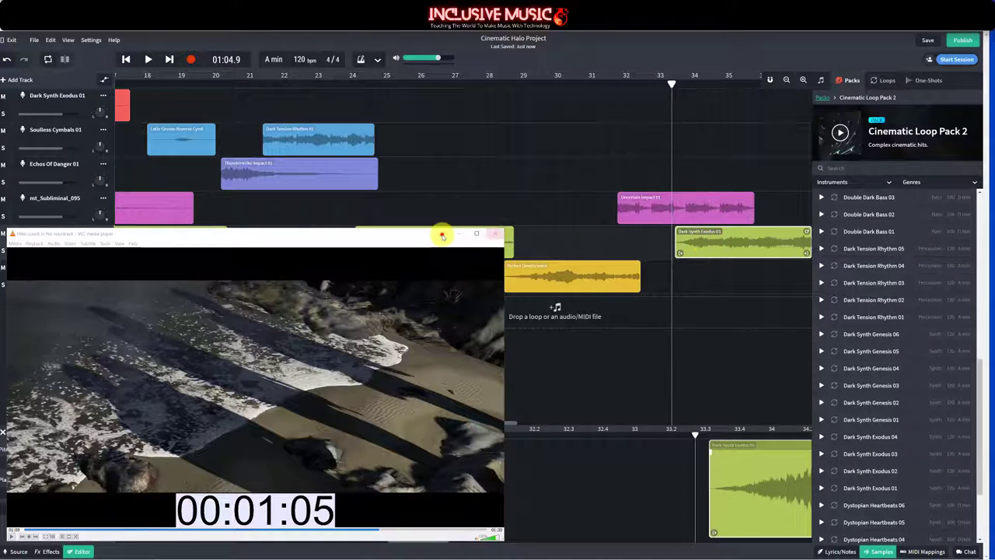
pyautogui.moveTo(441, 233); pyautogui.dragTo(438, 253)
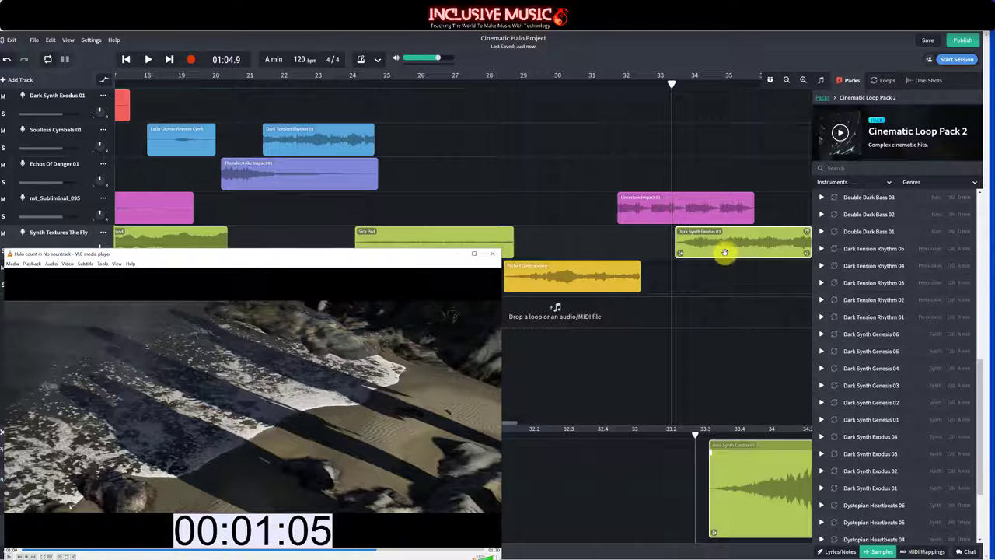
# Step: Play through the overlap of Uncertain Impact 01 and Dark Synth Exodus 03, and fade out the end of the Uncertain Impact 01 clip
pyautogui.click(615, 81)
pyautogui.press('space')
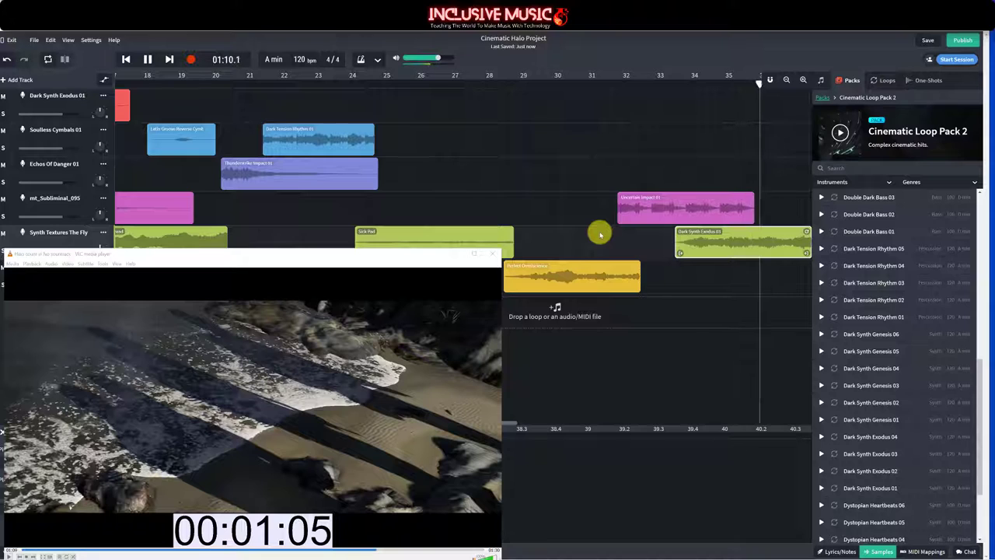
pyautogui.click(718, 207)
pyautogui.press('space')
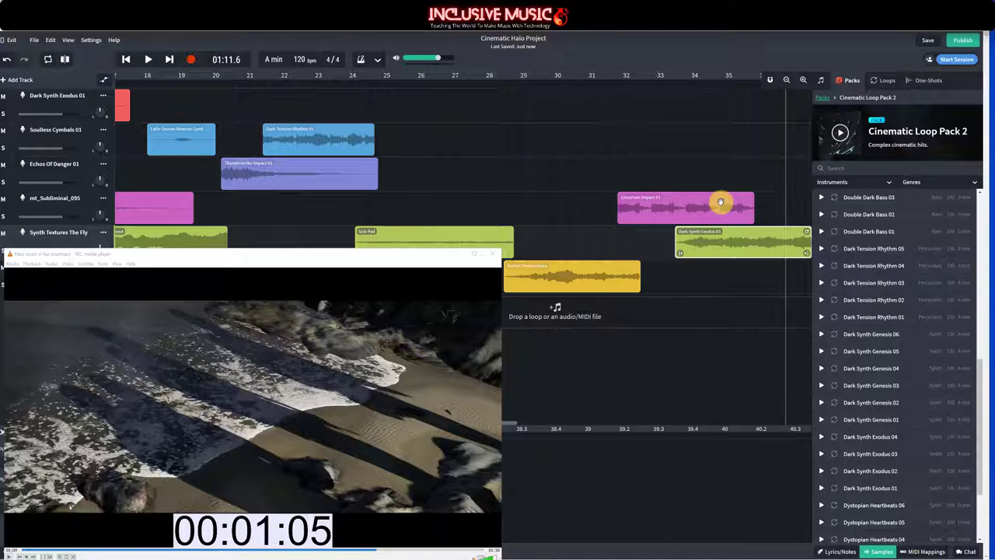
pyautogui.click(721, 202)
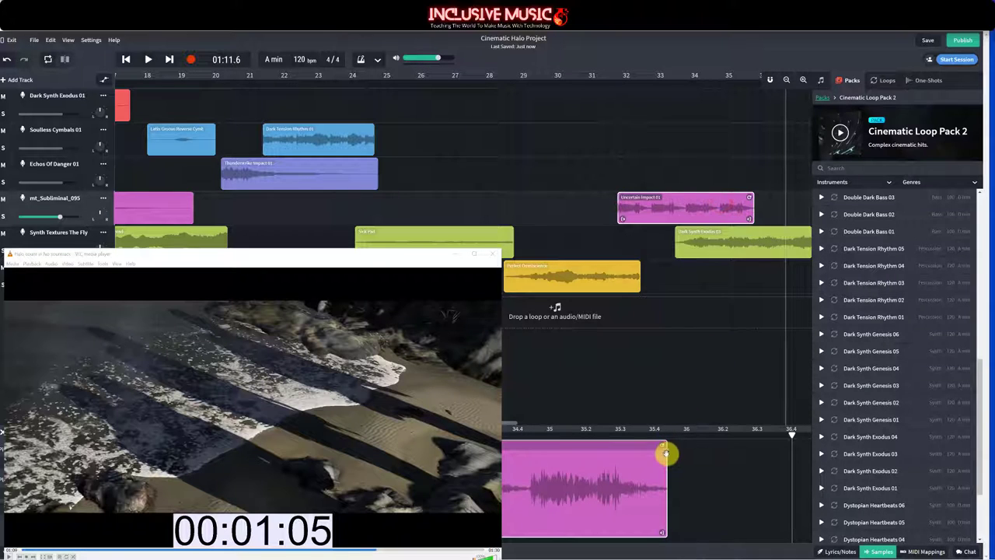
pyautogui.moveTo(665, 451); pyautogui.dragTo(517, 447)
# Step: Set the video to 1:09 and move the timeline playhead to 1:09.0 with the sample browser closed
pyautogui.click(379, 551)
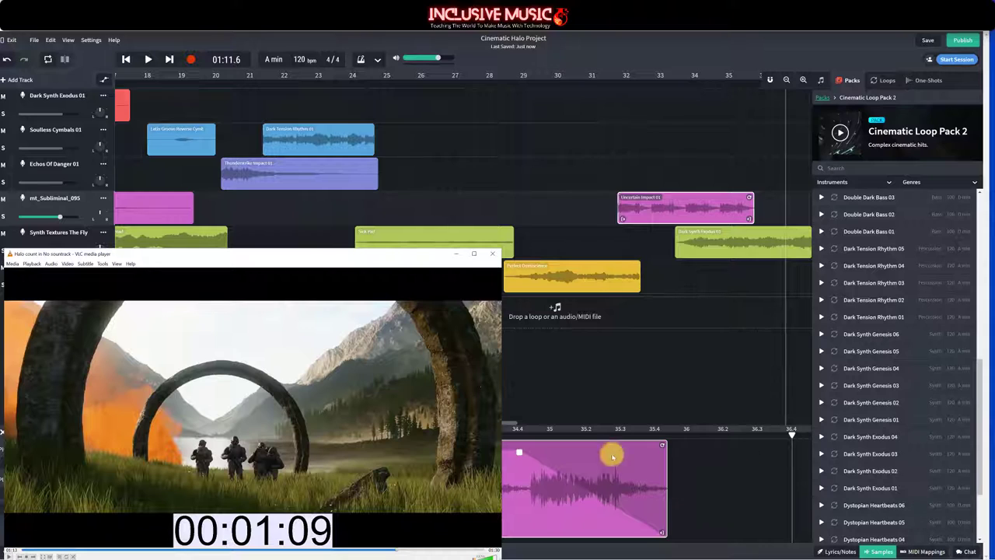
pyautogui.click(879, 552)
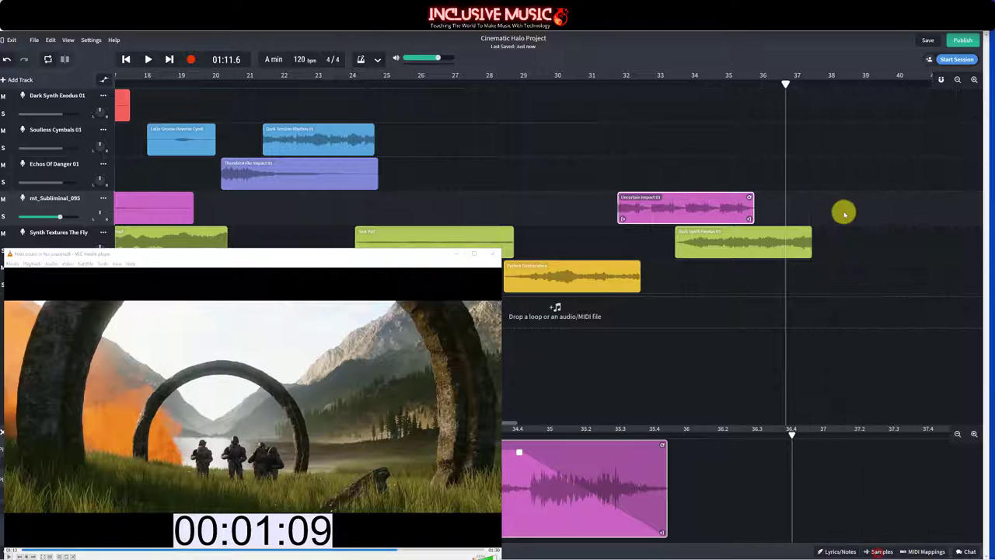
pyautogui.moveTo(782, 82); pyautogui.dragTo(740, 84)
# Step: Extend the end of the Dark Synth Exodus 03 clip slightly, to about bar 37.6, and play the project from 1:09.0 to 1:10.7
pyautogui.click(806, 243)
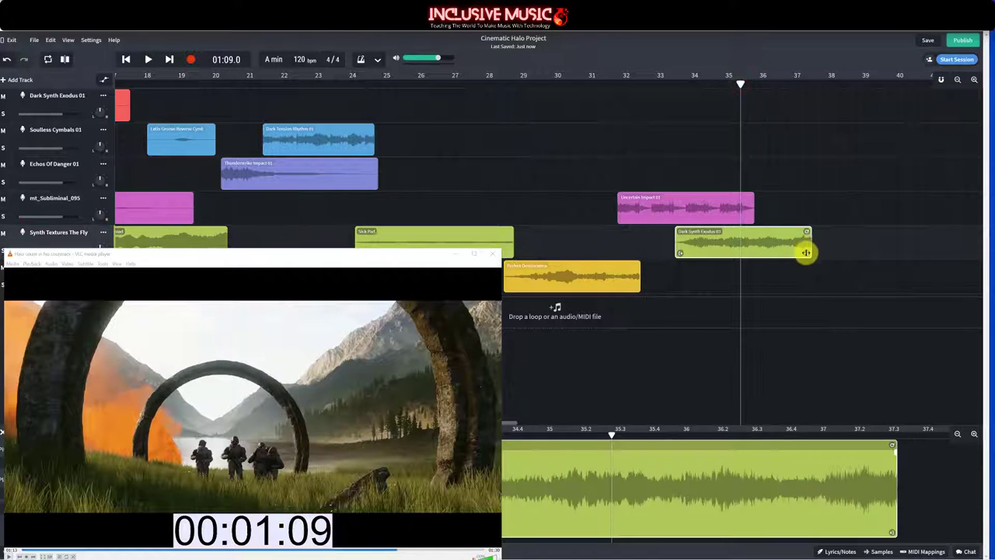
pyautogui.moveTo(807, 252)
pyautogui.mouseDown()
pyautogui.moveTo(774, 252)
pyautogui.moveTo(816, 252)
pyautogui.mouseUp()
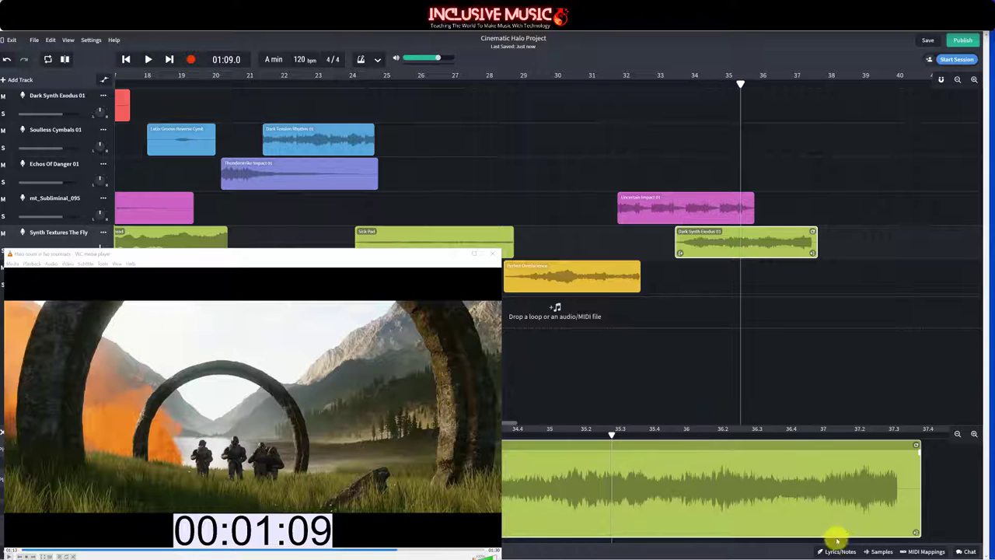
pyautogui.click(882, 552)
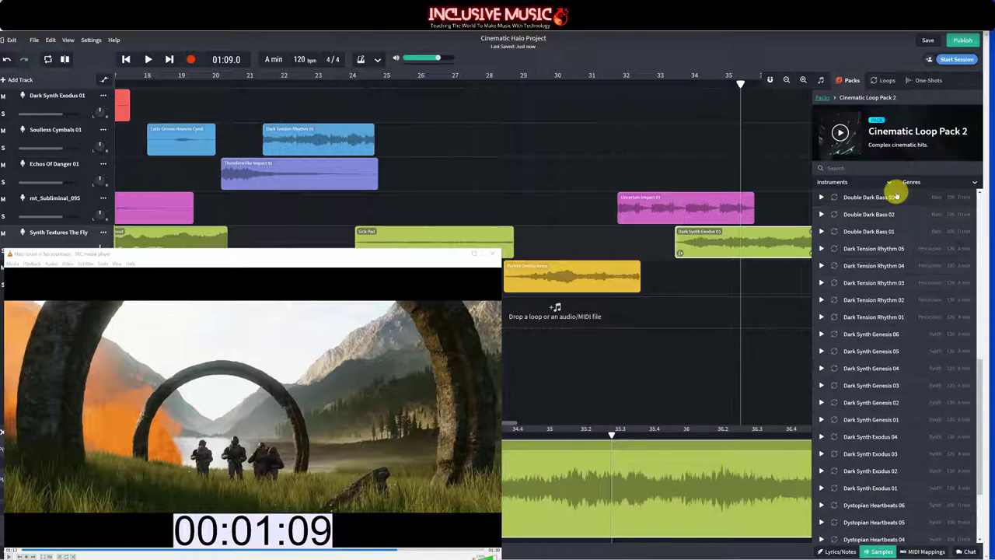
pyautogui.press('space')
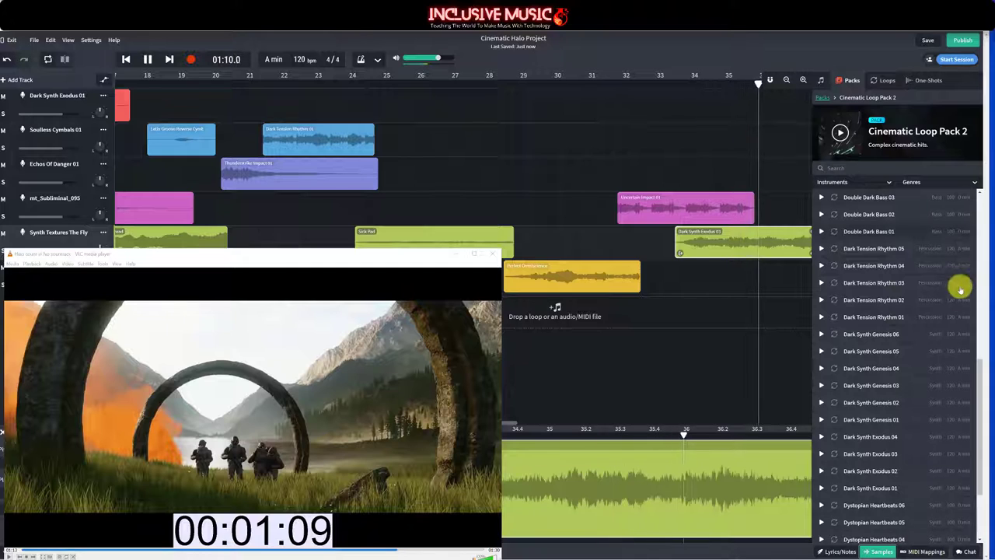
pyautogui.press('space')
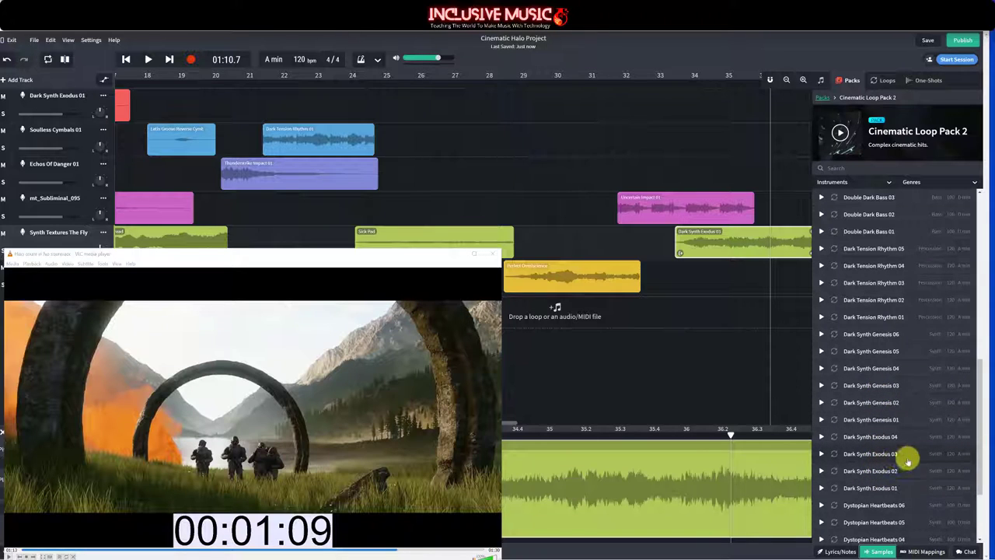
# Step: Search the loops for "am" and preview results such as Bass5_110bpm_Am_(8_Bars) and MT_NeoSoul_41_120bpm_Am_SynB
pyautogui.click(884, 81)
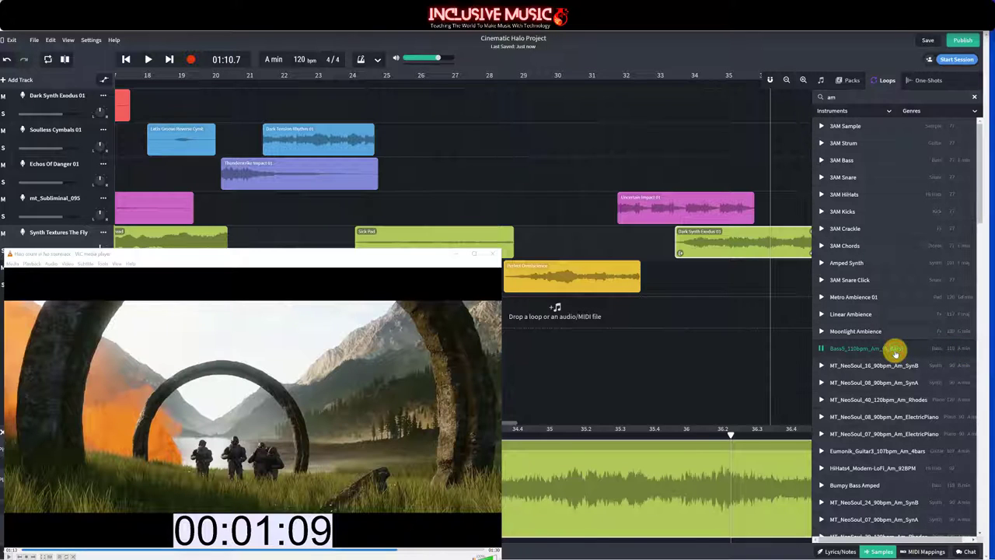
pyautogui.scroll(-3, 895, 371)
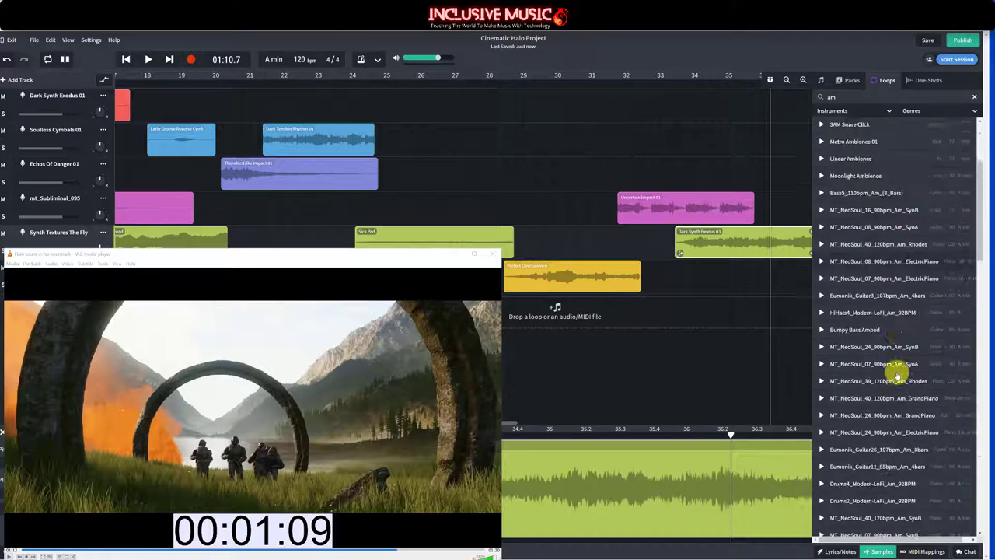
pyautogui.scroll(-3, 898, 375)
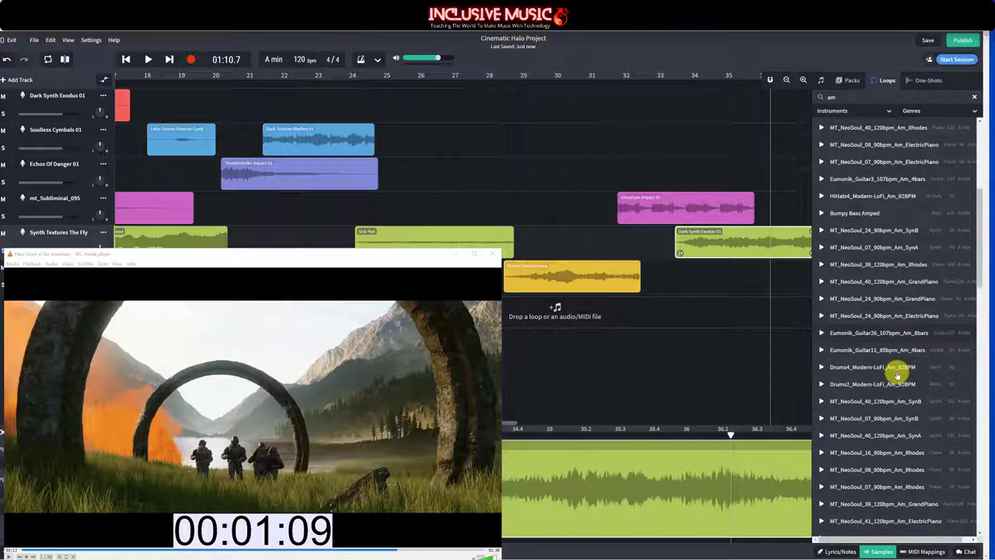
pyautogui.scroll(-2, 898, 374)
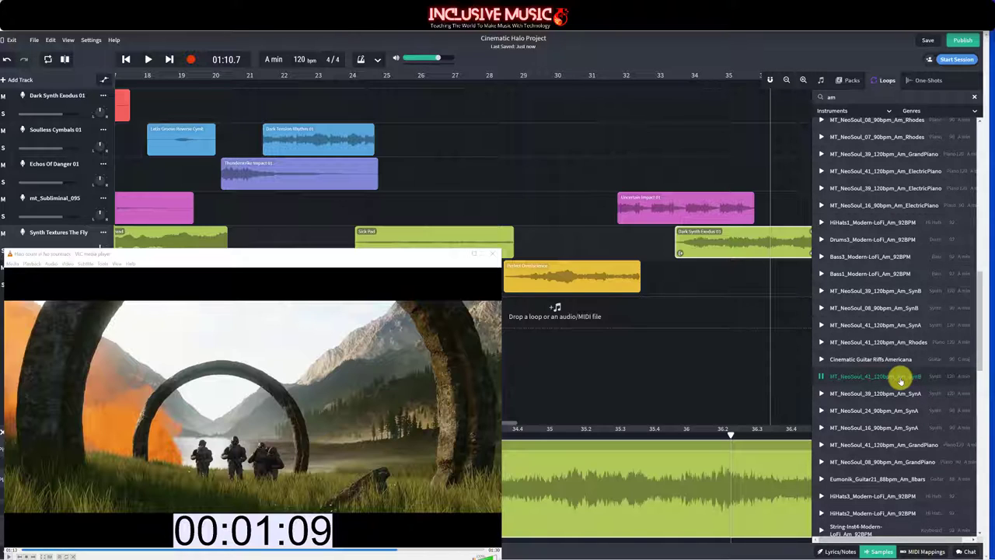
# Step: Preview Cinematic Guitar Riffs Americana, MT_NeoSoul_41_120bpm_Am_Rhodes, the NeoSoul 39, 24 and 16 SynA loops, and Vox1_Break-Beat-Modern_Am_133BPM
pyautogui.click(881, 359)
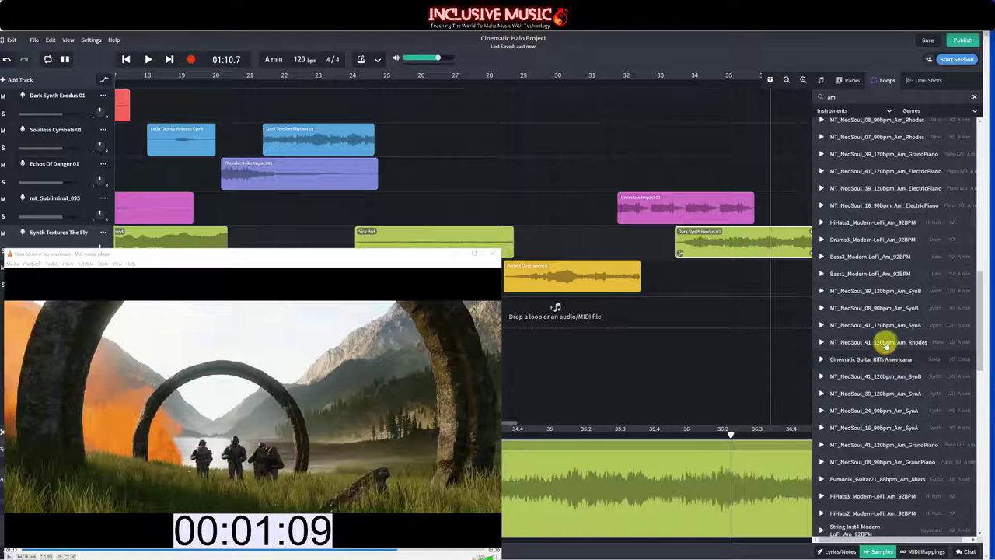
pyautogui.click(886, 342)
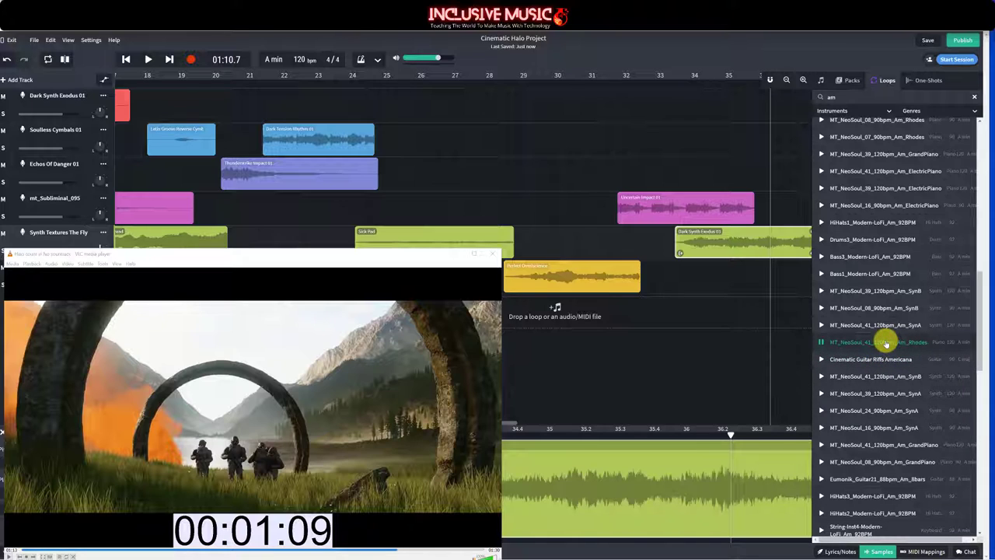
pyautogui.click(885, 343)
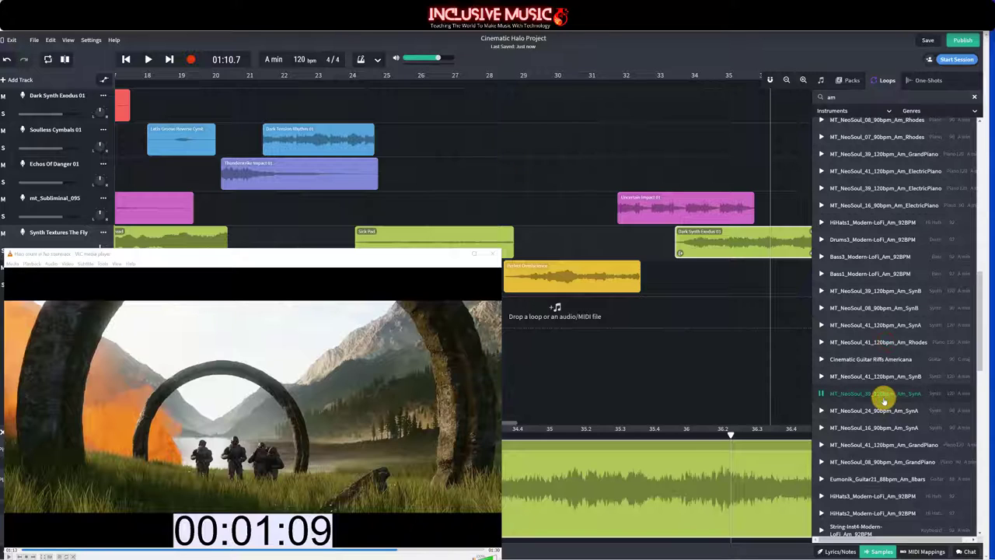
pyautogui.click(886, 412)
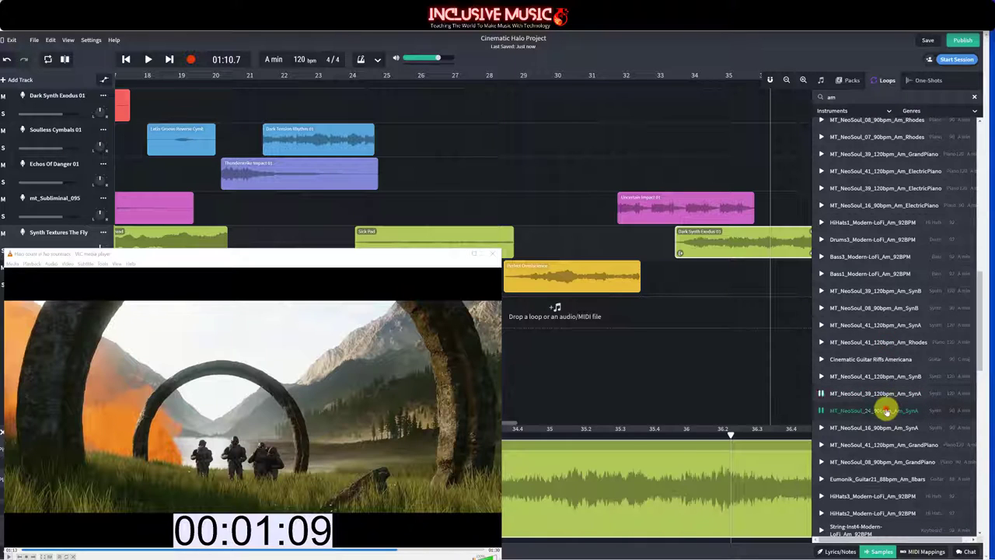
pyautogui.click(885, 427)
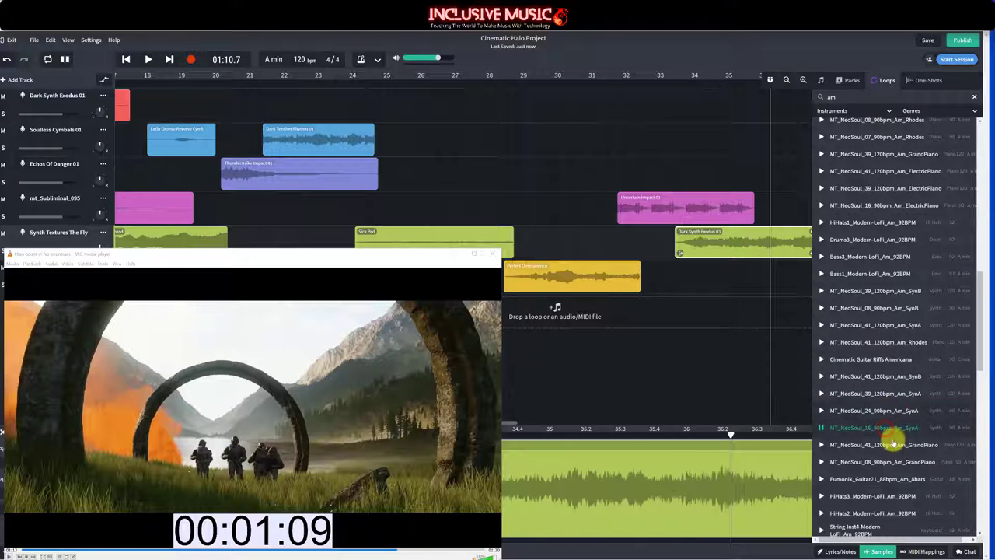
pyautogui.scroll(-1, 890, 442)
pyautogui.scroll(-3, 890, 441)
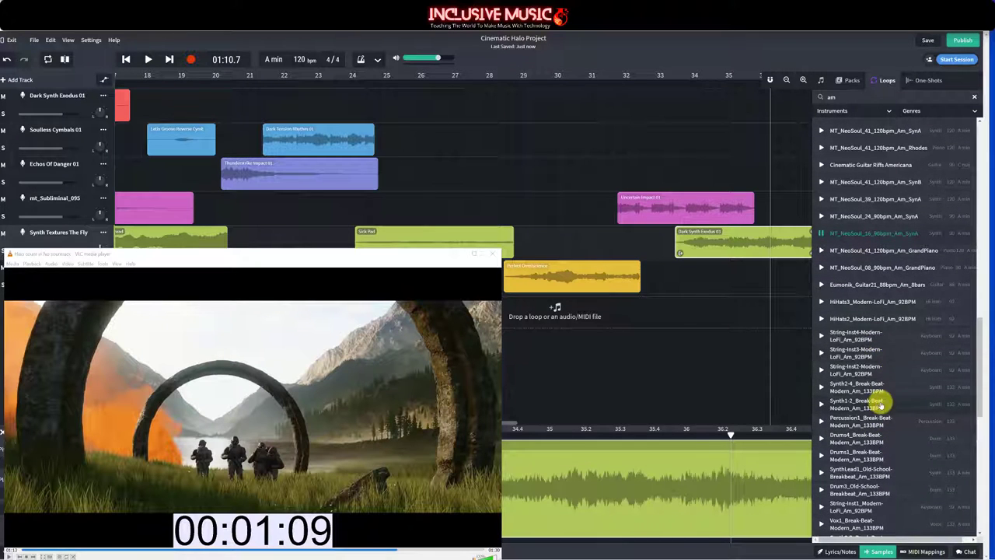
pyautogui.scroll(-3, 881, 404)
pyautogui.click(881, 404)
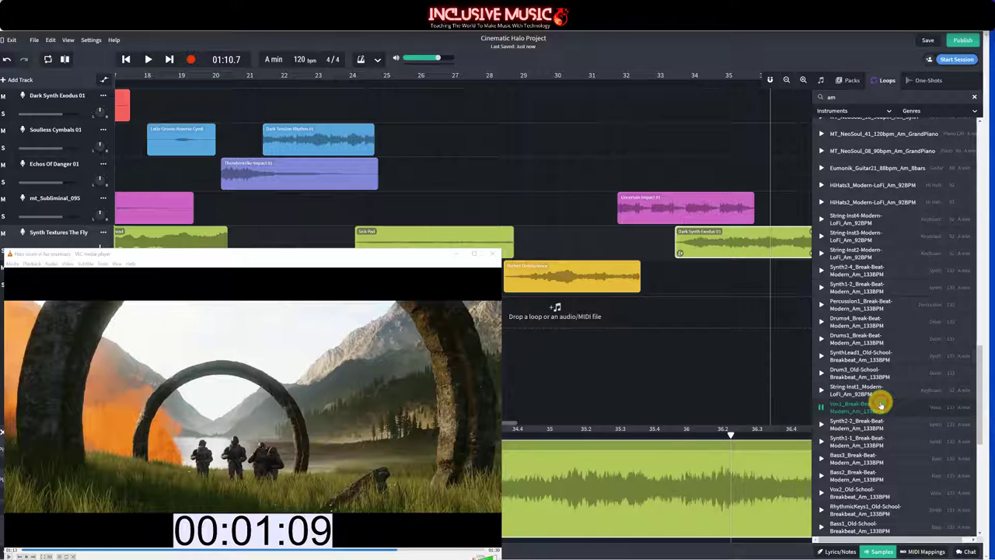
# Step: Look through the one-shots matching "am" for a suitable sound, and clear the search
pyautogui.click(887, 82)
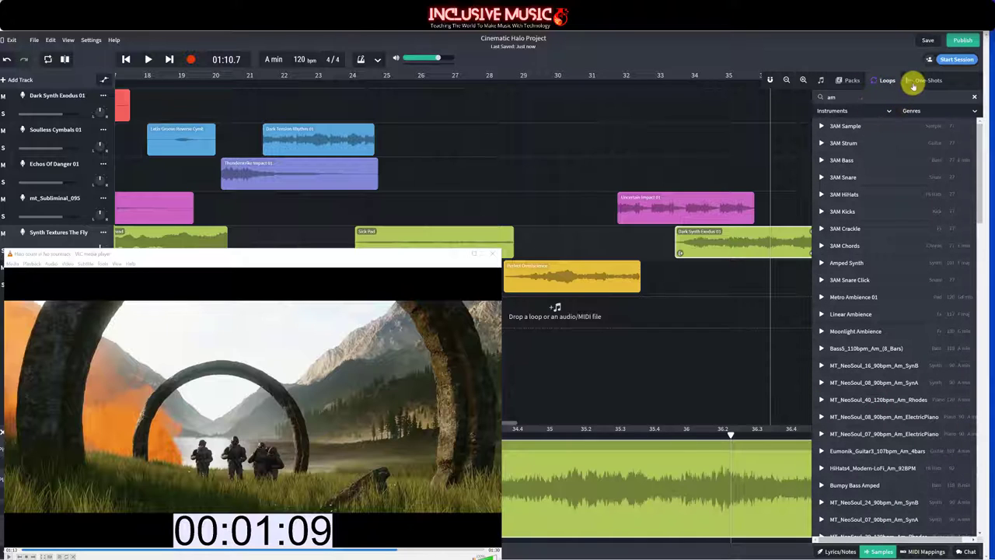
pyautogui.click(913, 86)
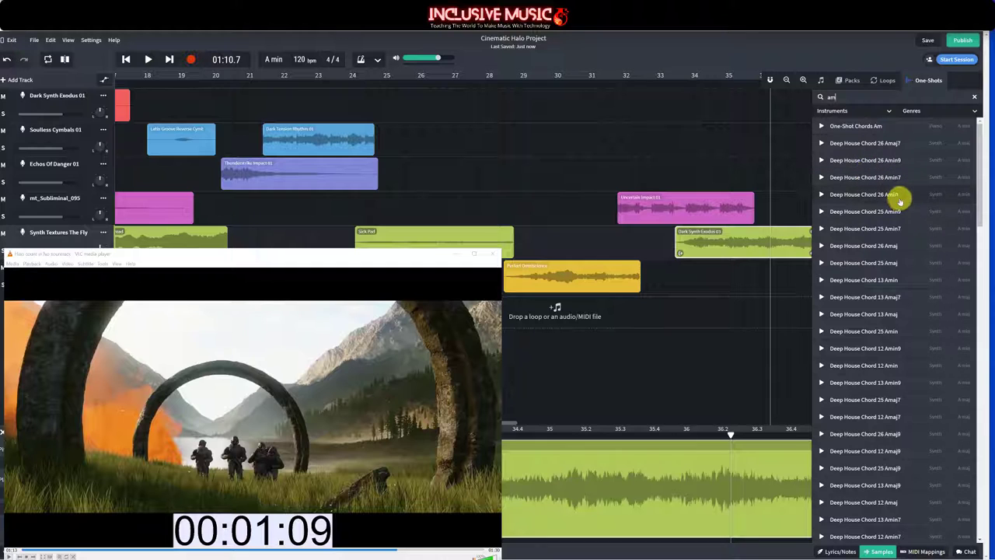
pyautogui.scroll(-1, 891, 289)
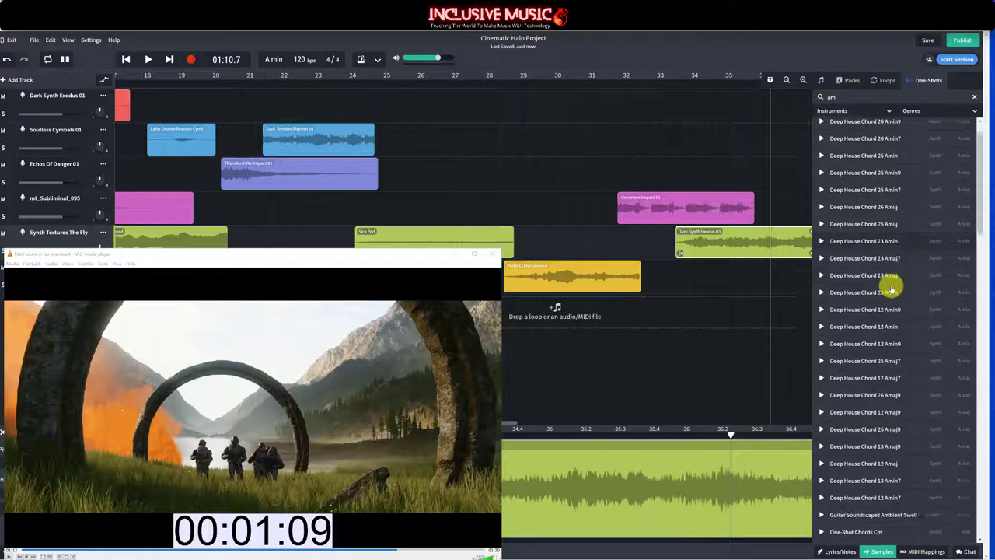
pyautogui.scroll(-5, 891, 289)
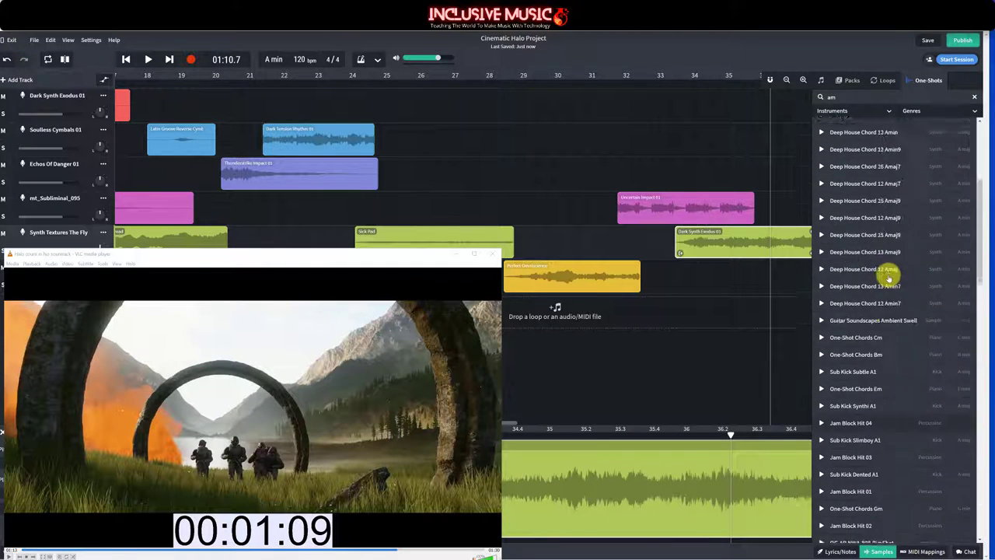
pyautogui.scroll(1, 889, 278)
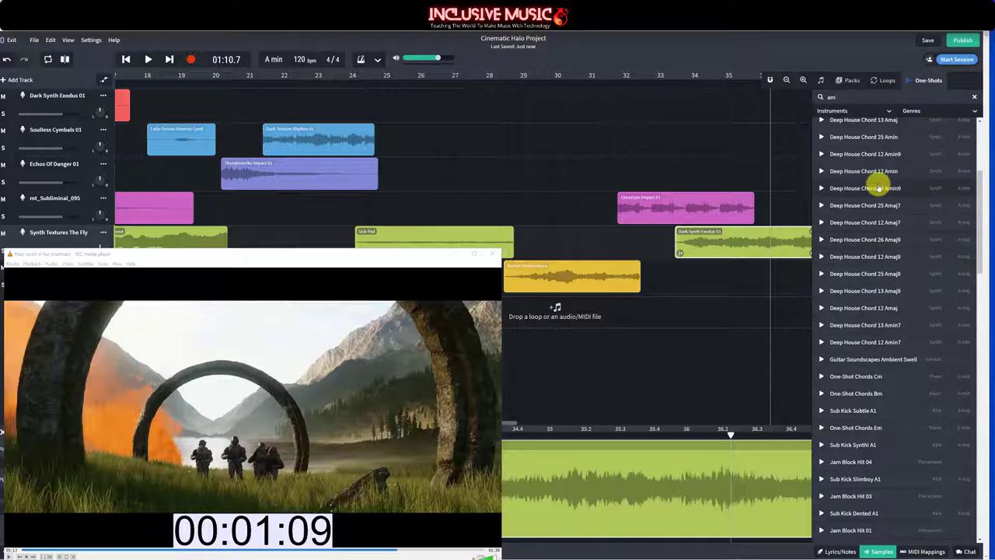
pyautogui.scroll(-5, 901, 317)
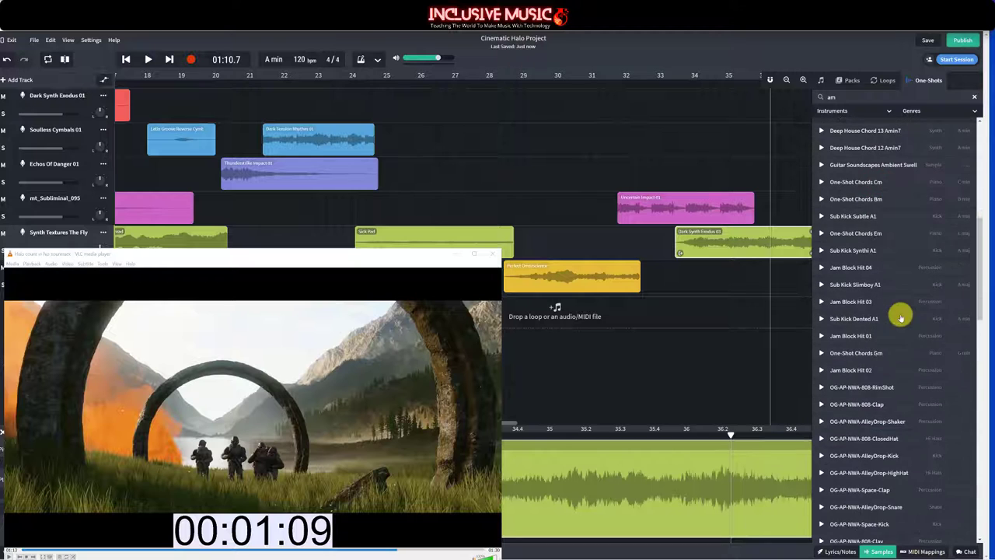
pyautogui.scroll(-10, 900, 317)
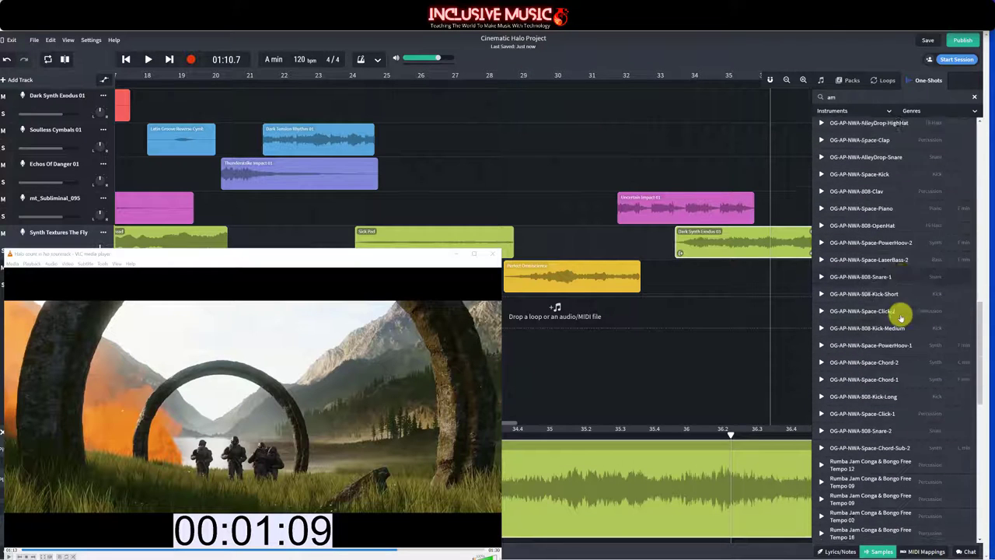
pyautogui.scroll(15, 900, 311)
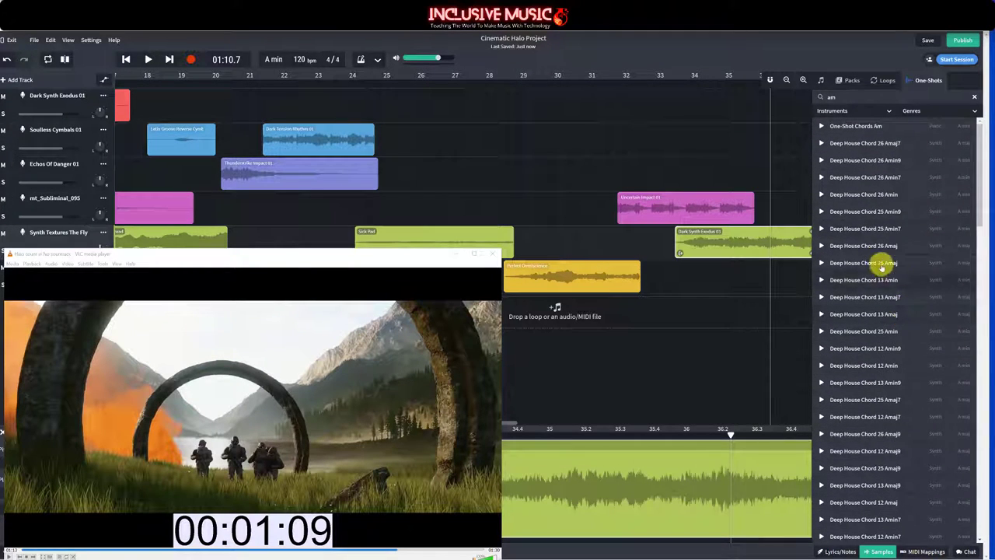
pyautogui.click(844, 98)
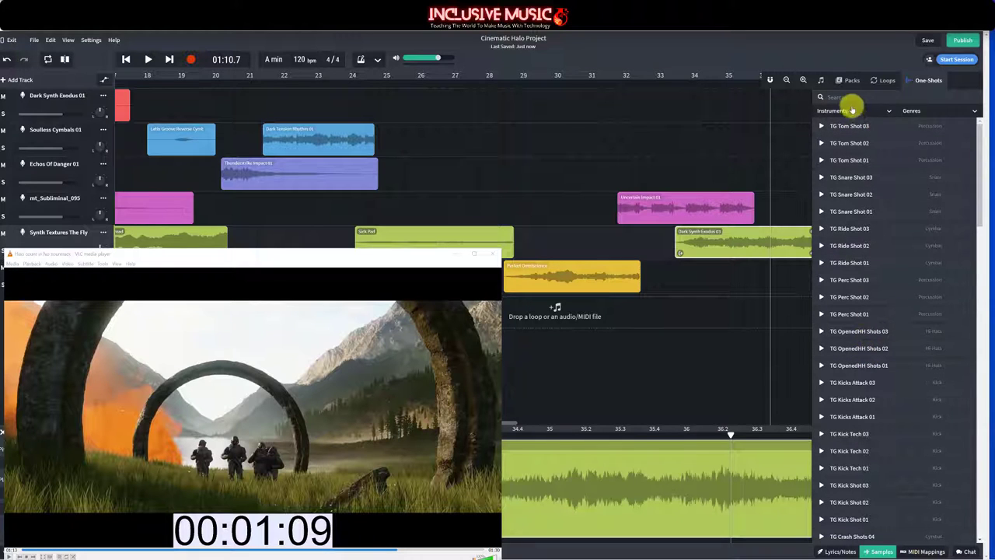
# Step: Return to the sample packs and filter them by the FX genre
pyautogui.click(847, 81)
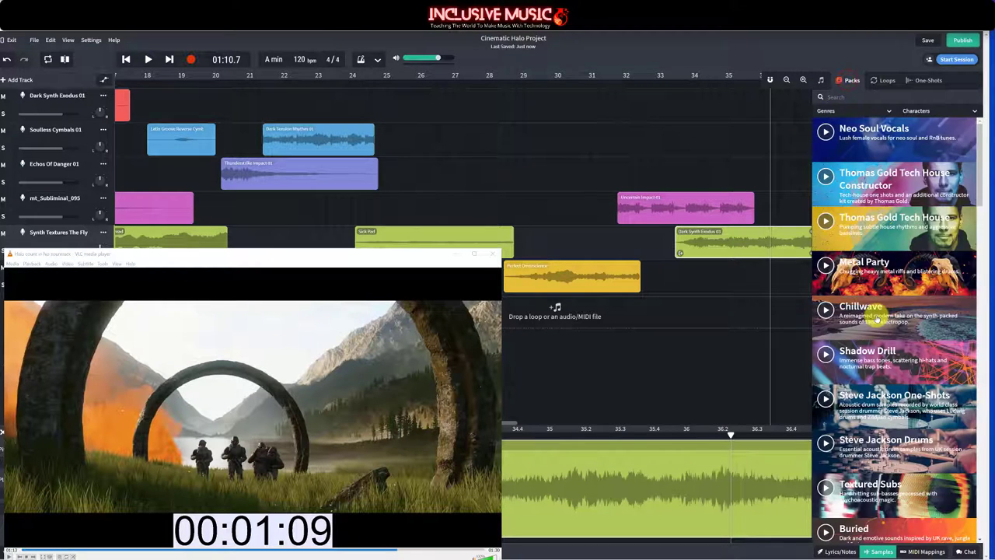
pyautogui.click(876, 319)
pyautogui.click(942, 165)
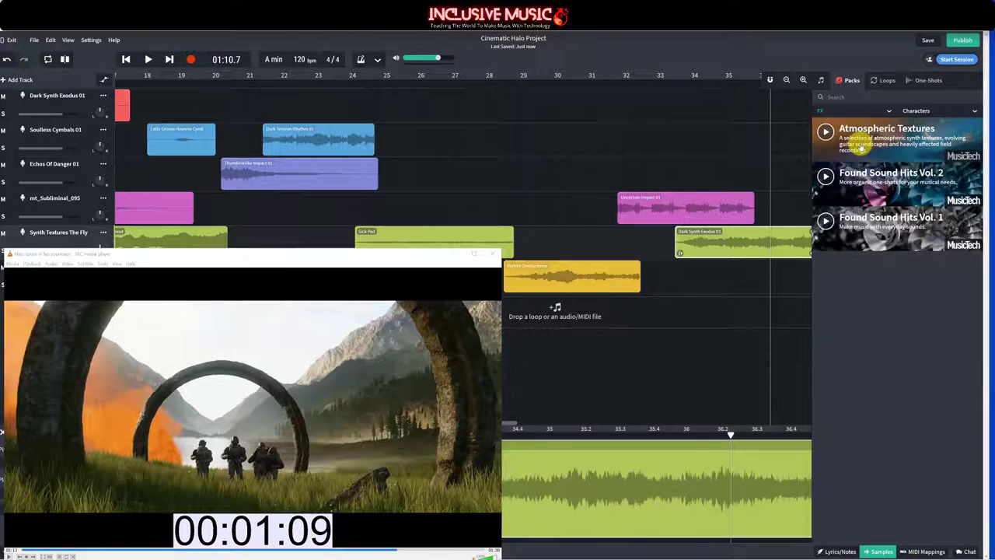
# Step: Preview sounds in the Atmospheric Textures pack and place Synth Textures Test Tone on the Echoes Of Danger 01 track, just before the 1:10.7 playhead
pyautogui.click(861, 147)
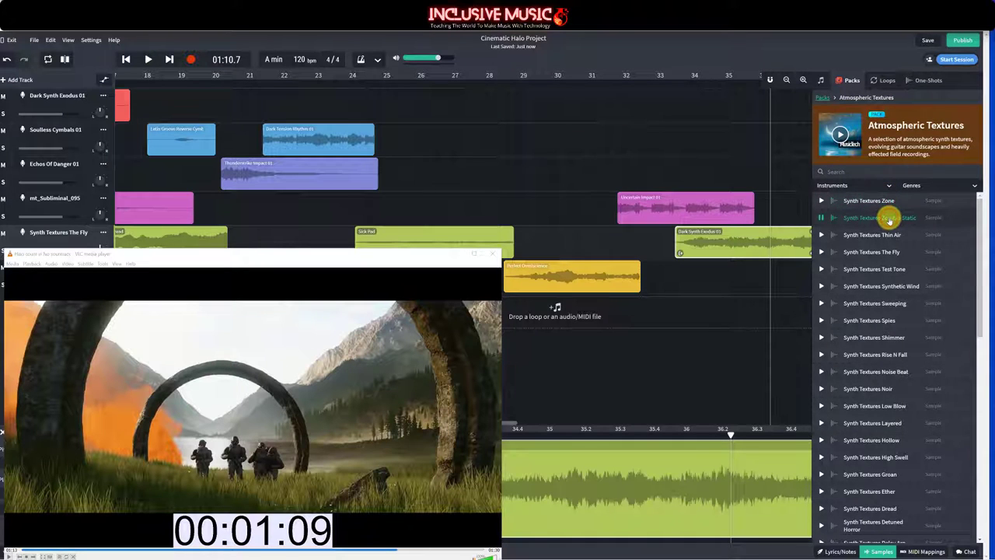
pyautogui.click(891, 236)
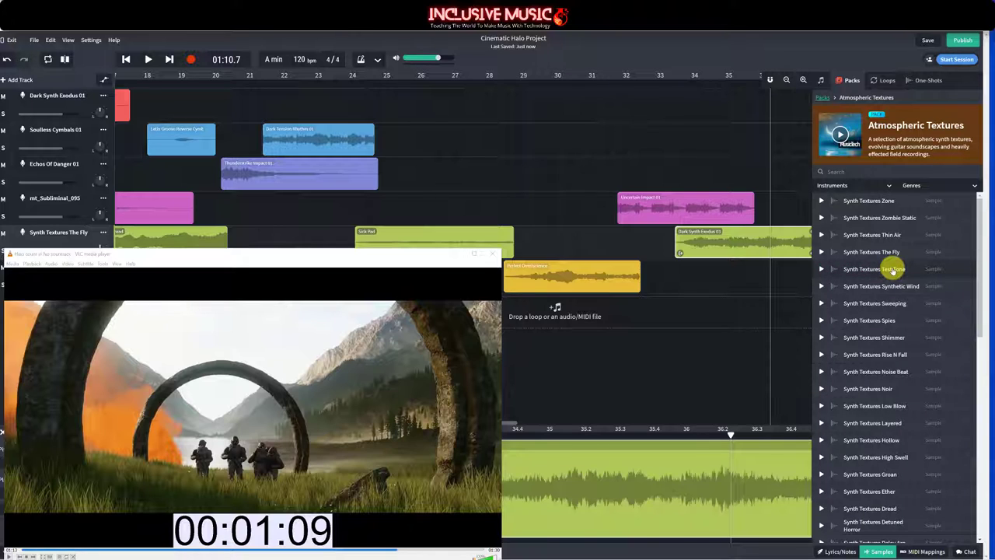
pyautogui.moveTo(893, 269); pyautogui.dragTo(758, 181)
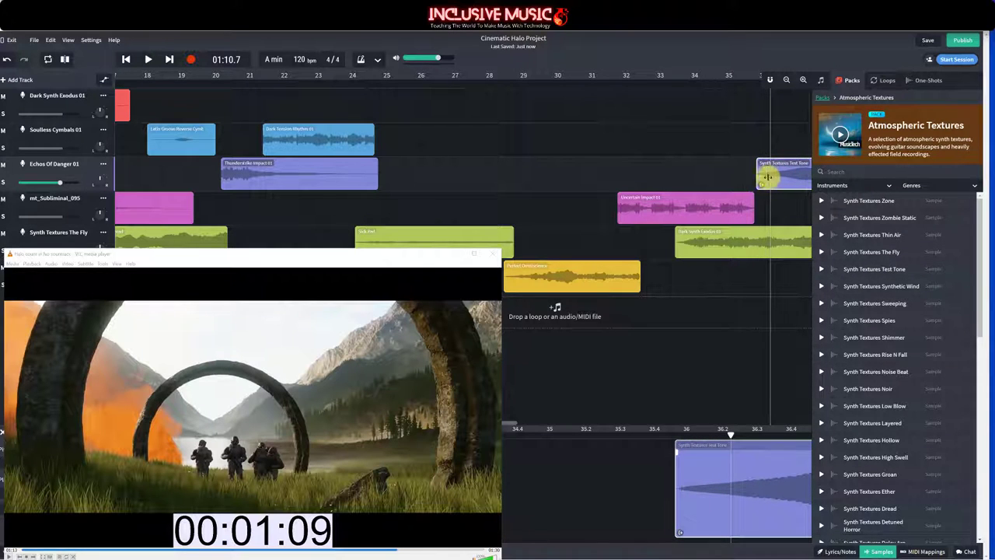
# Step: Play back the start of the Synth Textures Test Tone clip against the clips around it
pyautogui.click(744, 79)
pyautogui.press('space')
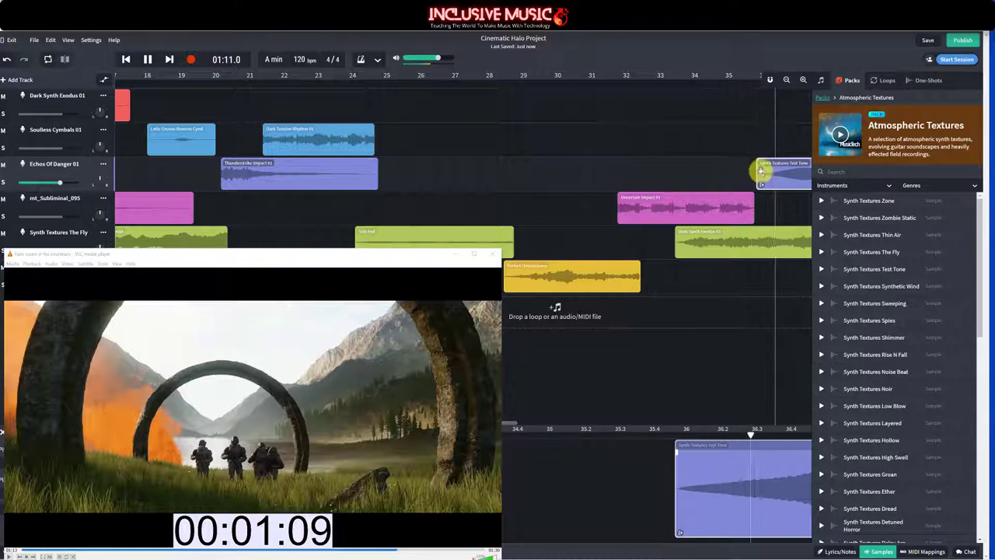
pyautogui.press('space')
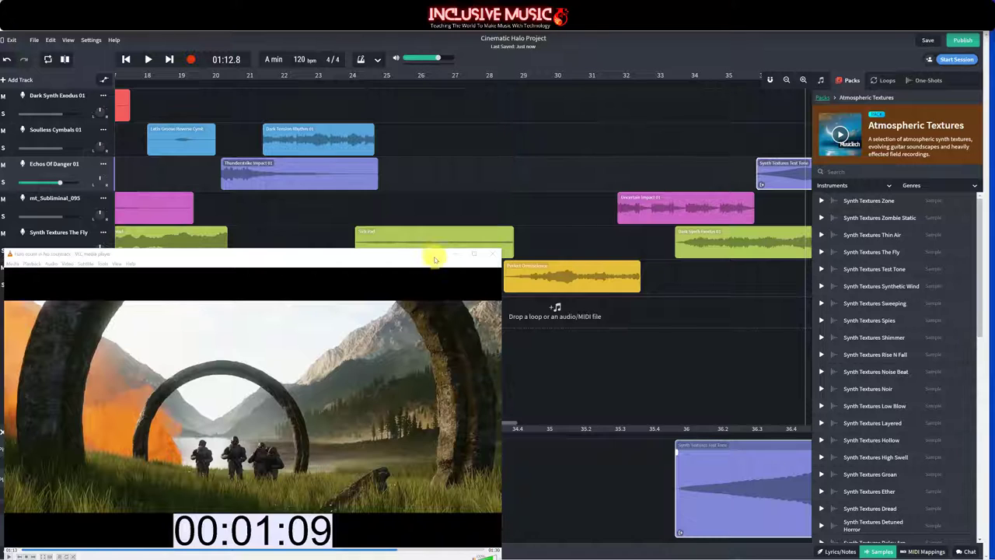
# Step: Shorten the end of the Dark Synth Exodus 01 clip on the Synth Textures The Fly track to before bar 37, and fade it out from about 36.2
pyautogui.moveTo(431, 254); pyautogui.dragTo(114, 367)
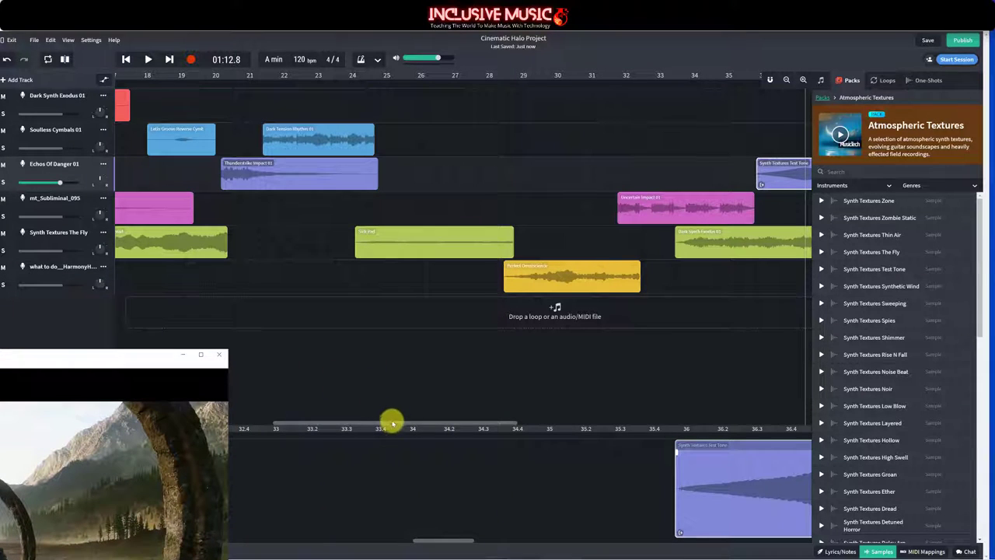
pyautogui.moveTo(400, 424); pyautogui.dragTo(466, 425)
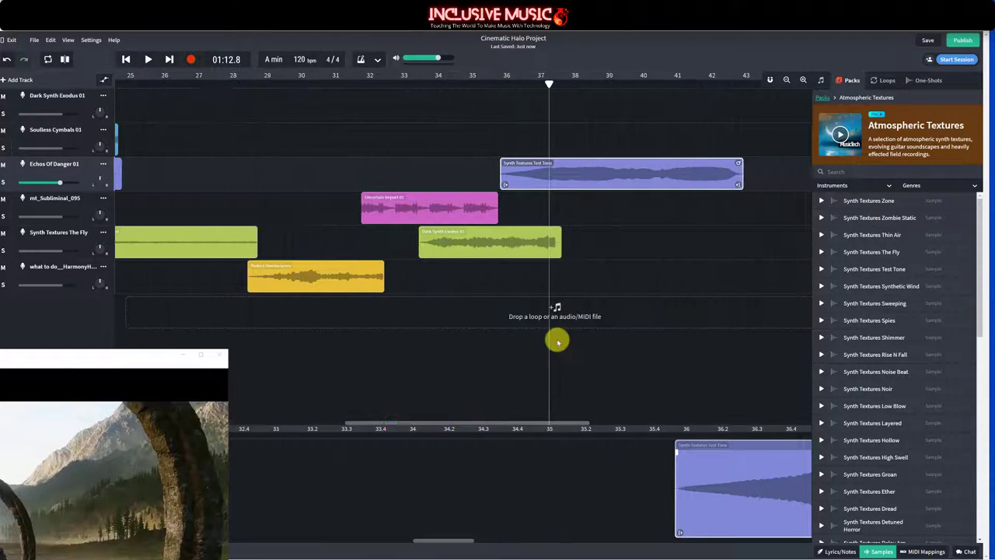
pyautogui.click(519, 245)
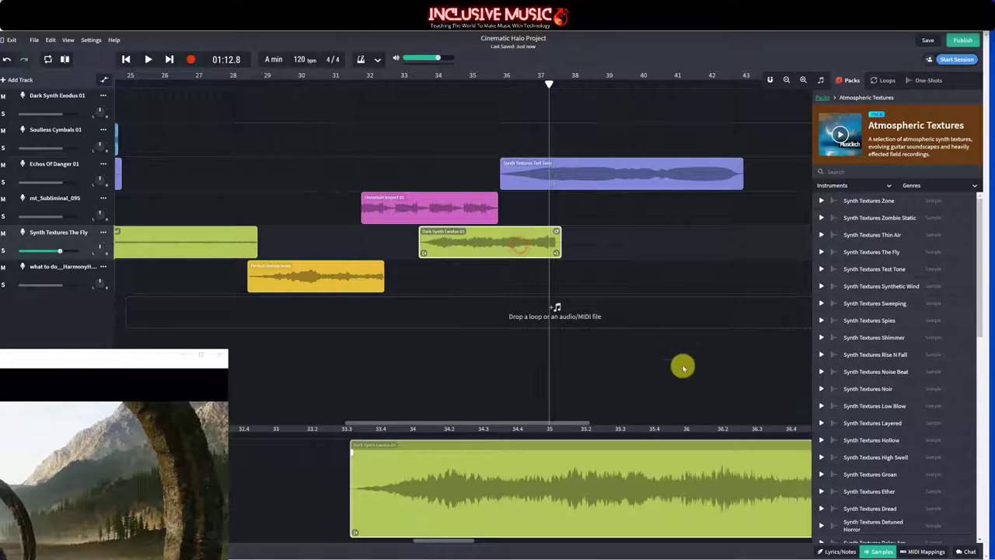
pyautogui.click(873, 551)
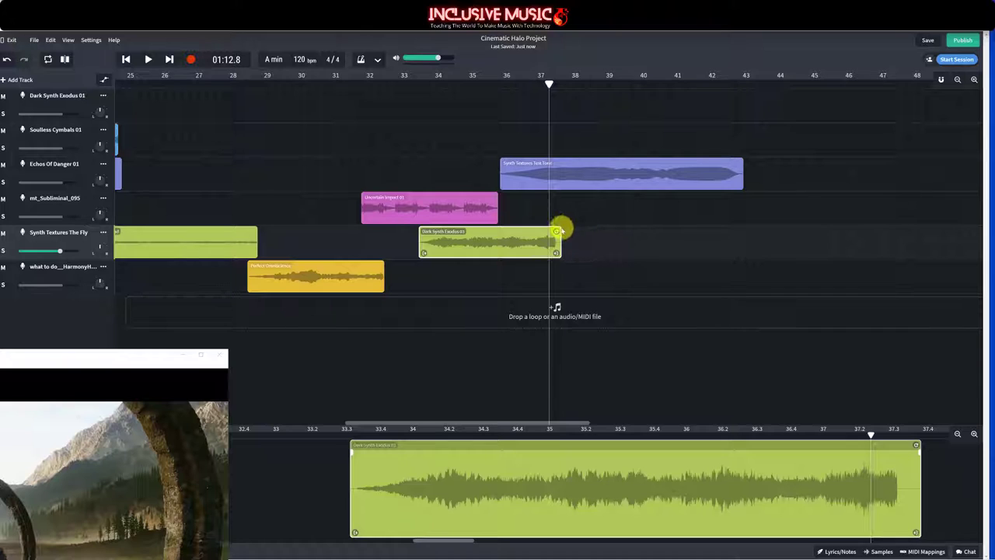
pyautogui.moveTo(556, 252); pyautogui.dragTo(529, 252)
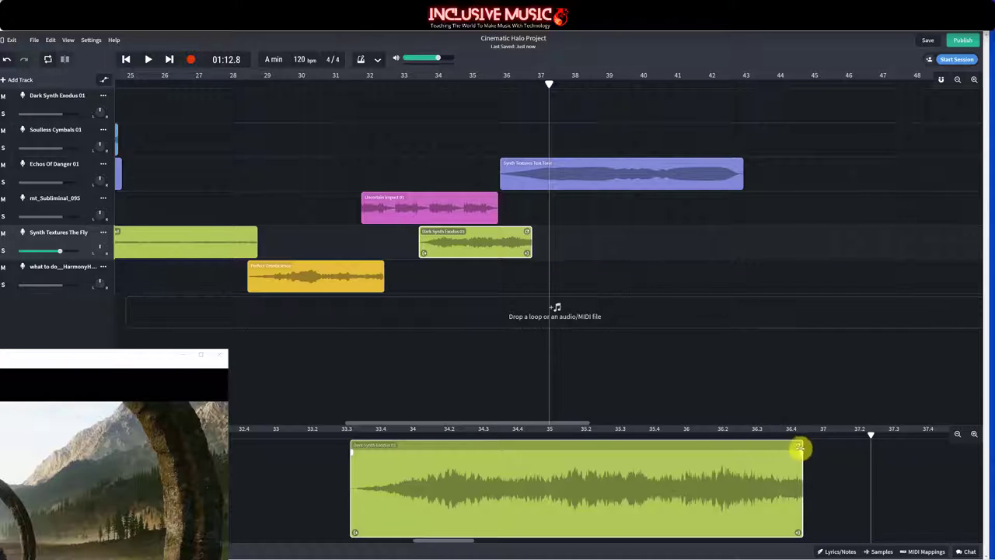
pyautogui.moveTo(790, 452); pyautogui.dragTo(716, 452)
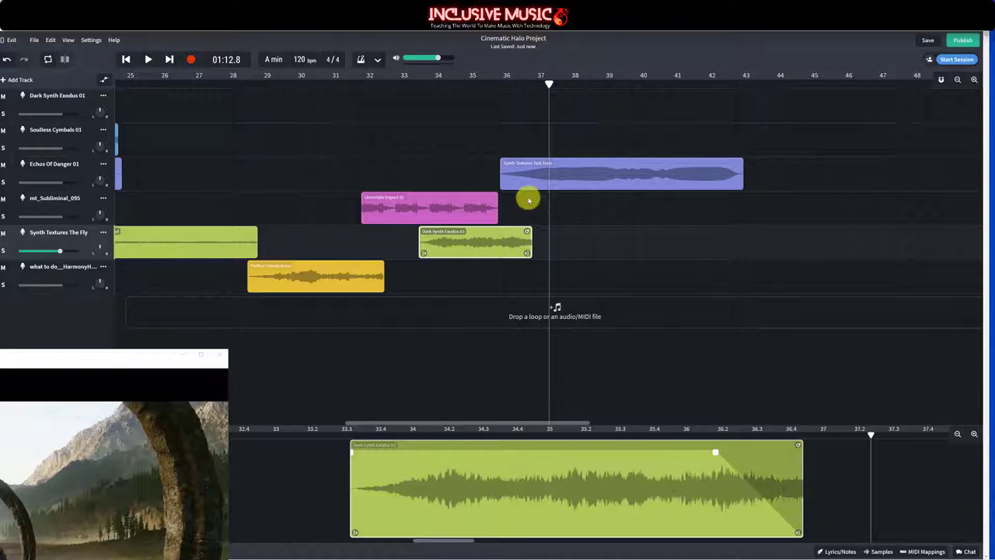
# Step: Play the arrangement from just before bar 35 to hear Dark Synth Exodus 01 fade into Synth Textures Test Tone
pyautogui.click(466, 82)
pyautogui.press('space')
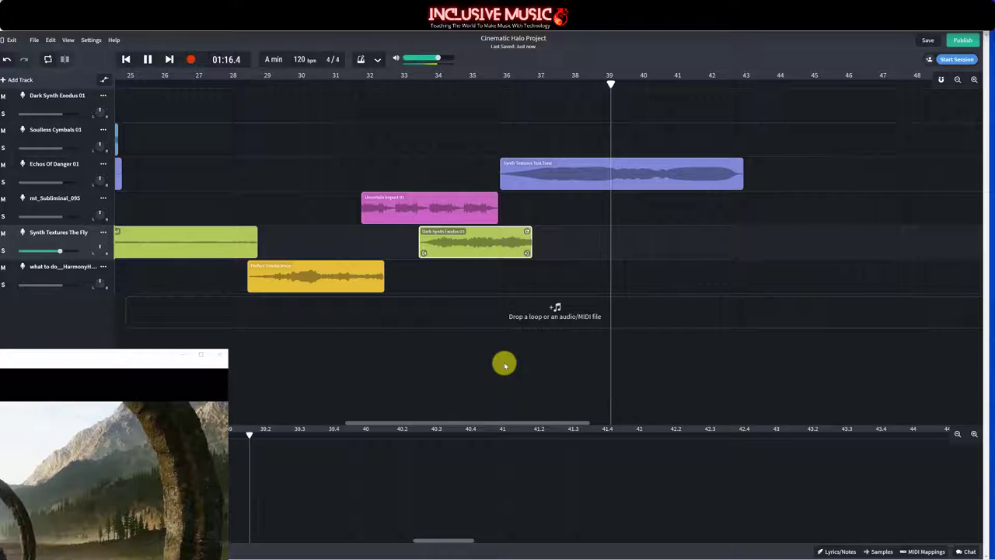
pyautogui.press('space')
# Step: Find the helmet shot at 00:01:22 in the VLC video and set the project playhead to 01:22.0
pyautogui.moveTo(70, 357); pyautogui.dragTo(464, 162)
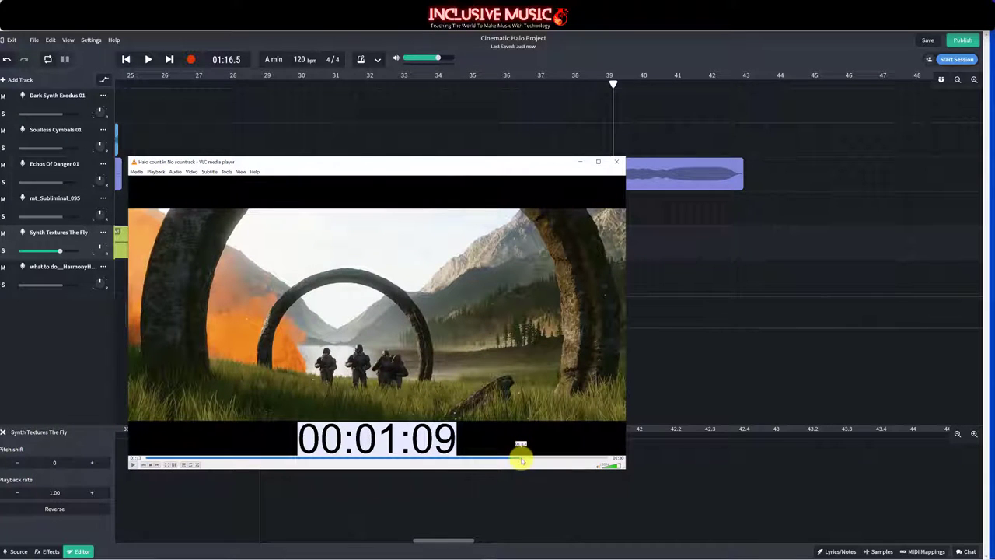
pyautogui.moveTo(526, 460); pyautogui.dragTo(588, 465)
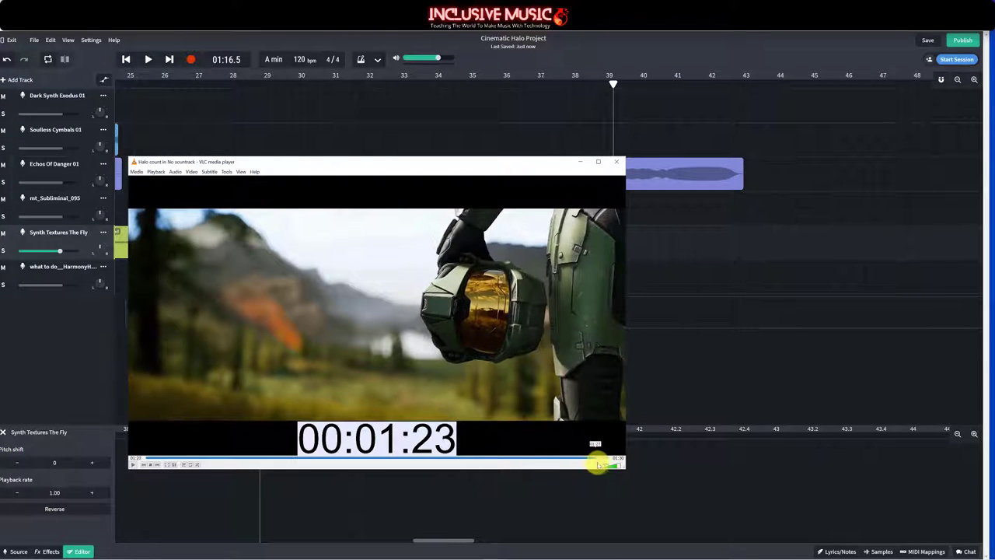
pyautogui.click(590, 465)
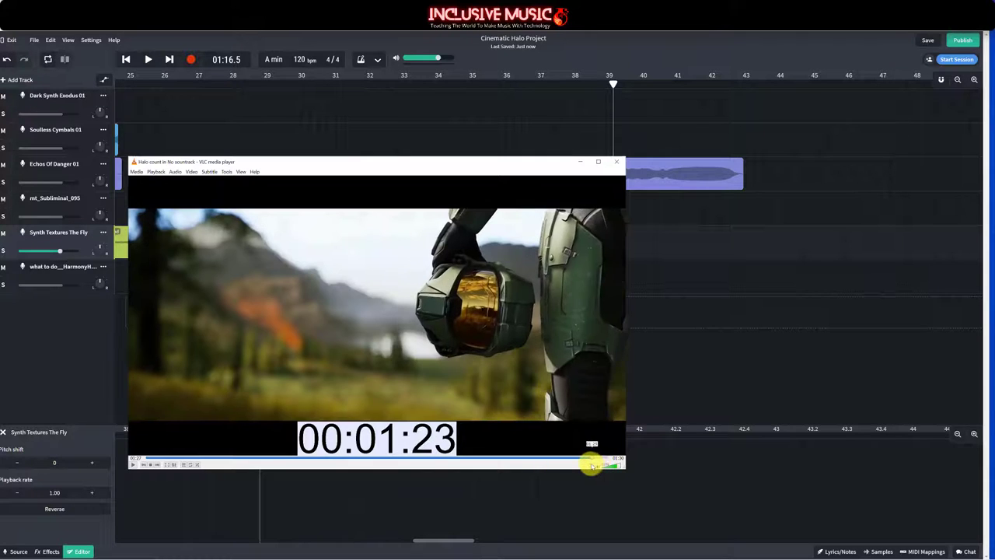
pyautogui.moveTo(591, 464)
pyautogui.mouseDown()
pyautogui.moveTo(531, 462)
pyautogui.moveTo(576, 467)
pyautogui.mouseUp()
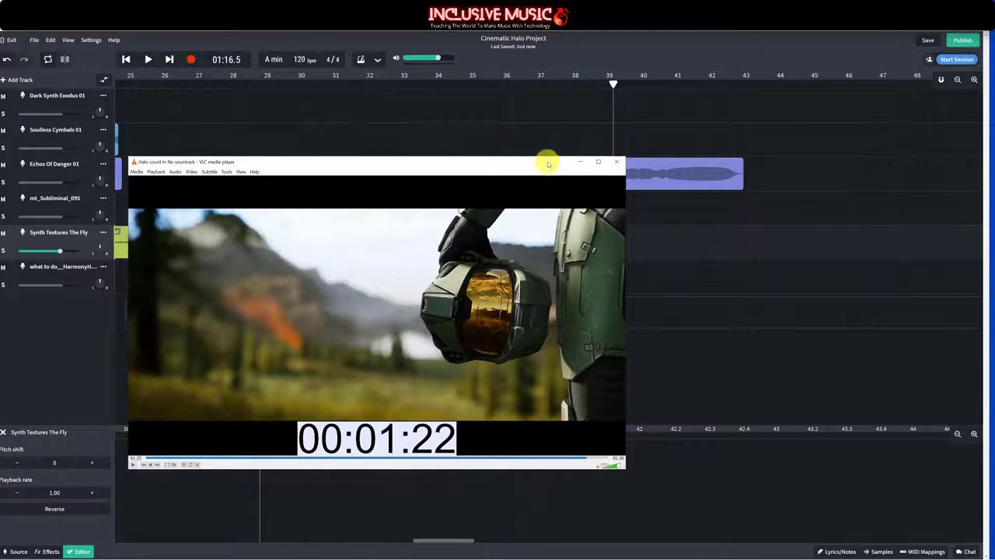
pyautogui.moveTo(546, 161); pyautogui.dragTo(391, 287)
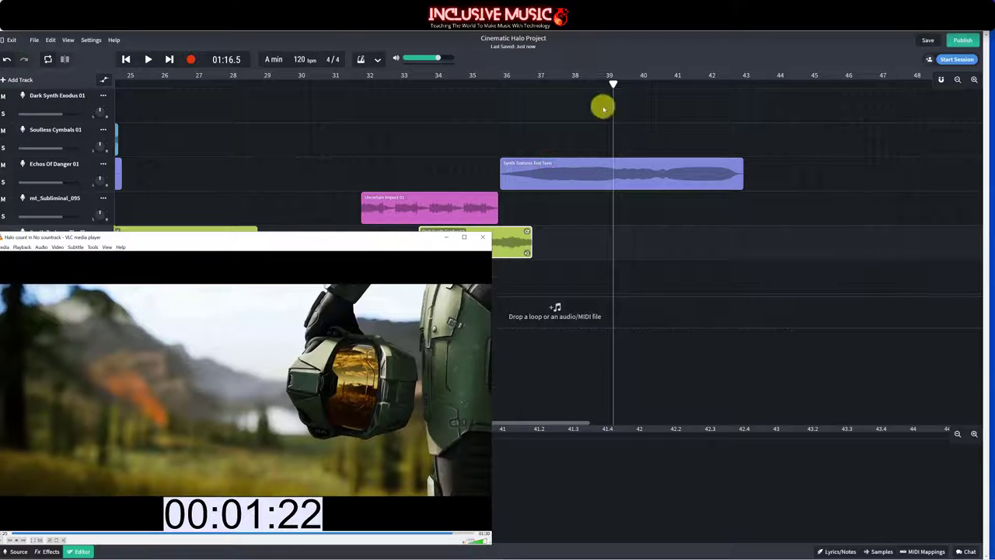
pyautogui.moveTo(612, 84); pyautogui.dragTo(707, 87)
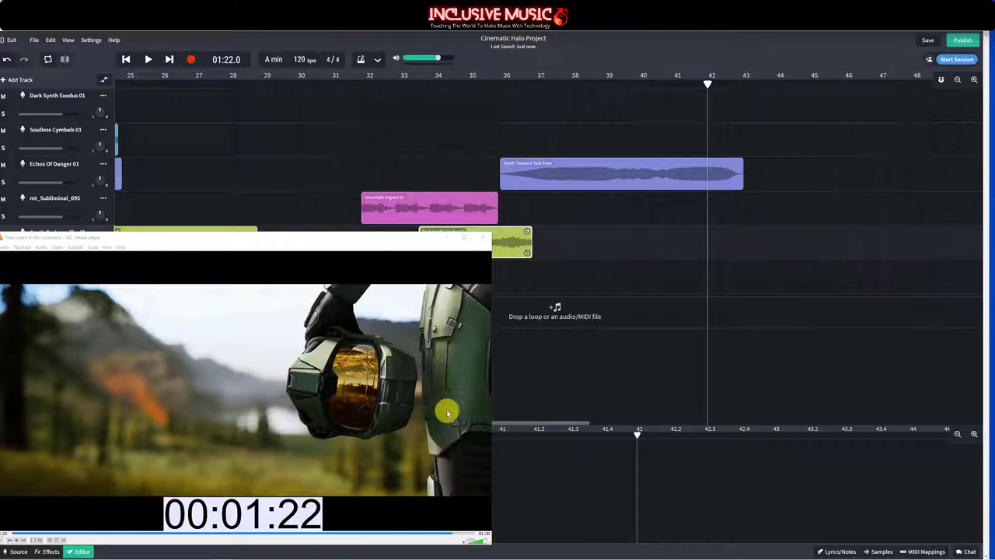
# Step: Place Synth Textures Low Blow from the Atmospheric Textures pack on the mt_Subliminal_095 track at the 01:22.0 playhead
pyautogui.click(881, 551)
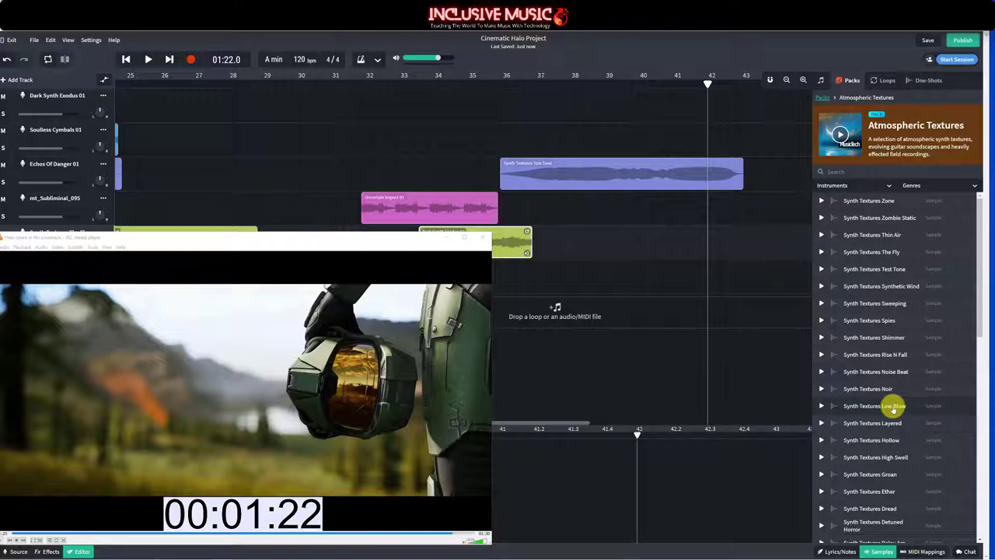
pyautogui.moveTo(893, 408); pyautogui.dragTo(733, 206)
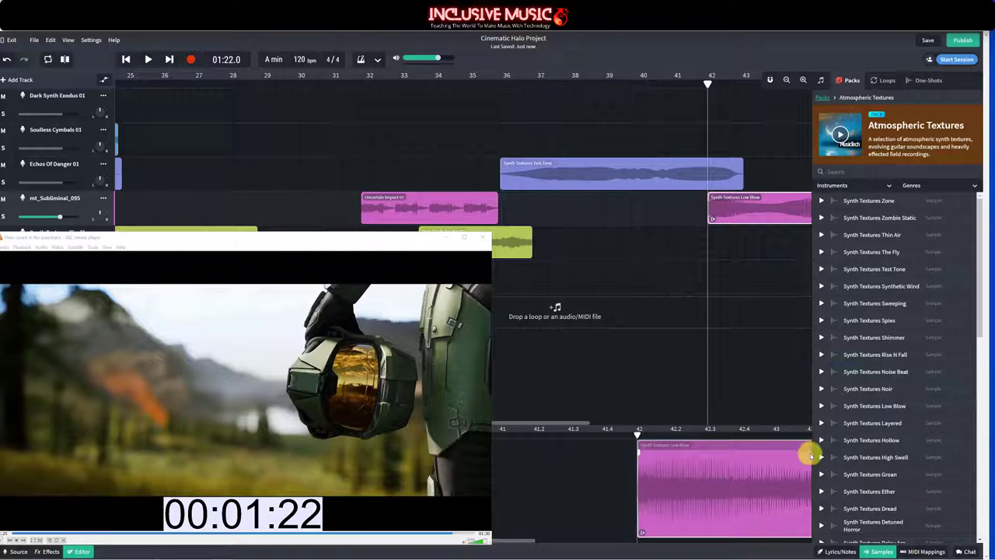
pyautogui.click(879, 550)
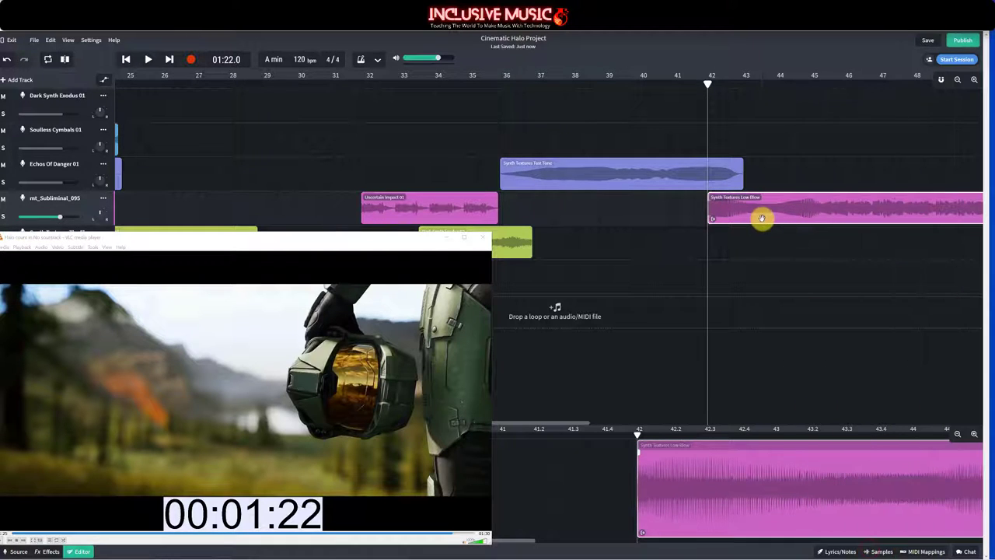
# Step: Audition the Synth Textures Low Blow clip, split it at 01:24.2 where Test Tone ends, and delete the part after the split
pyautogui.press('space')
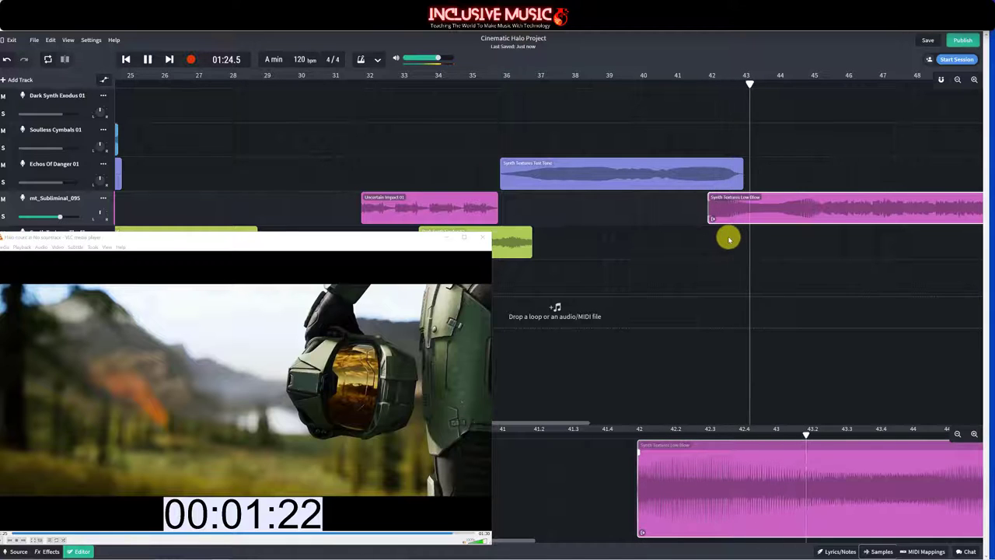
pyautogui.press('space')
pyautogui.moveTo(754, 83); pyautogui.dragTo(744, 84)
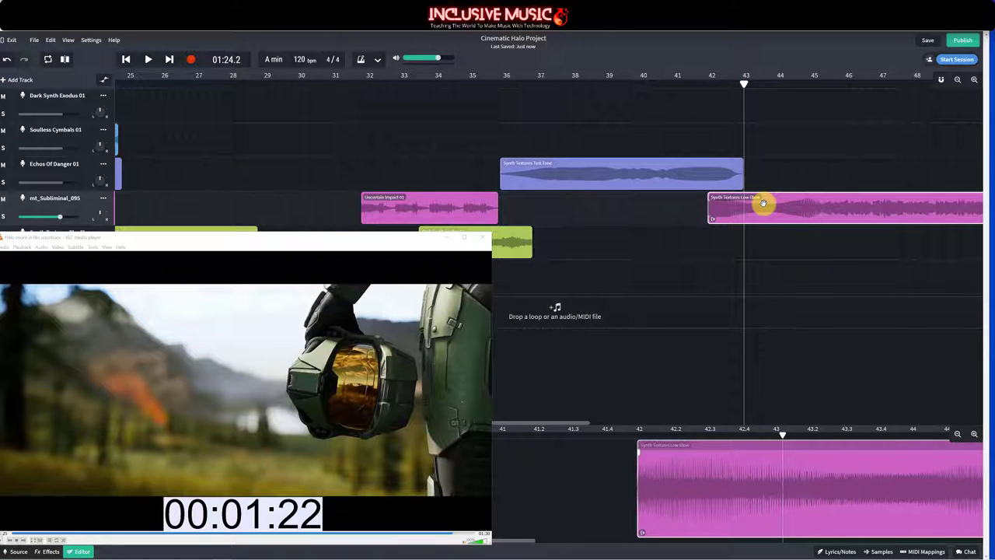
pyautogui.hotkey('ctrl', 'e')
pyautogui.press('Delete')
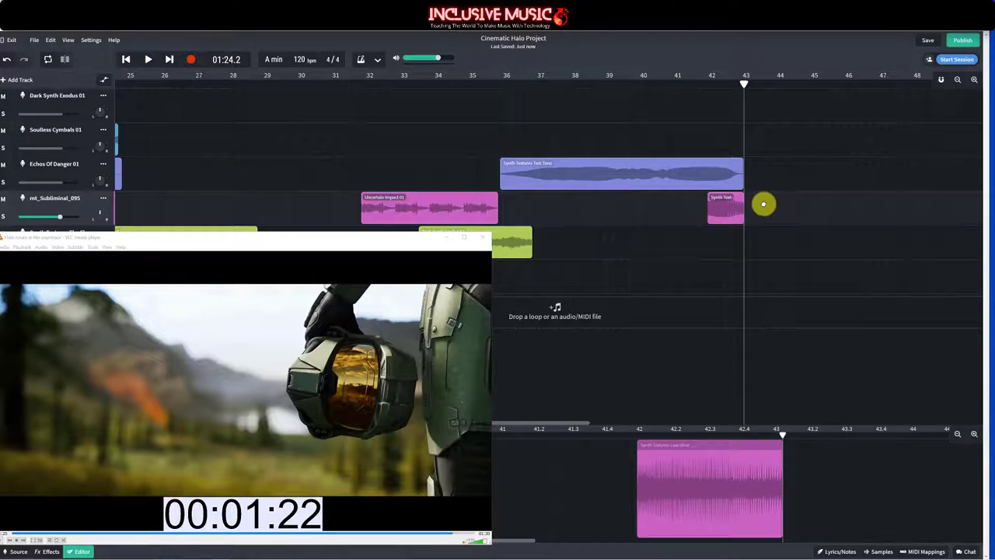
# Step: Preview BuzzBuild, Alien Broadcast and other pack samples, and place Guitar Soundscapes Monsters on the Synth Textures The Fly track just before bar 43
pyautogui.moveTo(889, 556)
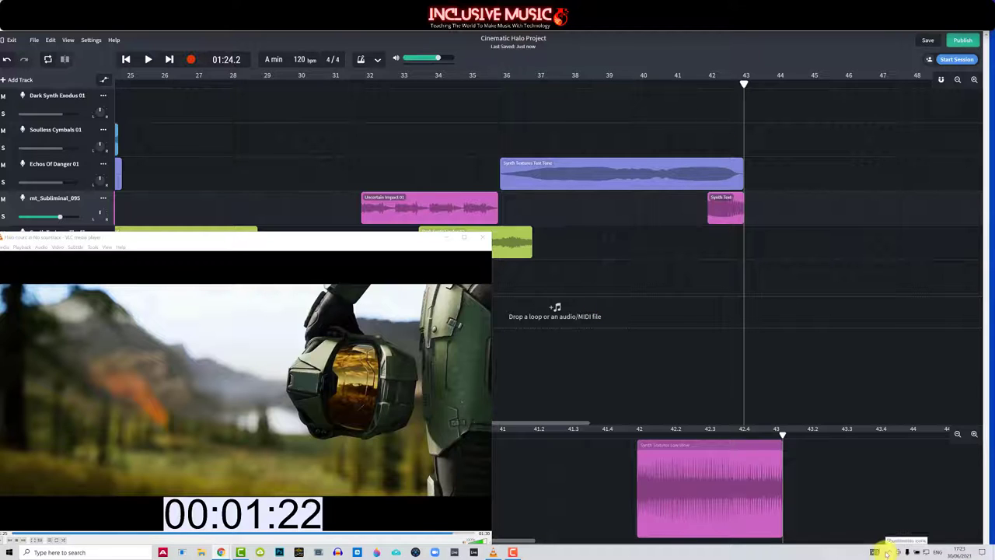
pyautogui.click(879, 551)
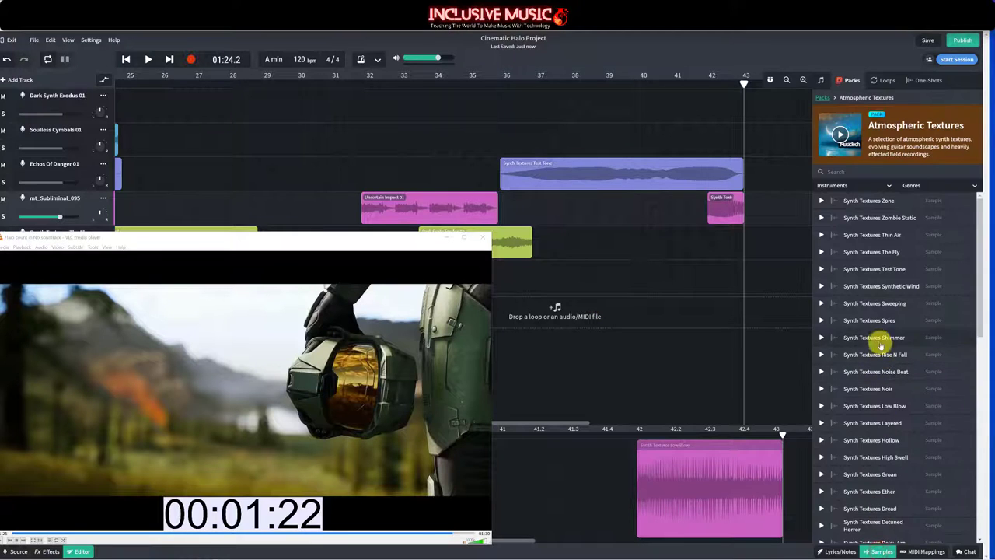
pyautogui.scroll(-2, 863, 441)
pyautogui.click(863, 439)
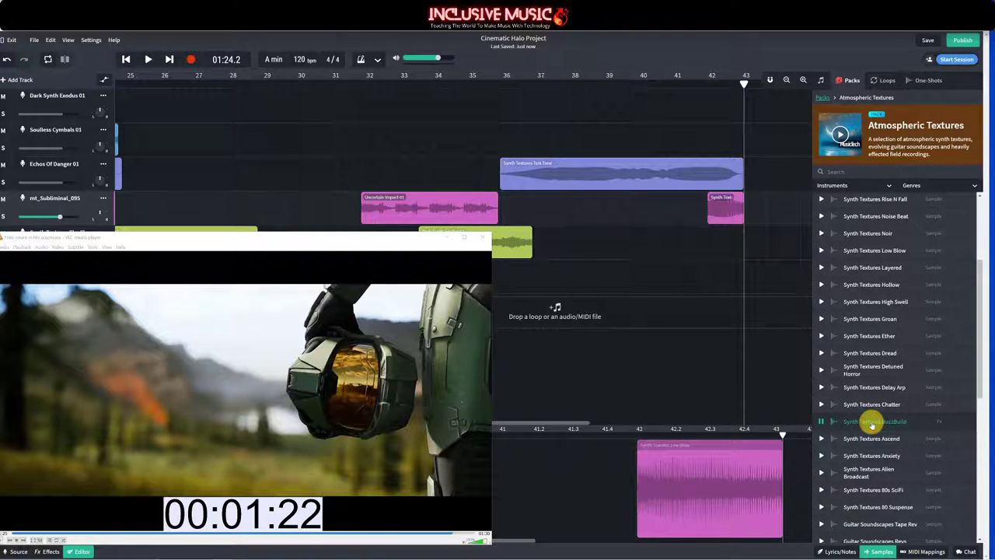
pyautogui.click(883, 471)
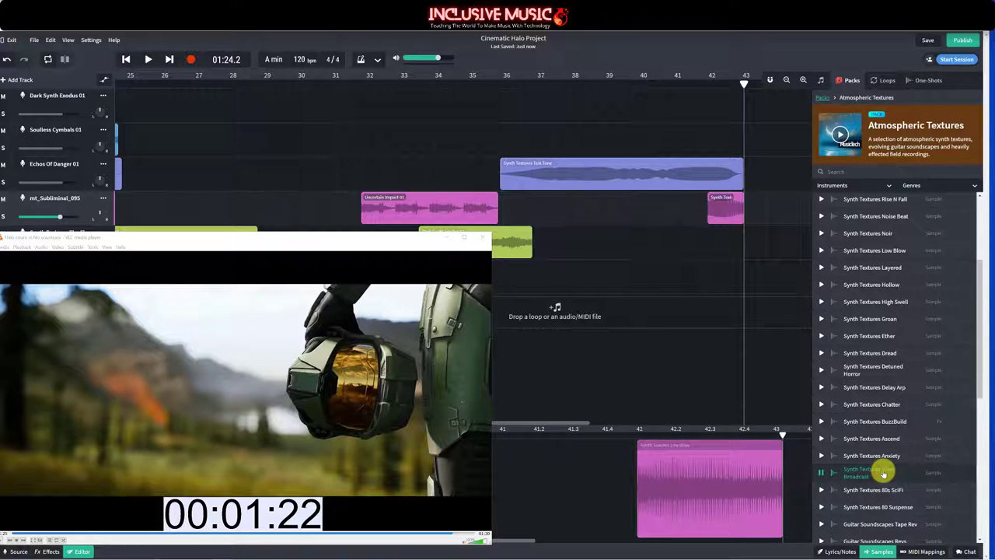
pyautogui.scroll(-1, 883, 473)
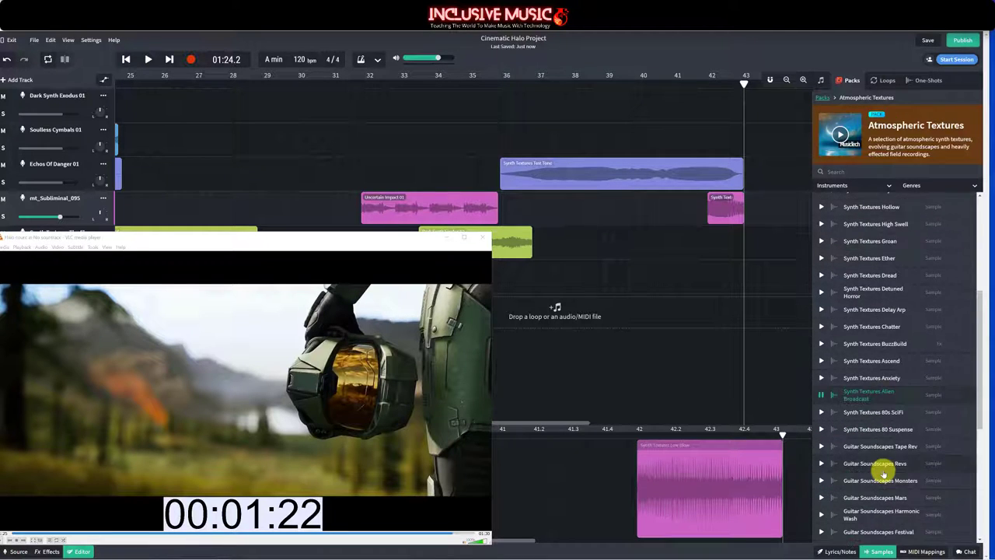
pyautogui.scroll(-1, 883, 473)
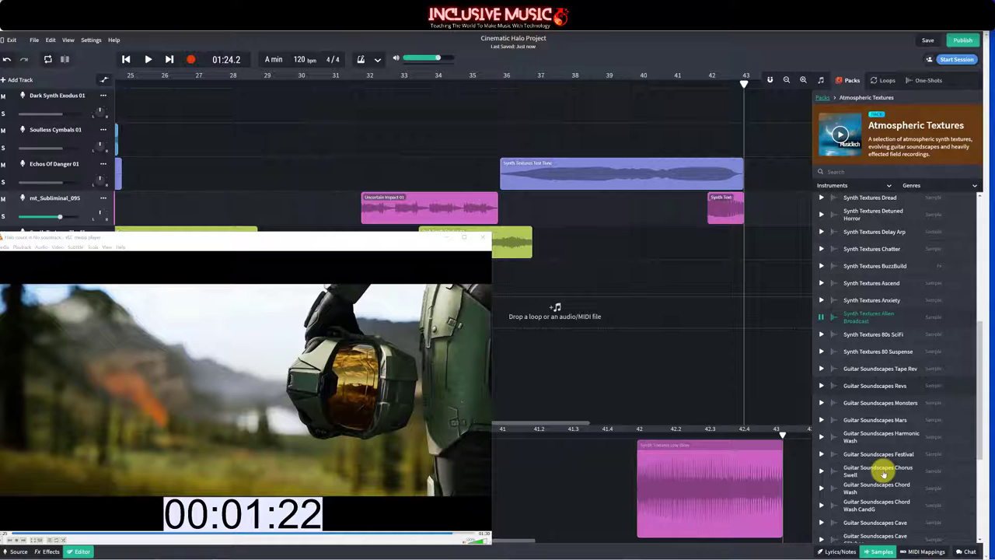
pyautogui.click(880, 421)
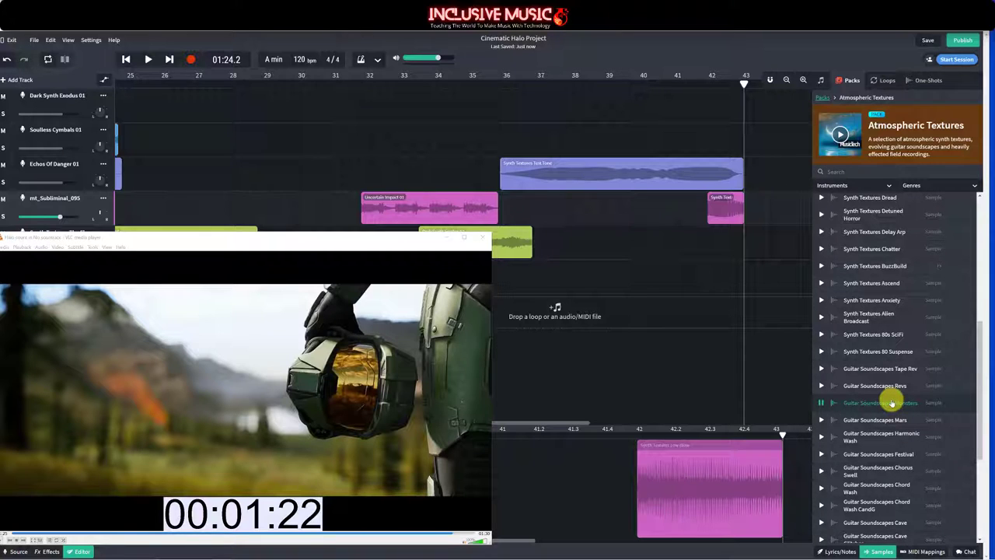
pyautogui.moveTo(880, 402); pyautogui.dragTo(751, 239)
# Step: Play the arrangement from 01:21.7 to hear Low Blow lead into Guitar Soundscapes Monsters
pyautogui.click(702, 82)
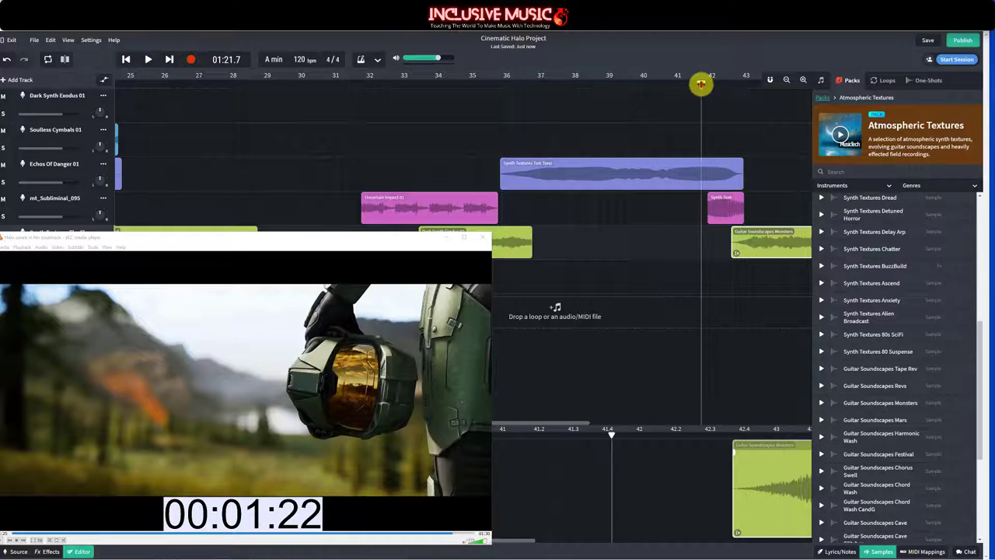
pyautogui.press('space')
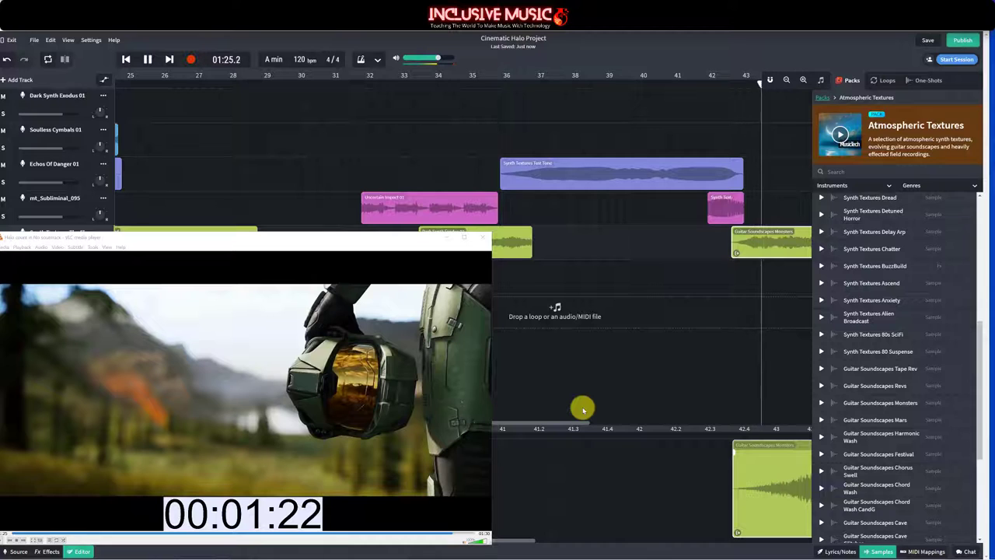
pyautogui.press('space')
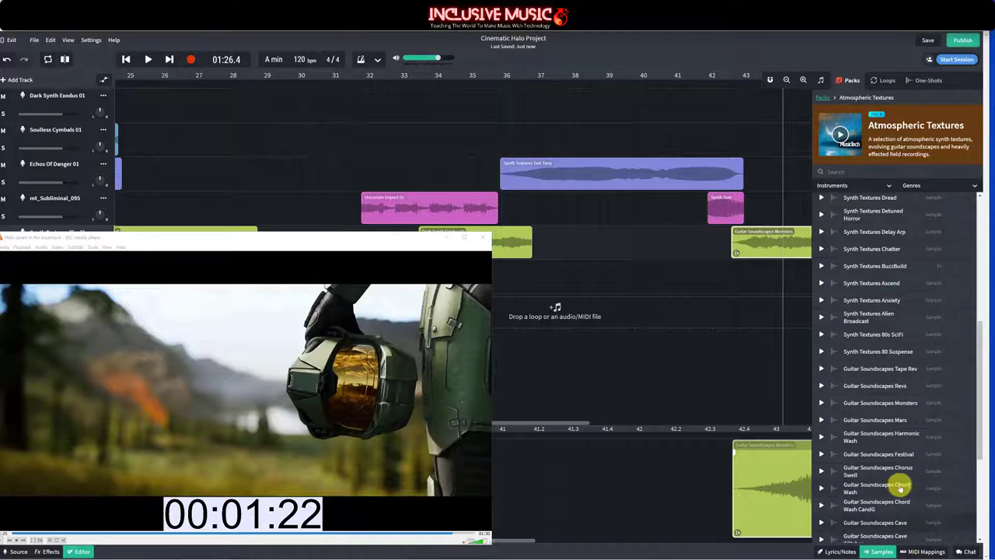
# Step: Preview Atmos Steps, Guitar Soundscapes Abstract Wash, Atmos Church and Atmos Grass near the end of the Atmospheric Textures pack
pyautogui.scroll(-3, 899, 483)
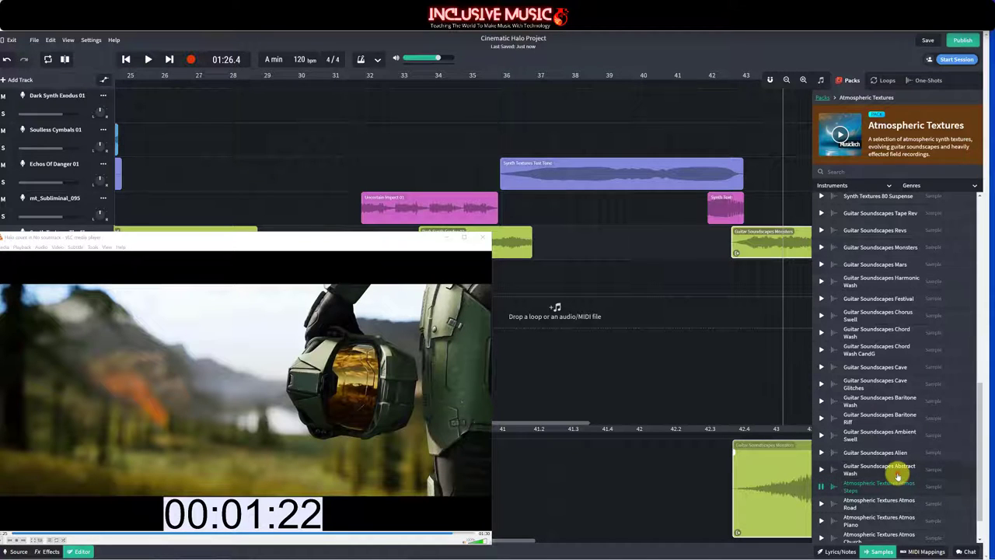
pyautogui.click(898, 471)
pyautogui.scroll(-1, 896, 513)
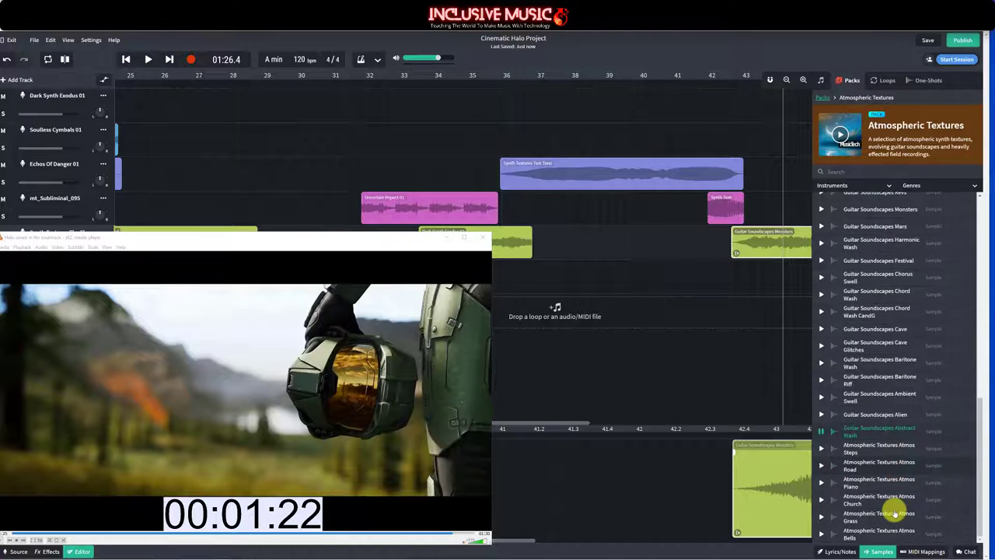
pyautogui.click(891, 502)
pyautogui.click(893, 517)
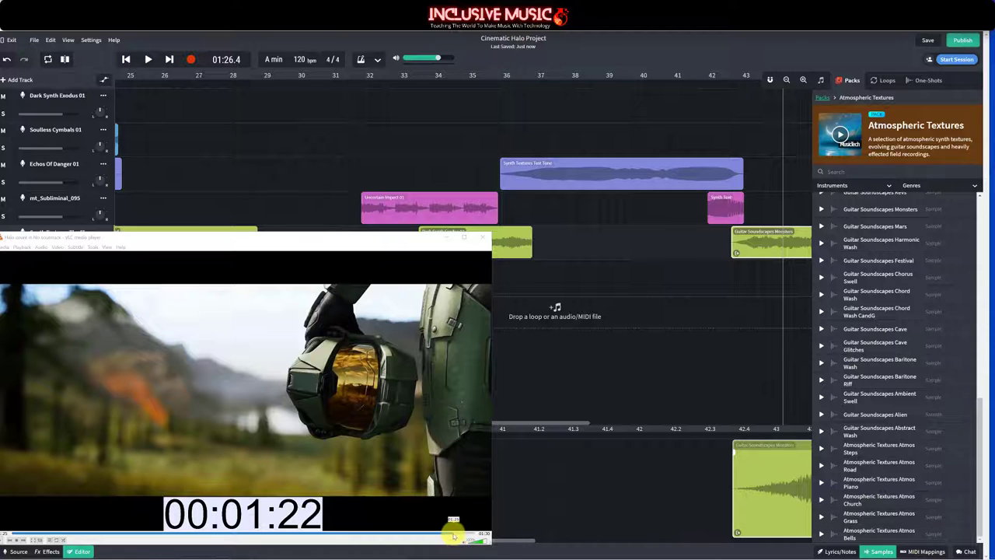
# Step: Place Atmospheric Textures Atmos Grass on the Soulless Cymbals track around 01:05, where the video shows the grass scene, and play it
pyautogui.moveTo(452, 535); pyautogui.dragTo(369, 547)
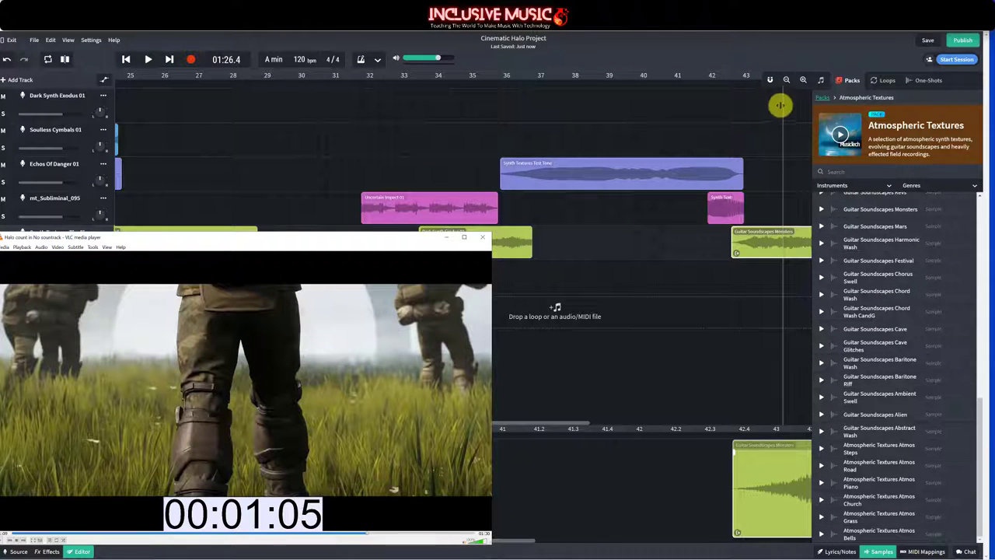
pyautogui.moveTo(782, 100); pyautogui.dragTo(431, 136)
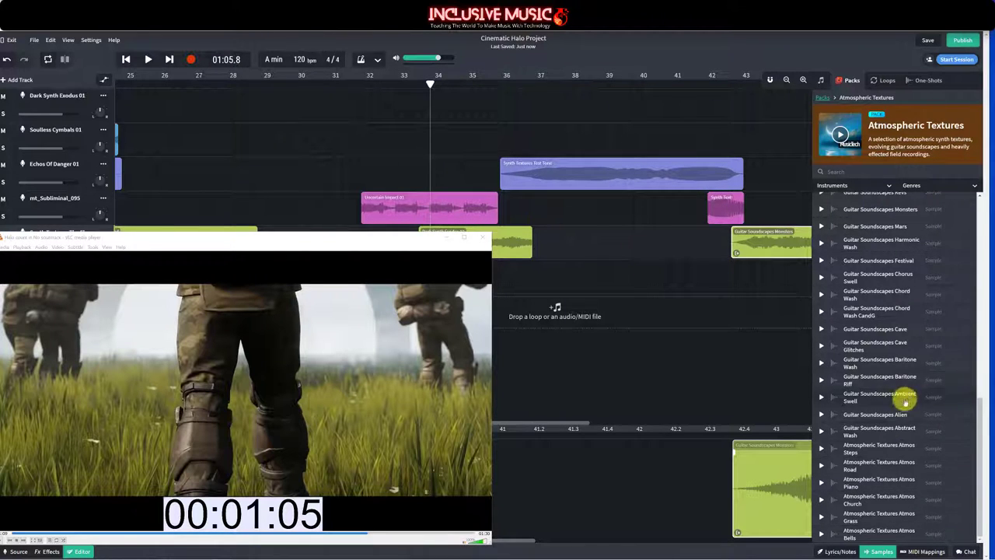
pyautogui.moveTo(863, 520); pyautogui.dragTo(482, 140)
pyautogui.press('space')
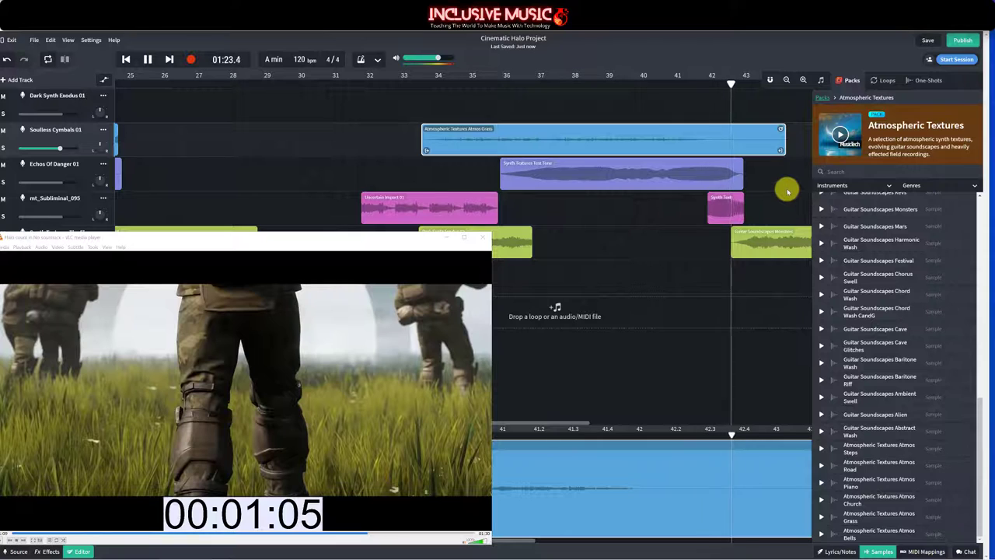
# Step: Fade out the Synth Textures Test Tone clip from just before 42.3 and play the transition from just before bar 42
pyautogui.click(731, 177)
pyautogui.press('space')
pyautogui.moveTo(777, 449); pyautogui.dragTo(702, 462)
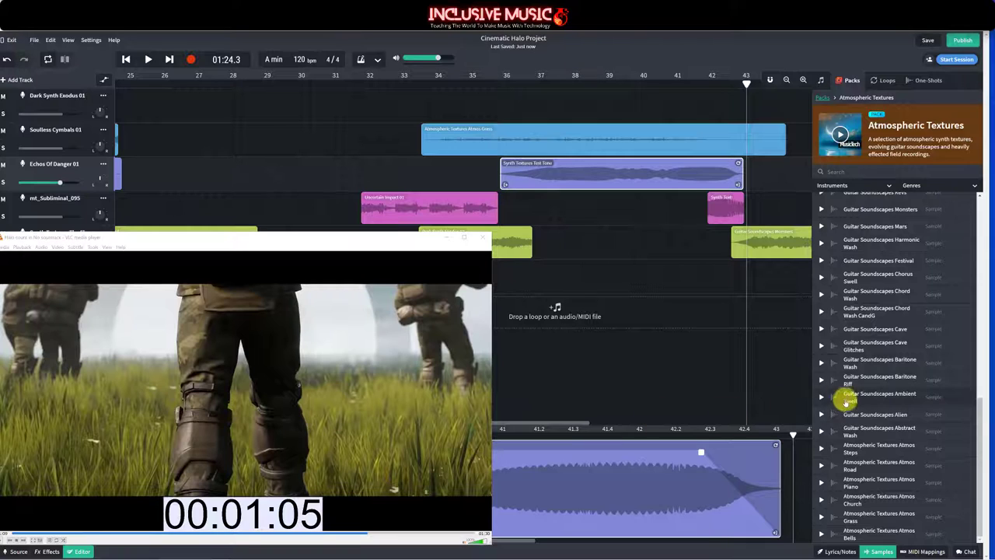
pyautogui.click(708, 83)
pyautogui.press('space')
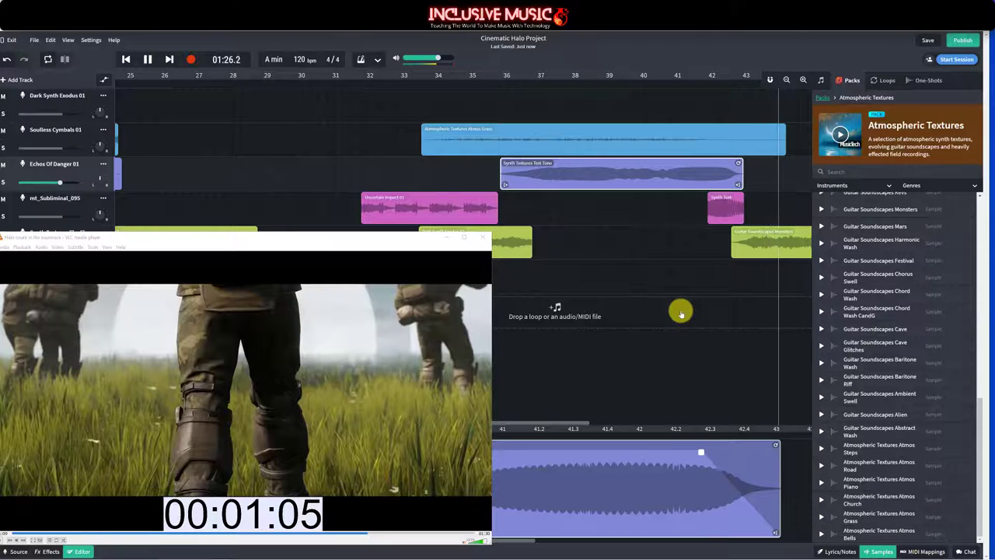
pyautogui.press('space')
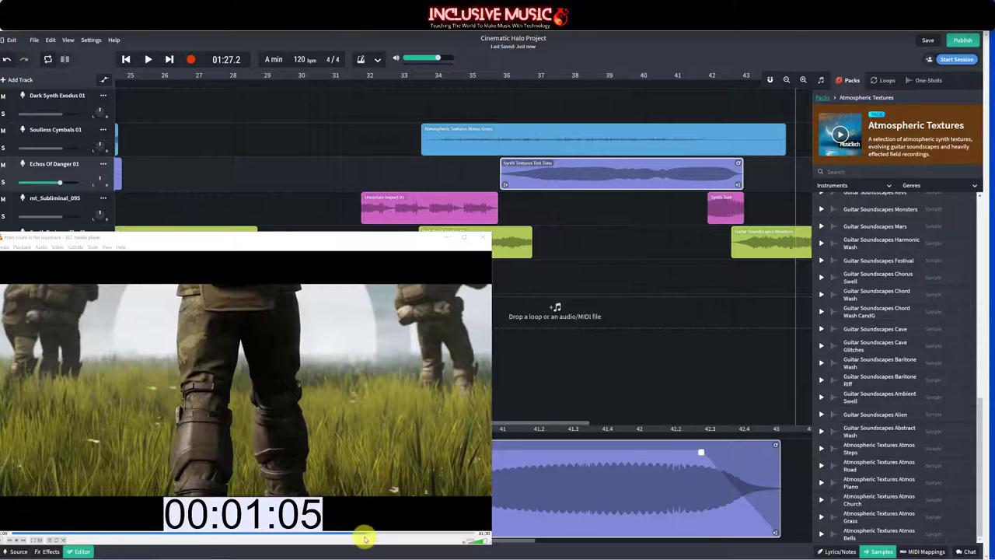
# Step: Cue the video to 01:23, search the loops for "impact", and place Uncertain Impact 02 on the what to do__HarmonyH track midway through bar 43
pyautogui.moveTo(369, 532); pyautogui.dragTo(460, 540)
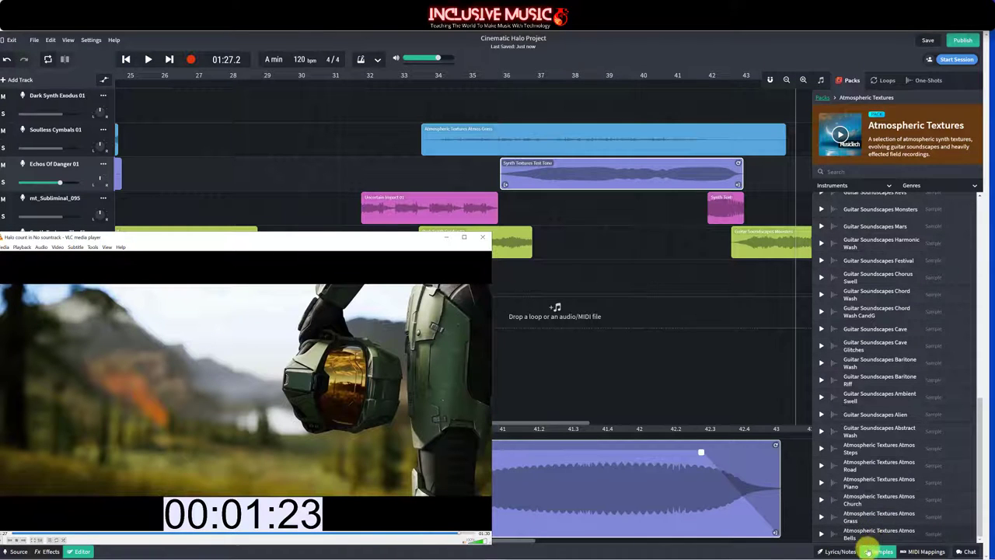
pyautogui.click(826, 98)
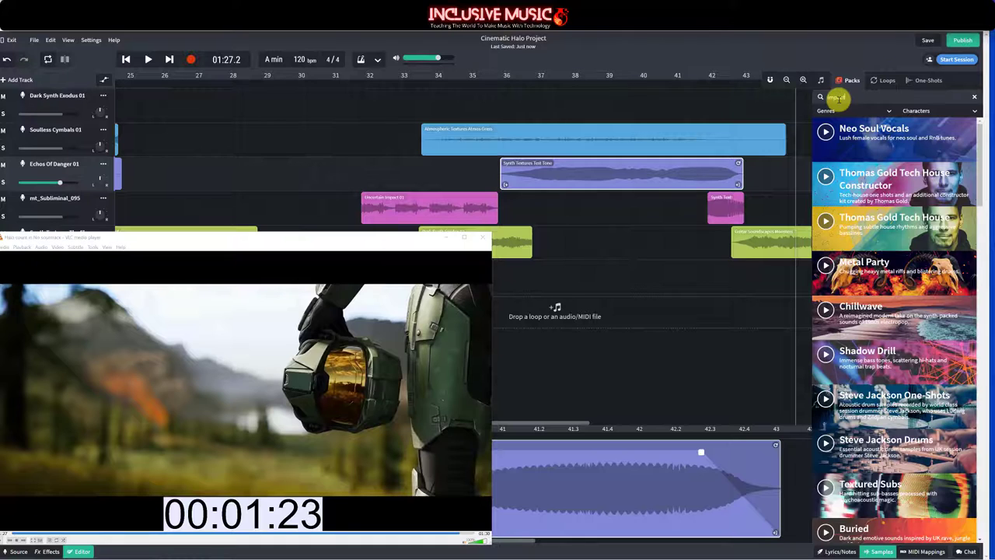
pyautogui.press('Return')
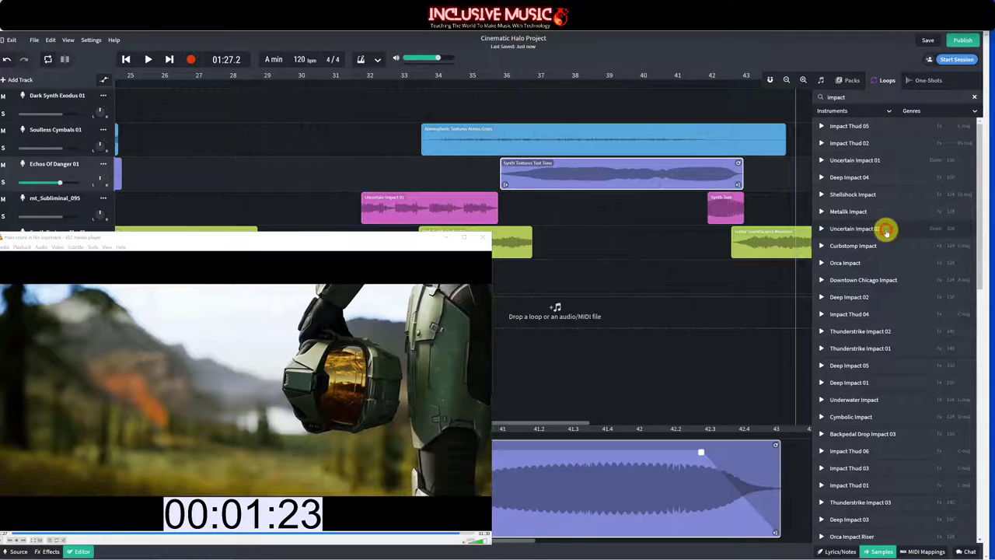
pyautogui.moveTo(887, 231); pyautogui.dragTo(761, 284)
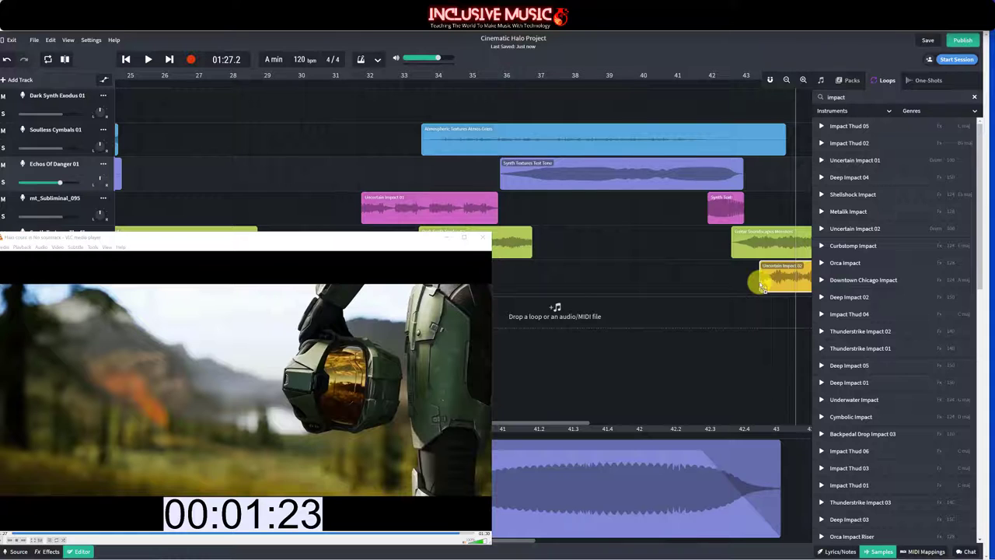
# Step: Cue the video to 01:20 and play the arrangement from 01:20.3 through the Uncertain Impact 02 clip, closing the sample browser
pyautogui.click(455, 535)
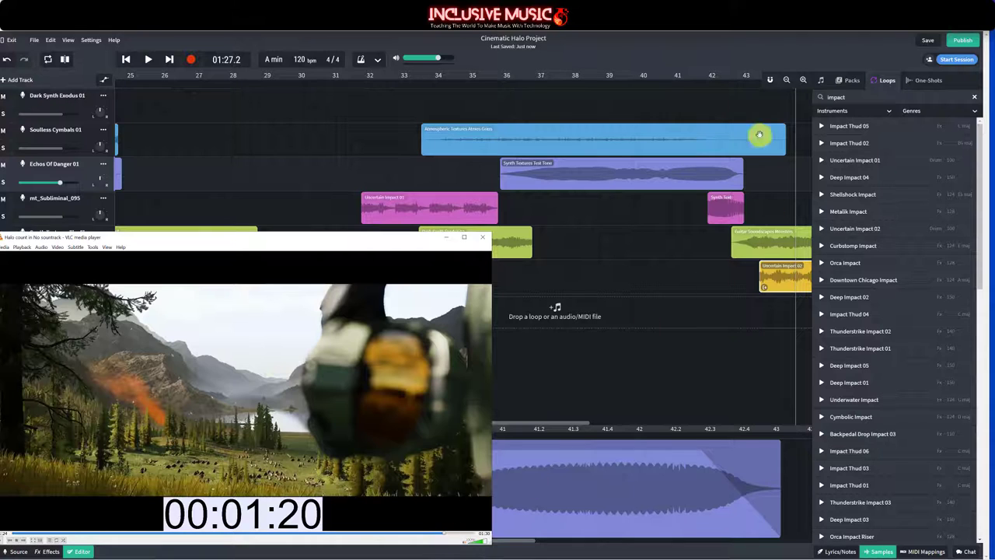
pyautogui.moveTo(748, 116); pyautogui.dragTo(677, 113)
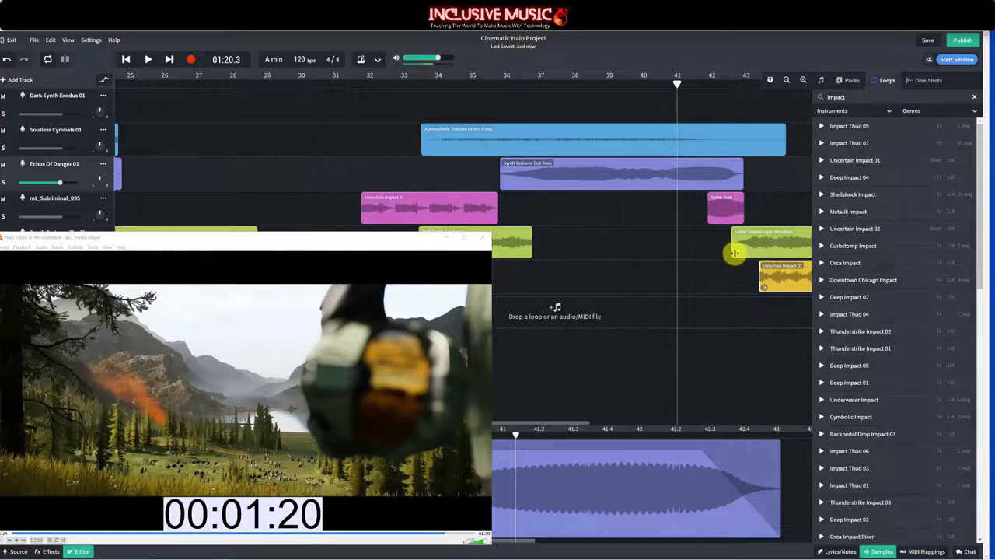
pyautogui.press('space')
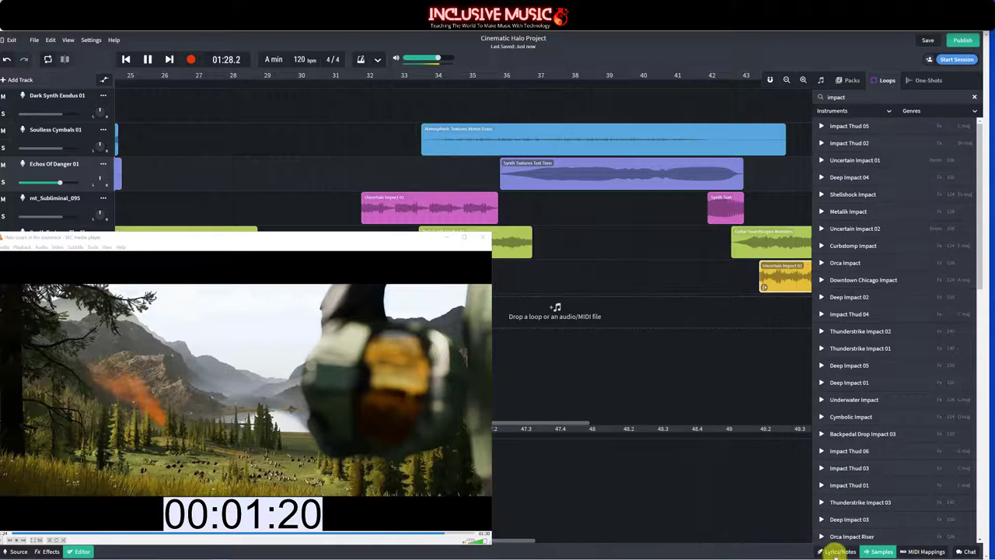
pyautogui.click(877, 552)
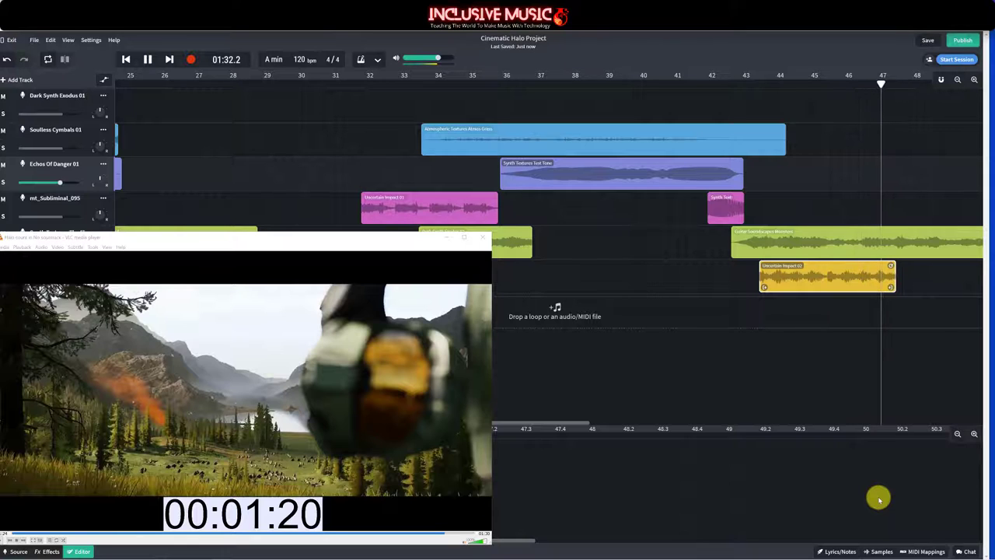
pyautogui.press('space')
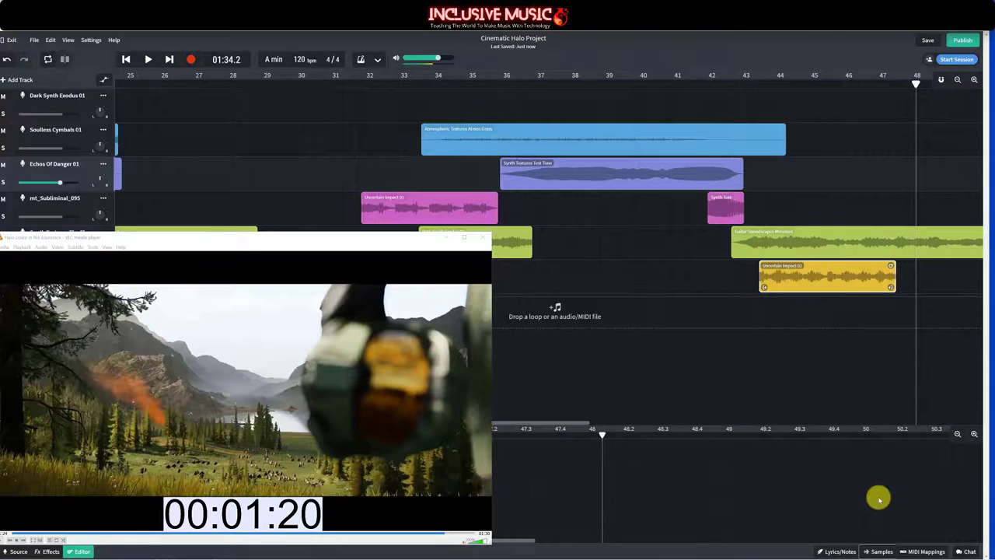
# Step: Check the video's fade to black, then trim Uncertain Impact 02 and Guitar Soundscapes Monsters to end at 01:29.9
pyautogui.click(444, 535)
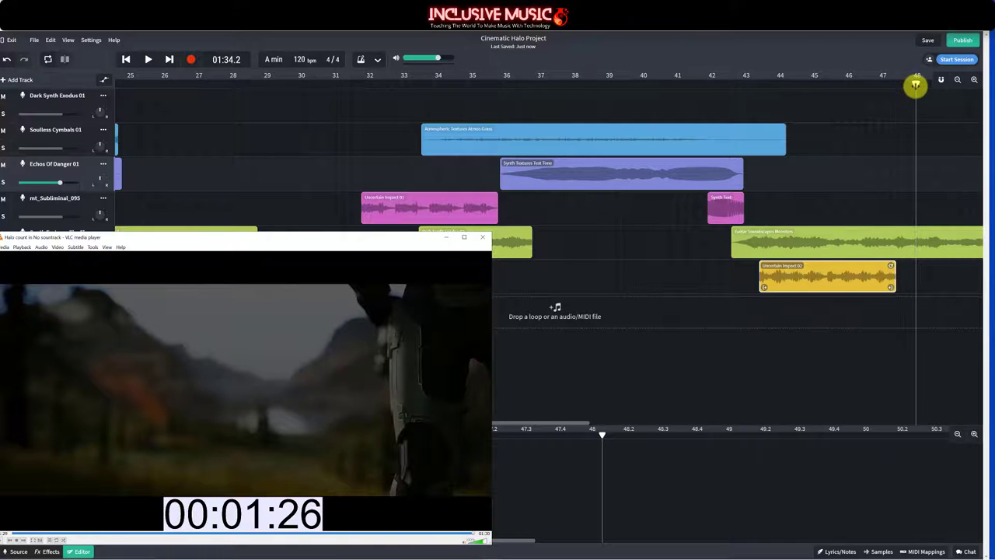
pyautogui.moveTo(916, 84); pyautogui.dragTo(819, 118)
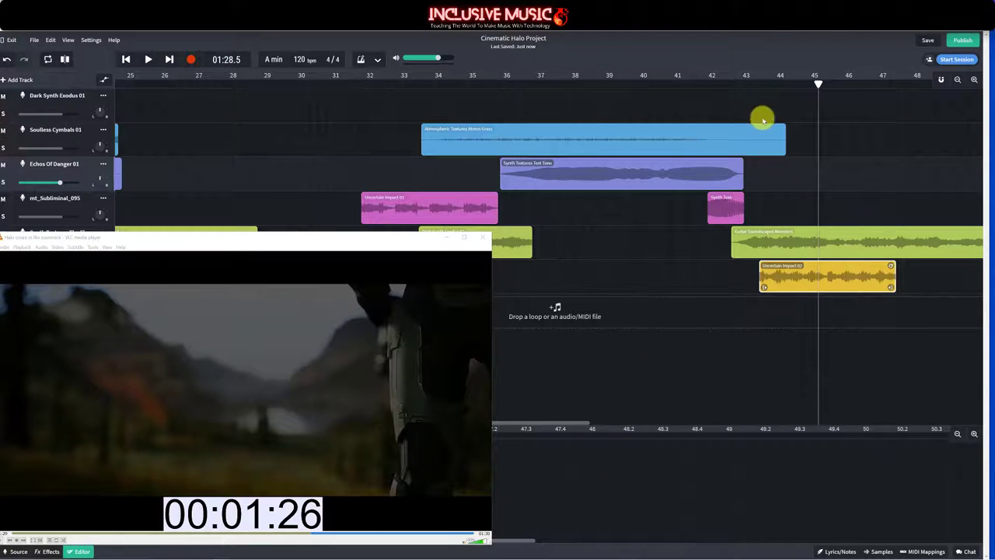
pyautogui.moveTo(818, 81); pyautogui.dragTo(843, 97)
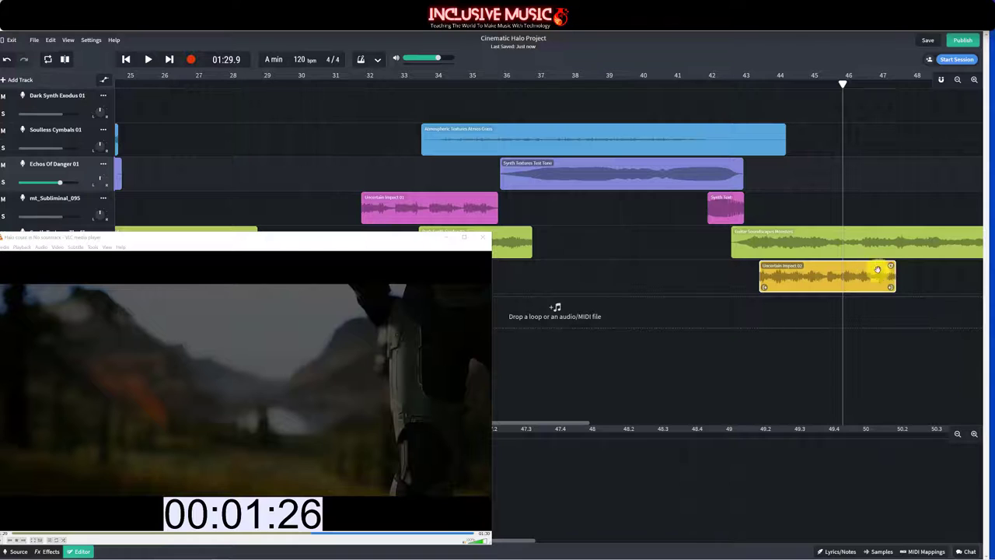
pyautogui.moveTo(888, 288); pyautogui.dragTo(843, 294)
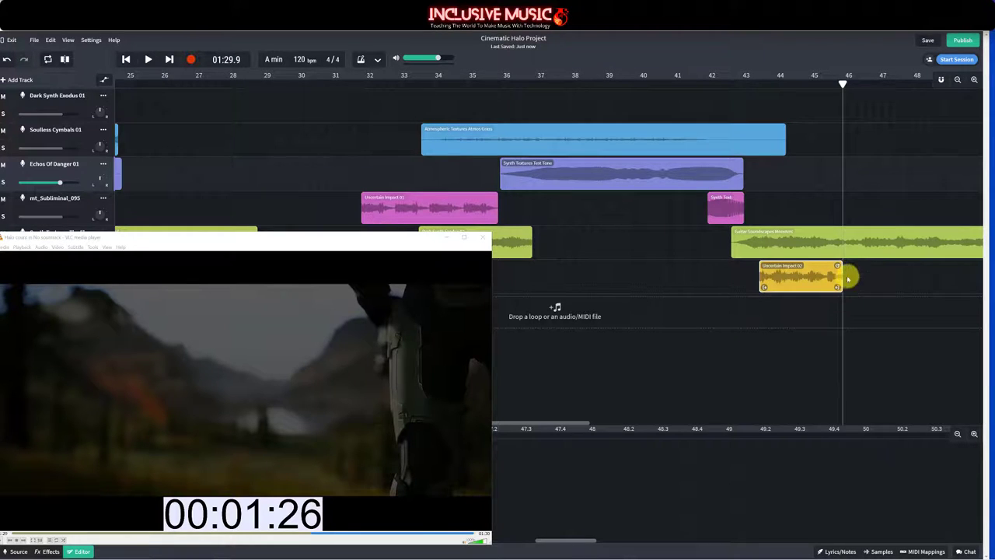
pyautogui.click(877, 244)
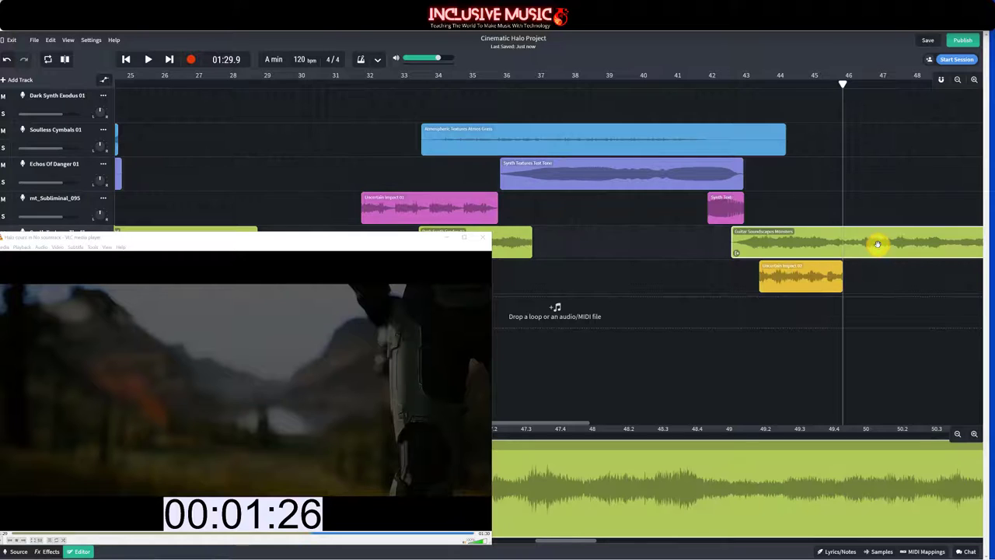
pyautogui.press('s')
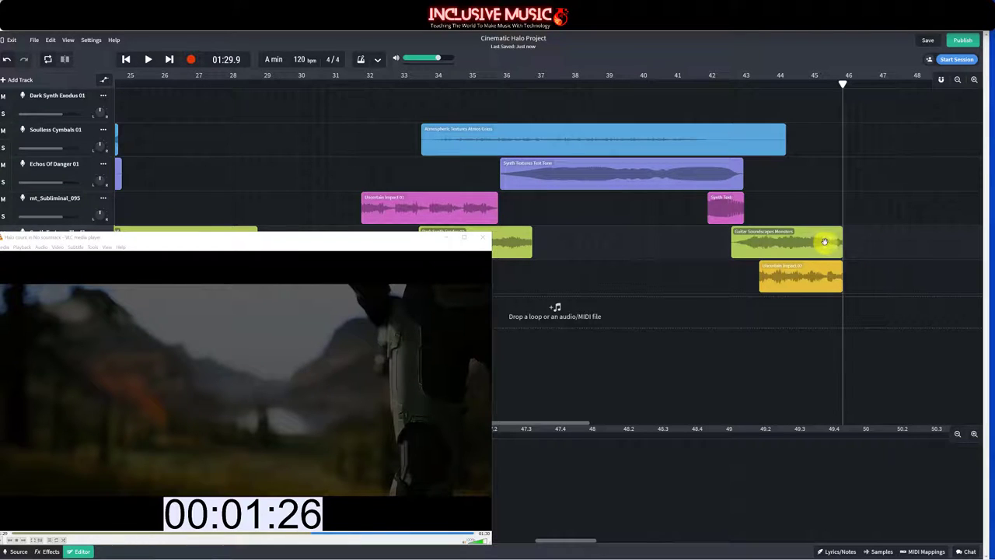
# Step: Add long fade-outs to the ends of Guitar Soundscapes Monsters and Uncertain Impact 02, starting at about 44.4, moving the video window aside
pyautogui.click(818, 241)
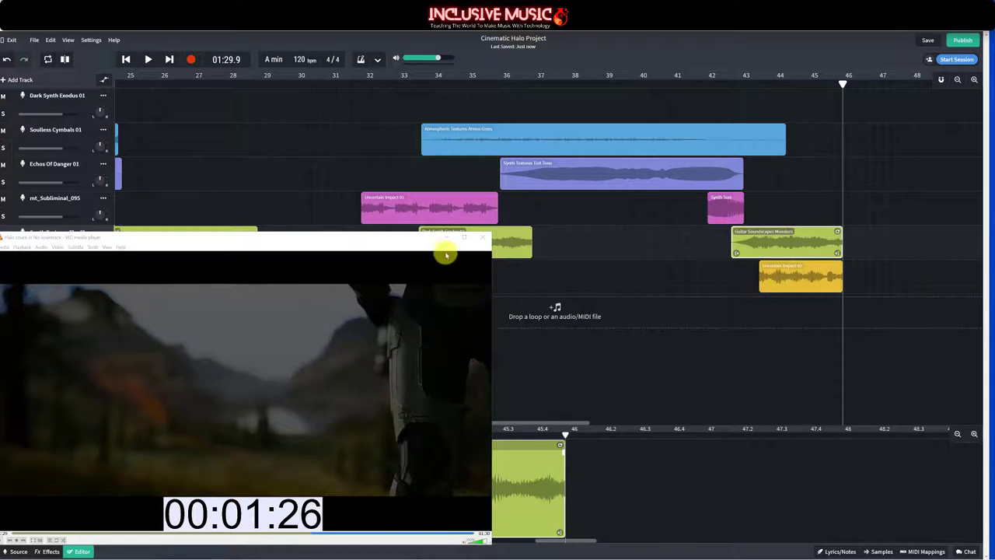
pyautogui.moveTo(427, 240); pyautogui.dragTo(250, 280)
pyautogui.moveTo(558, 447); pyautogui.dragTo(395, 451)
pyautogui.click(817, 270)
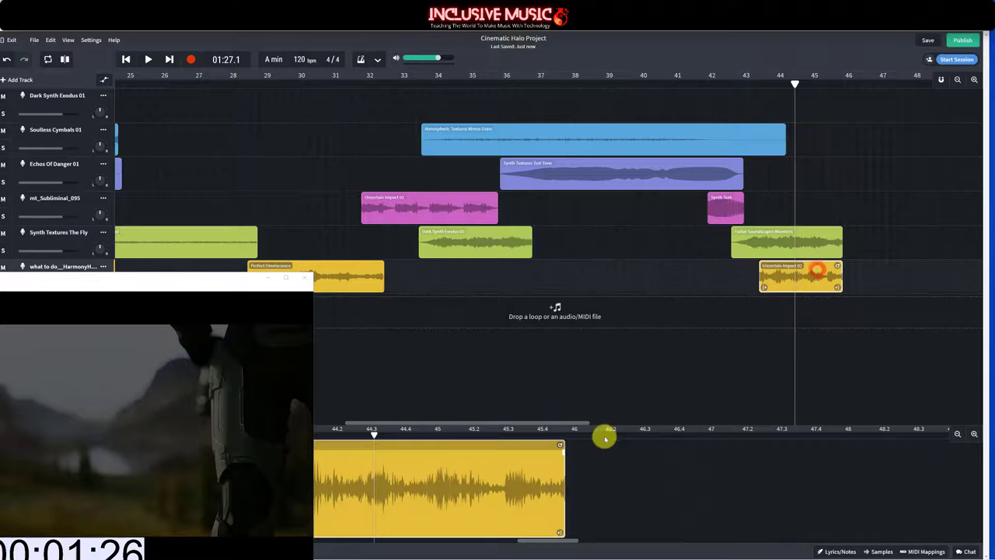
pyautogui.moveTo(558, 452); pyautogui.dragTo(396, 462)
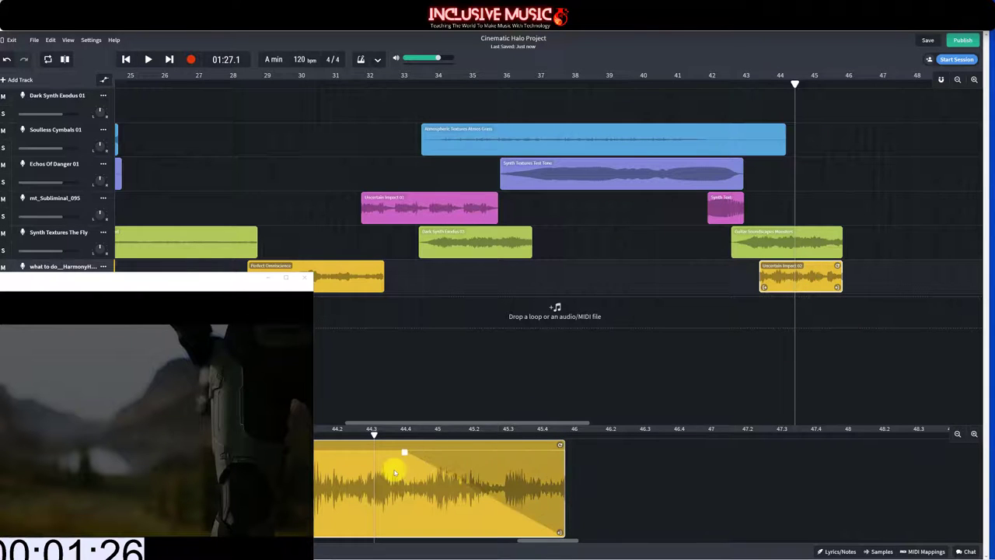
pyautogui.moveTo(225, 282); pyautogui.dragTo(412, 241)
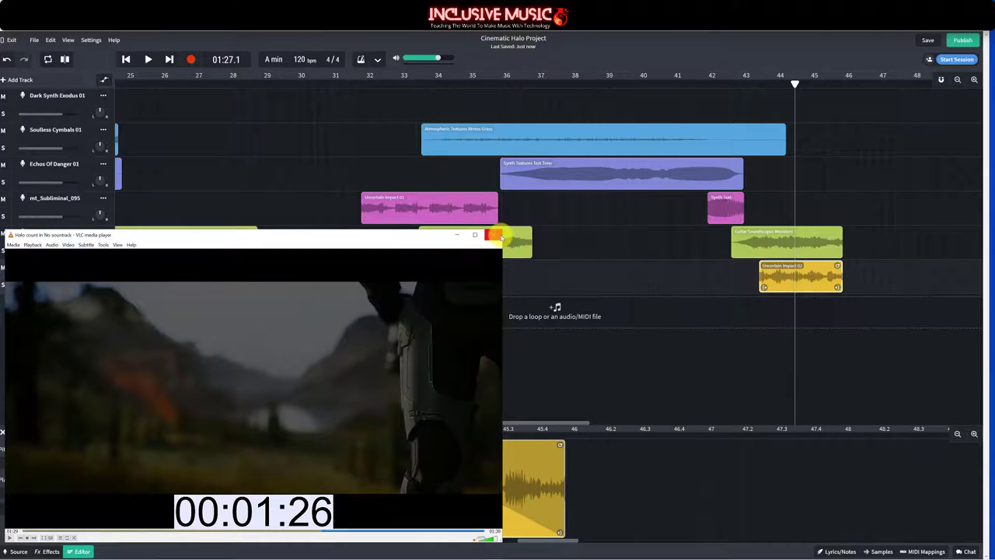
# Step: Close the clip editor, return the playhead to 00:00.0, and save the project
pyautogui.moveTo(498, 542); pyautogui.dragTo(459, 558)
pyautogui.click(204, 132)
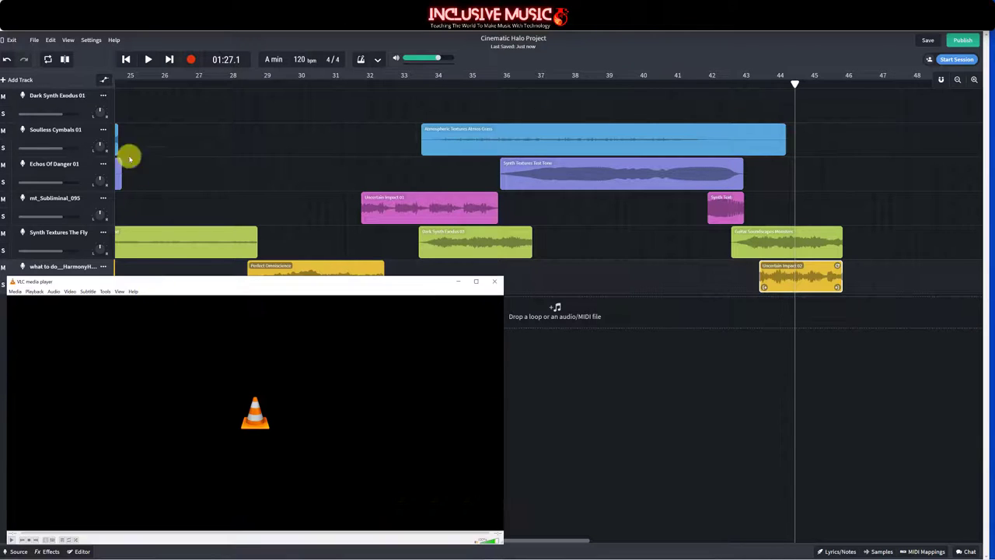
pyautogui.click(125, 59)
pyautogui.click(125, 59)
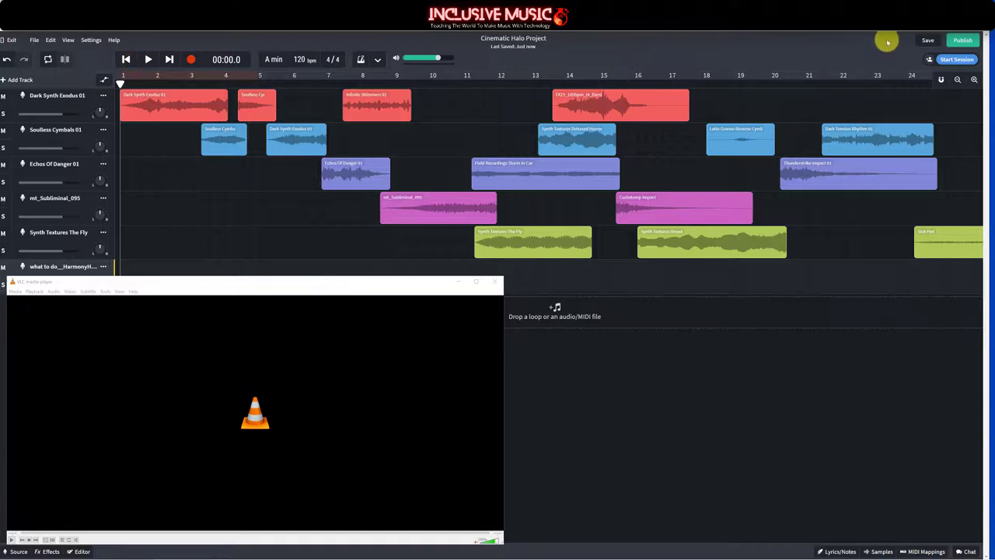
pyautogui.click(929, 40)
# Step: Start the video, play the arrangement from the beginning as the countdown ends, and stop playback after the last clips
pyautogui.click(12, 539)
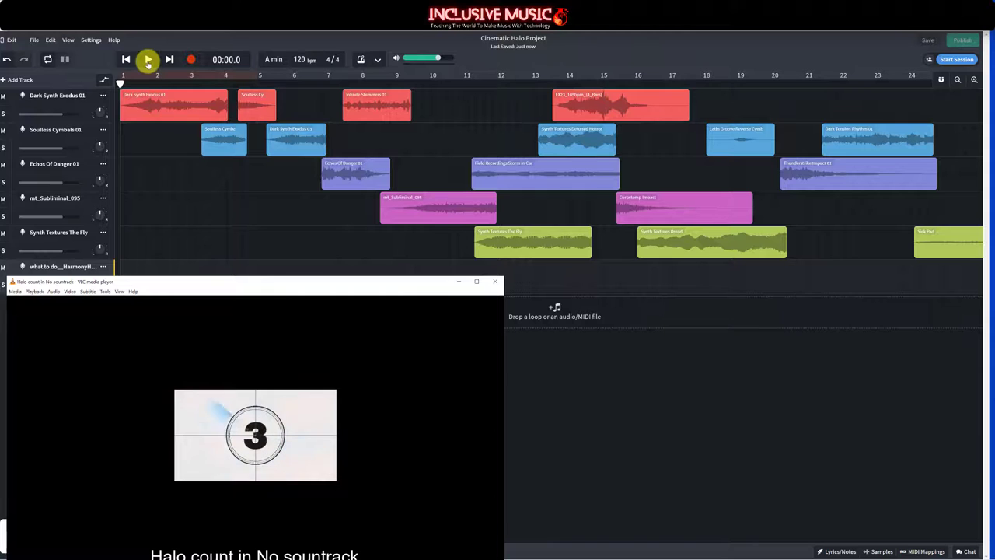
pyautogui.click(147, 60)
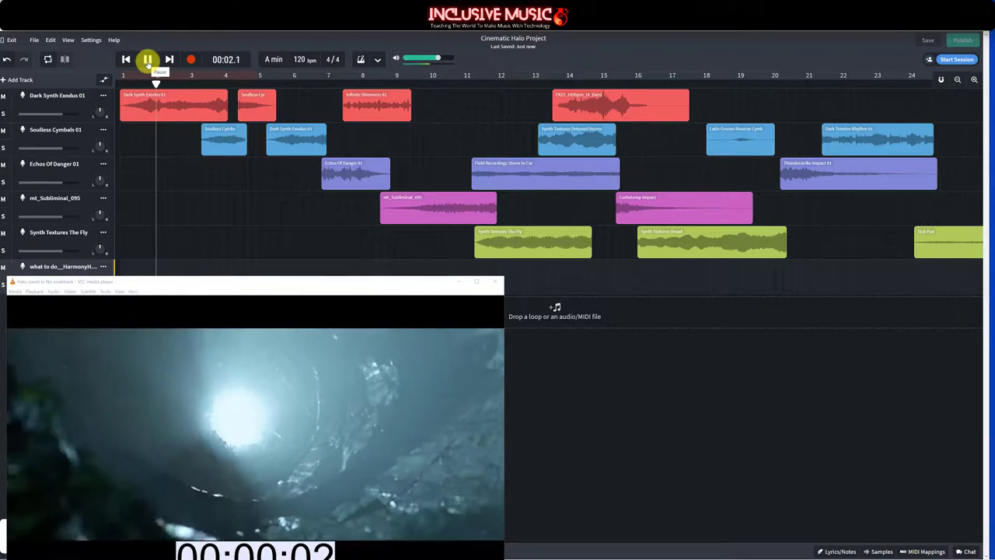
pyautogui.moveTo(203, 287); pyautogui.dragTo(193, 273)
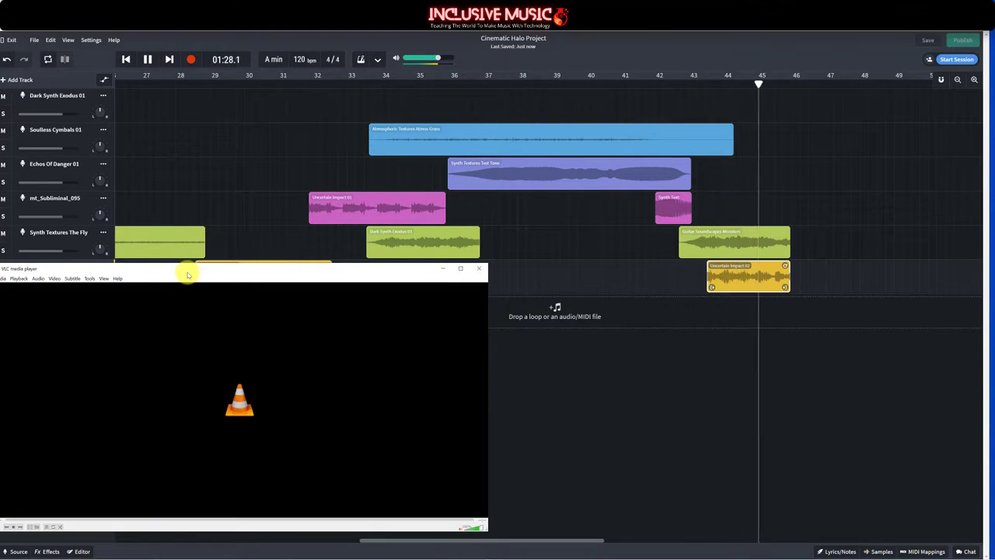
pyautogui.click(148, 59)
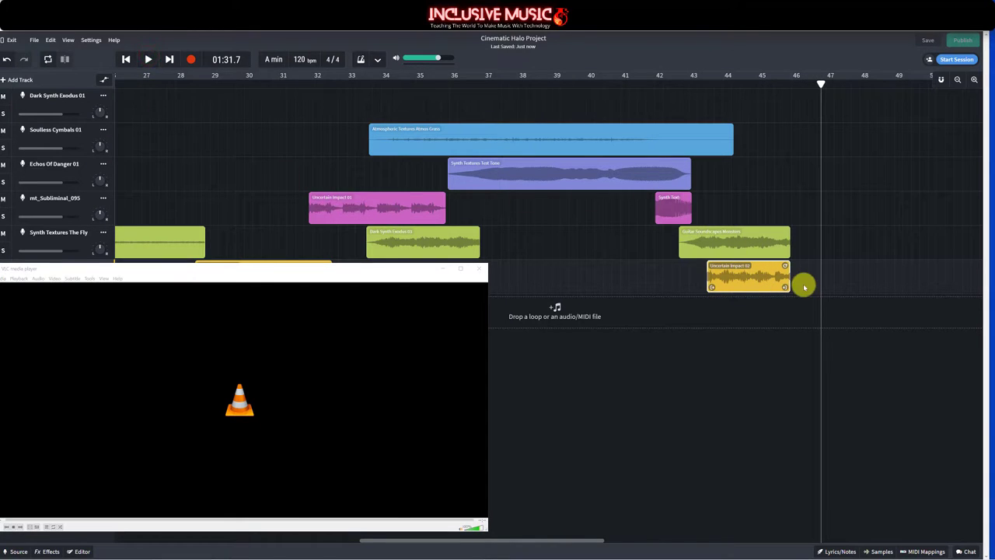
# Step: Select the last Synth Textures, Guitar Soundscapes Monsters and Uncertain Impact 02 clips and move them together just over one bar earlier
pyautogui.moveTo(807, 290); pyautogui.dragTo(637, 208)
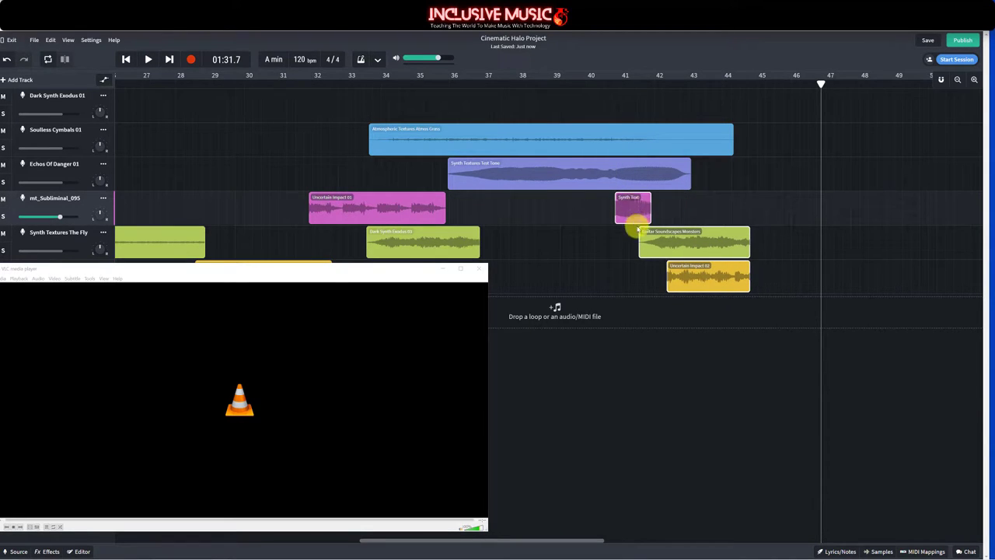